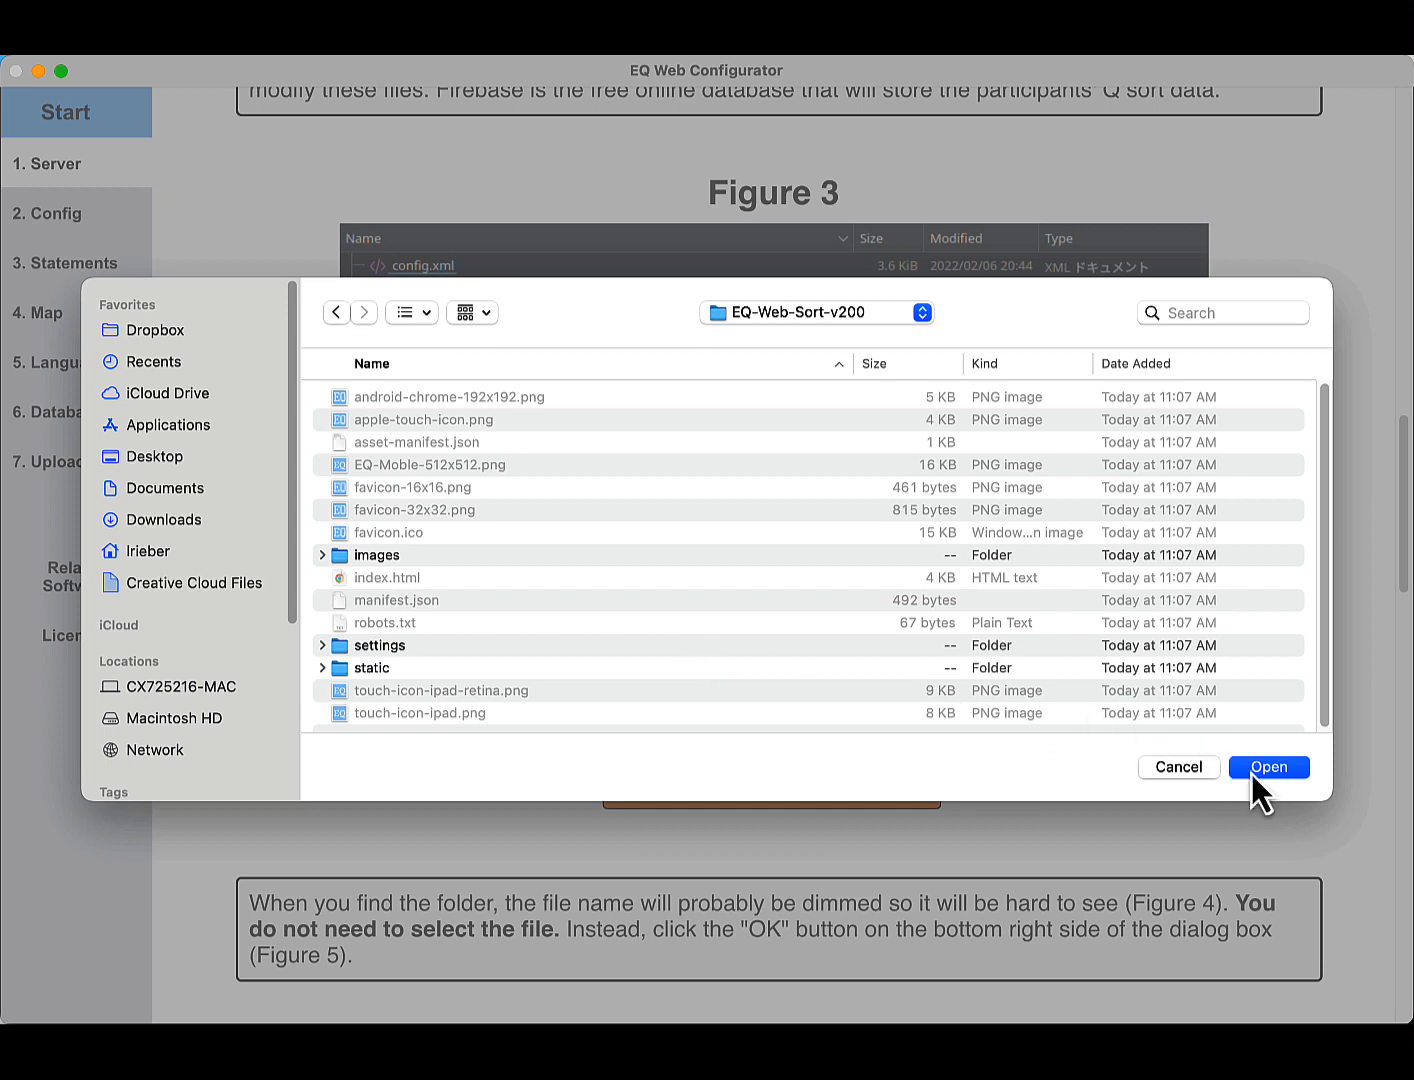
- Choose the EQ-Web-Sort-v200 folder as the local server's source and copy the server's localhost address to the clipboard
left_click(1270, 766)
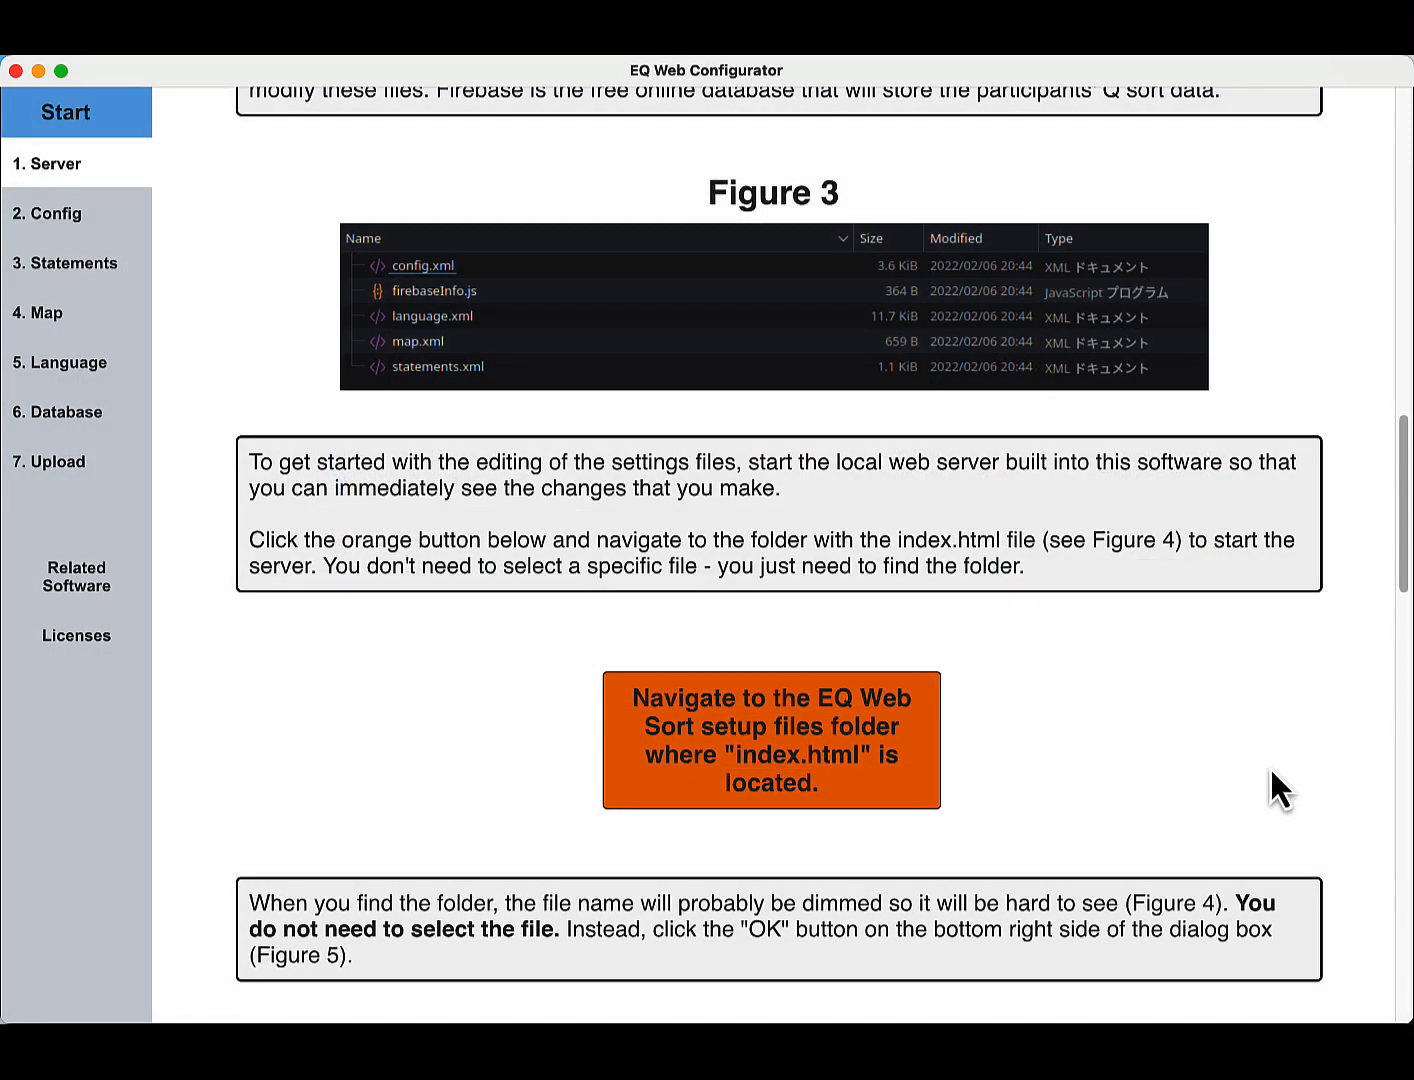
scroll(1091, 699, "down", 1)
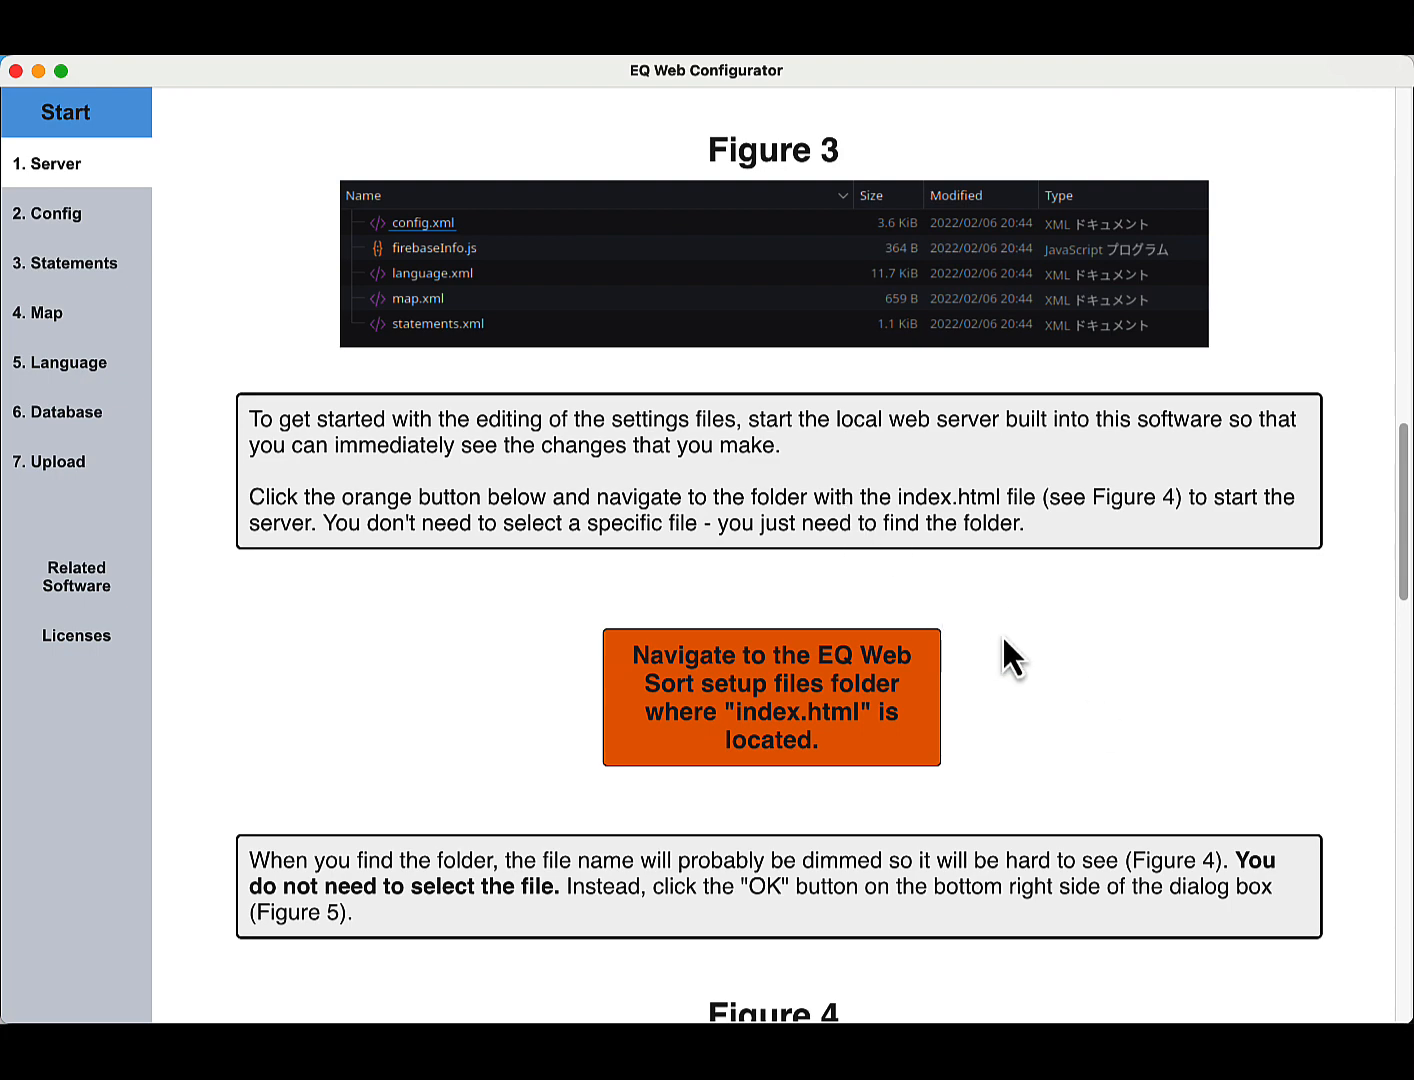
scroll(1003, 640, "down", 2)
scroll(1003, 639, "down", 4)
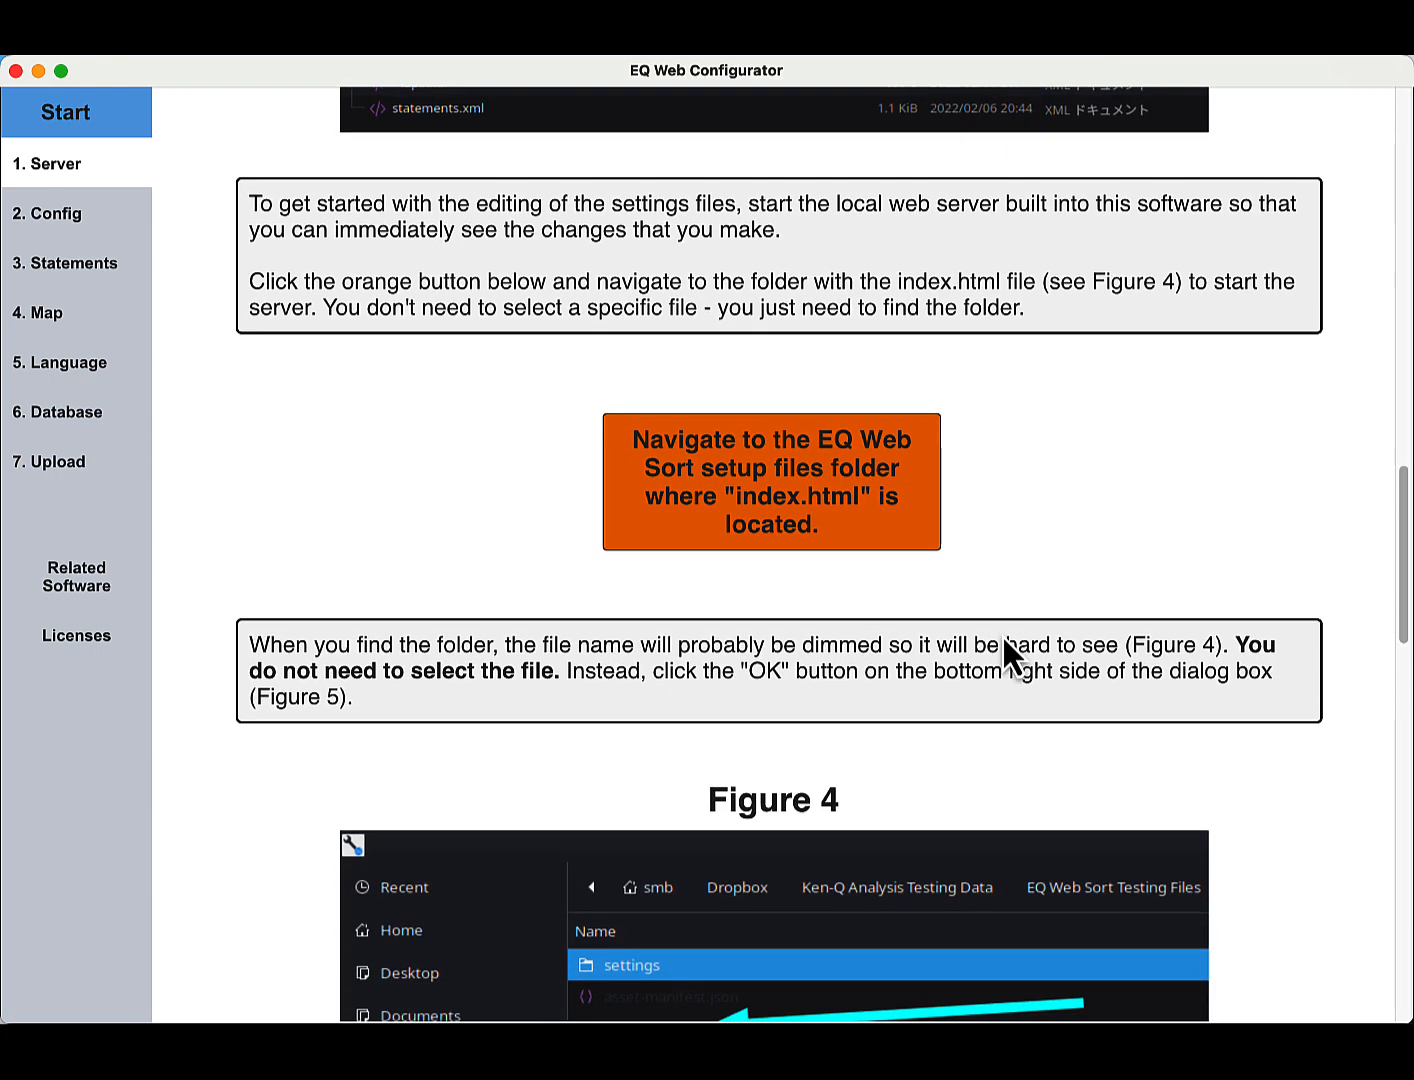
scroll(1002, 634, "down", 4)
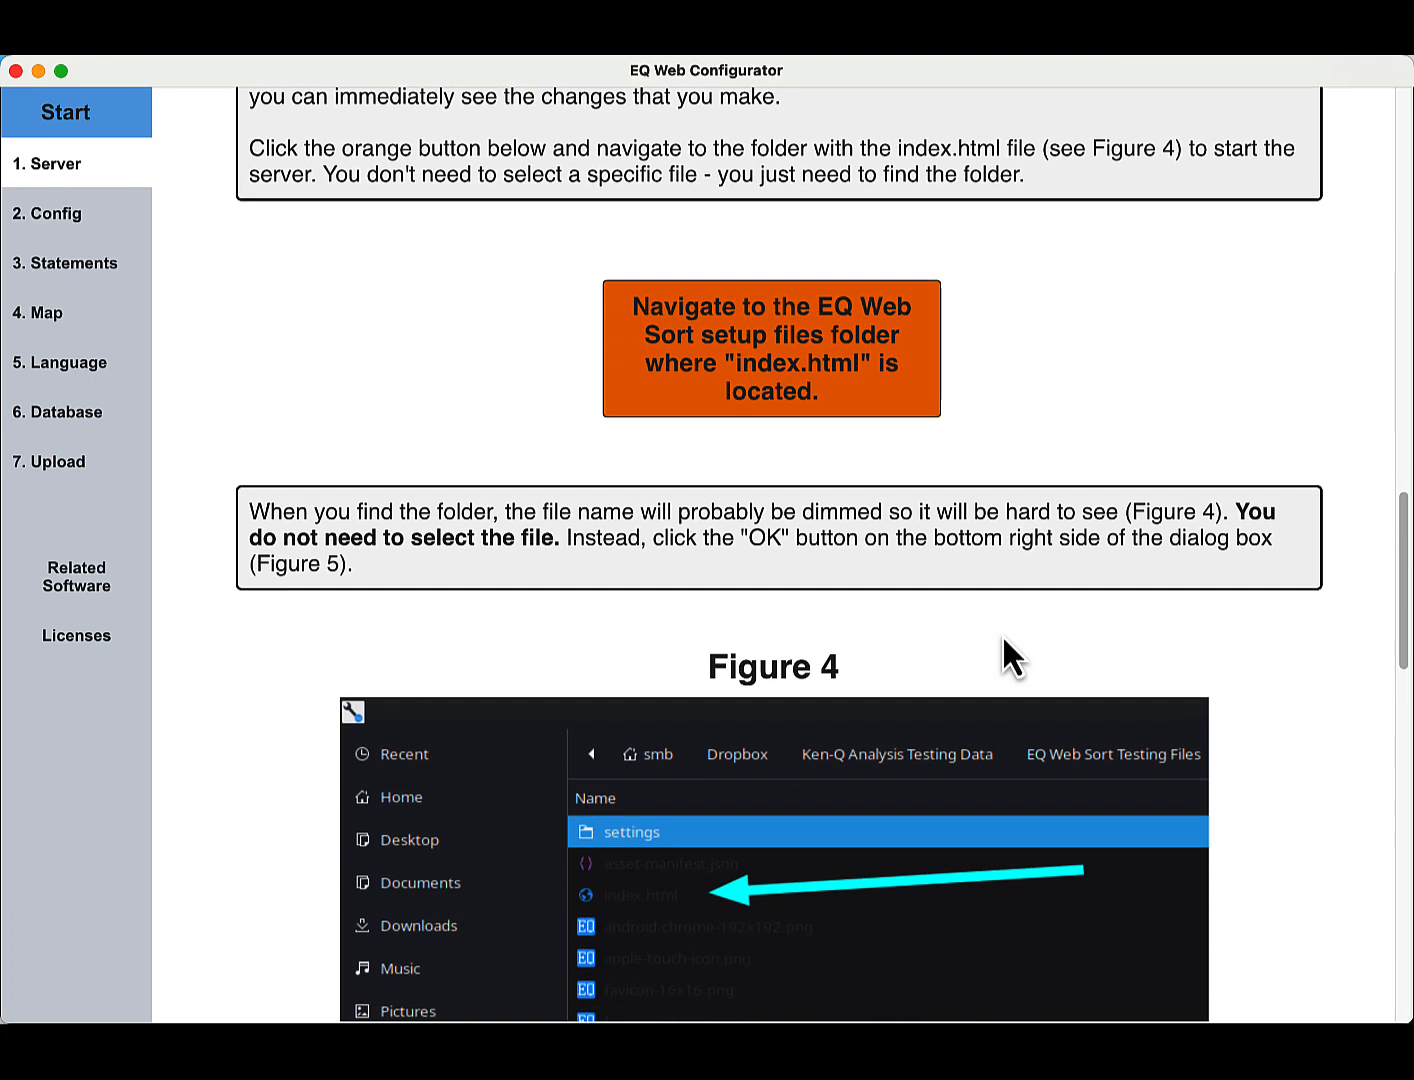
scroll(1002, 634, "down", 5)
scroll(1003, 638, "down", 2)
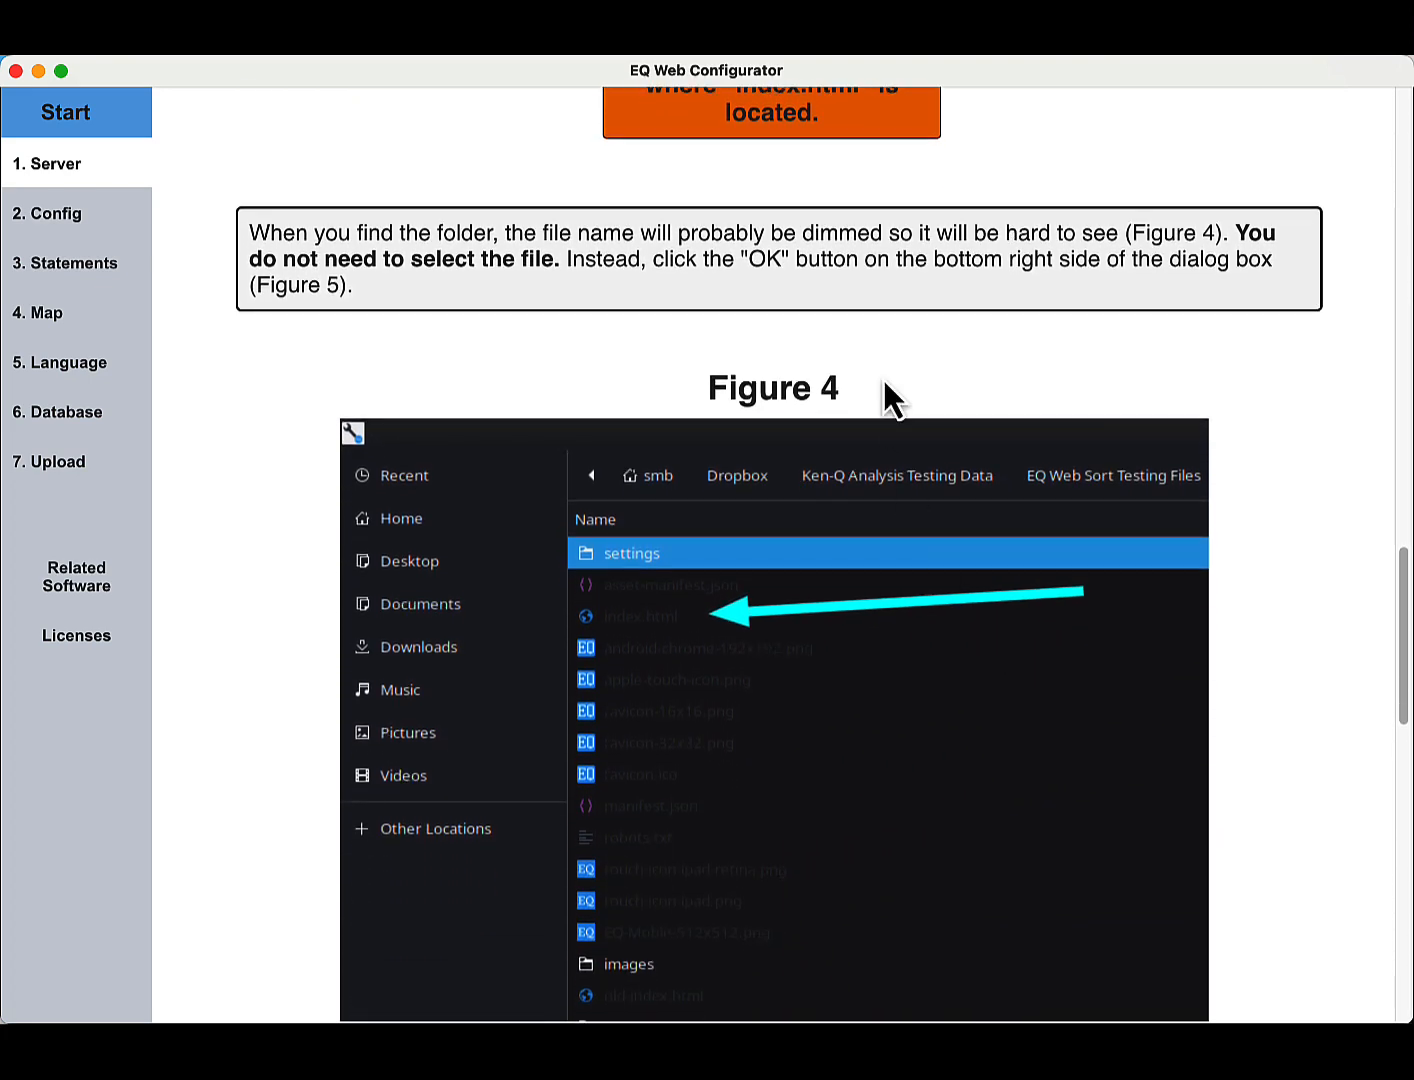
scroll(858, 265, "down", 2)
scroll(871, 274, "down", 15)
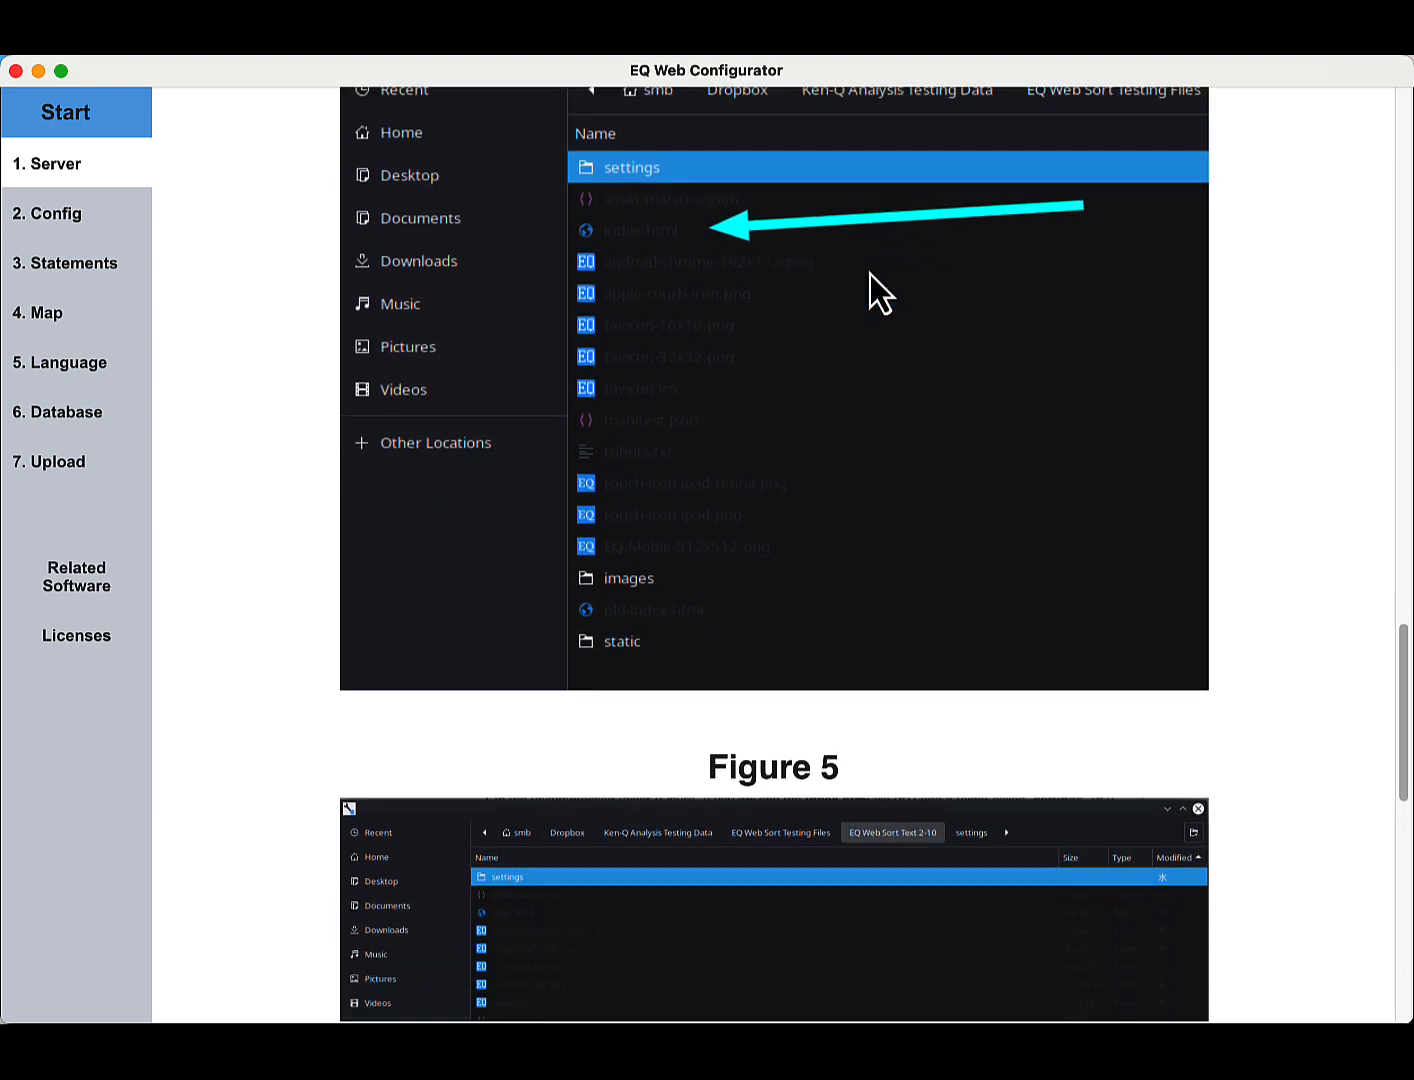
scroll(871, 274, "down", 12)
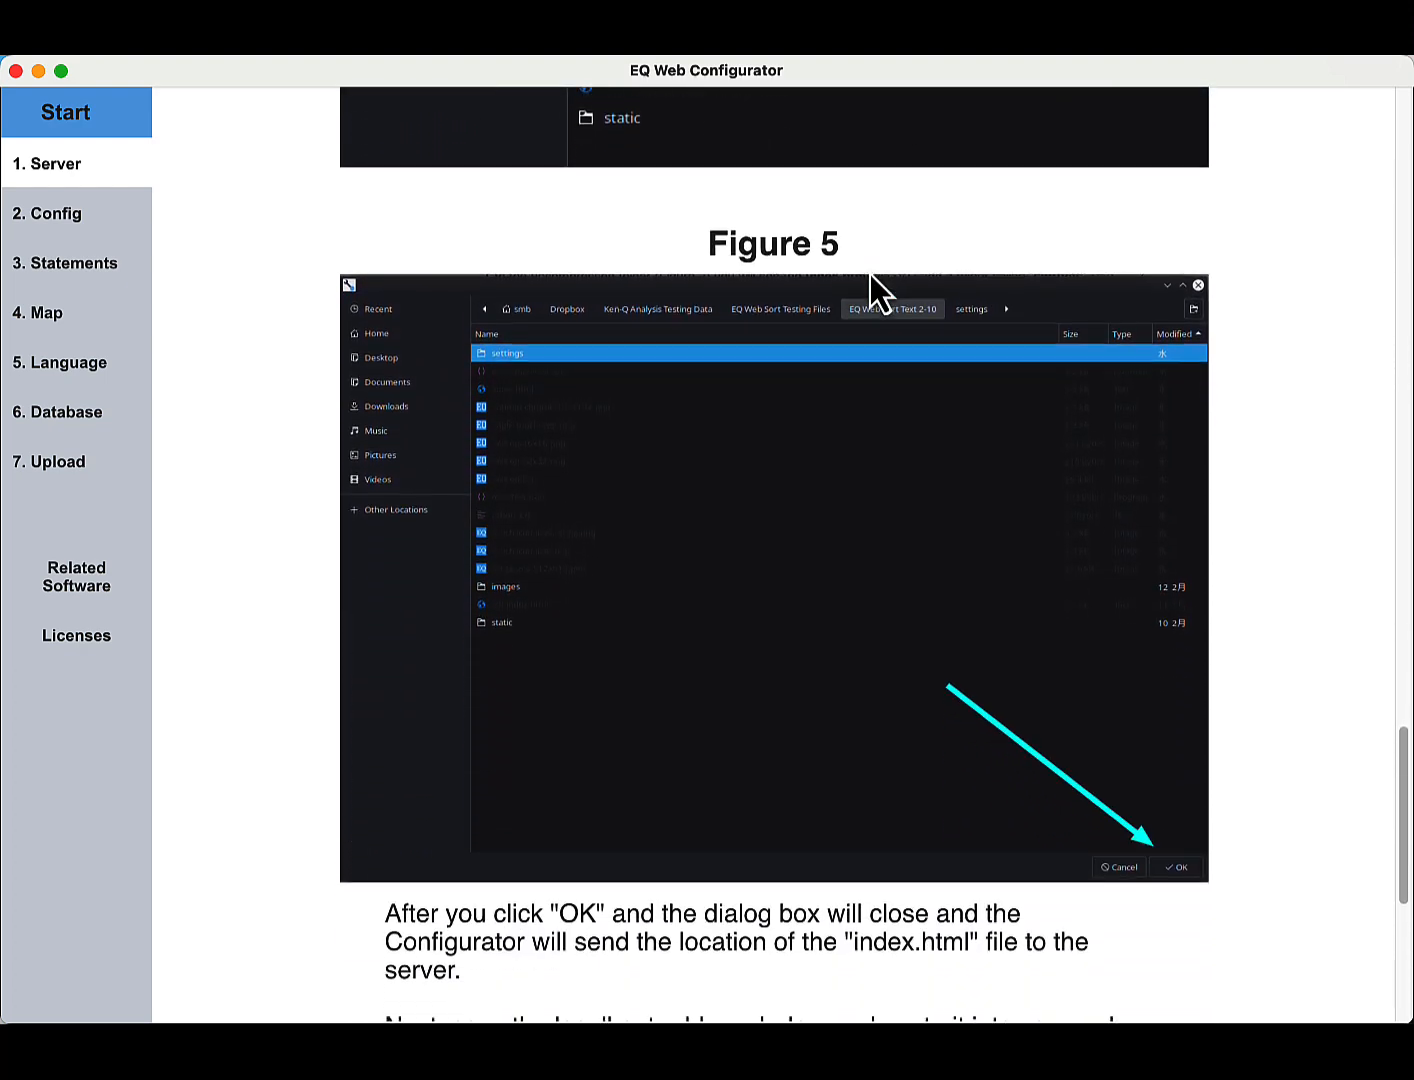
scroll(871, 274, "down", 9)
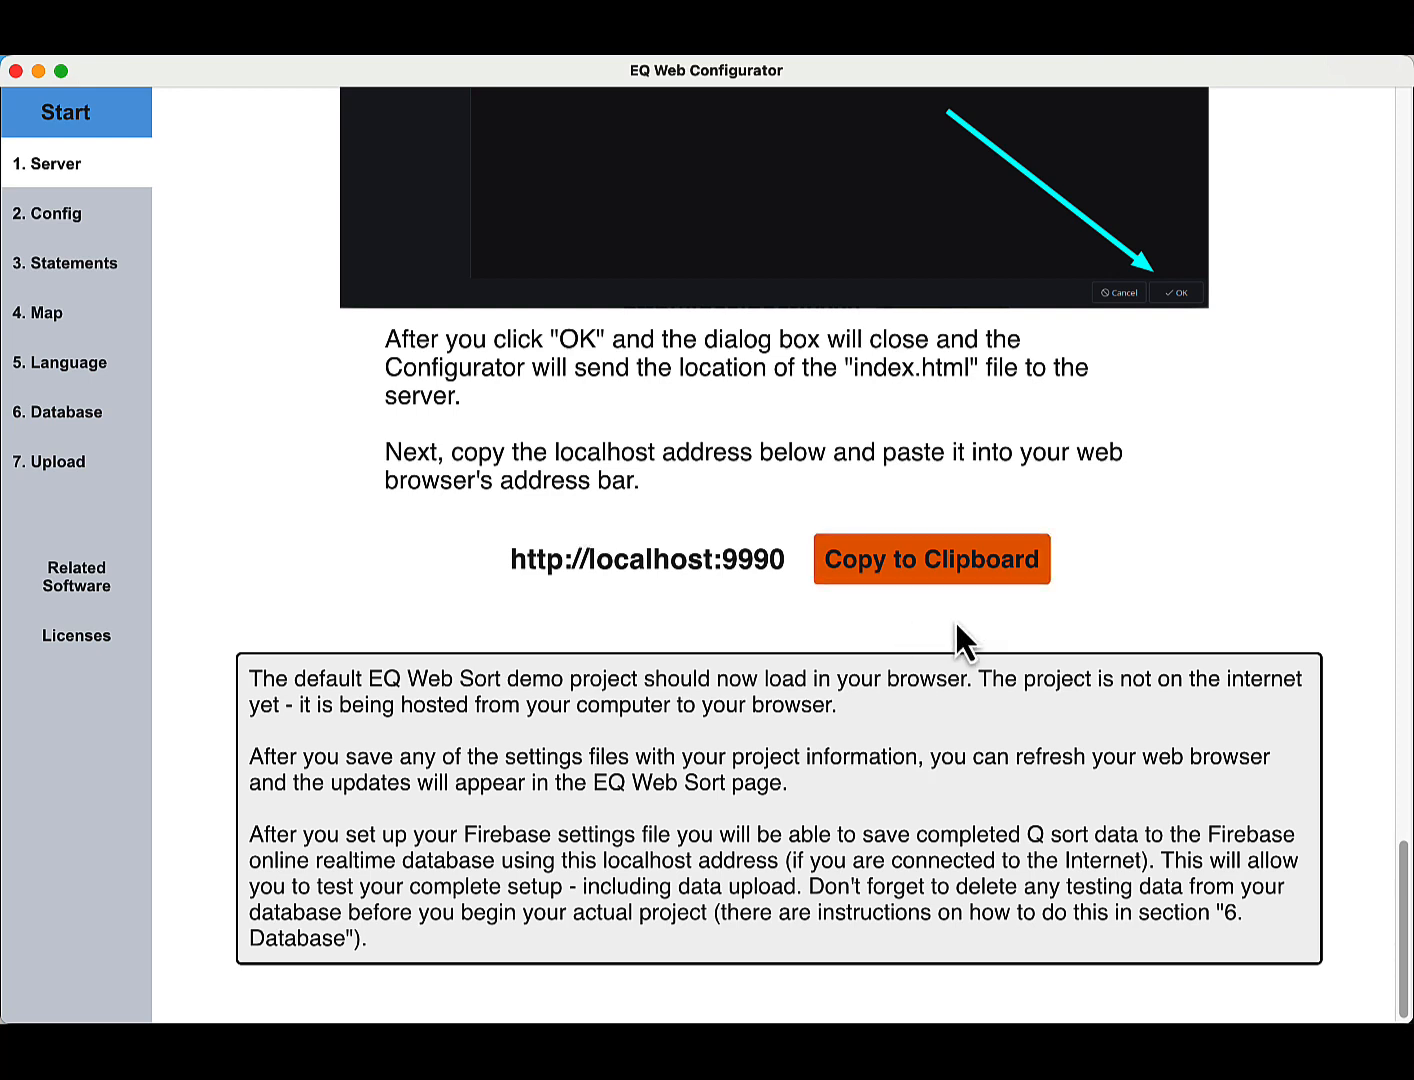
left_click(891, 578)
left_click(937, 570)
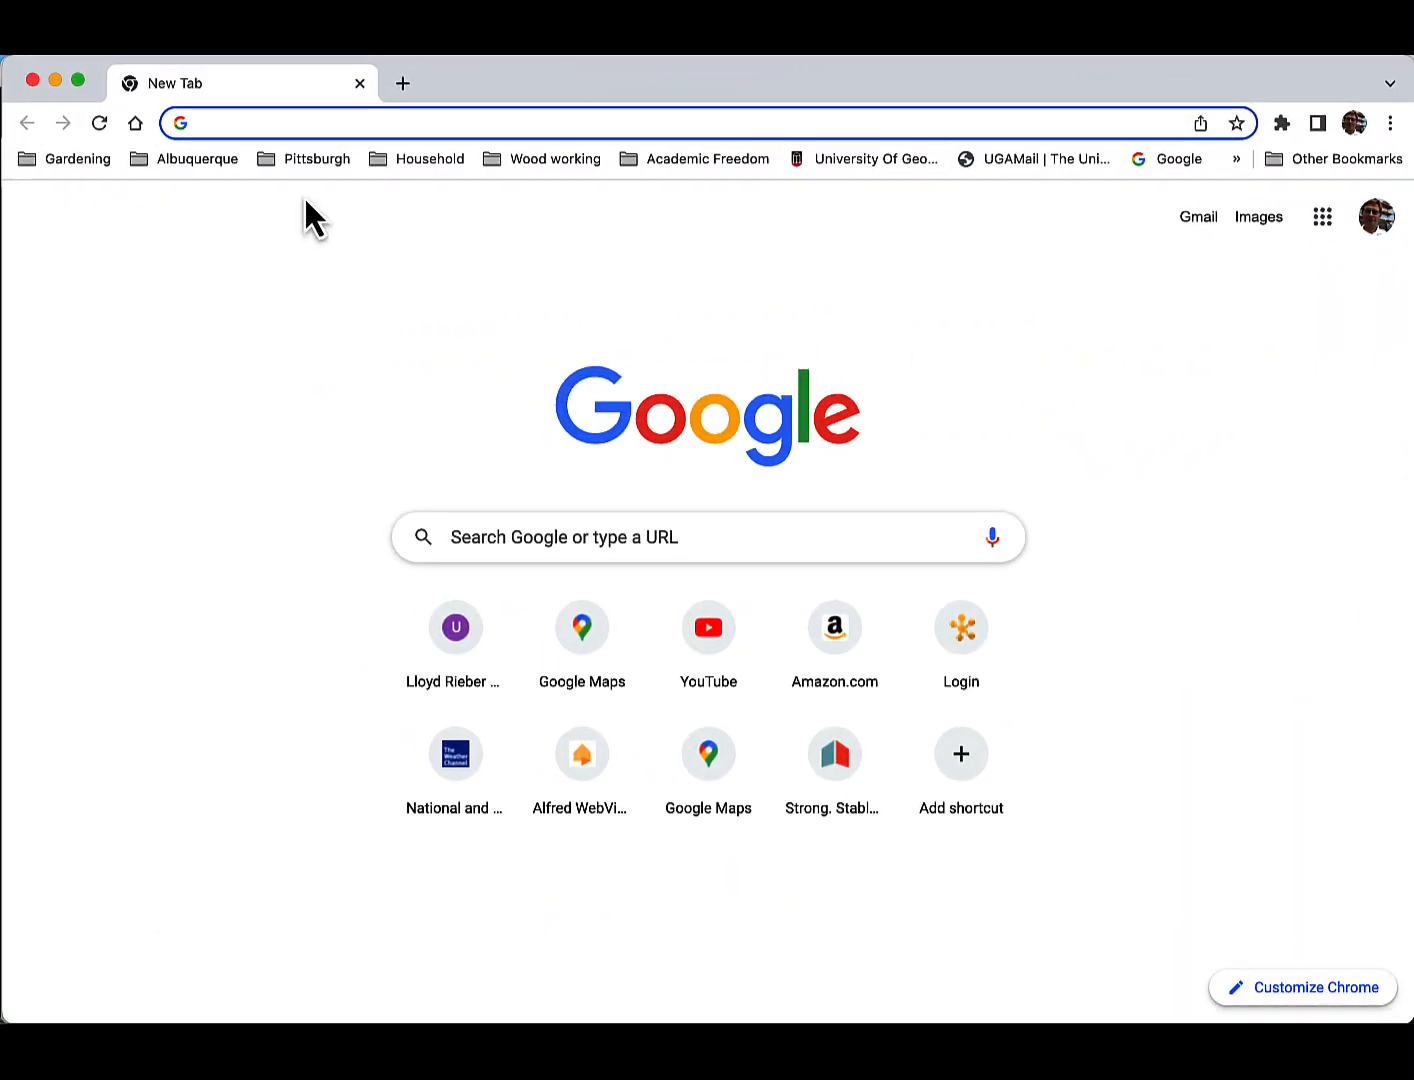
left_click(287, 123)
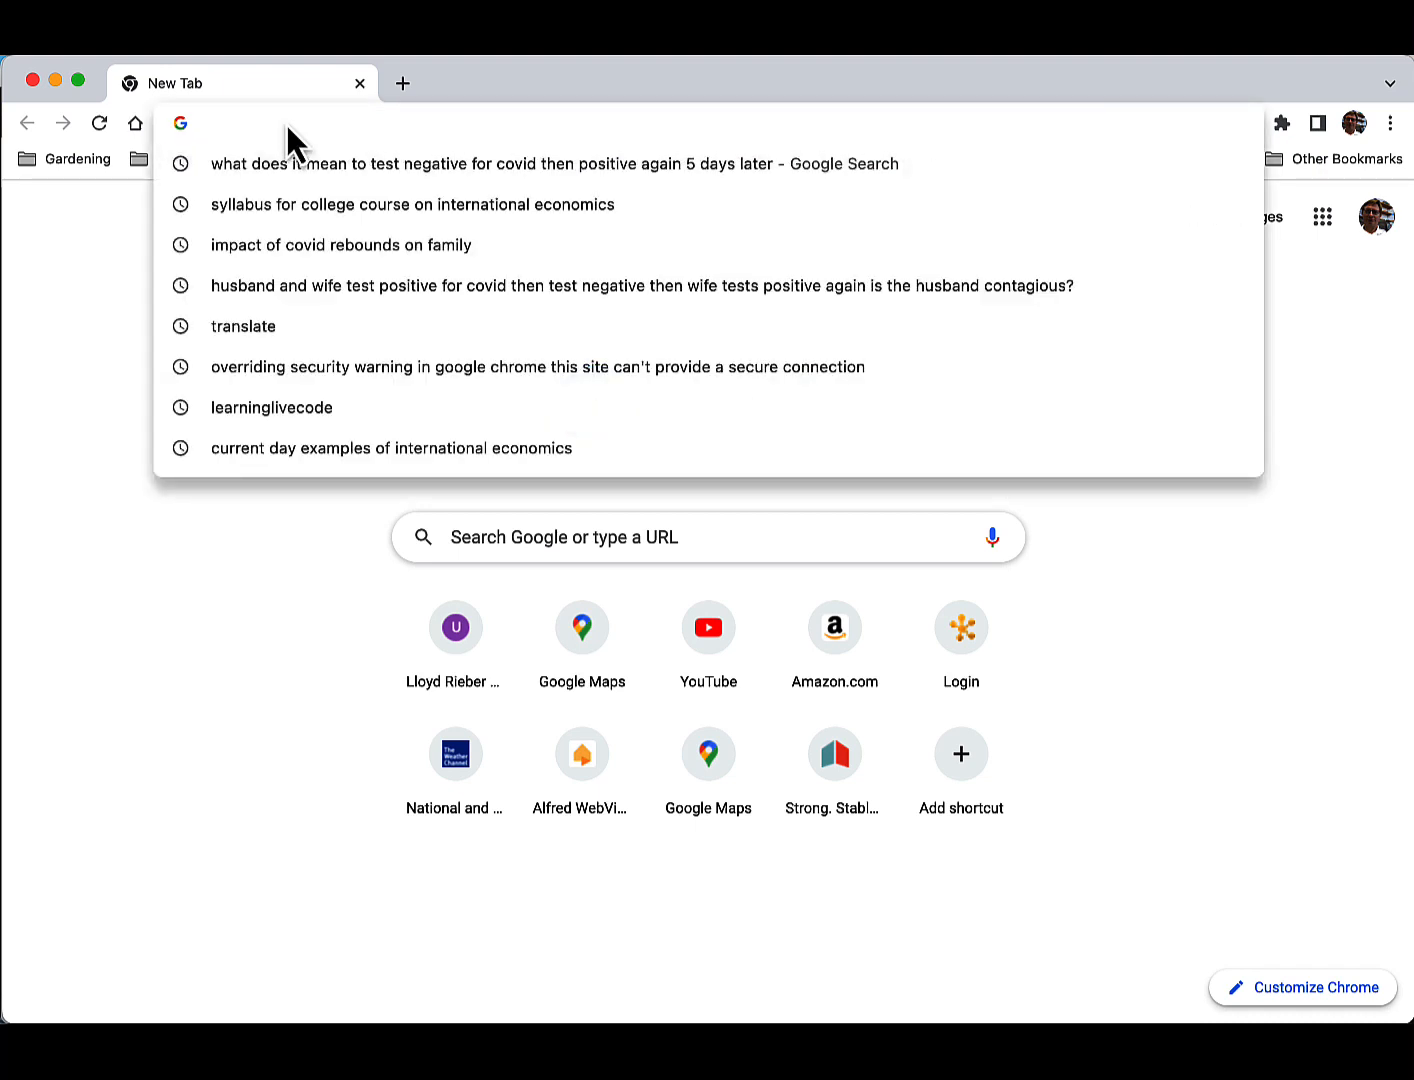
key("super+v")
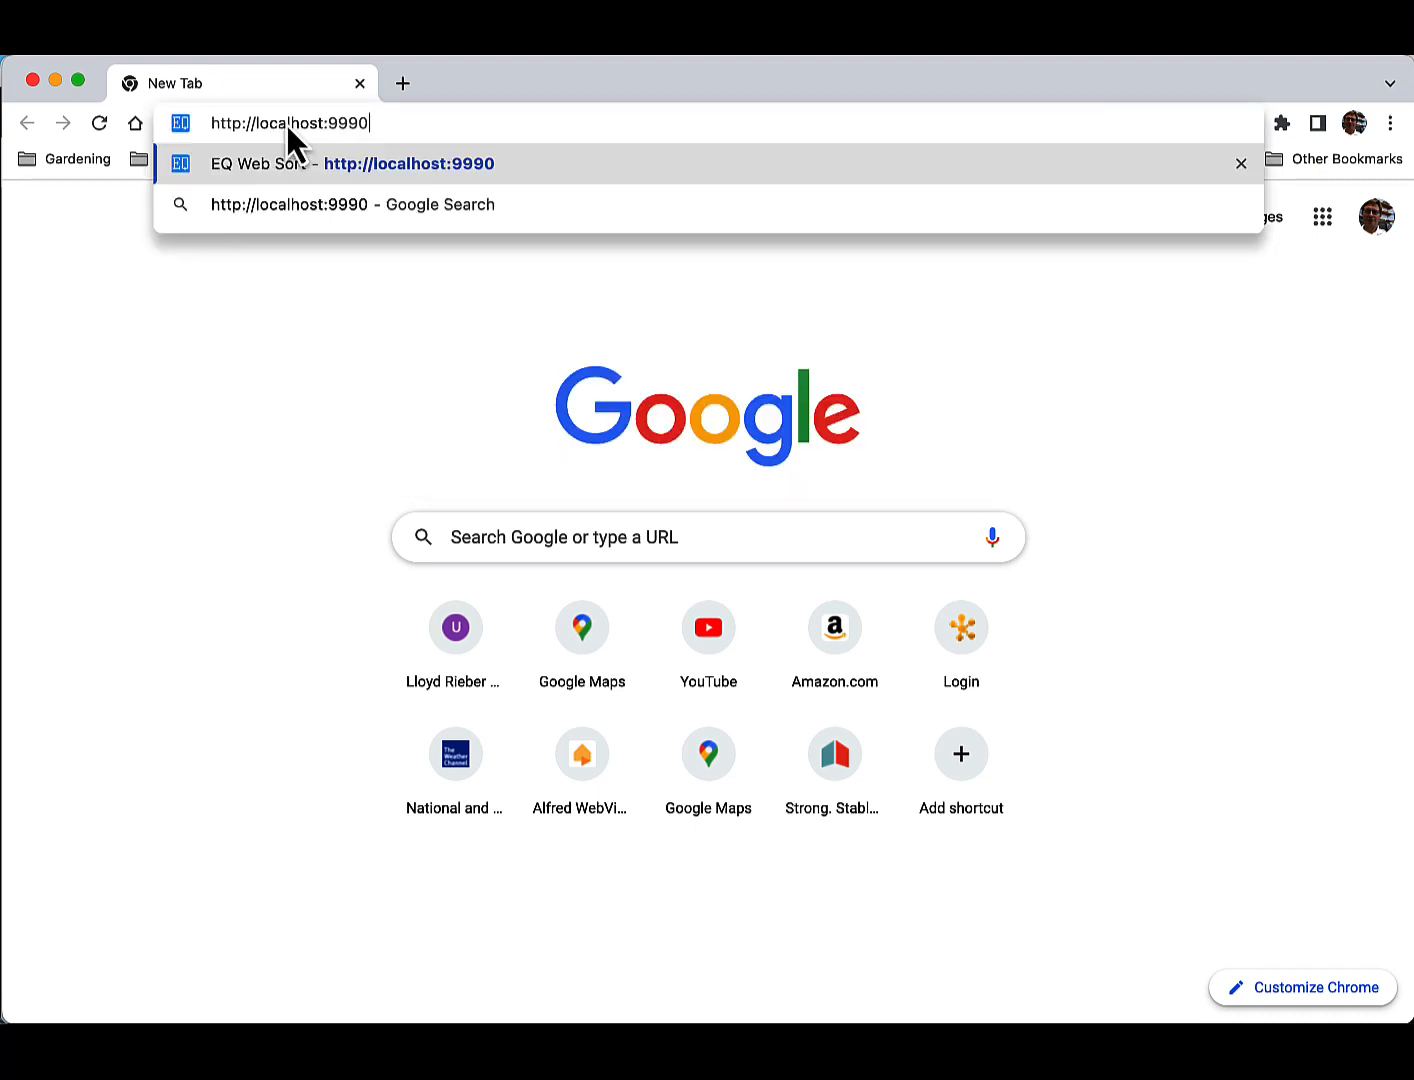
key("Return")
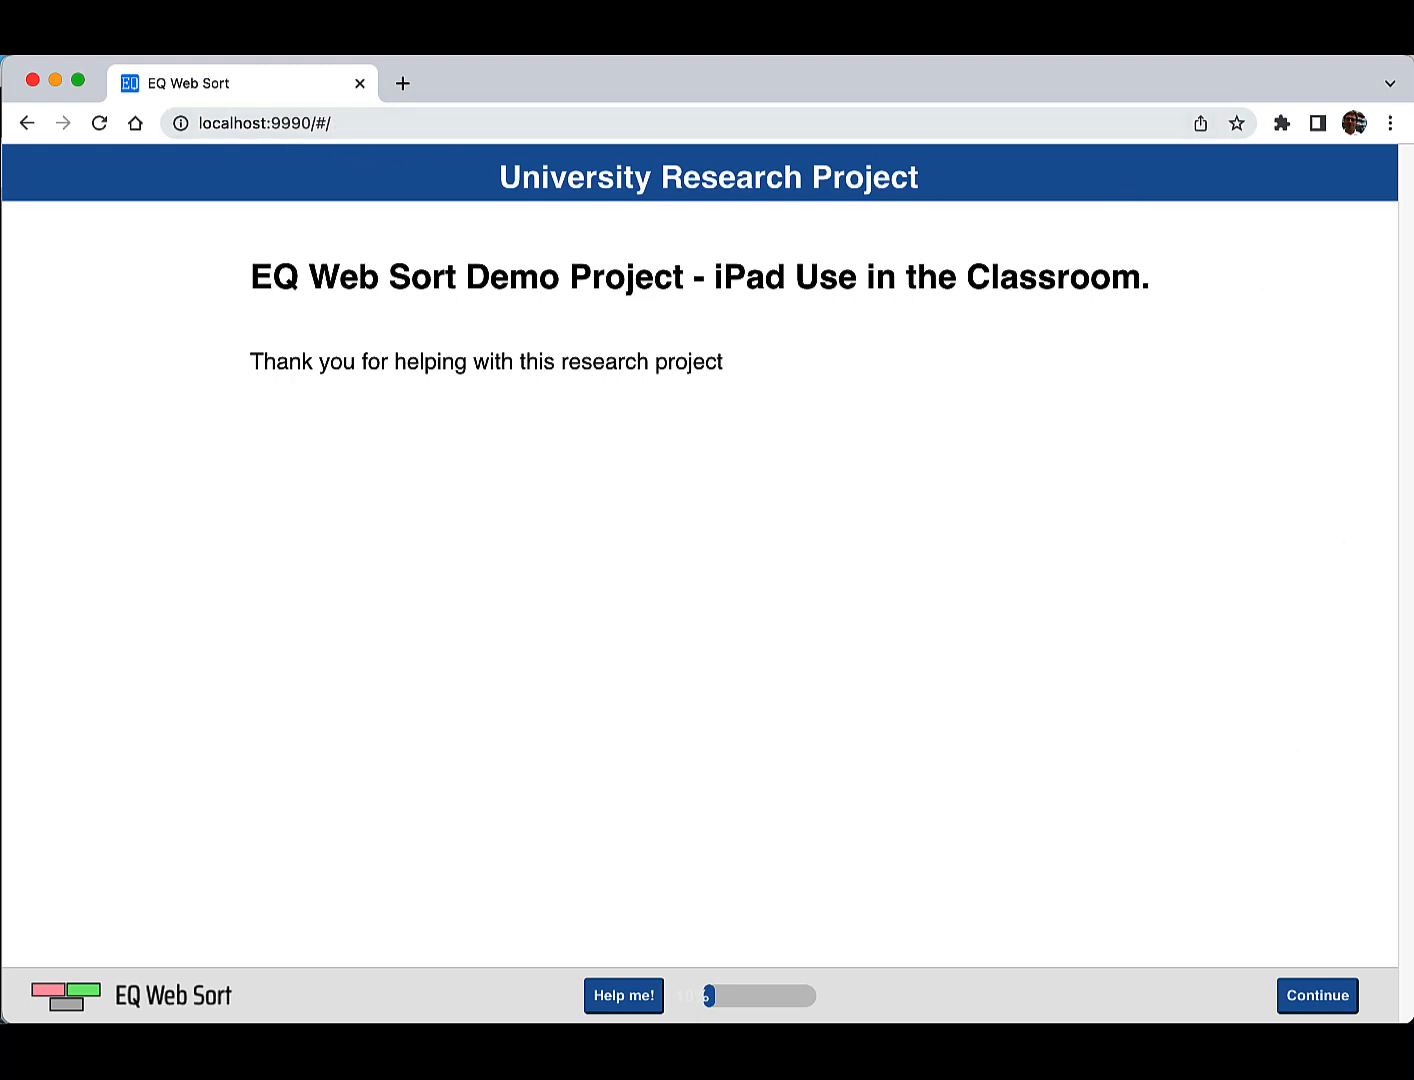
- Proceed to the preliminary sorting, dismiss its instructions, and sort the first three cards into No Strong Feelings, Agree and Disagree
left_click(1318, 999)
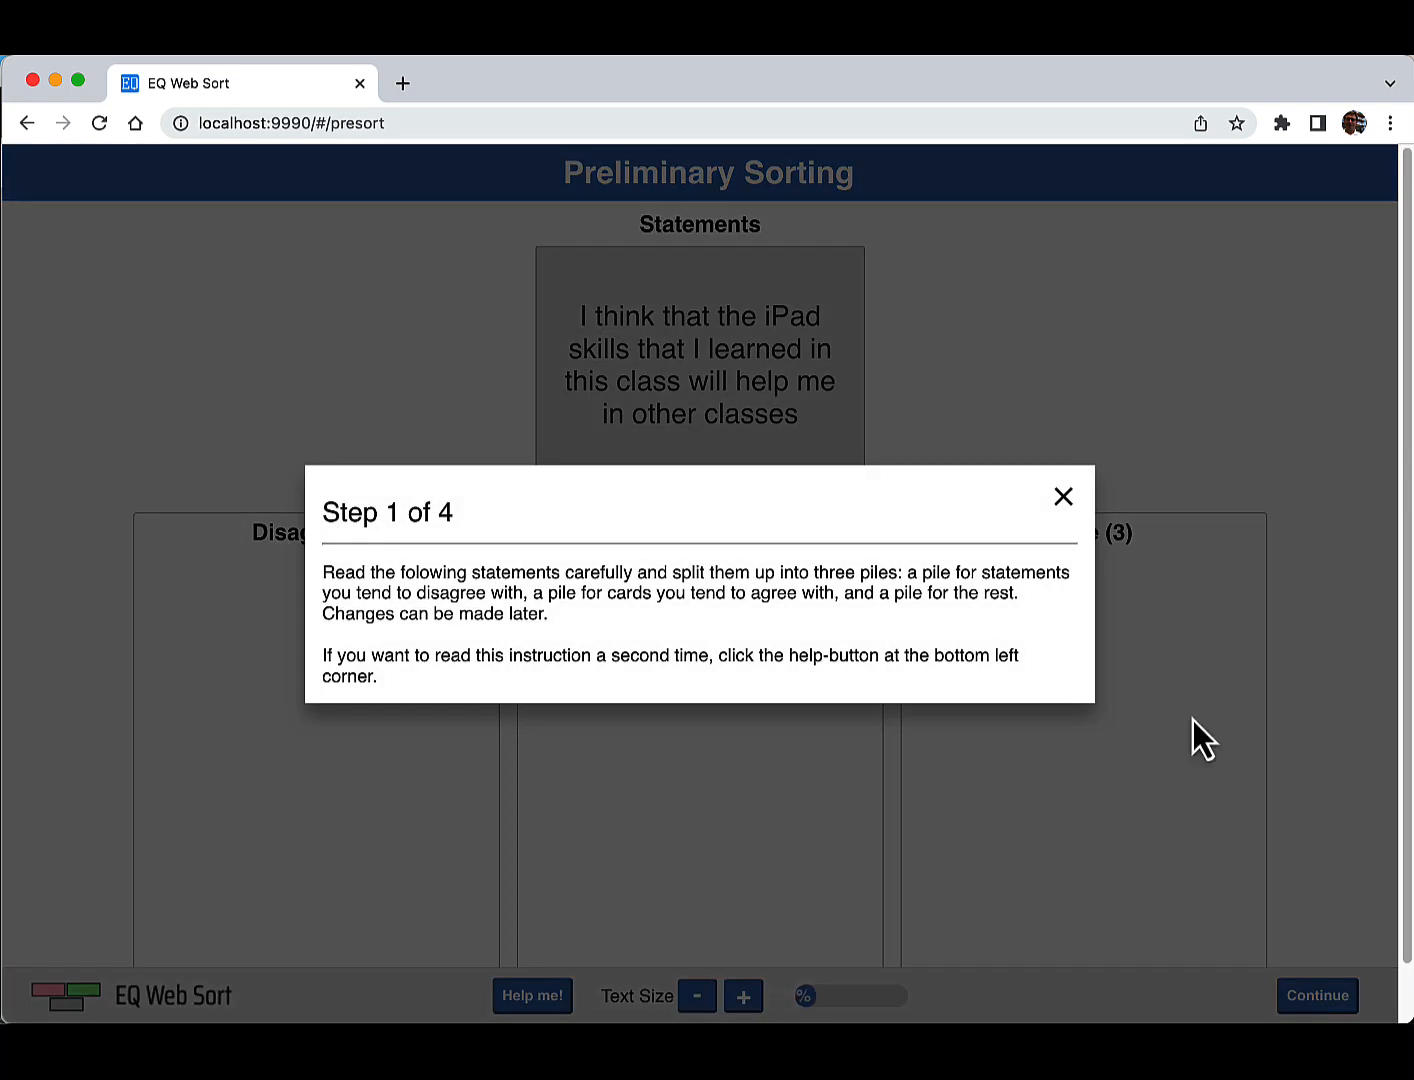
left_click(1063, 497)
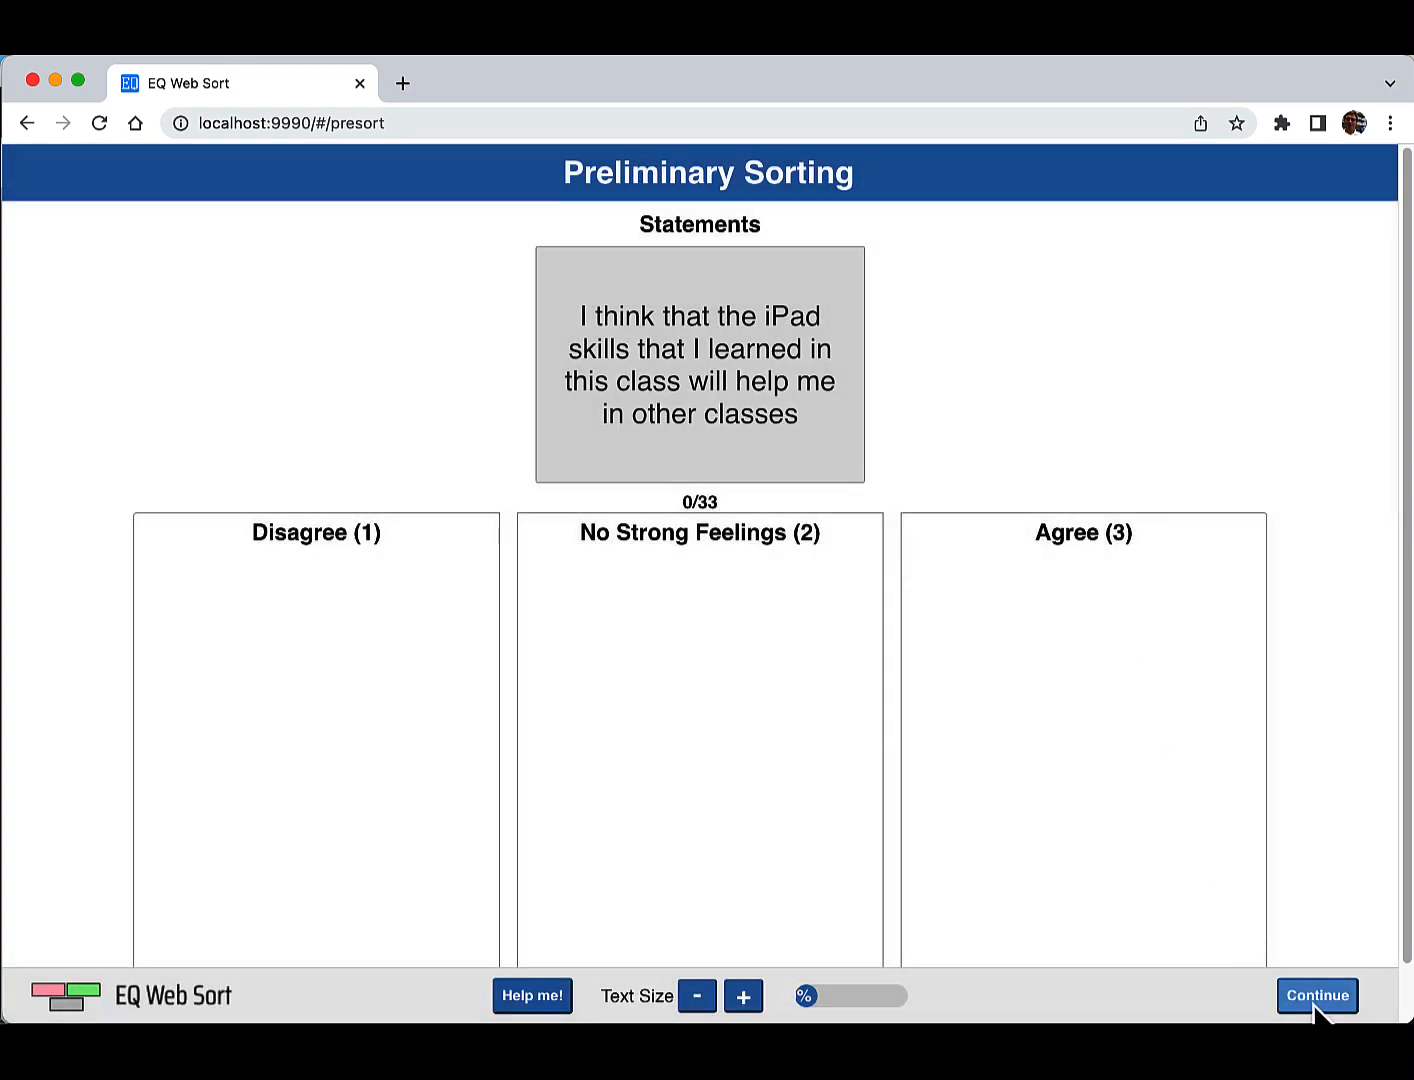
left_click_drag(664, 383, 671, 610)
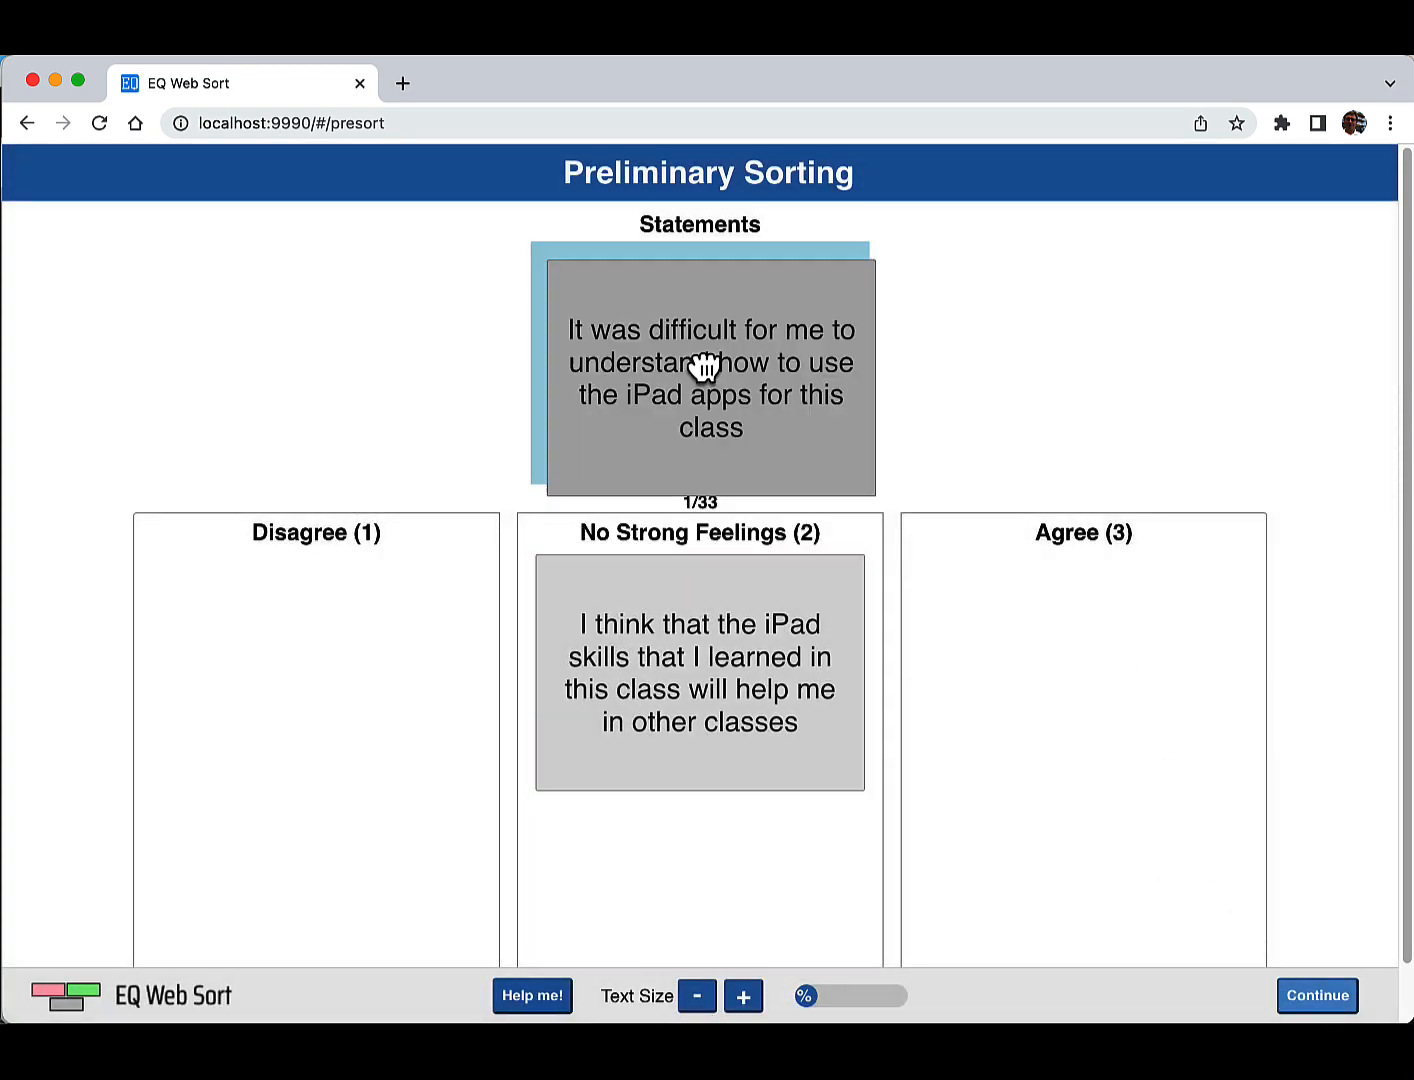
left_click_drag(705, 368, 975, 625)
left_click_drag(662, 307, 302, 605)
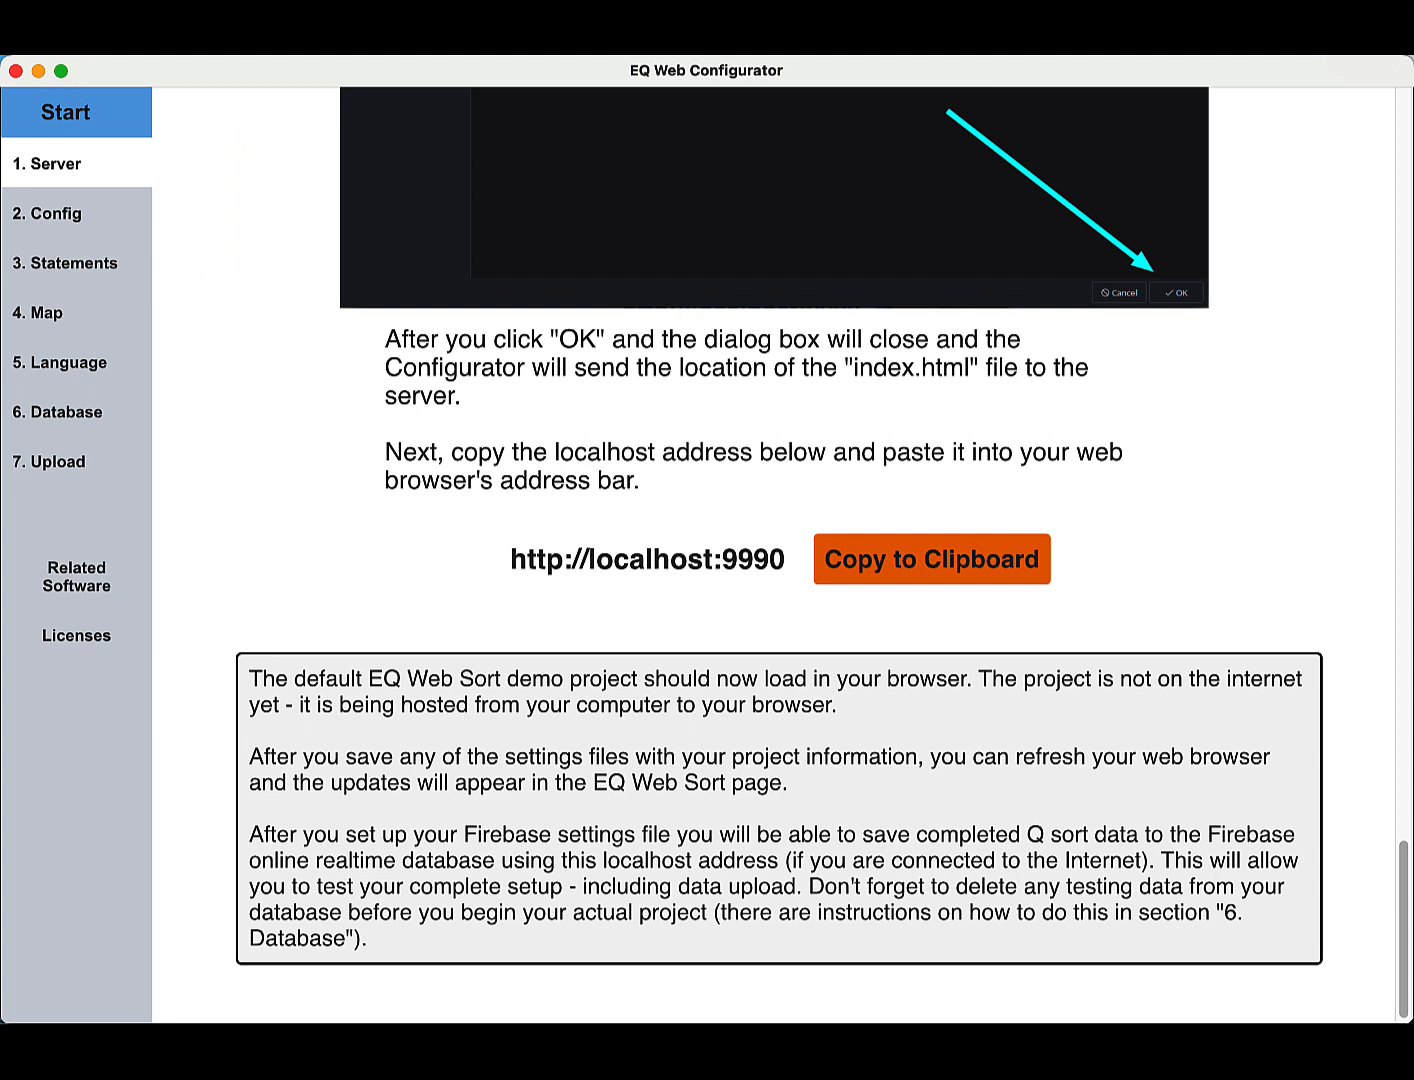
- Switch back to EQ Web Configurator and review the general configuration's custom logo, config.xml and General Options sections
left_click(70, 219)
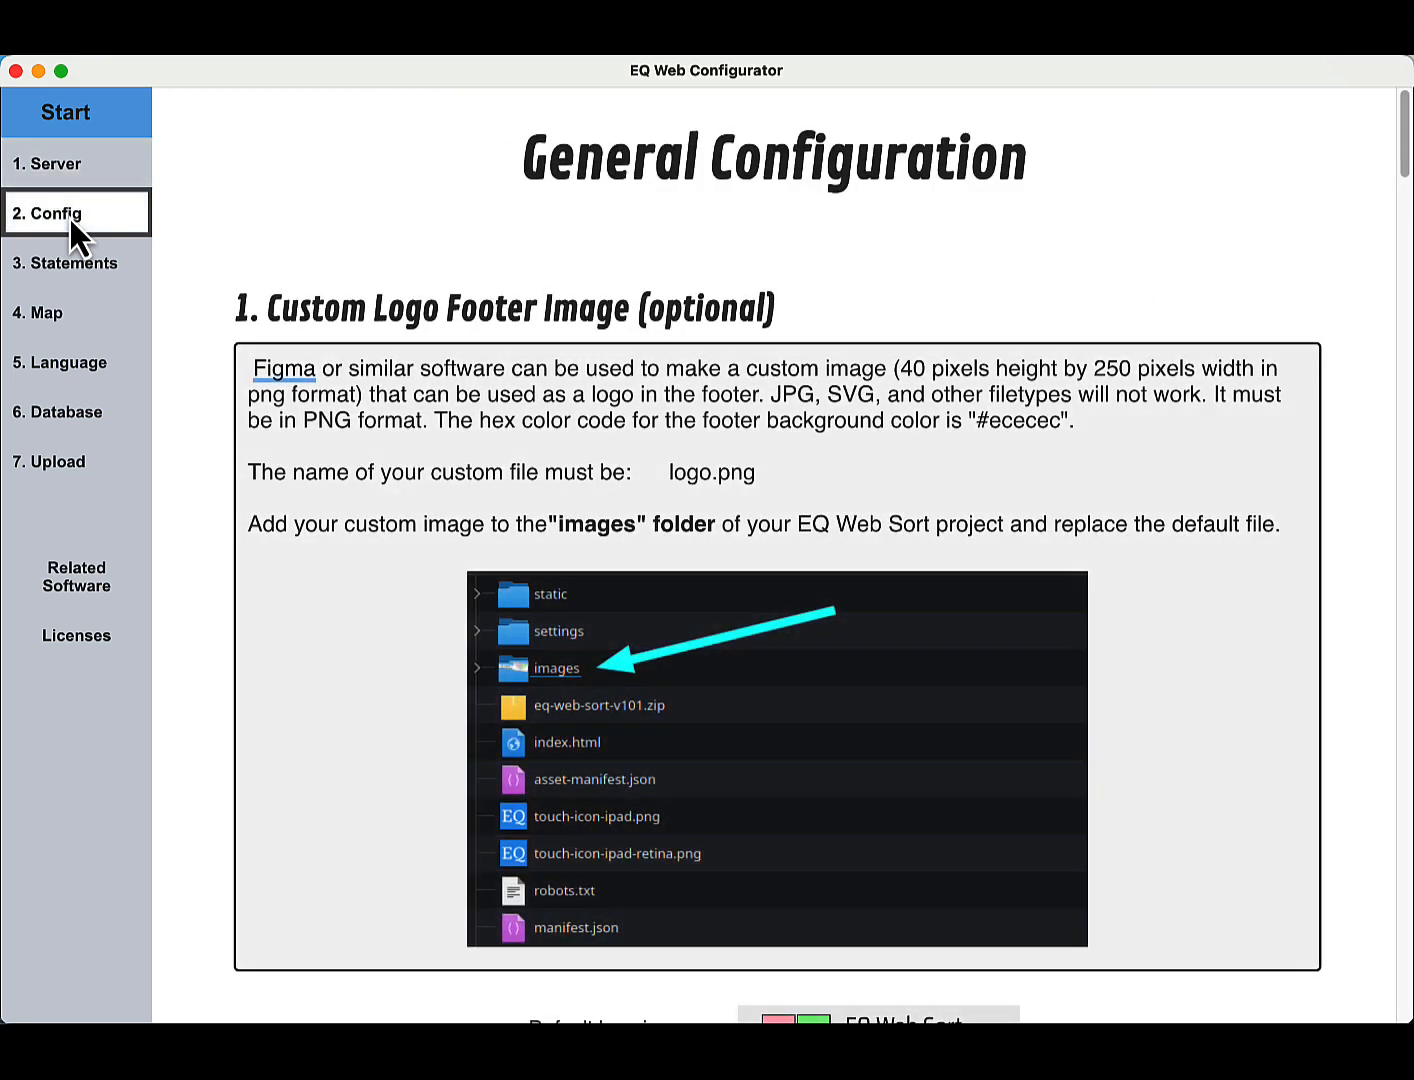
scroll(699, 361, "down", 2)
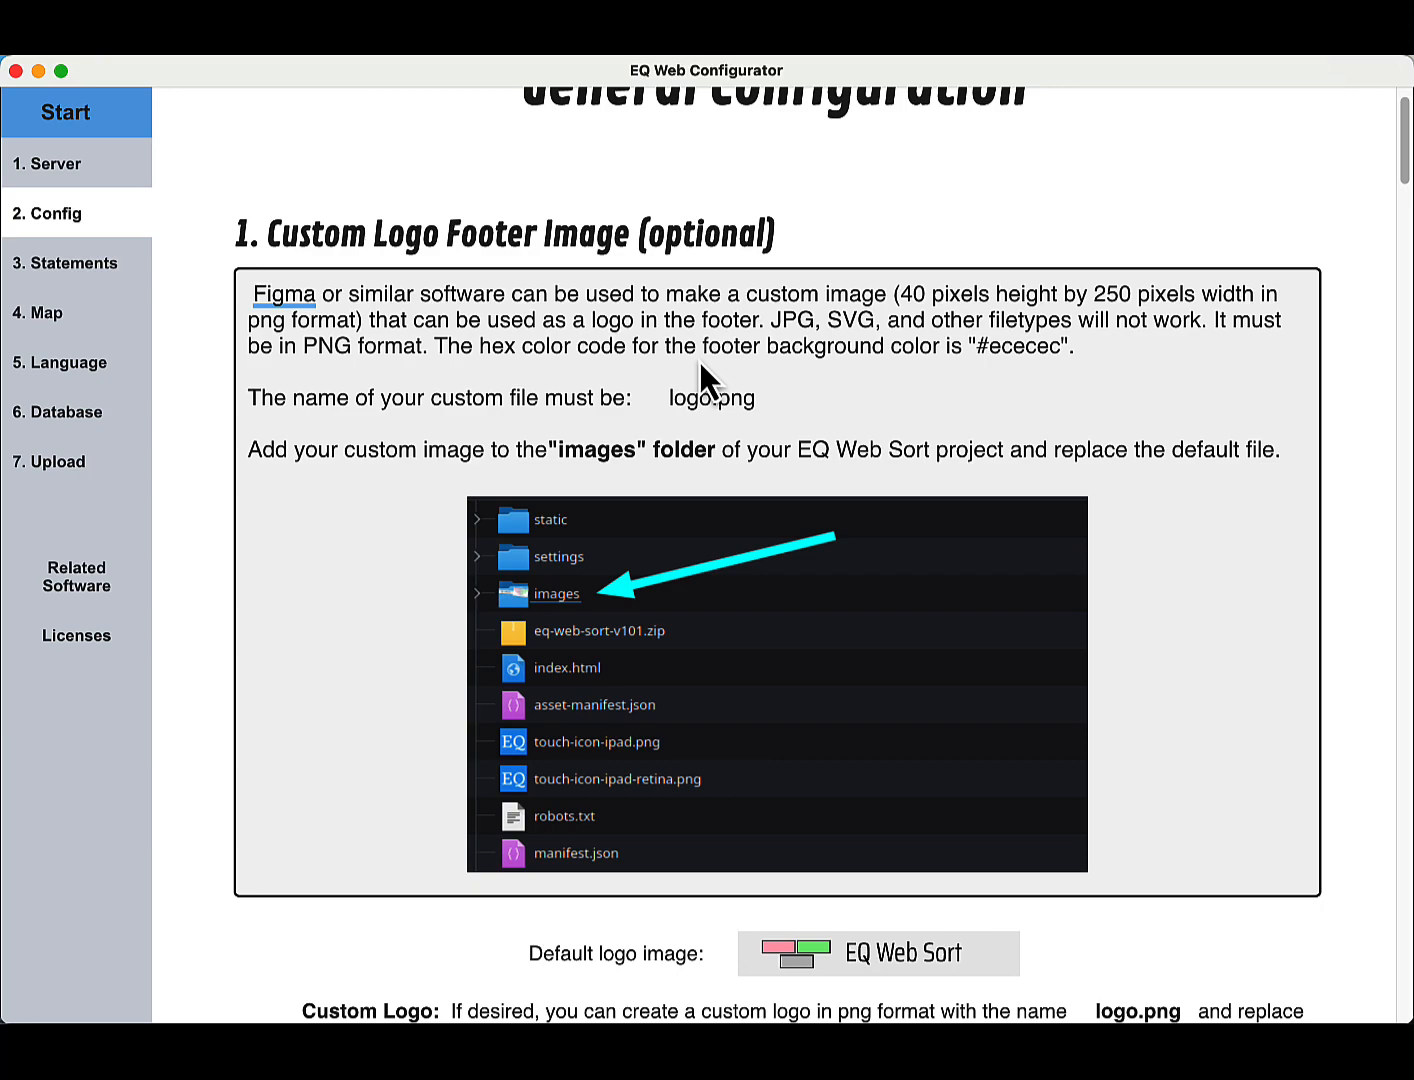
scroll(700, 363, "down", 3)
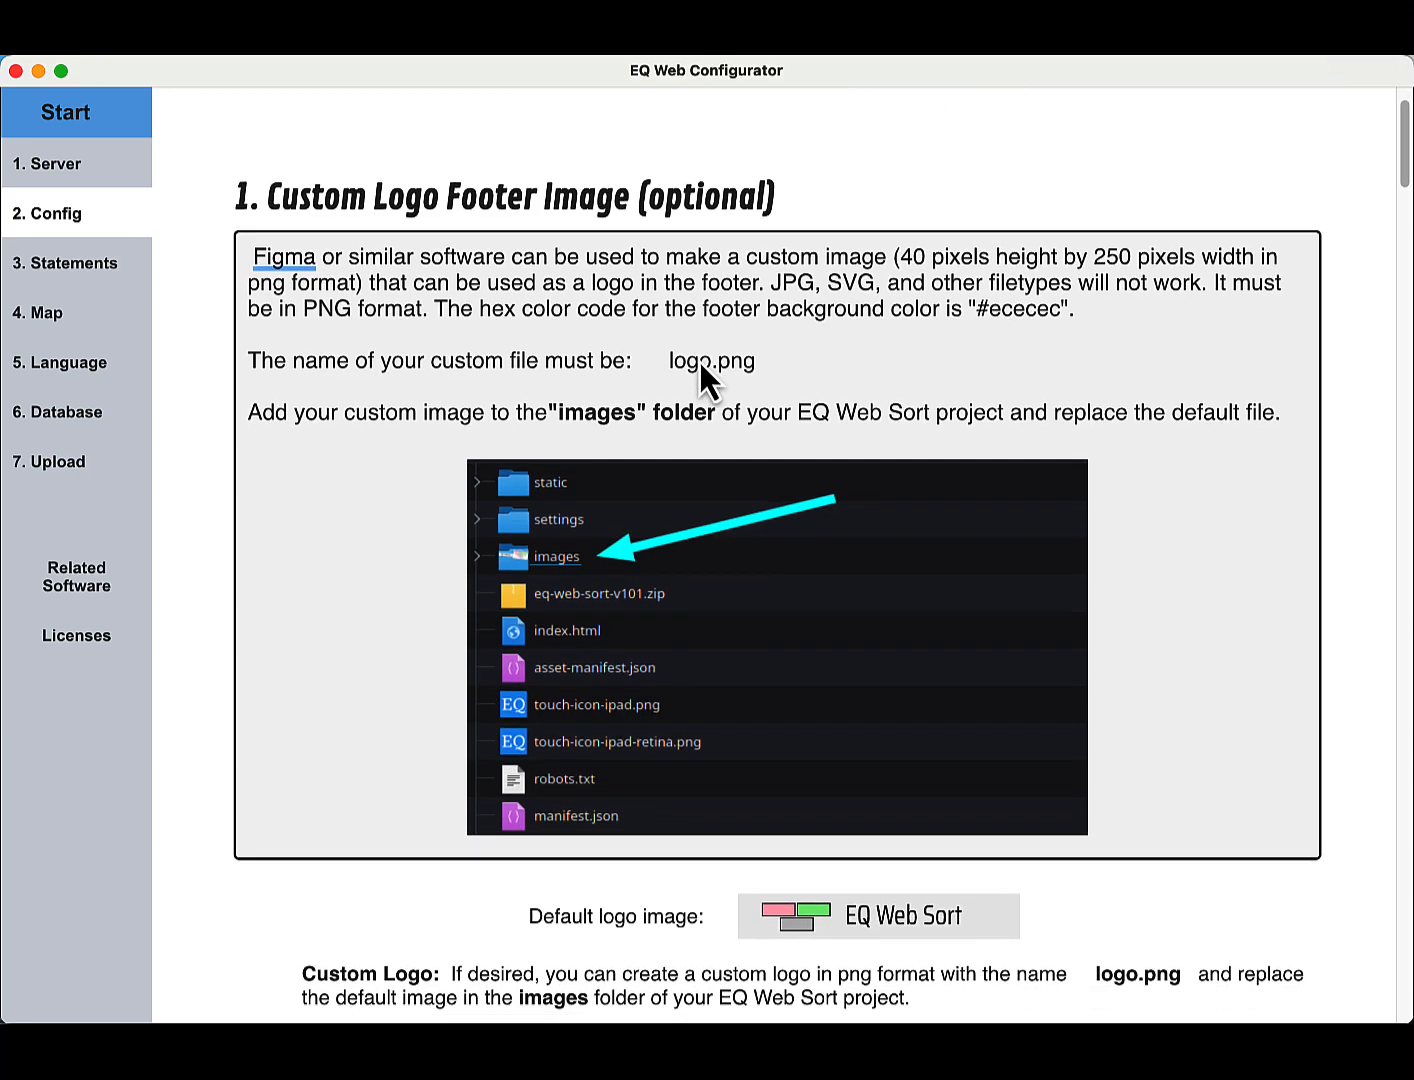
scroll(699, 362, "down", 20)
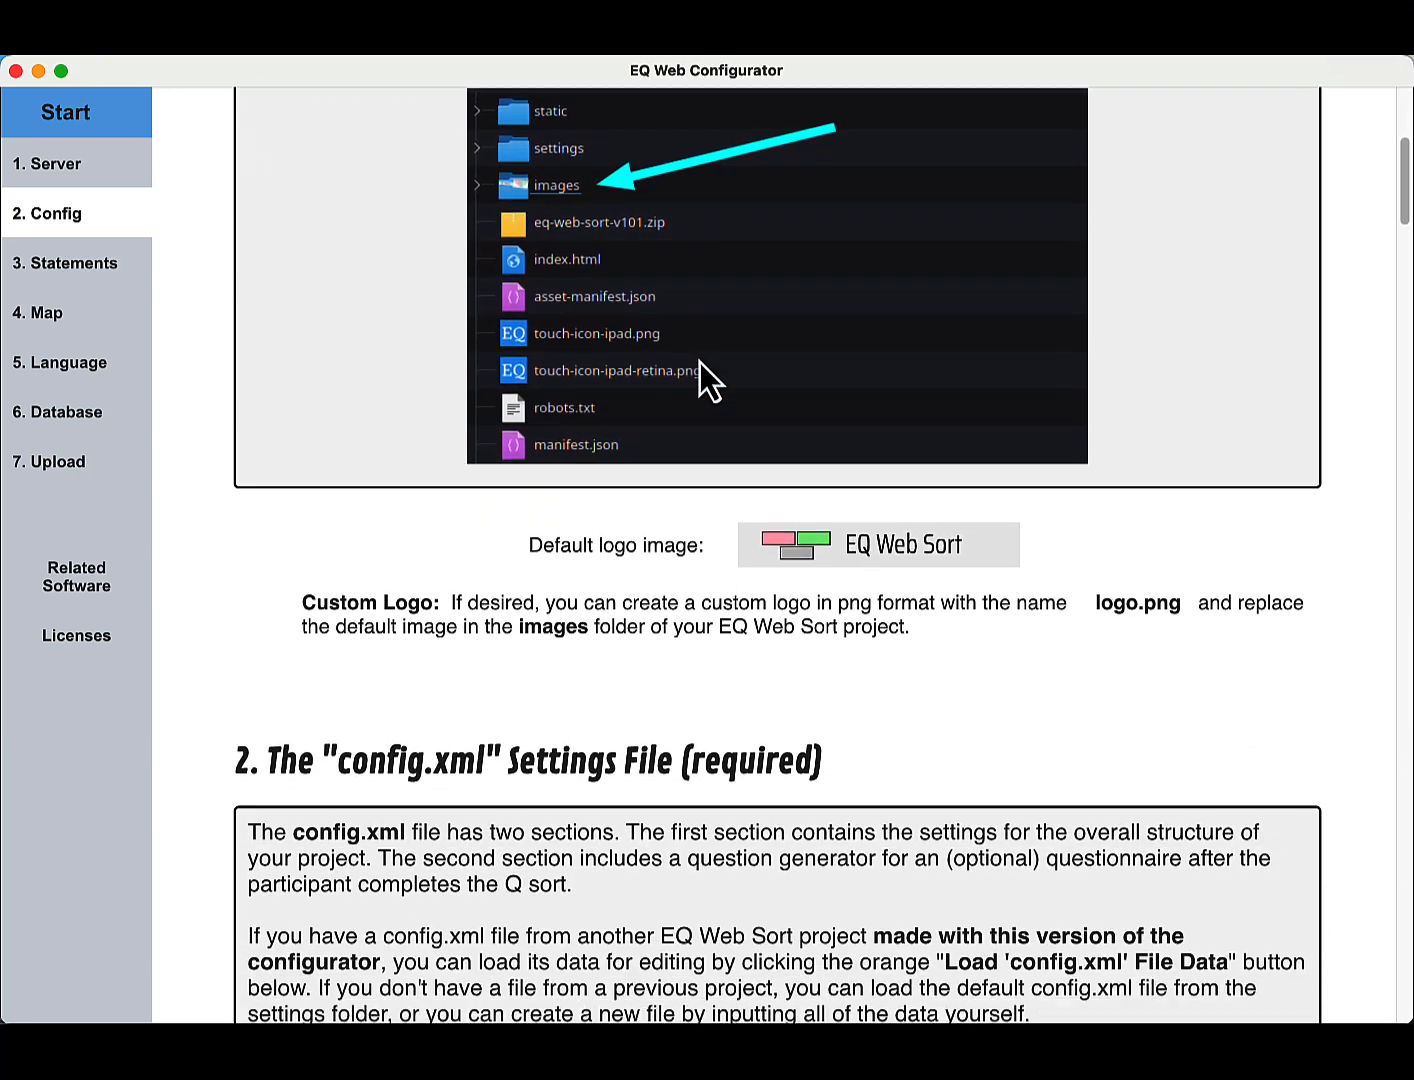
scroll(700, 363, "down", 20)
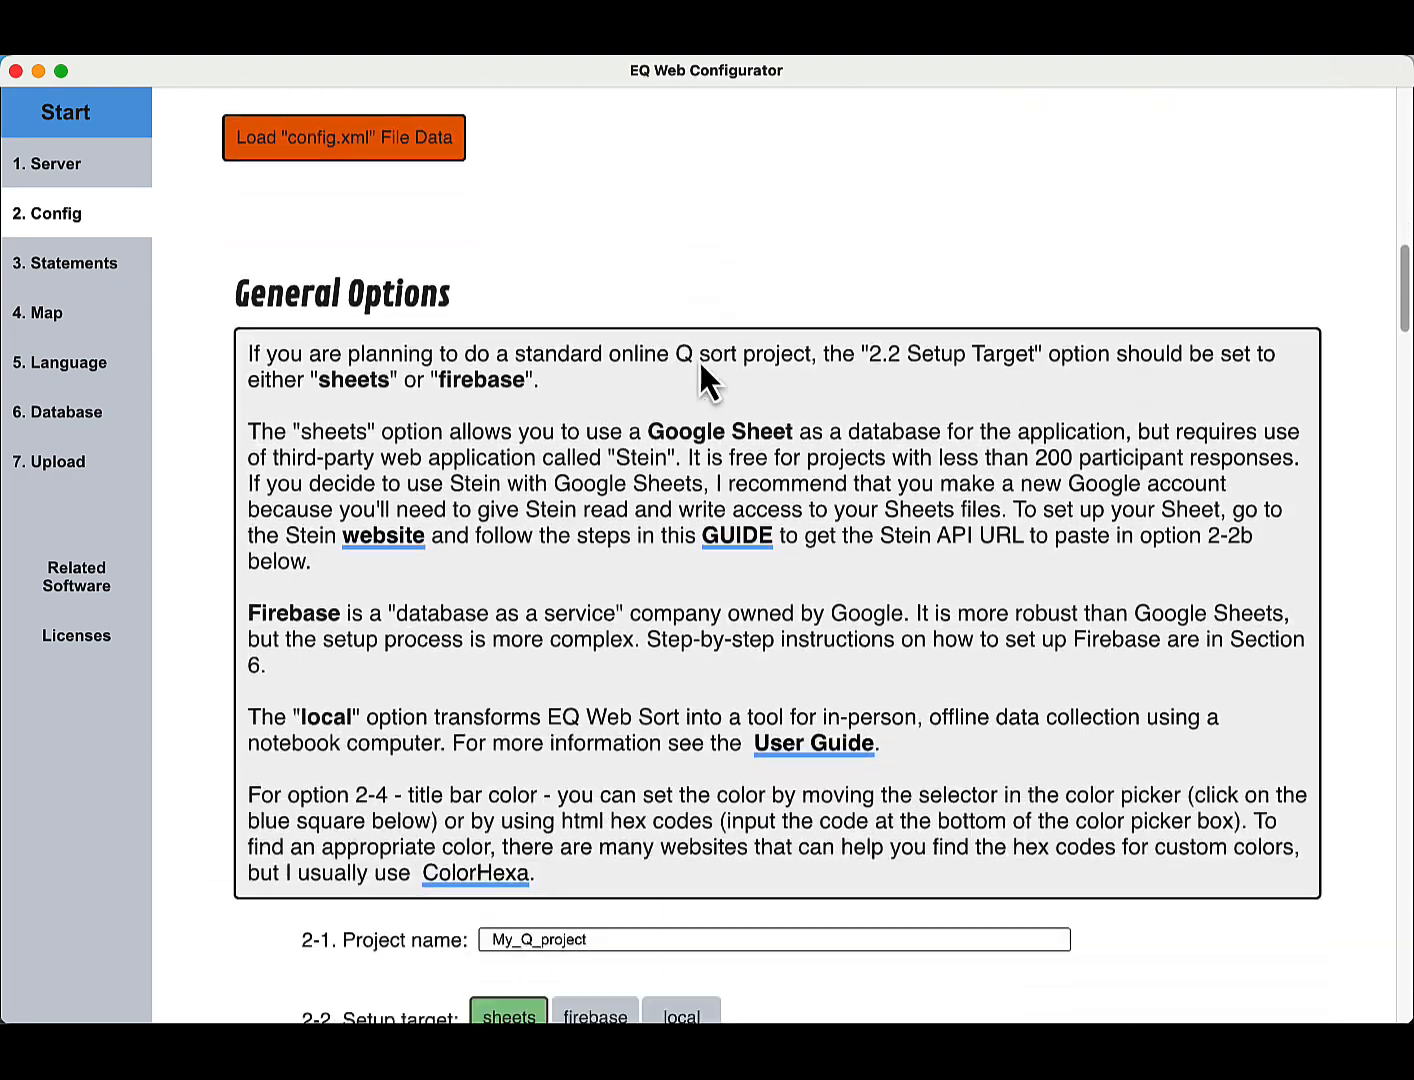
scroll(699, 362, "down", 6)
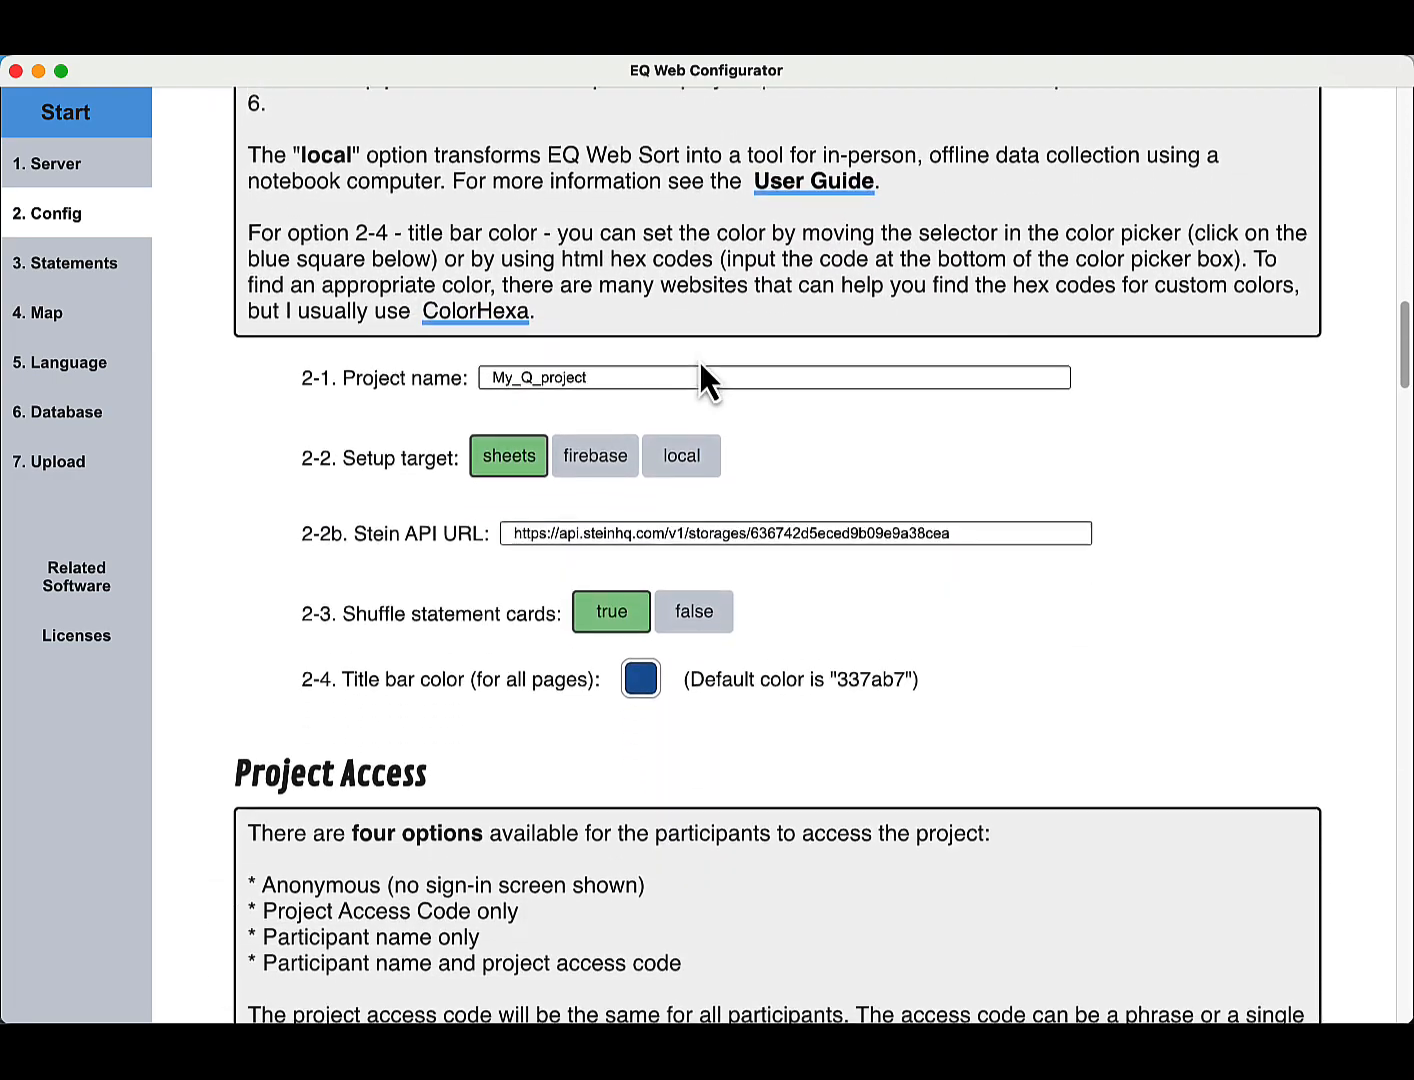
scroll(701, 365, "down", 2)
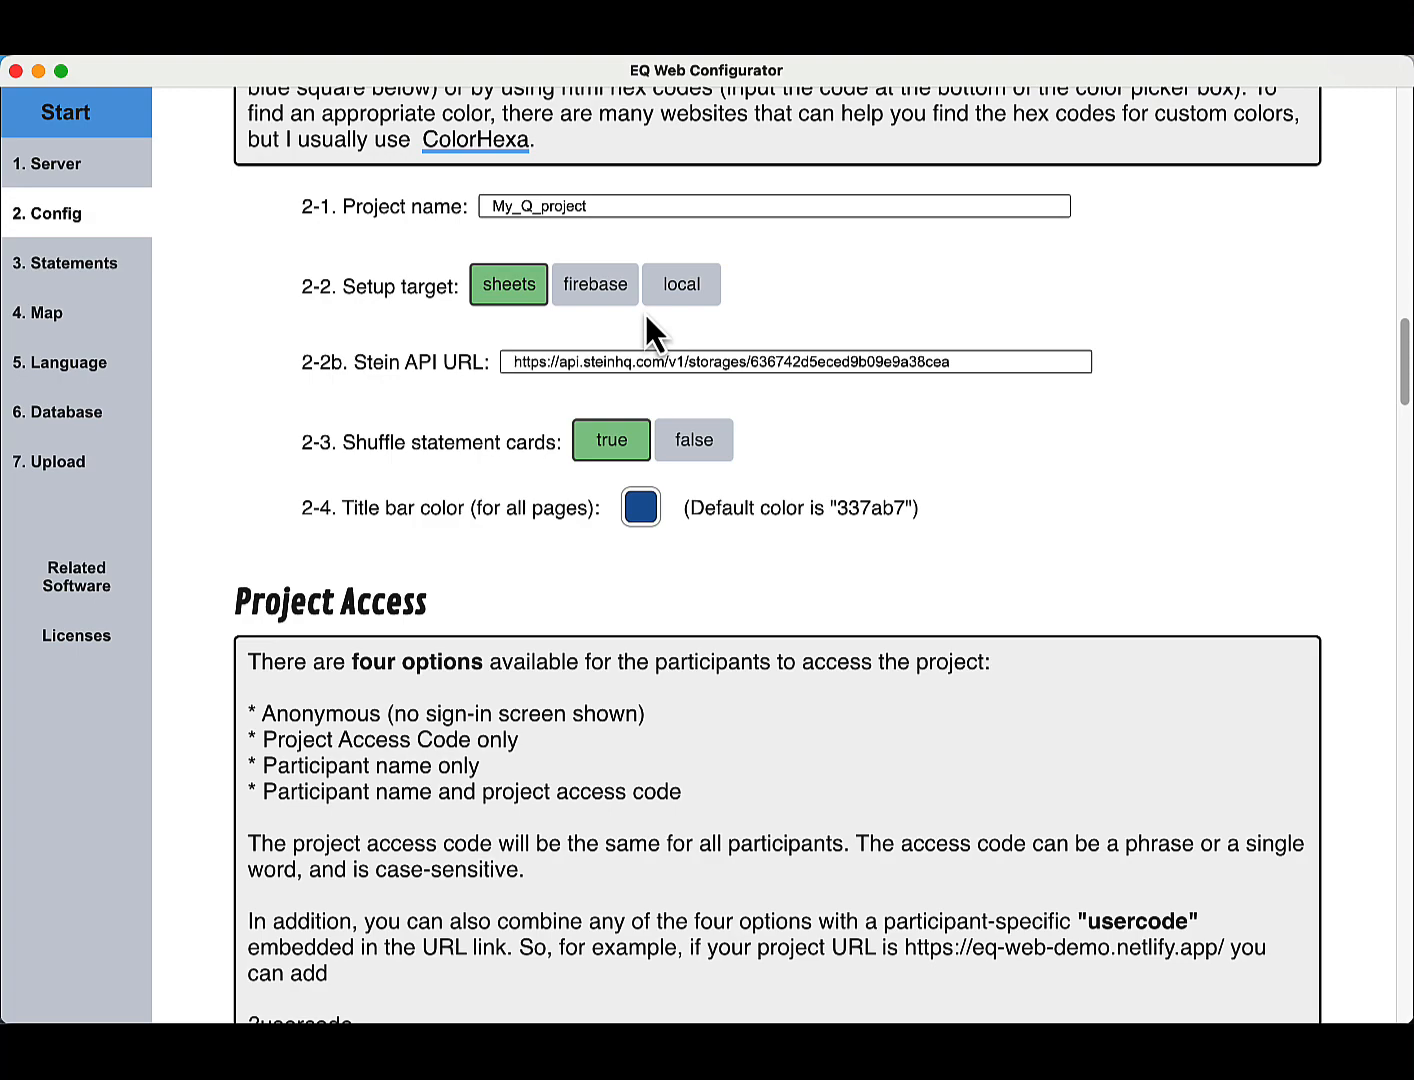
scroll(645, 312, "down", 5)
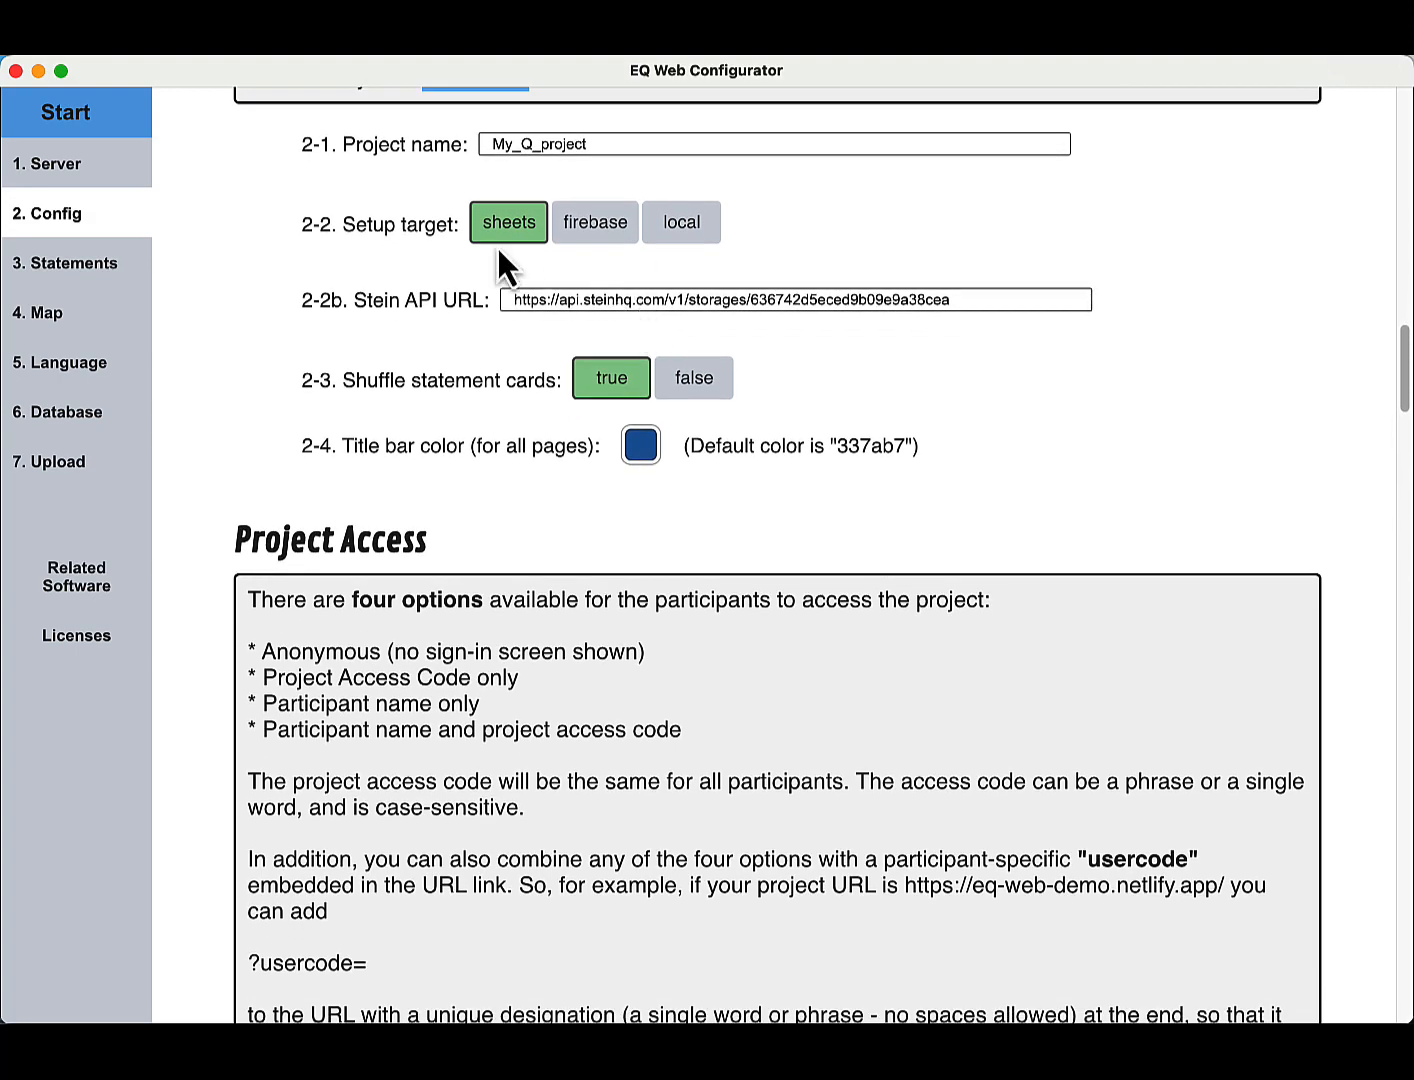
- Examine the configuration's project access, font, presort, sort, postsort and survey options, including the survey question creator and question list
scroll(500, 249, "down", 15)
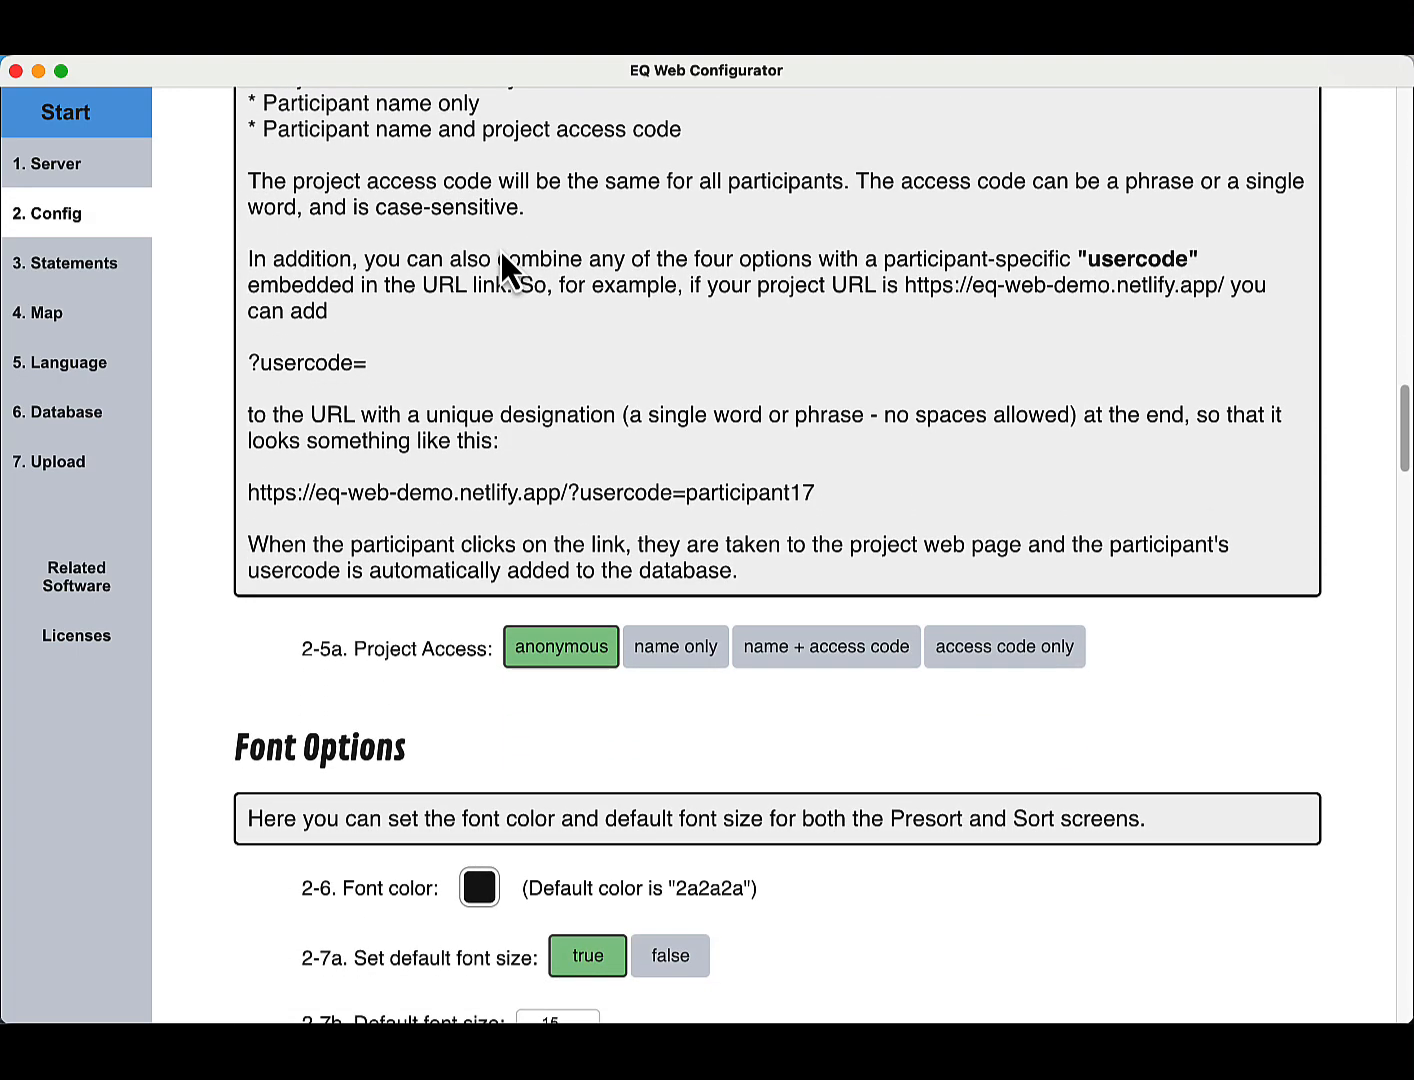
scroll(500, 249, "down", 15)
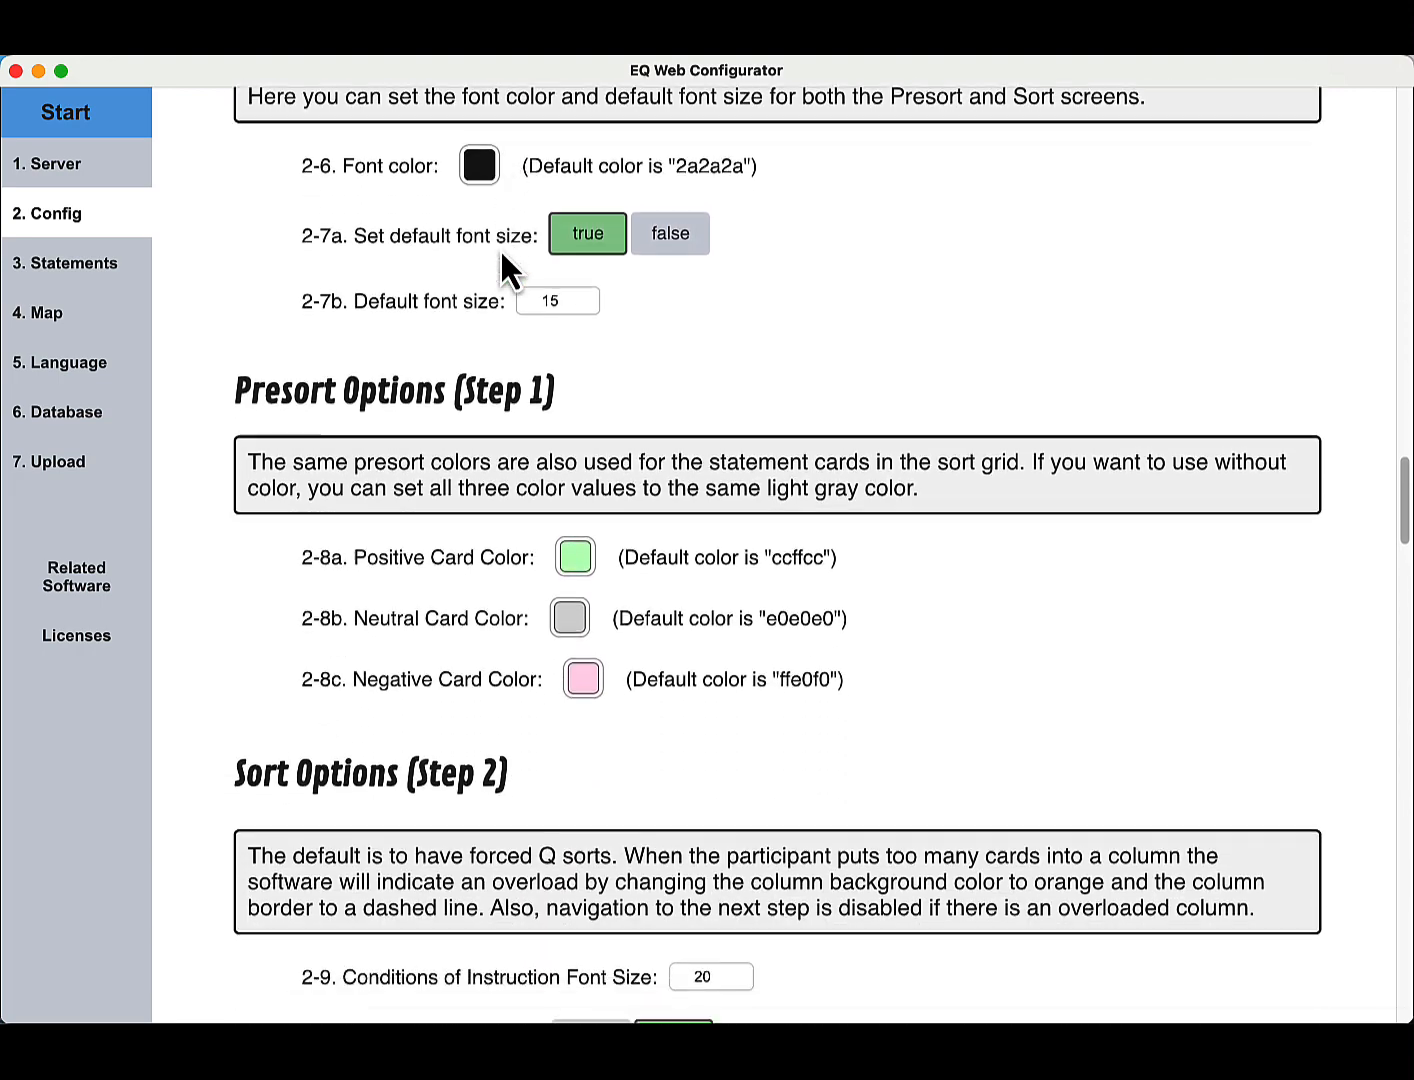
scroll(500, 249, "down", 10)
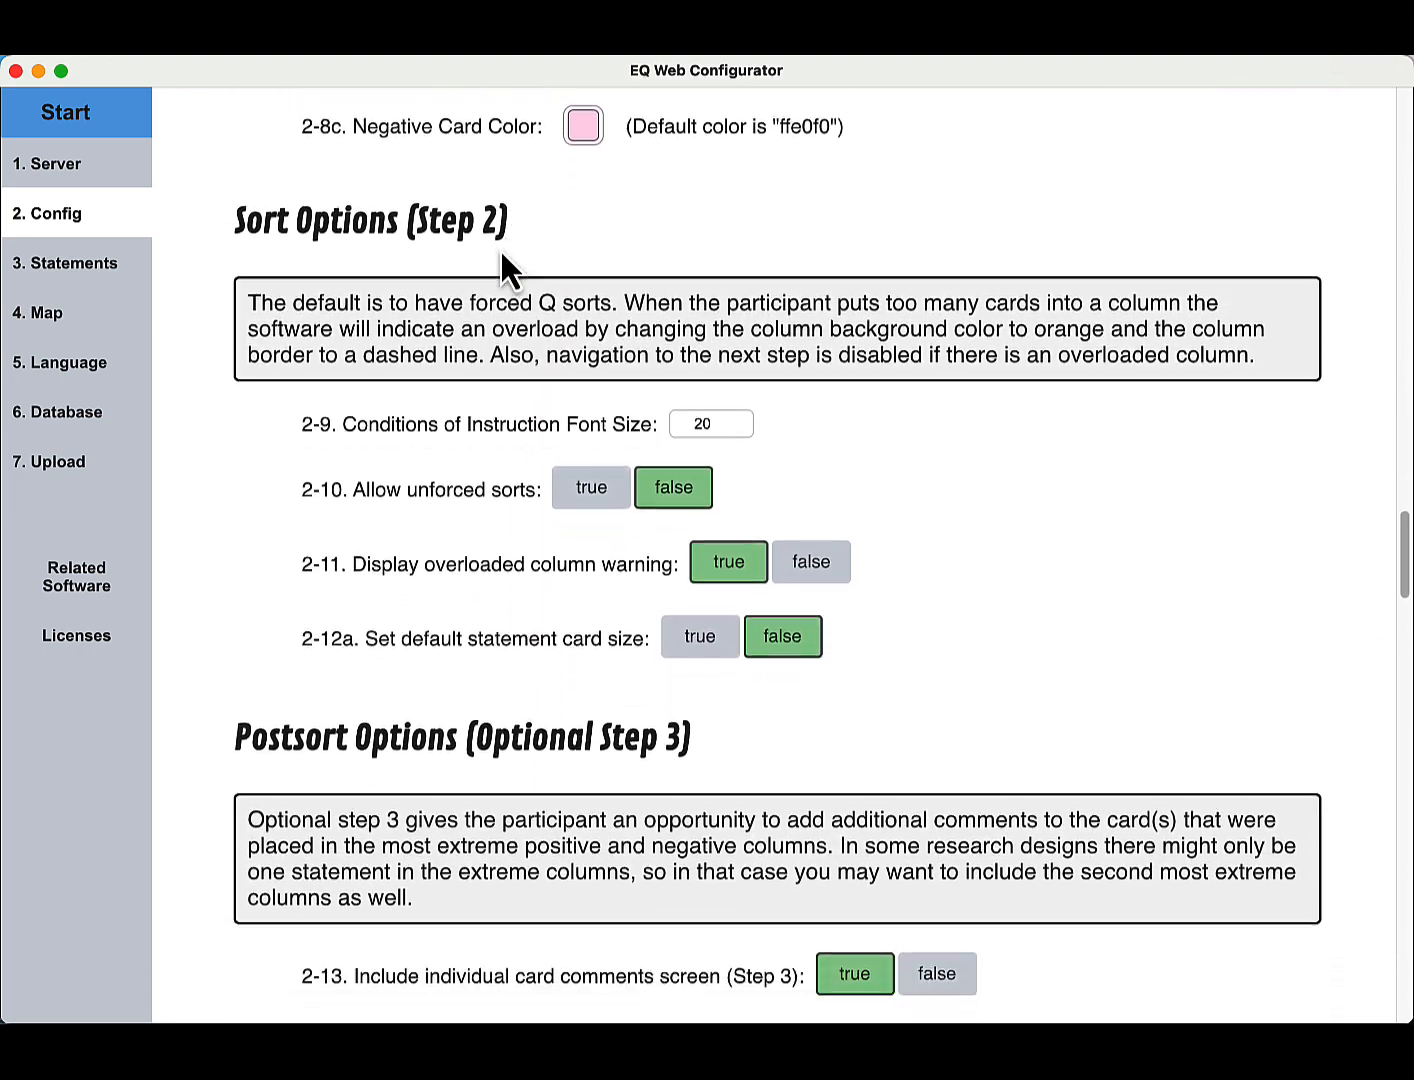
scroll(501, 248, "down", 8)
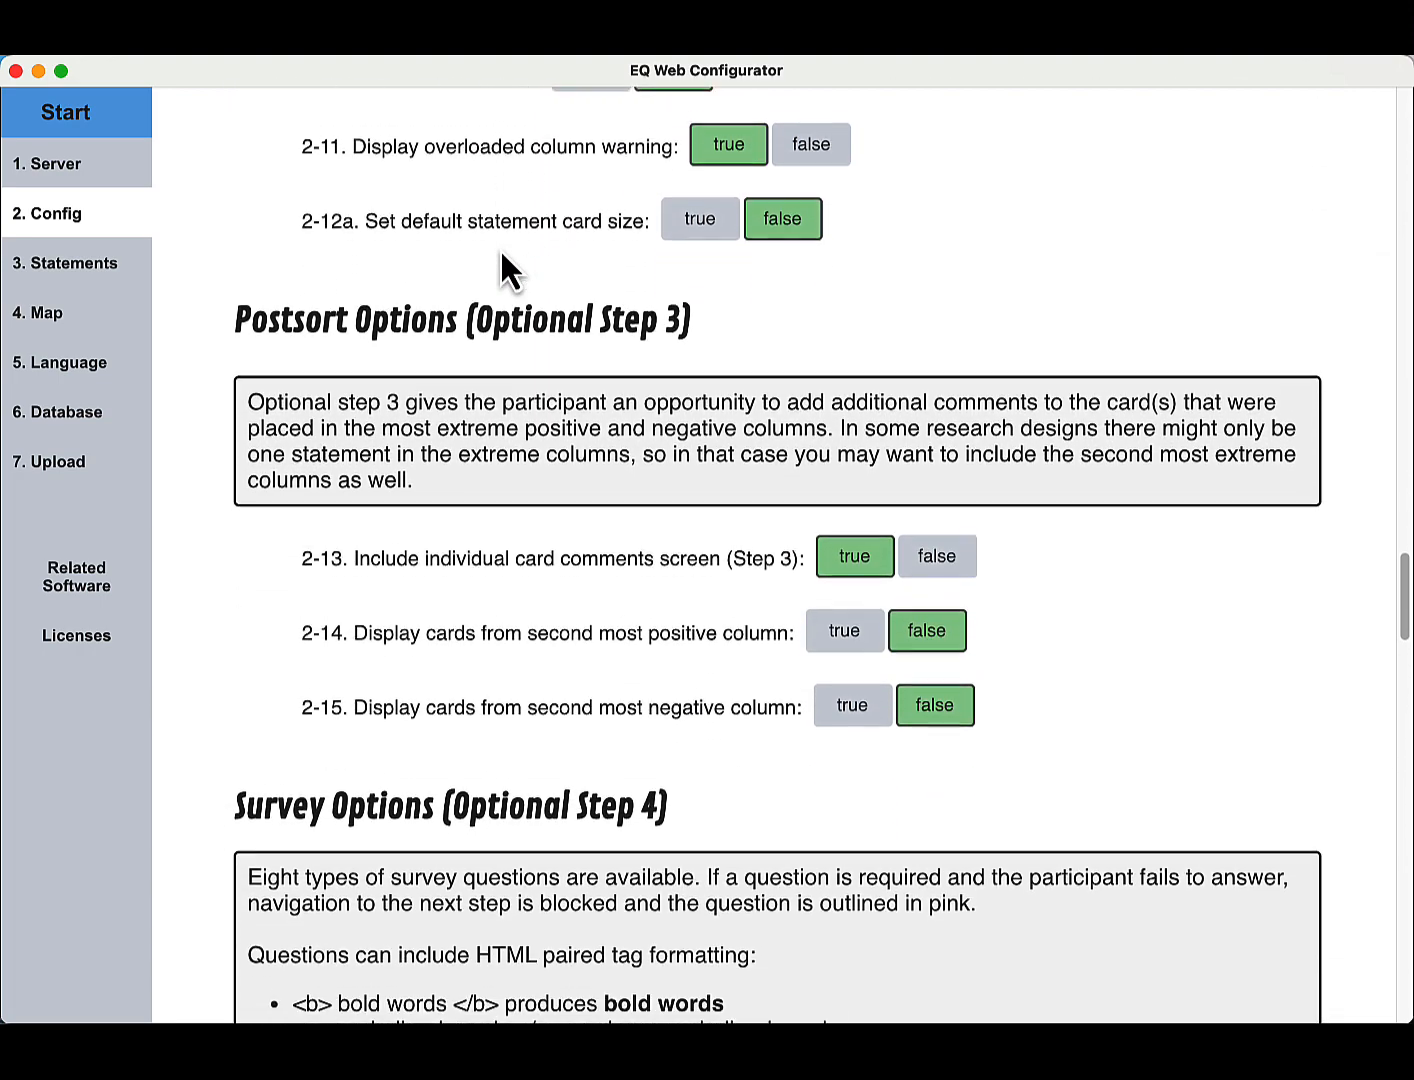
scroll(501, 251, "up", 10)
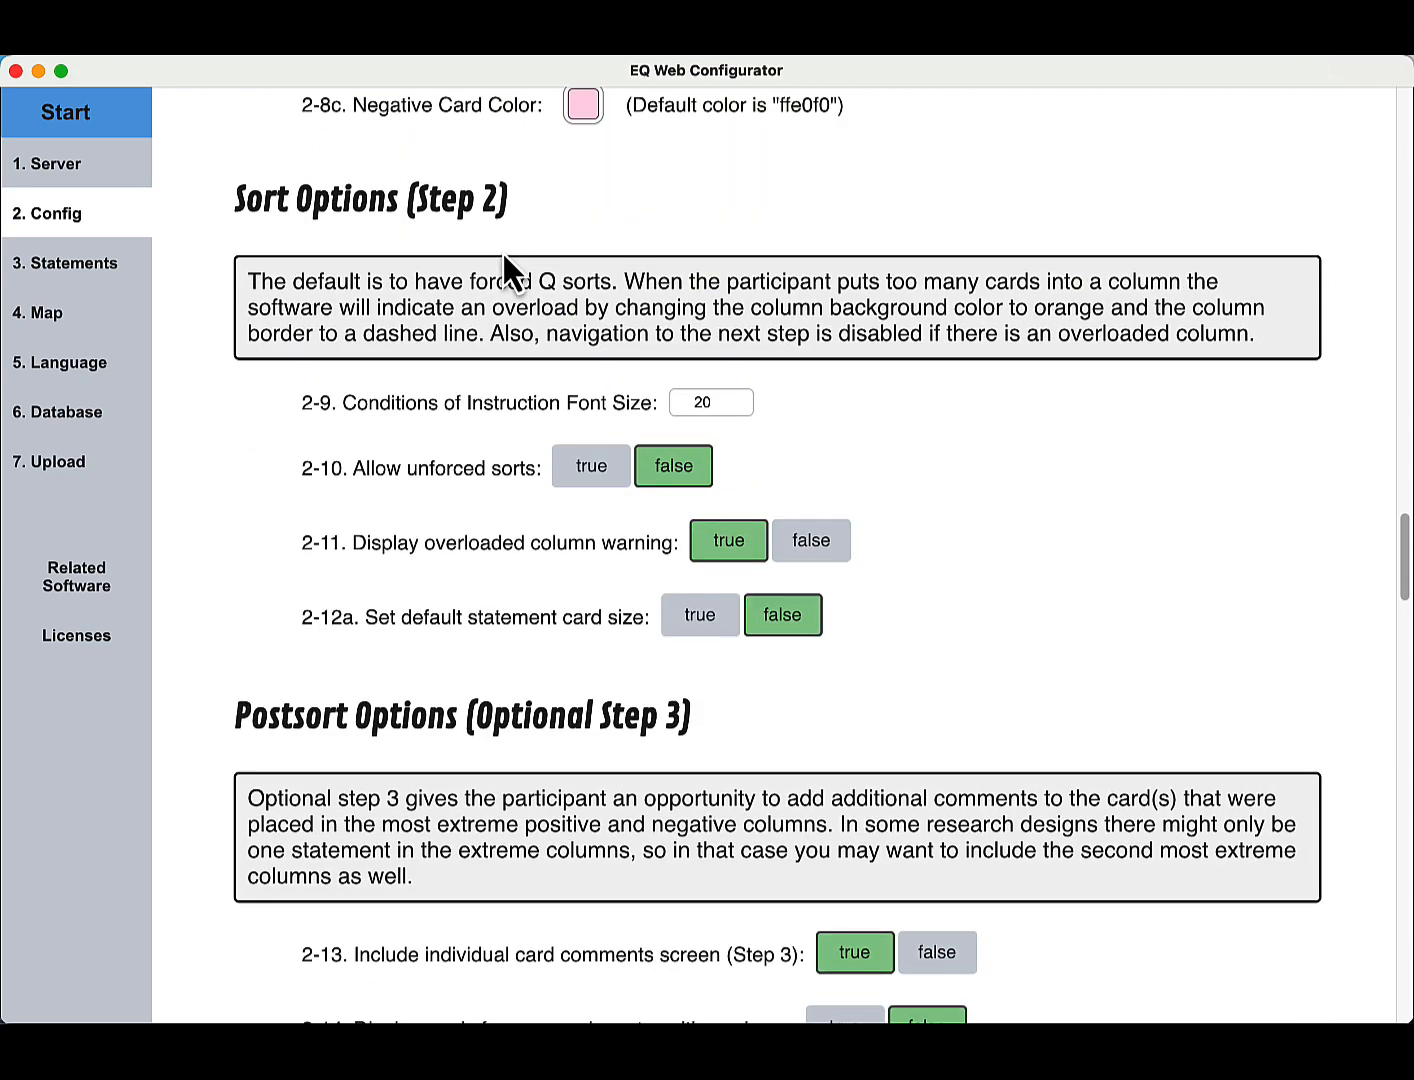
scroll(502, 249, "down", 13)
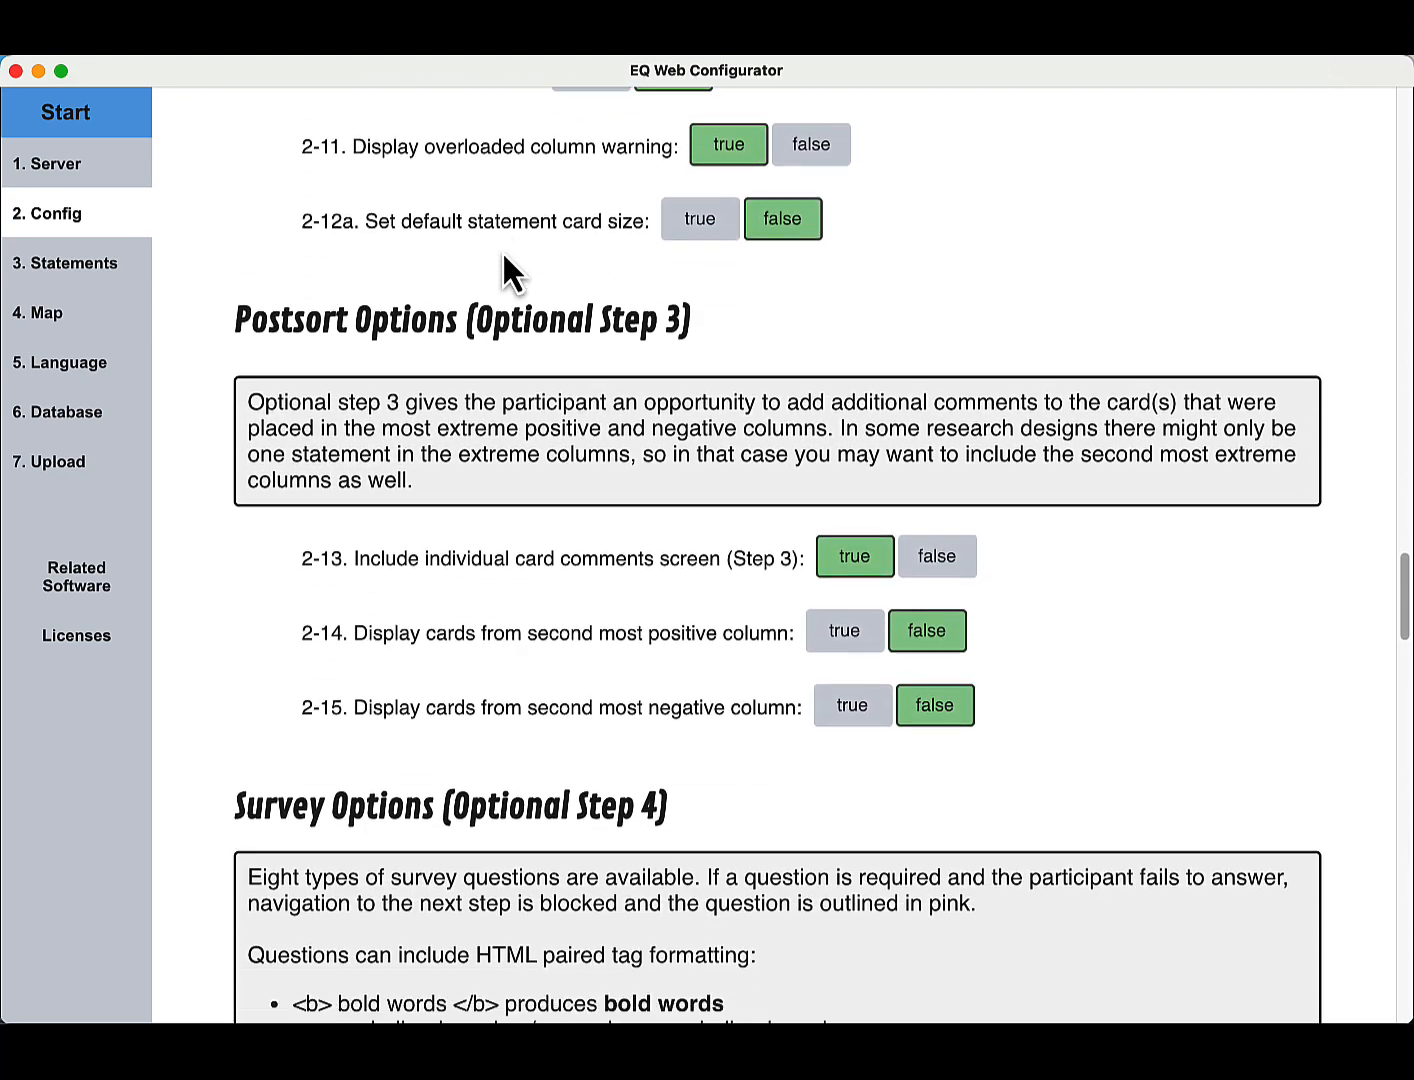
scroll(501, 251, "down", 9)
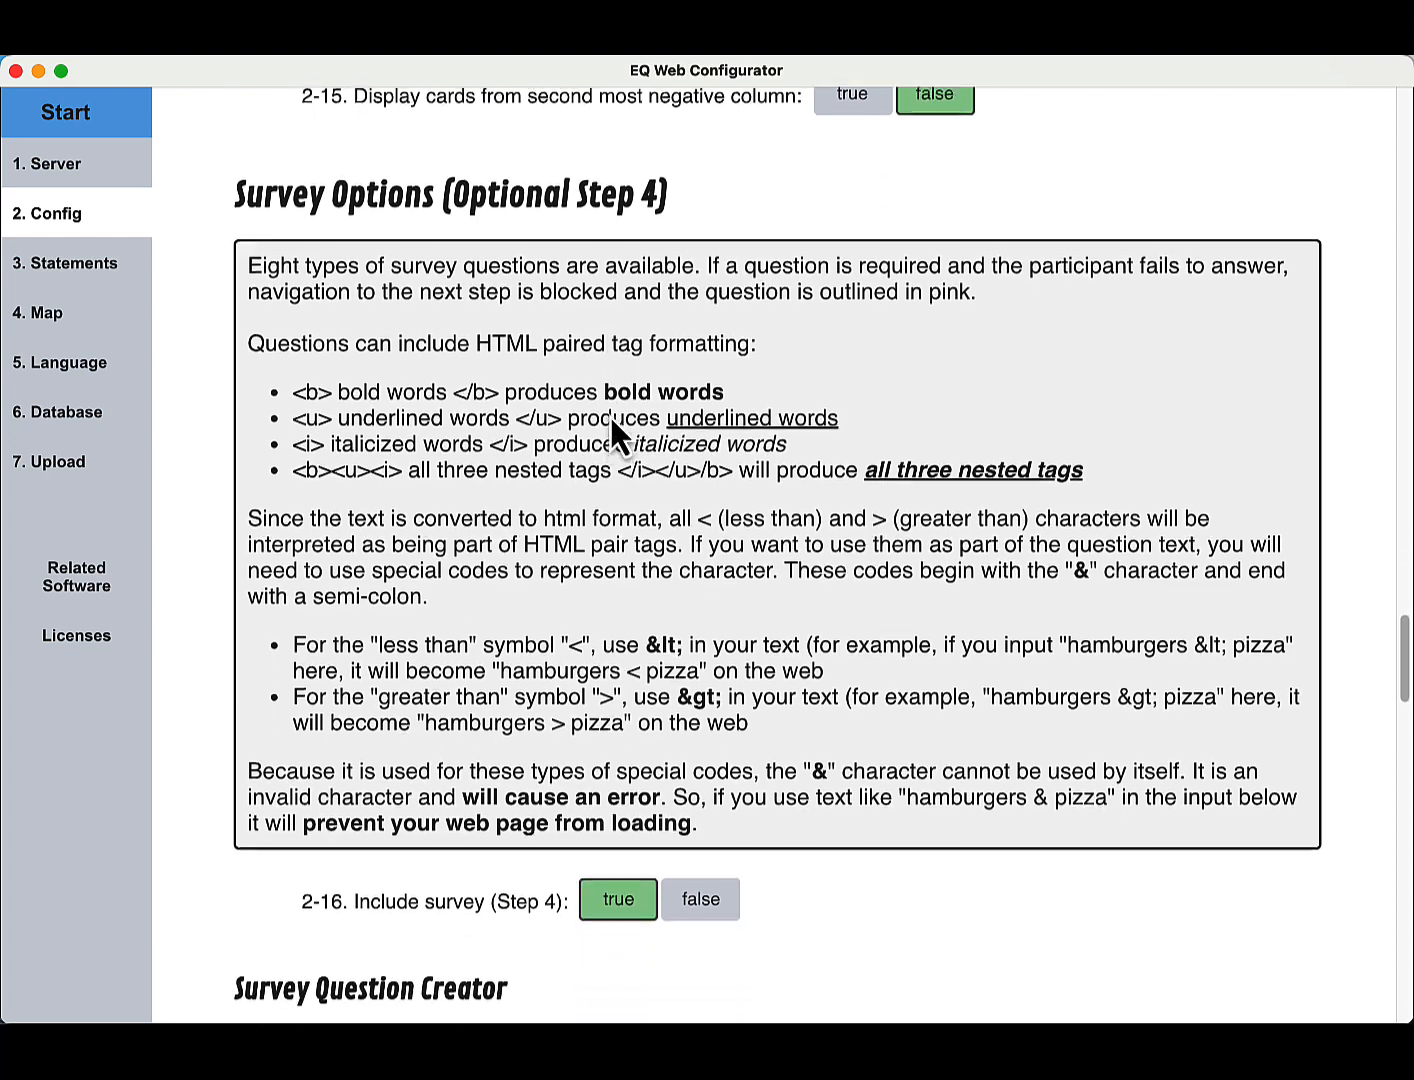
scroll(612, 418, "down", 11)
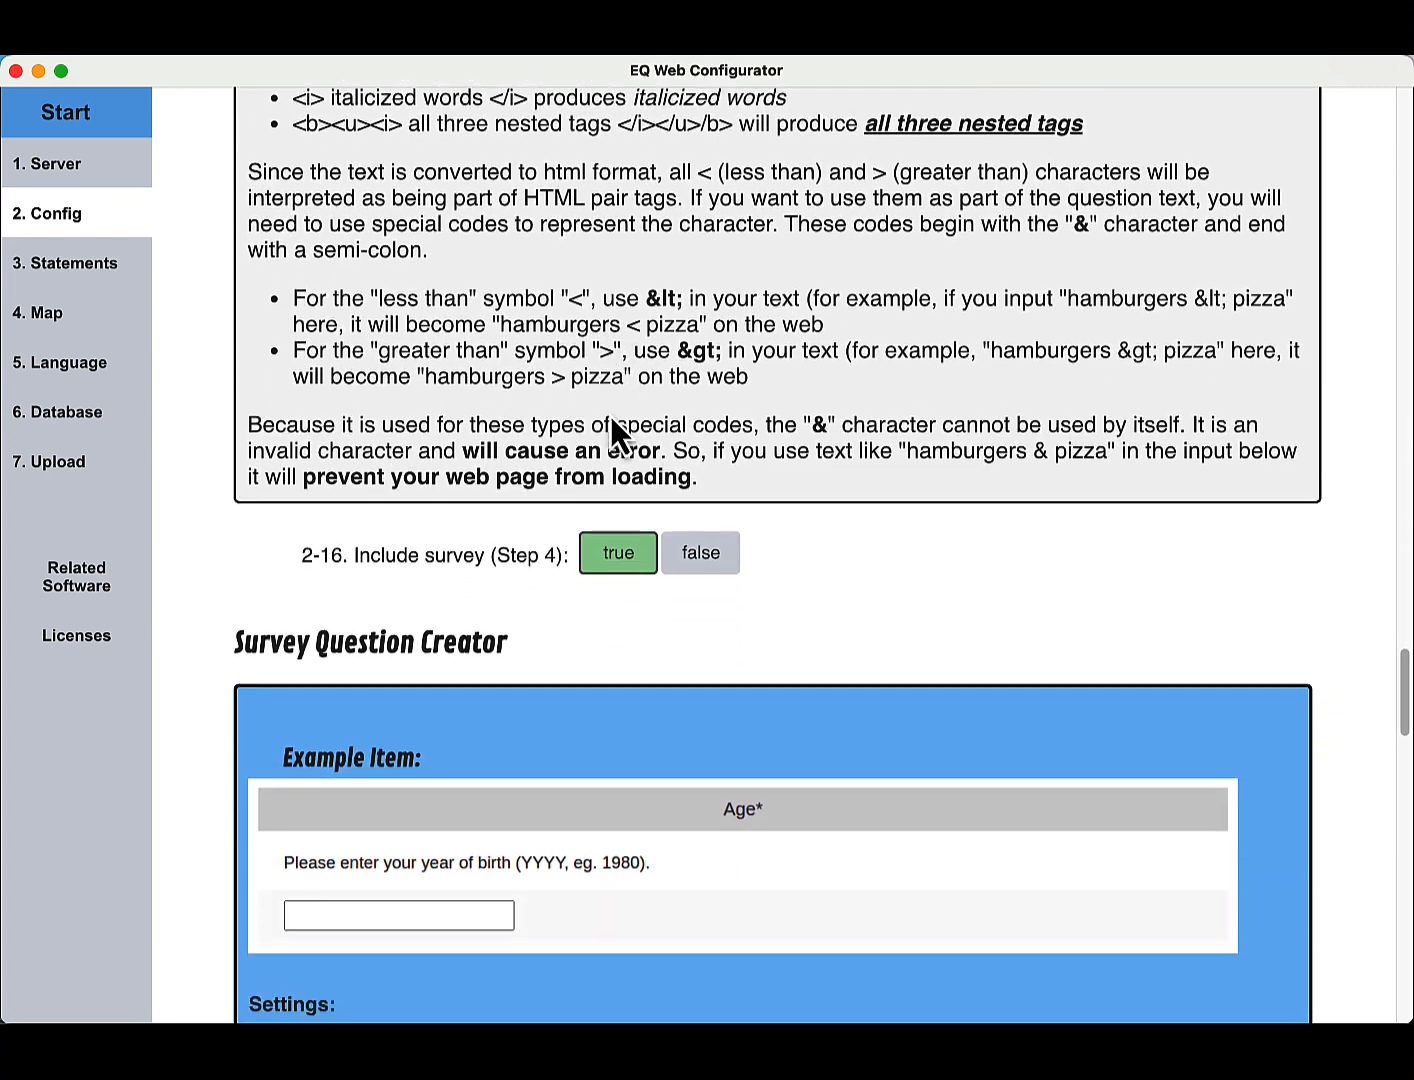
scroll(609, 420, "down", 11)
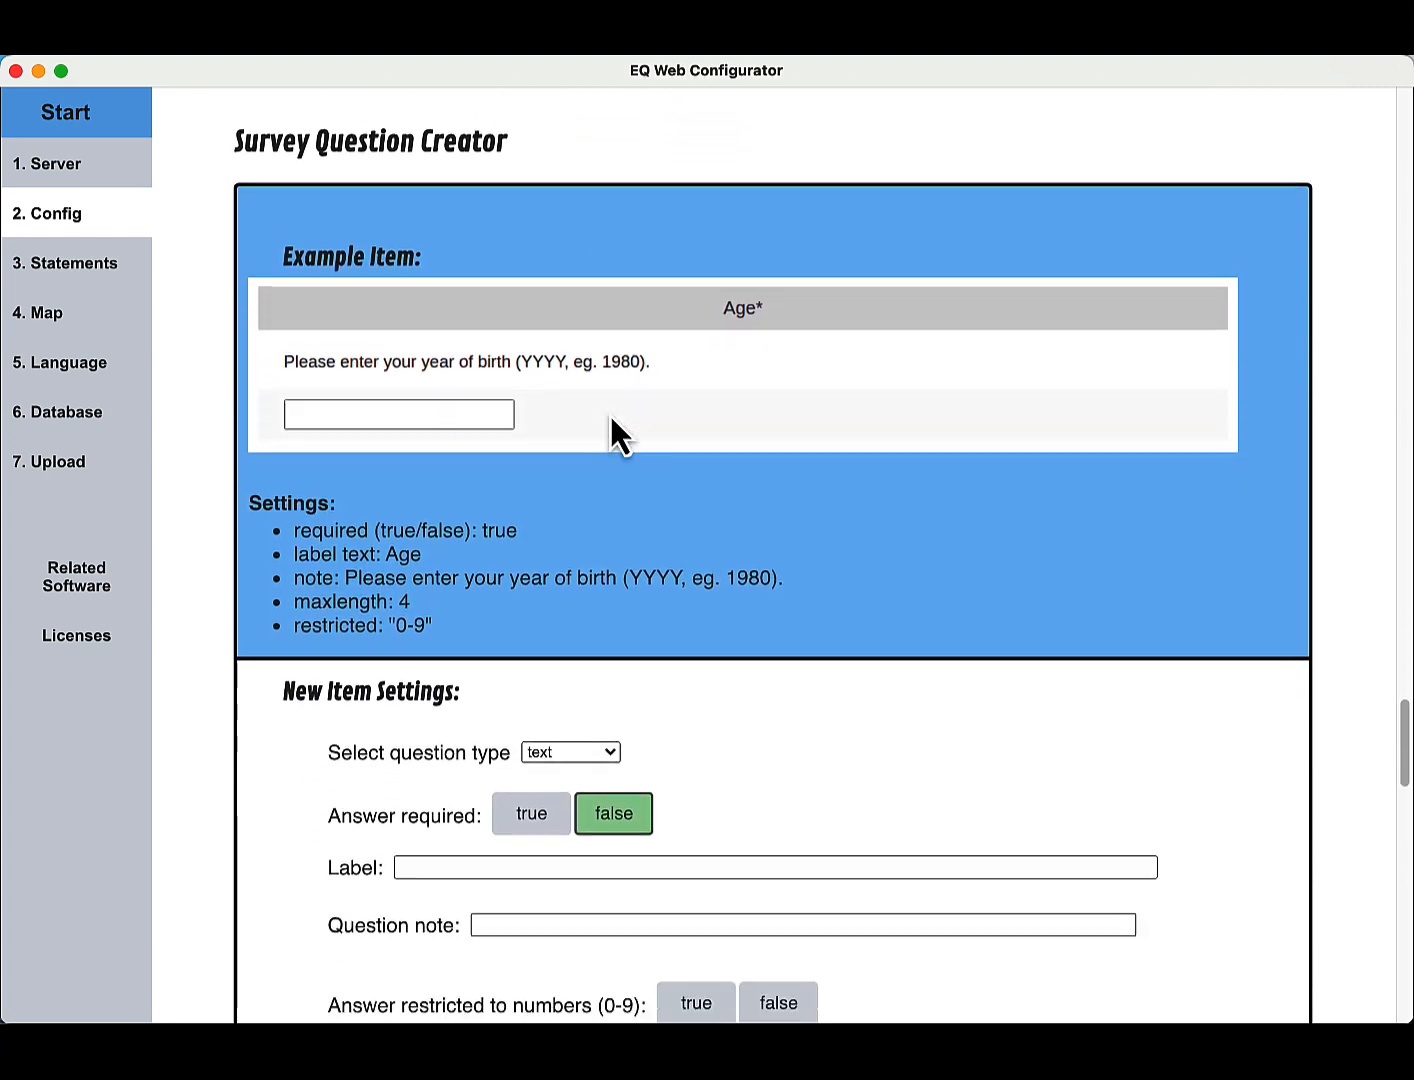
scroll(612, 420, "down", 15)
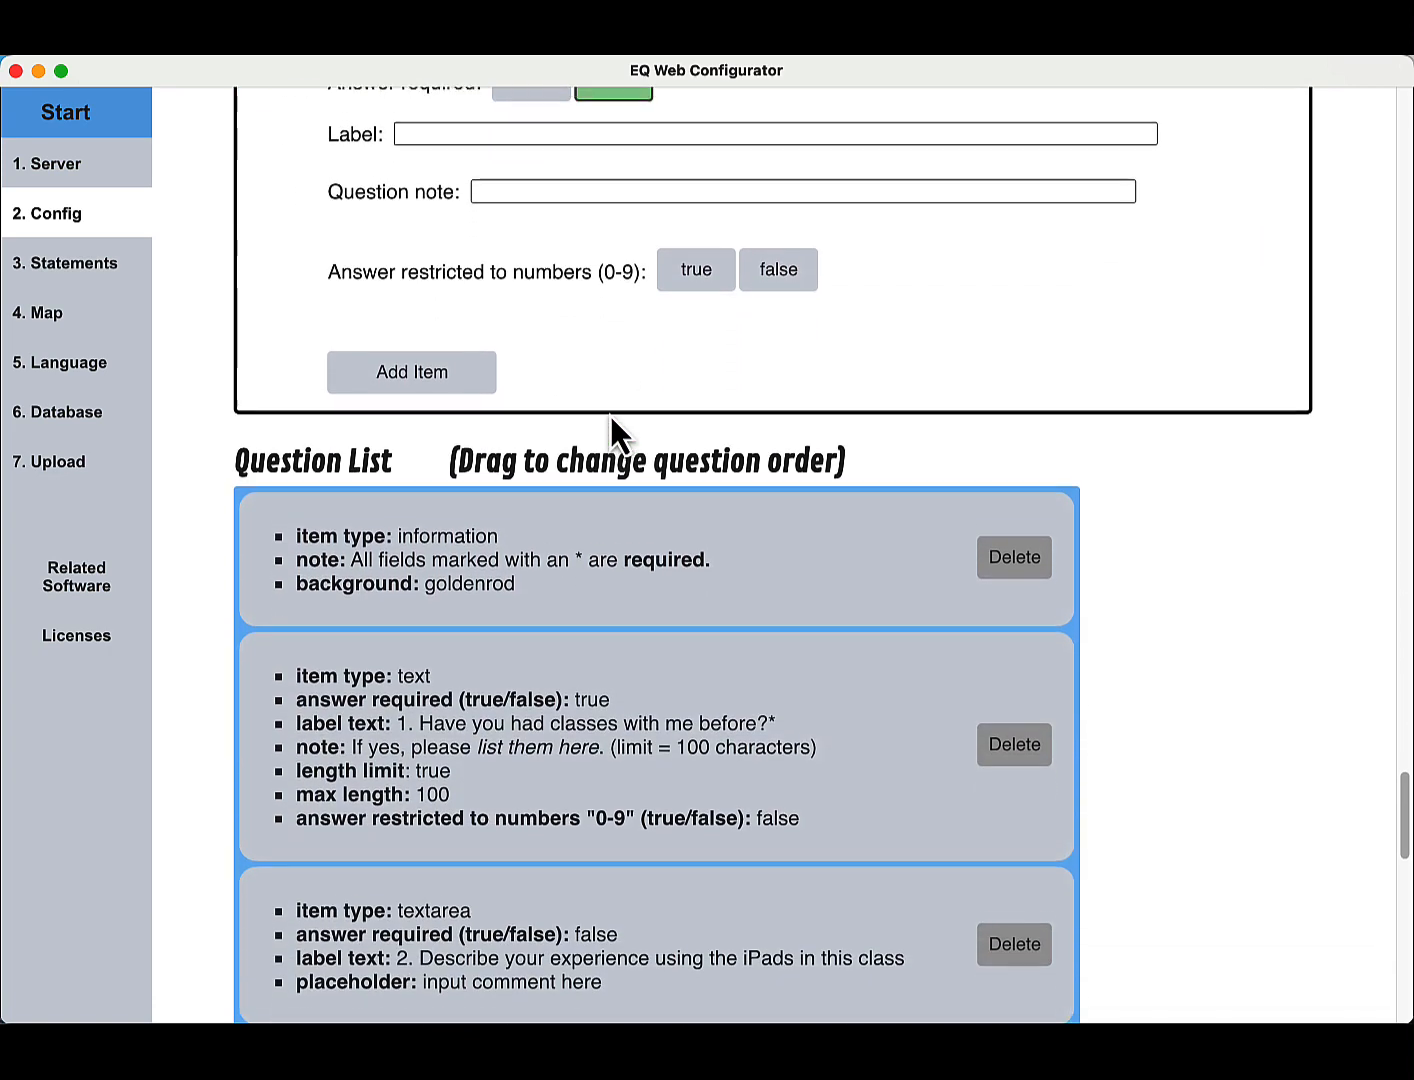
scroll(610, 417, "down", 3)
scroll(461, 309, "down", 4)
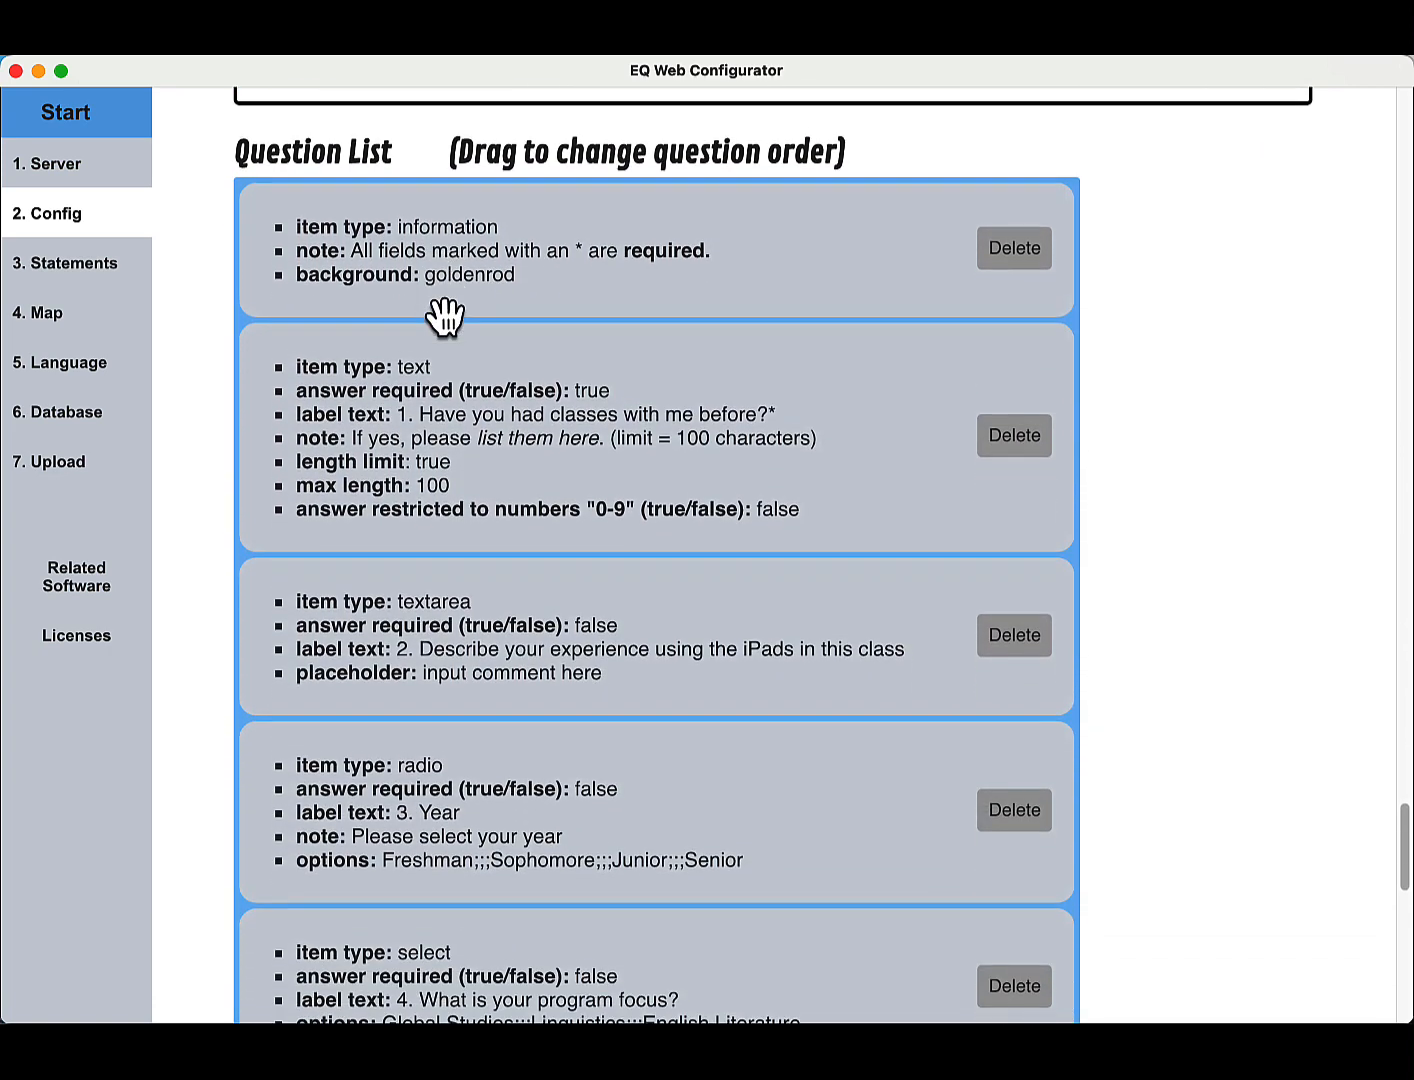
- Review the survey items in the Question List through to the required last step for saving options to file
scroll(446, 315, "down", 7)
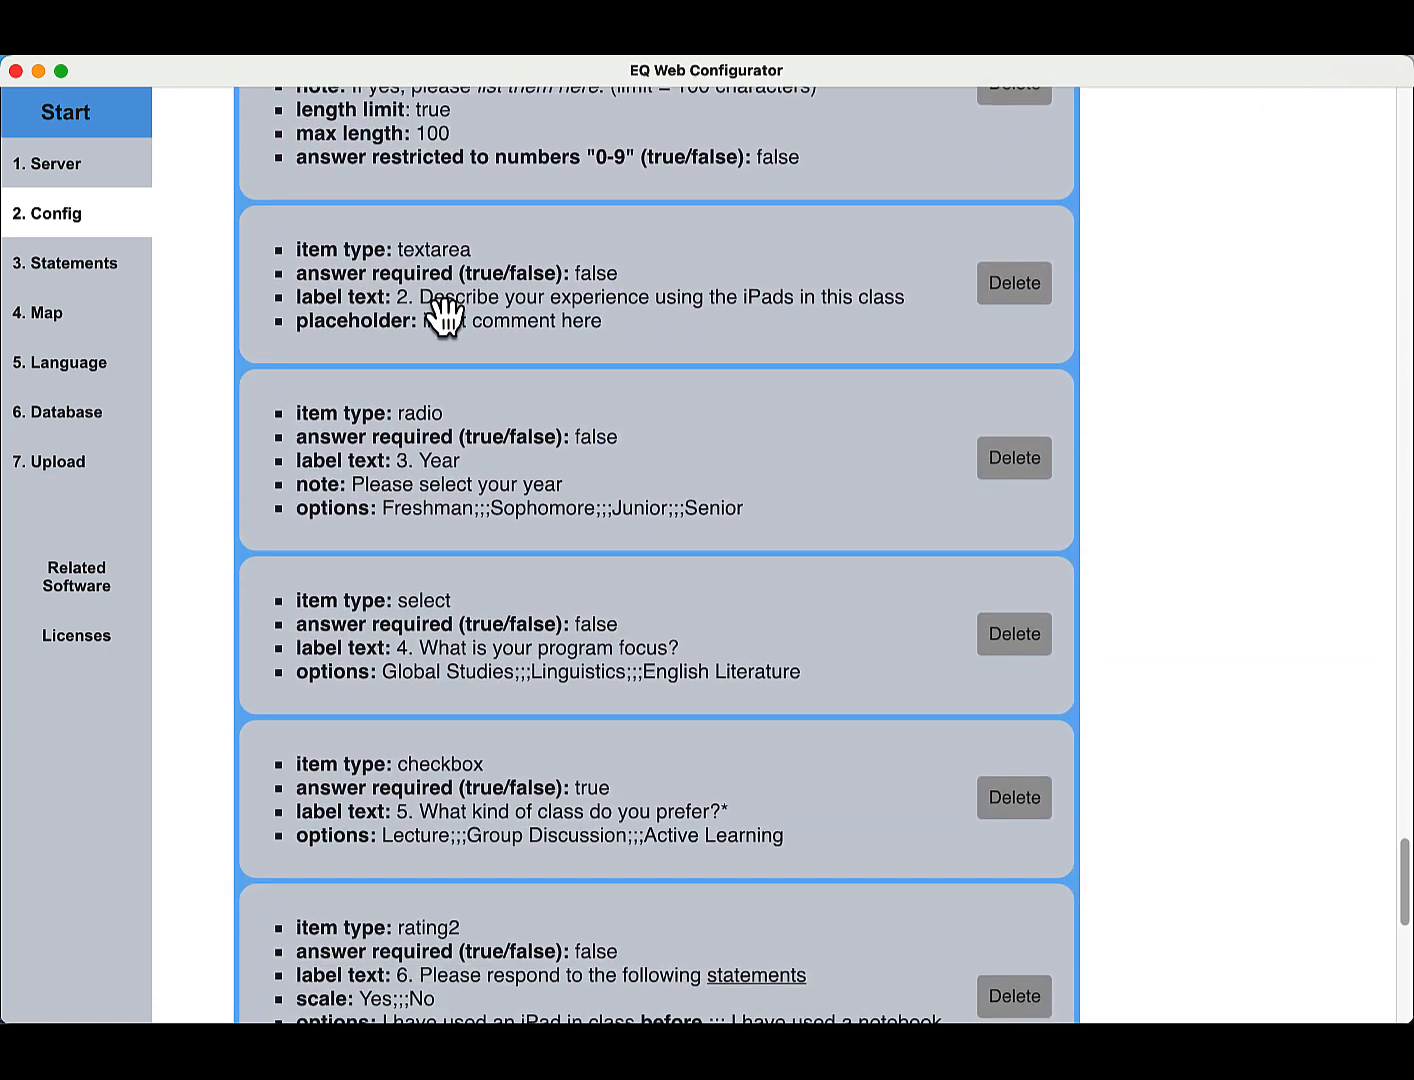
scroll(446, 315, "down", 6)
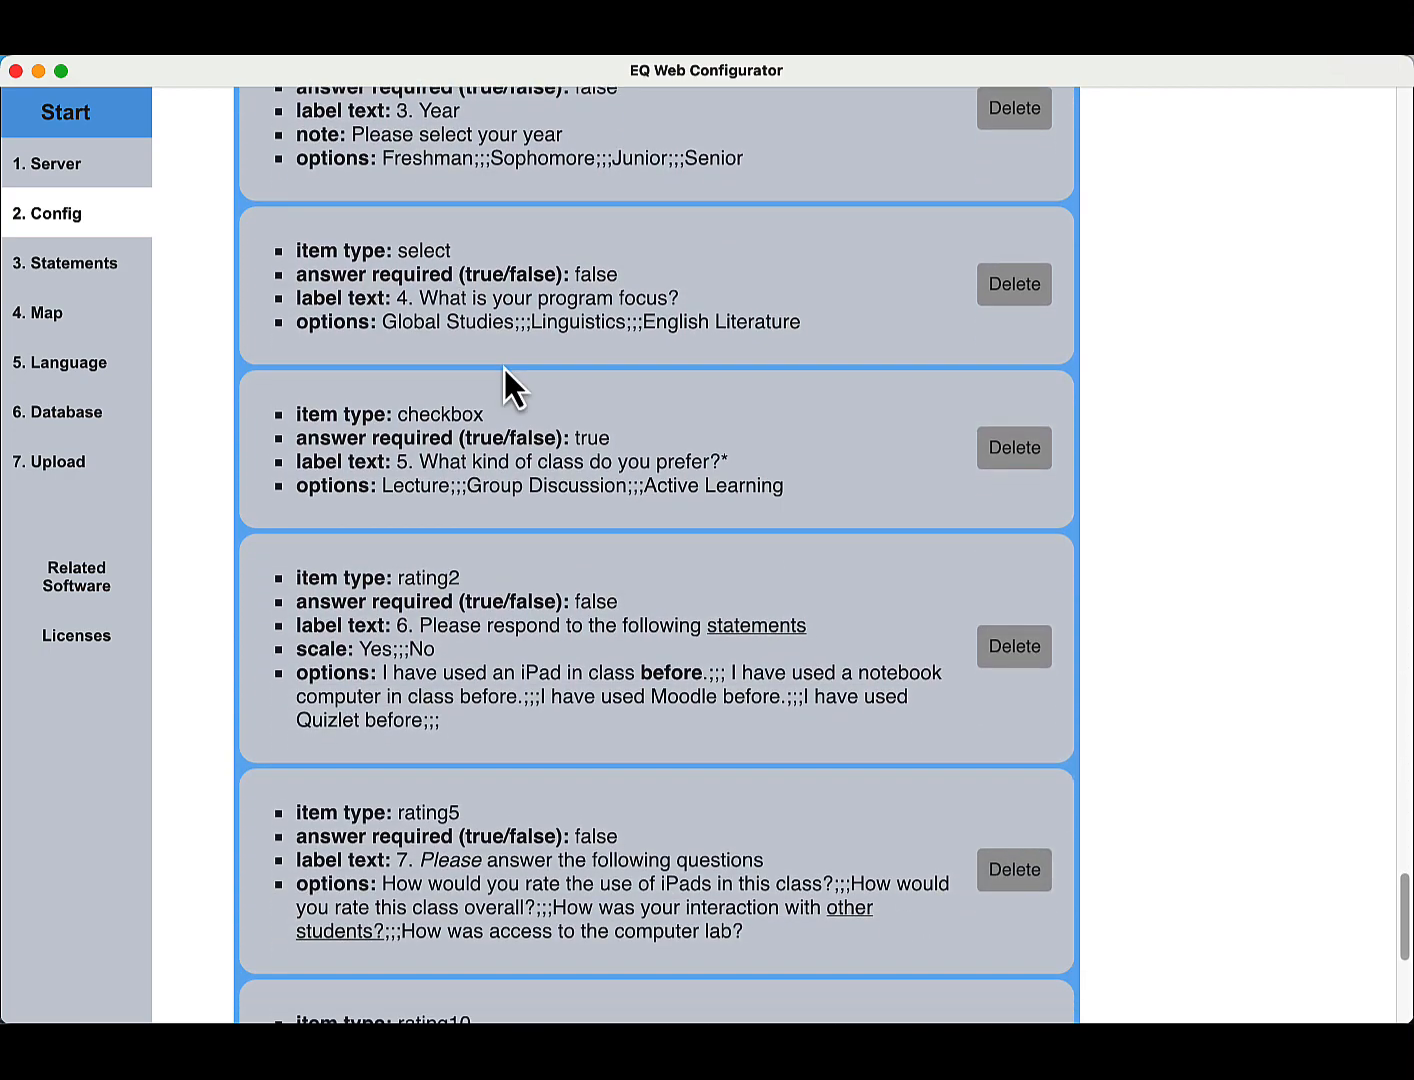
scroll(504, 369, "down", 3)
scroll(504, 369, "down", 4)
scroll(504, 365, "up", 15)
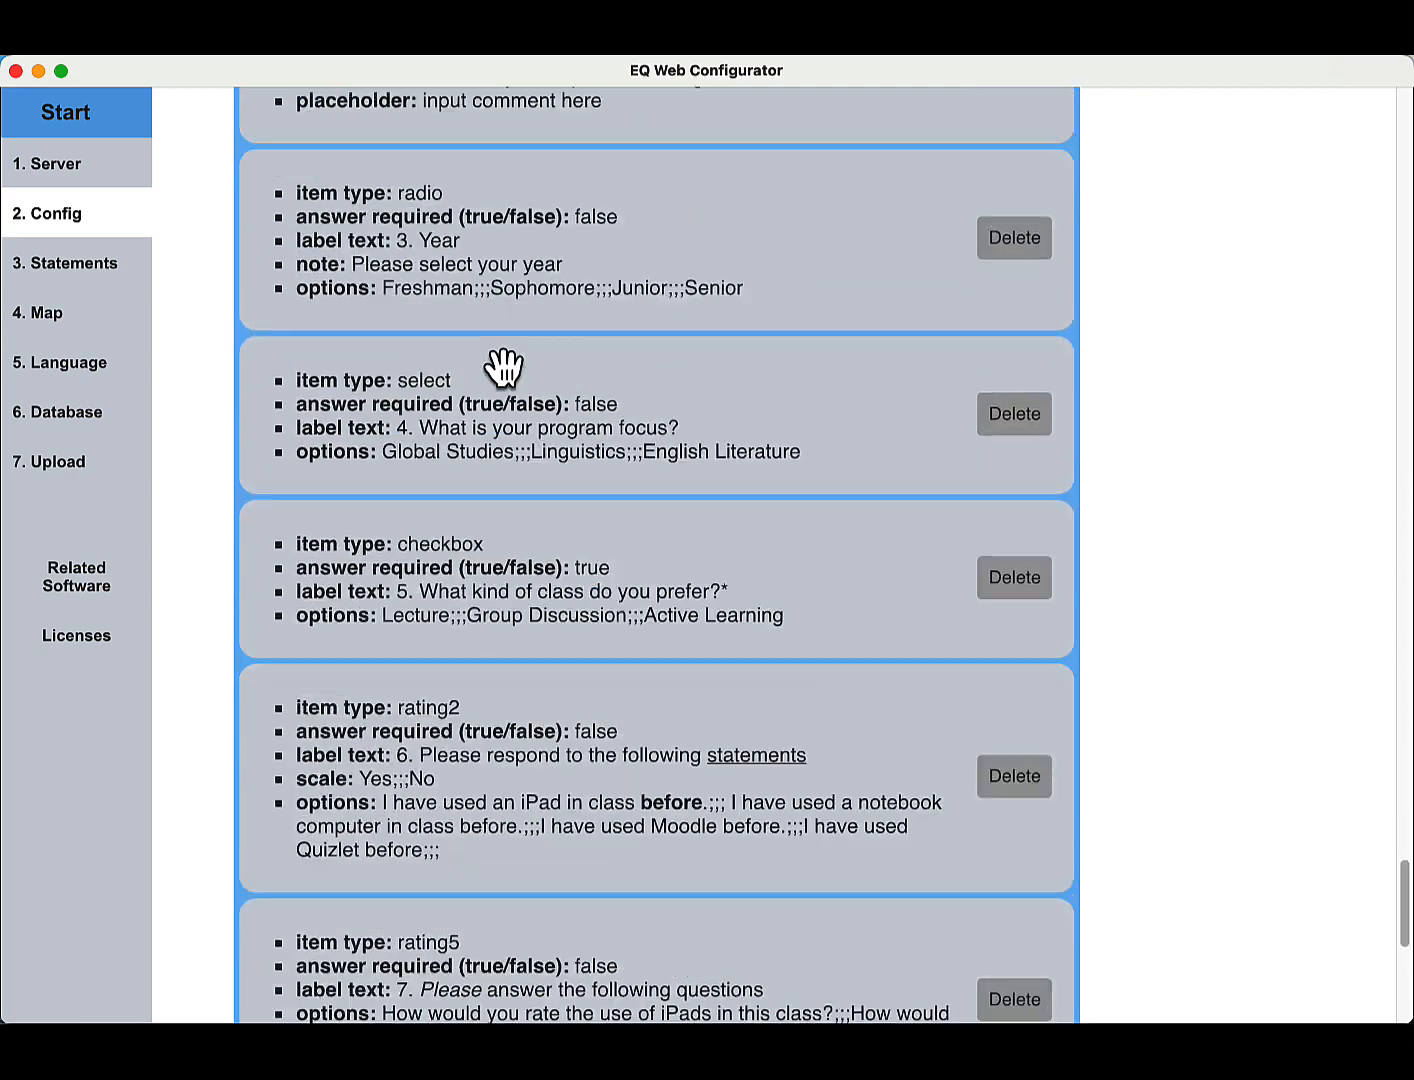
scroll(503, 369, "up", 4)
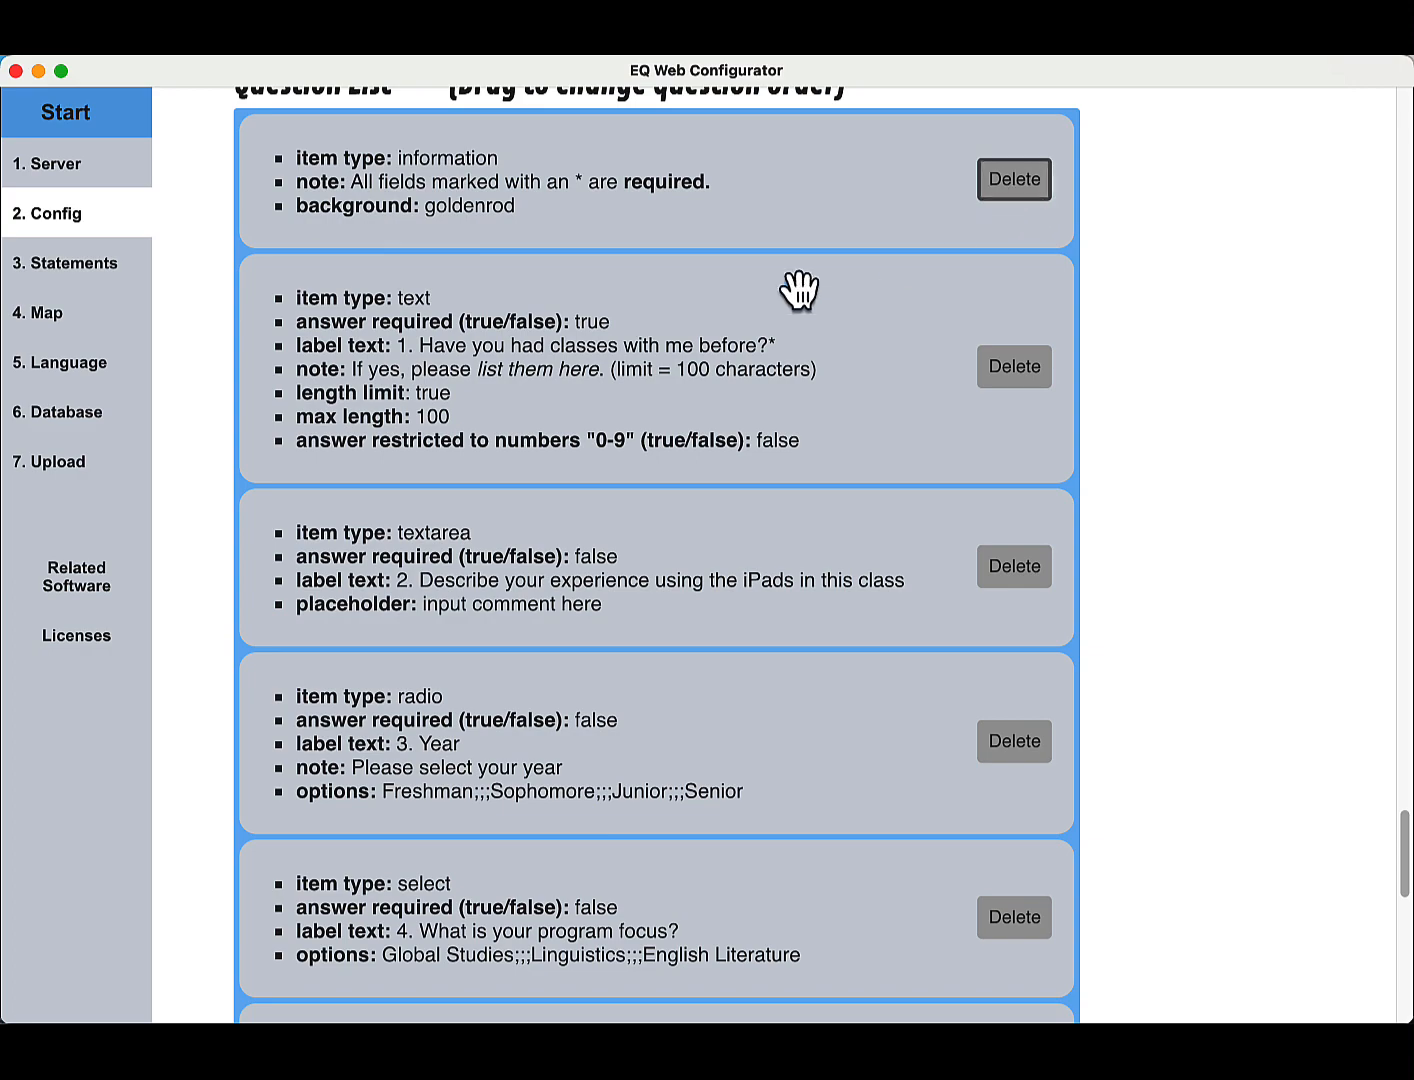
scroll(683, 333, "down", 1)
scroll(683, 332, "down", 20)
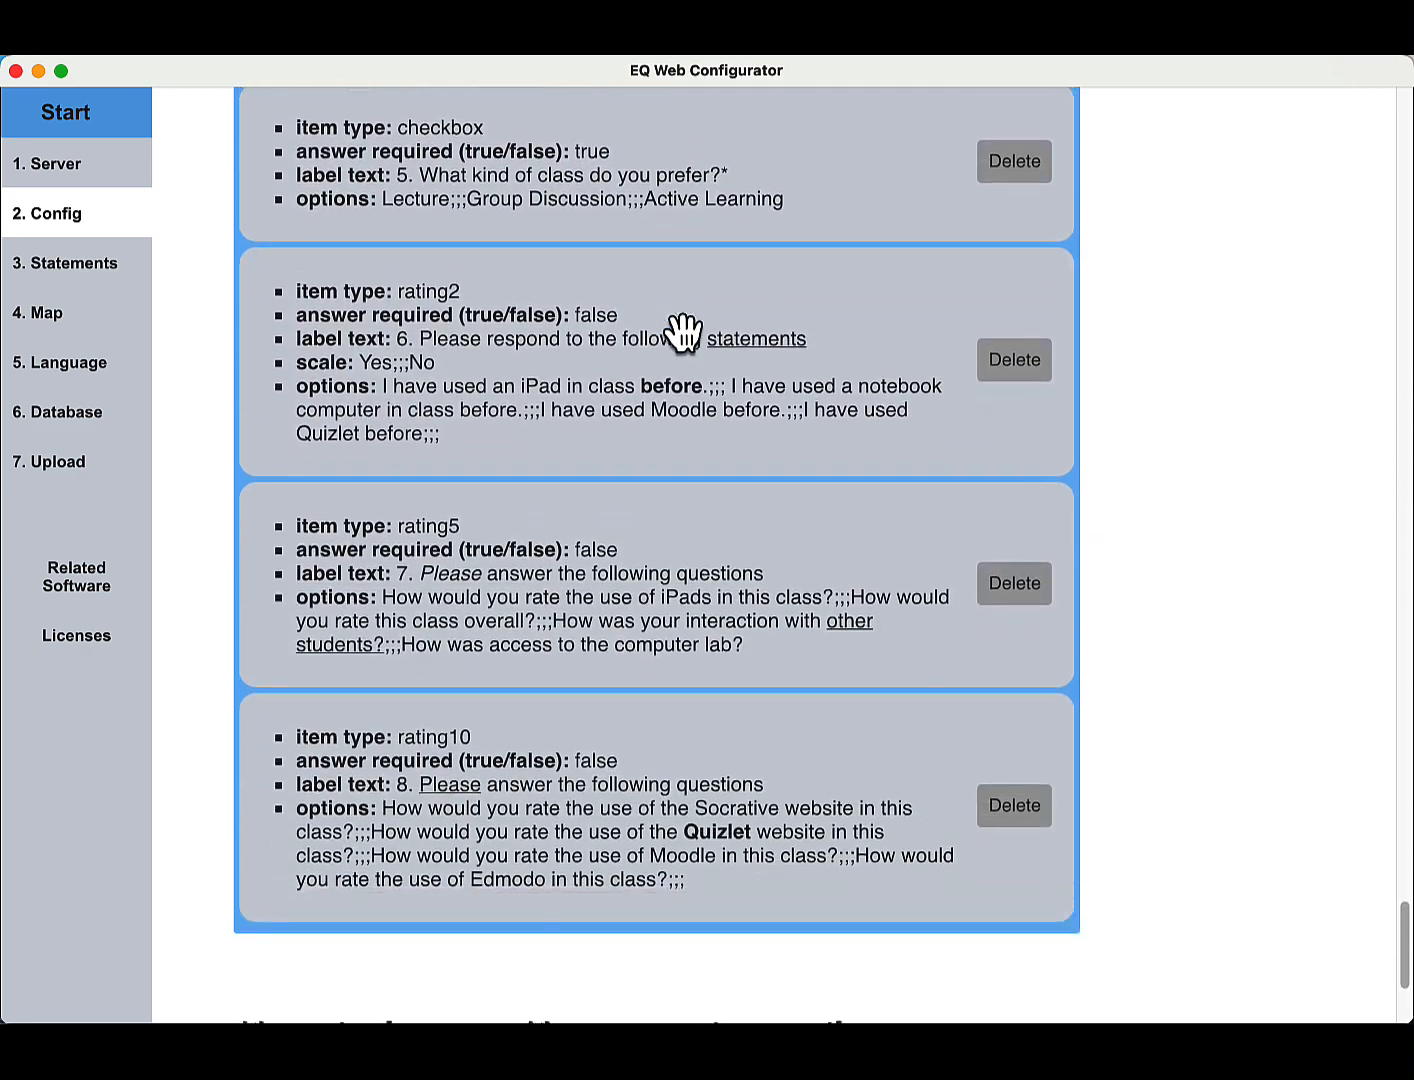
scroll(683, 332, "down", 3)
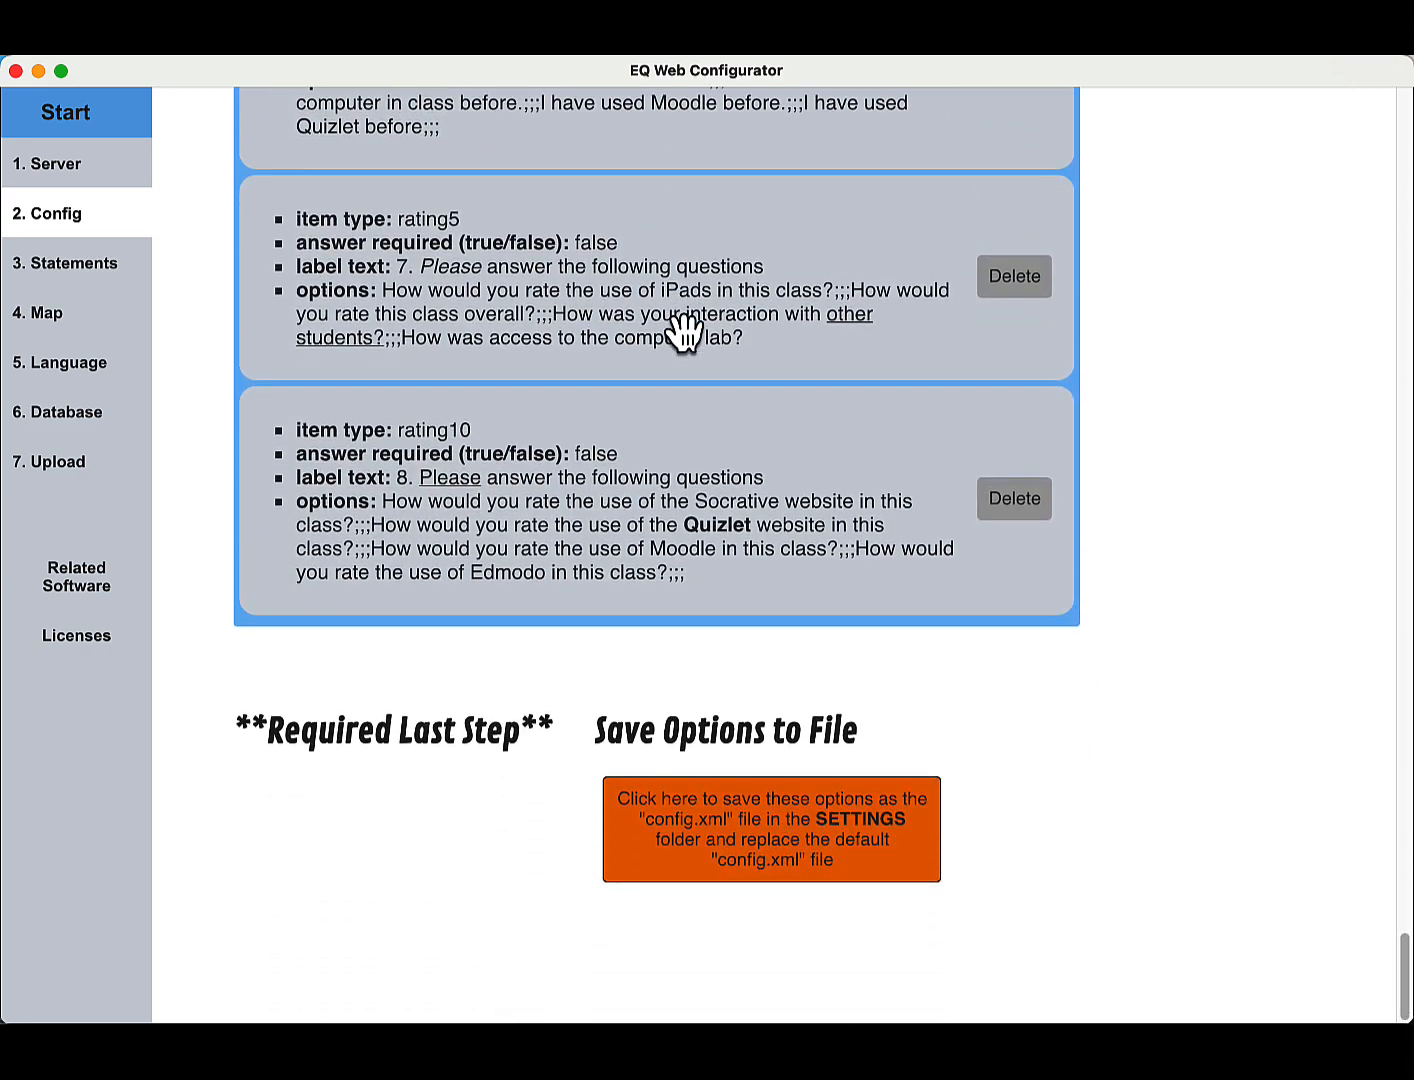
- Return to the start of General Configuration and review the custom logo, config.xml settings file and General Options 2-1 to 2-4
scroll(683, 332, "up", 20)
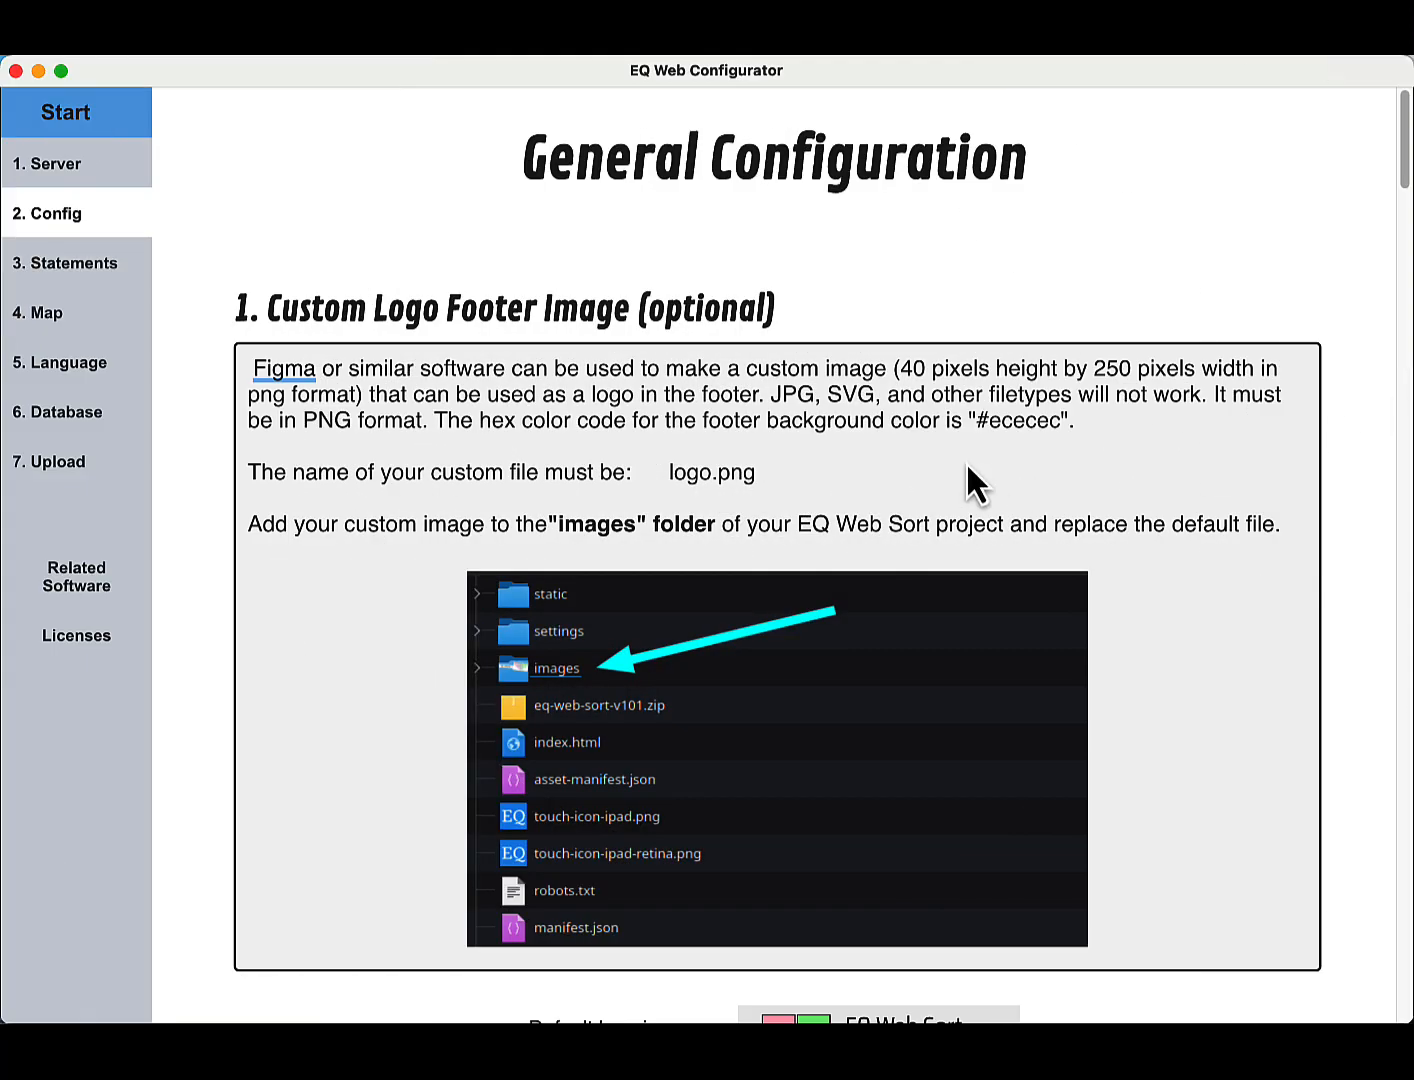
scroll(966, 417, "down", 3)
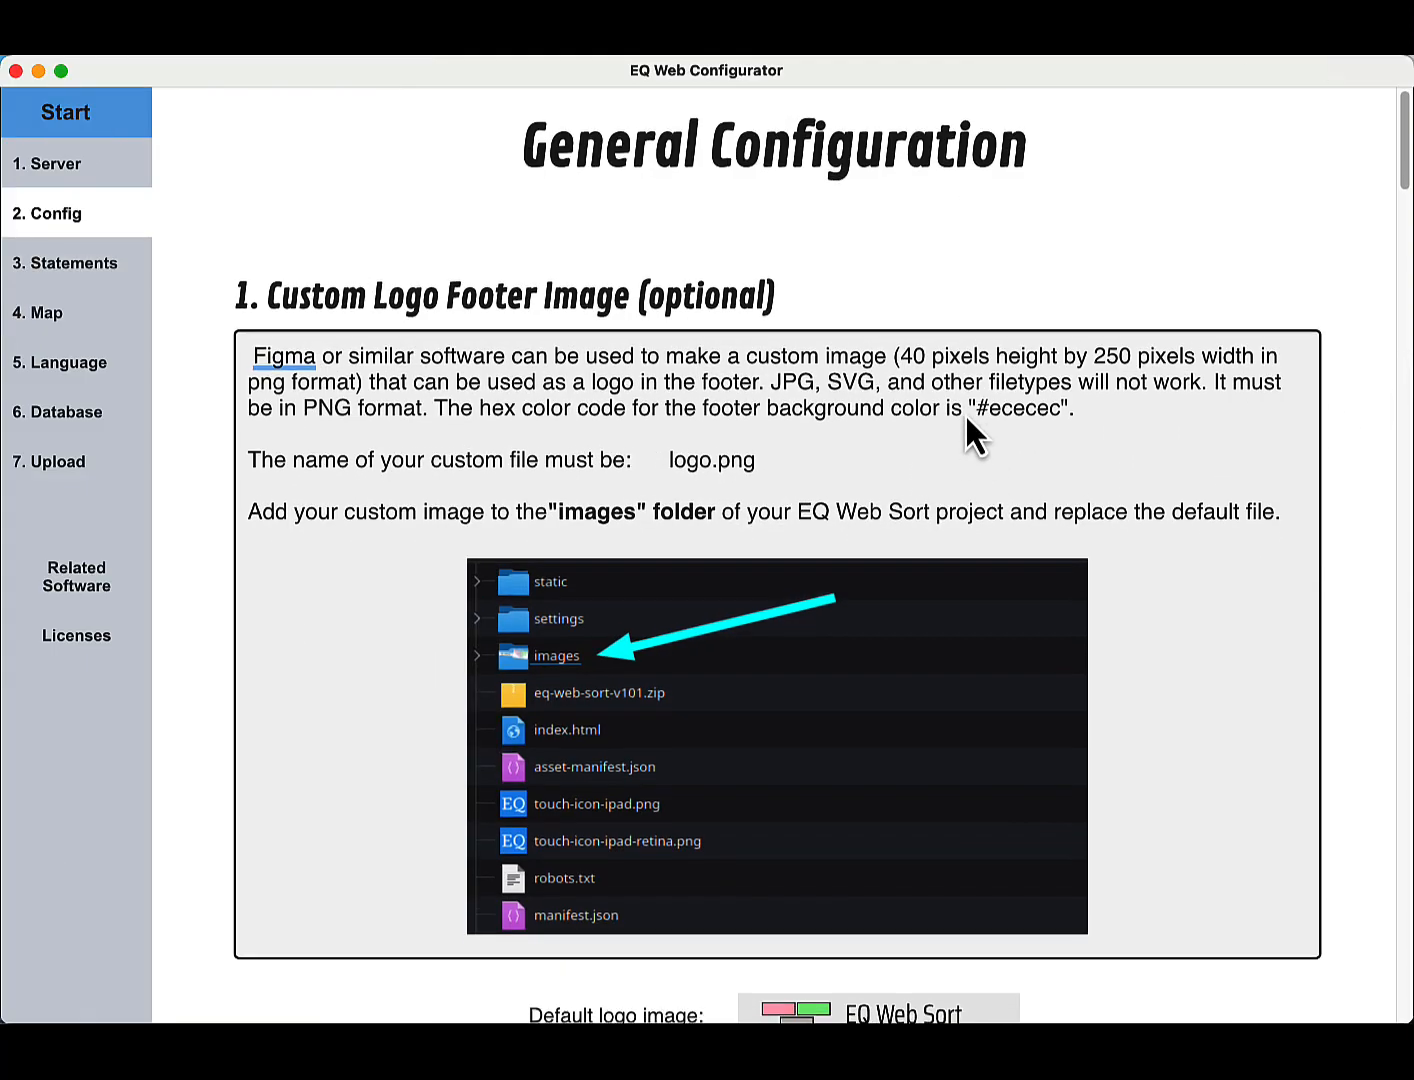
scroll(966, 417, "down", 5)
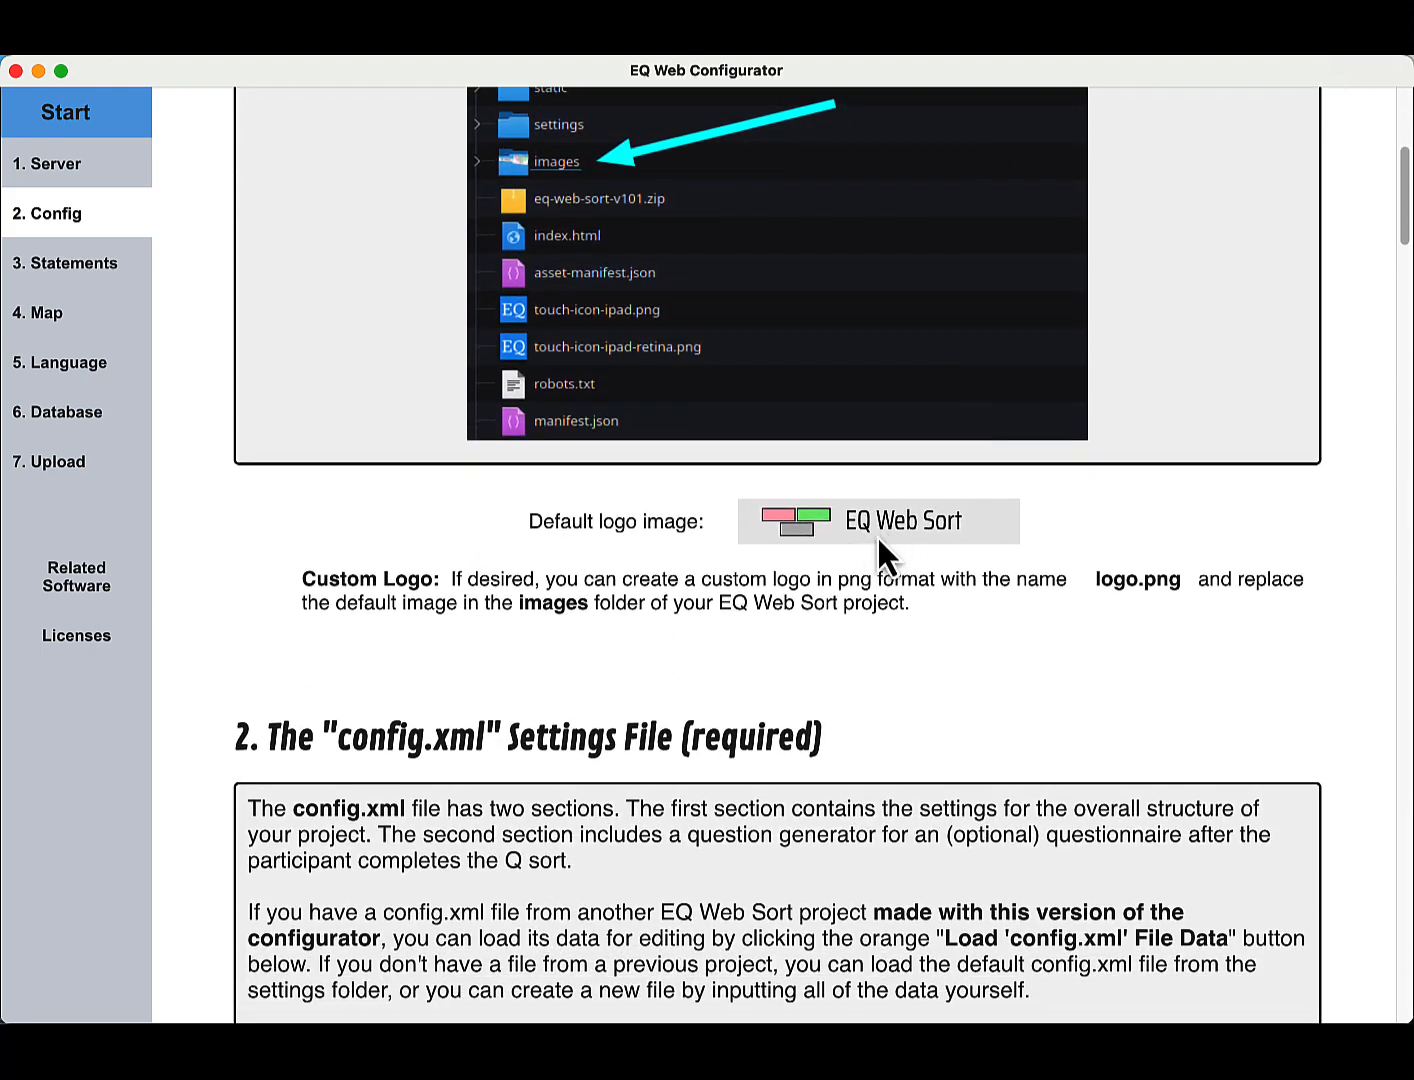
scroll(910, 529, "down", 5)
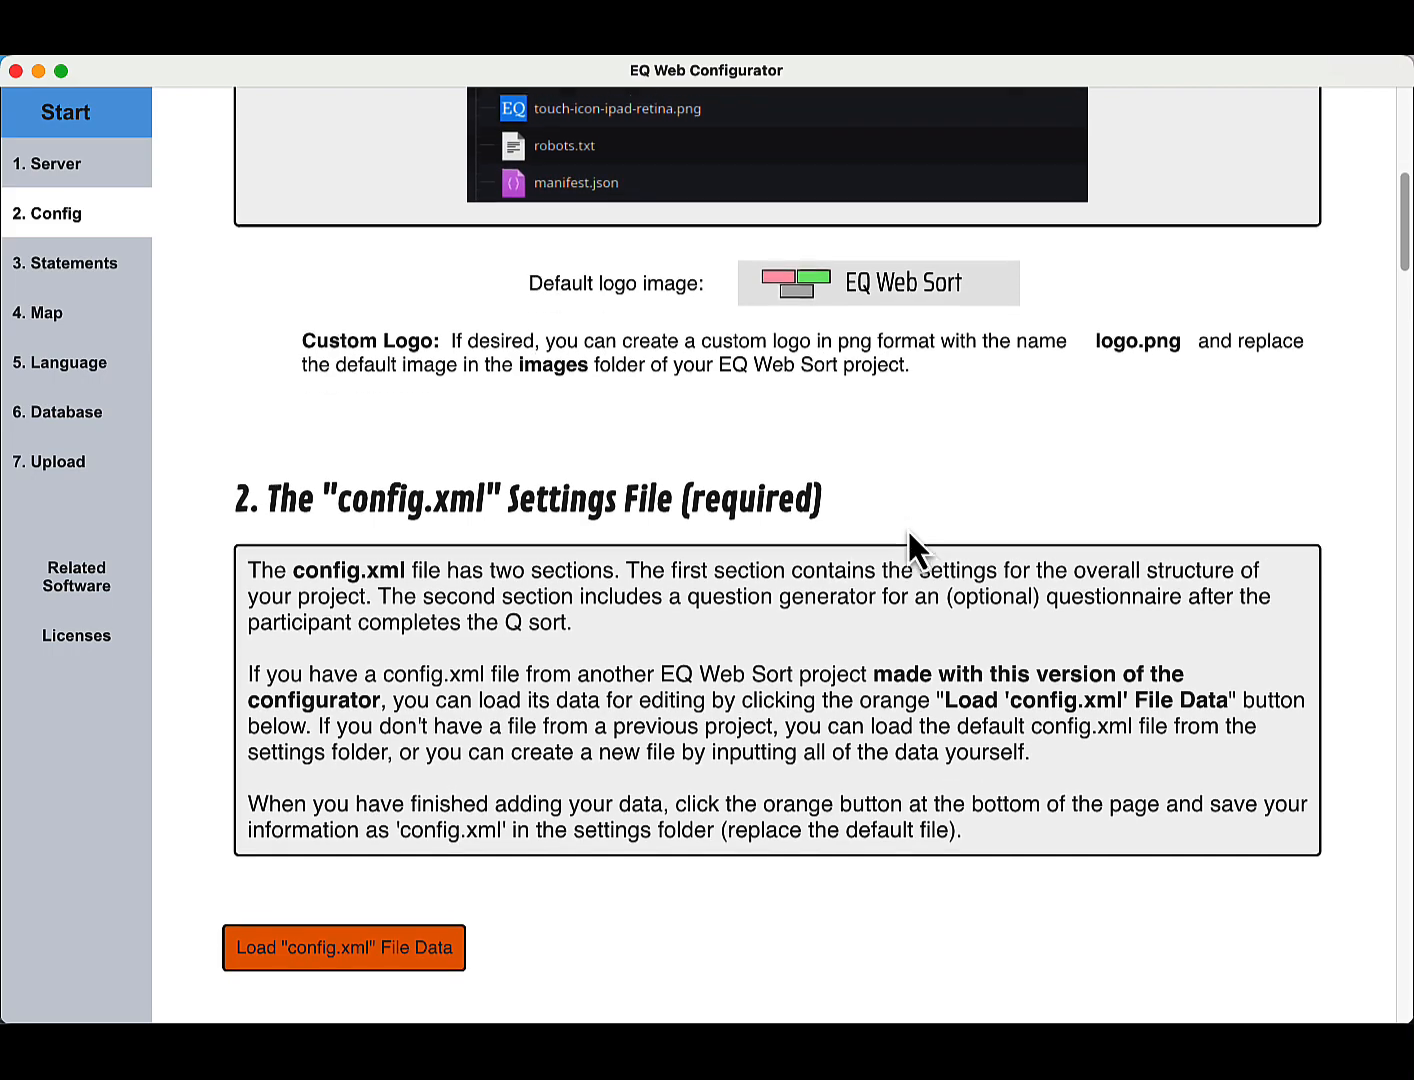
scroll(907, 528, "down", 8)
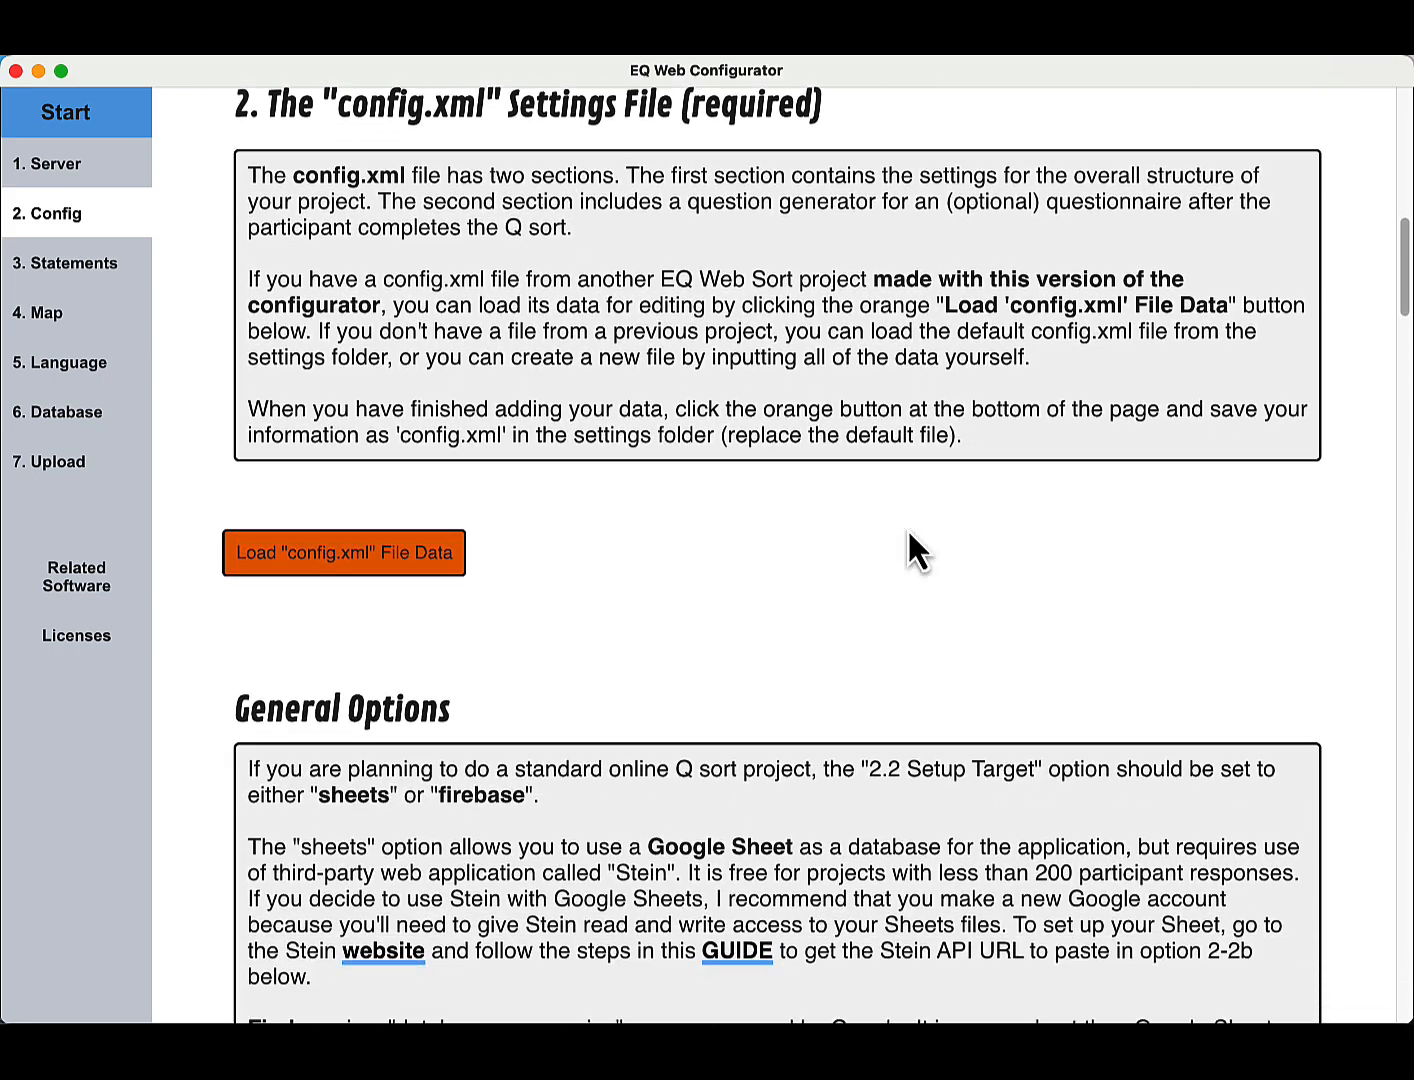
scroll(907, 529, "down", 1)
scroll(907, 528, "up", 1)
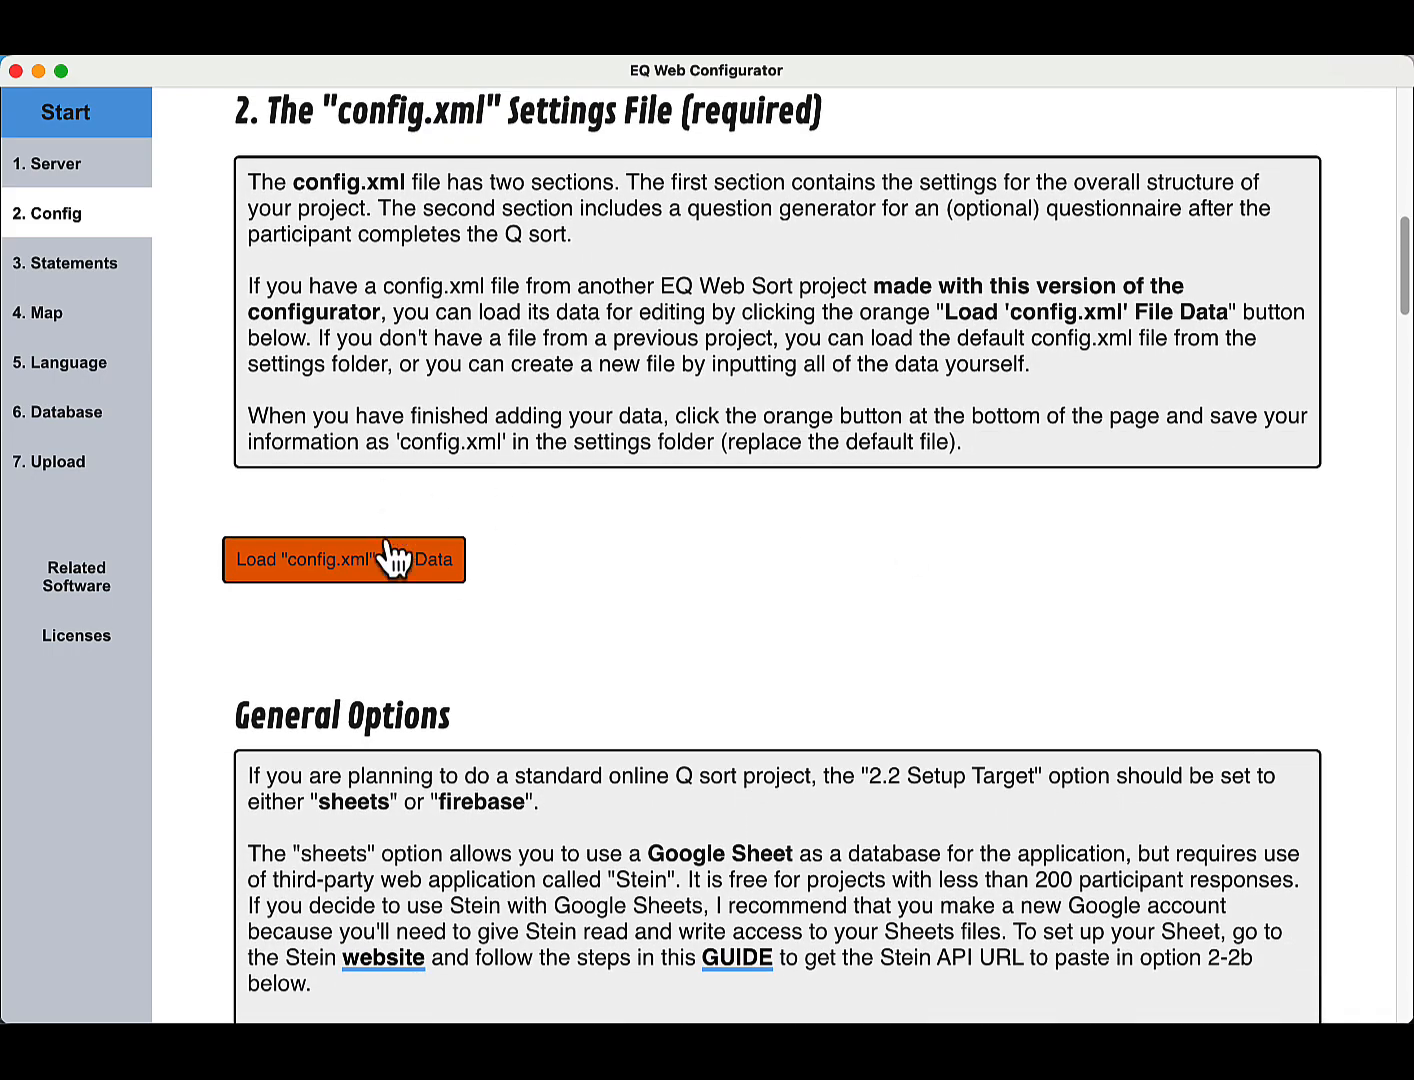
scroll(491, 562, "down", 5)
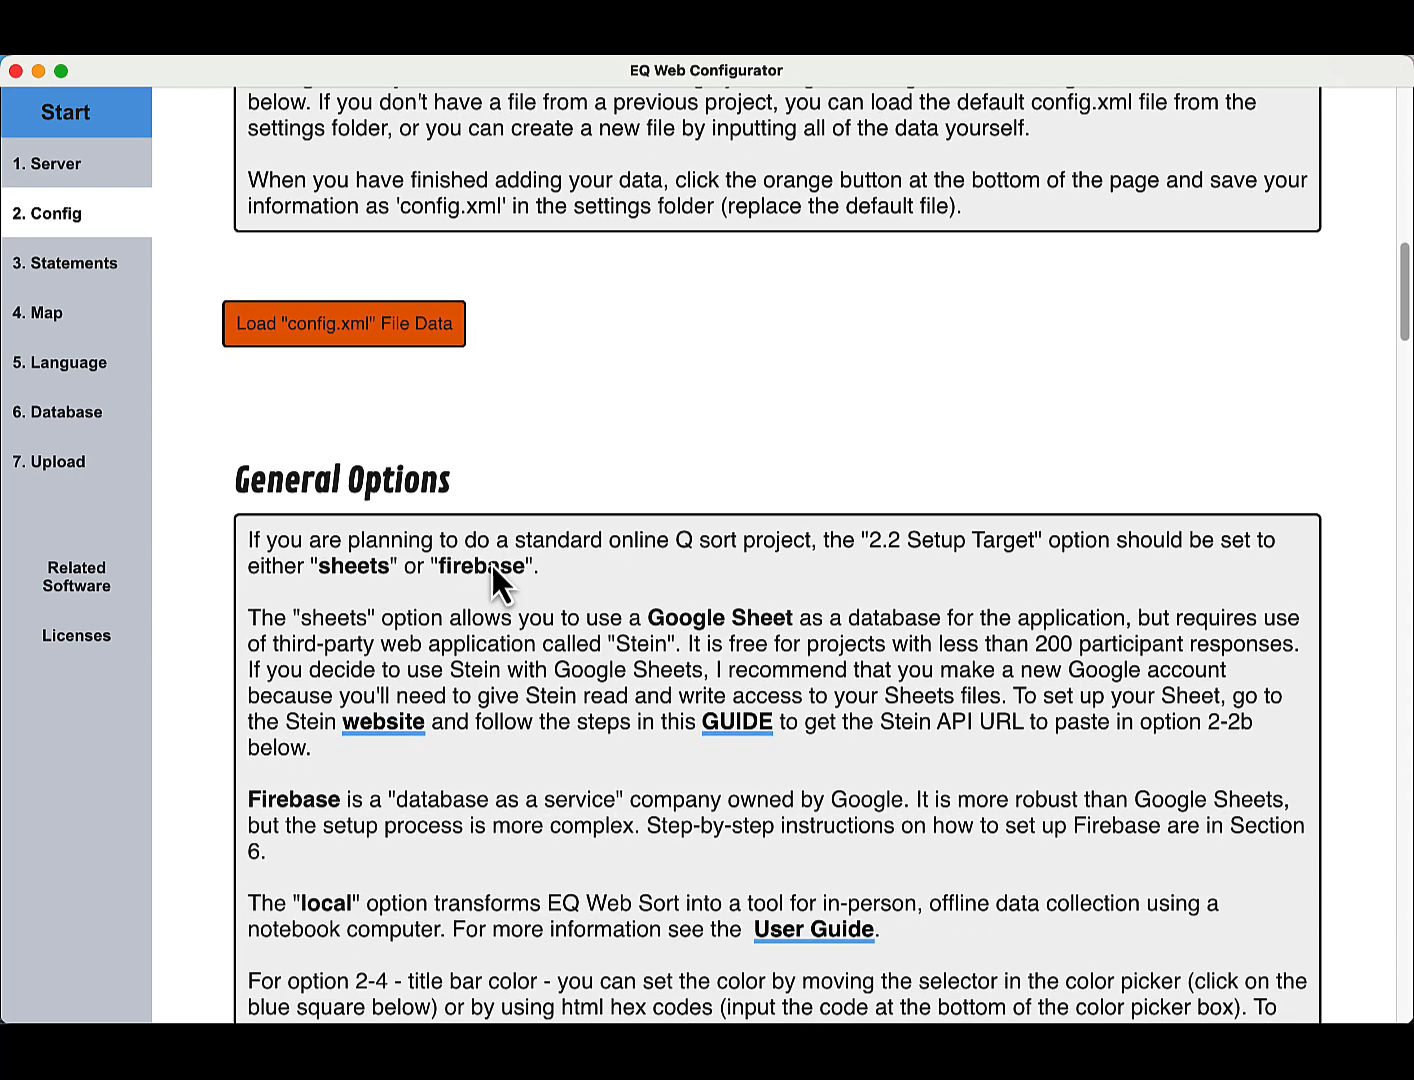
scroll(491, 562, "down", 13)
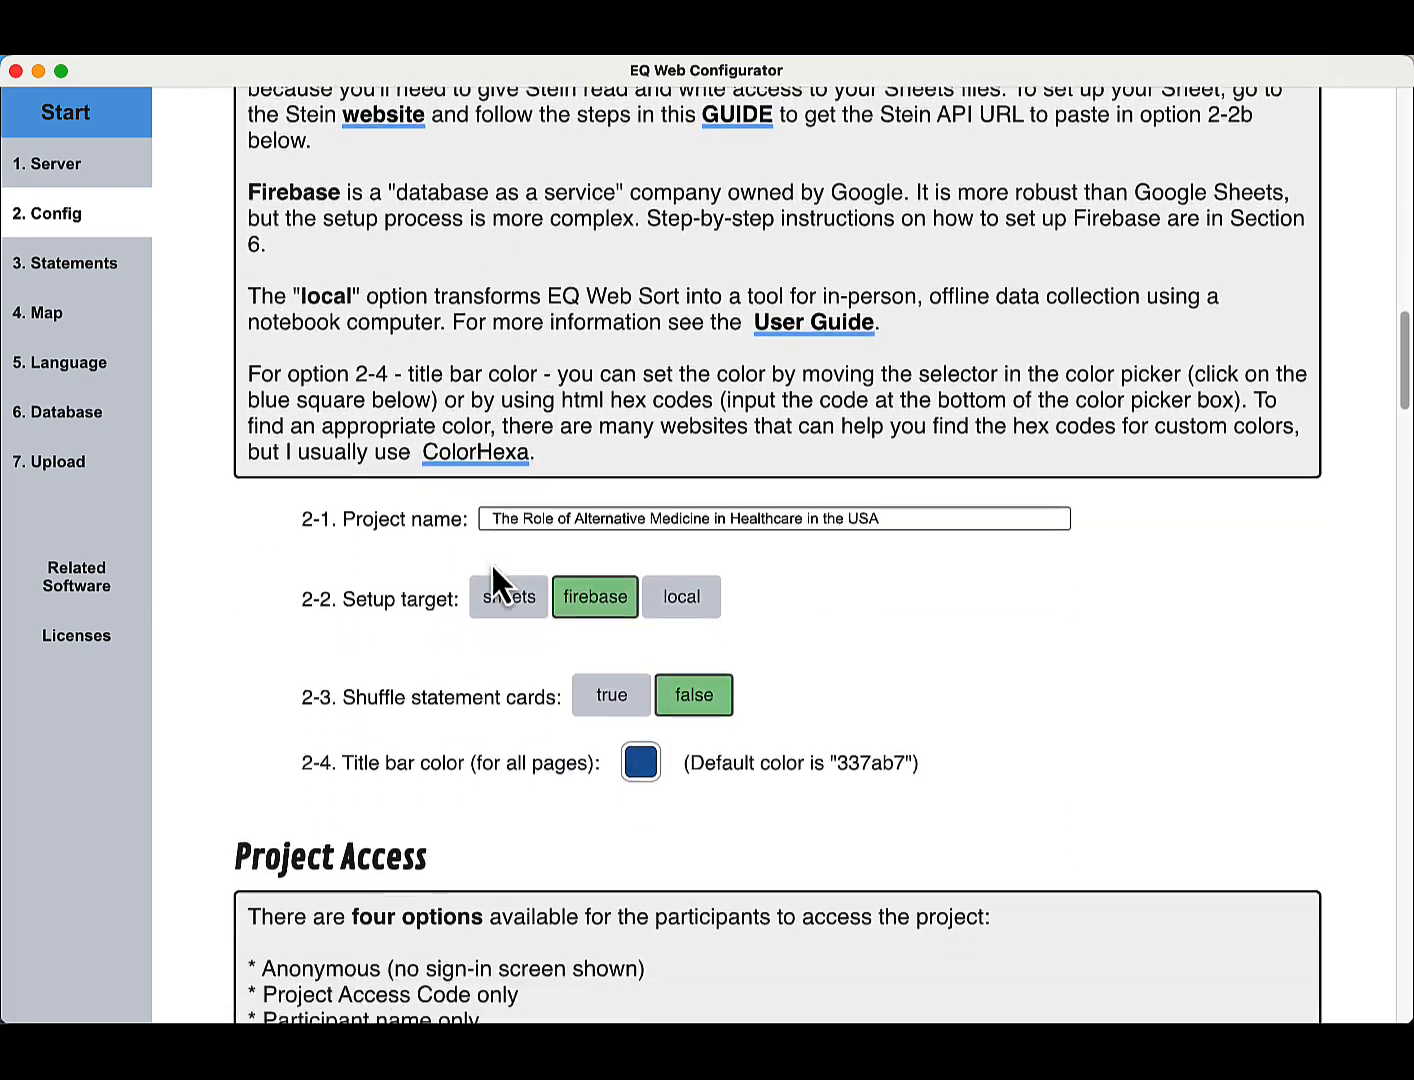
scroll(491, 576, "down", 2)
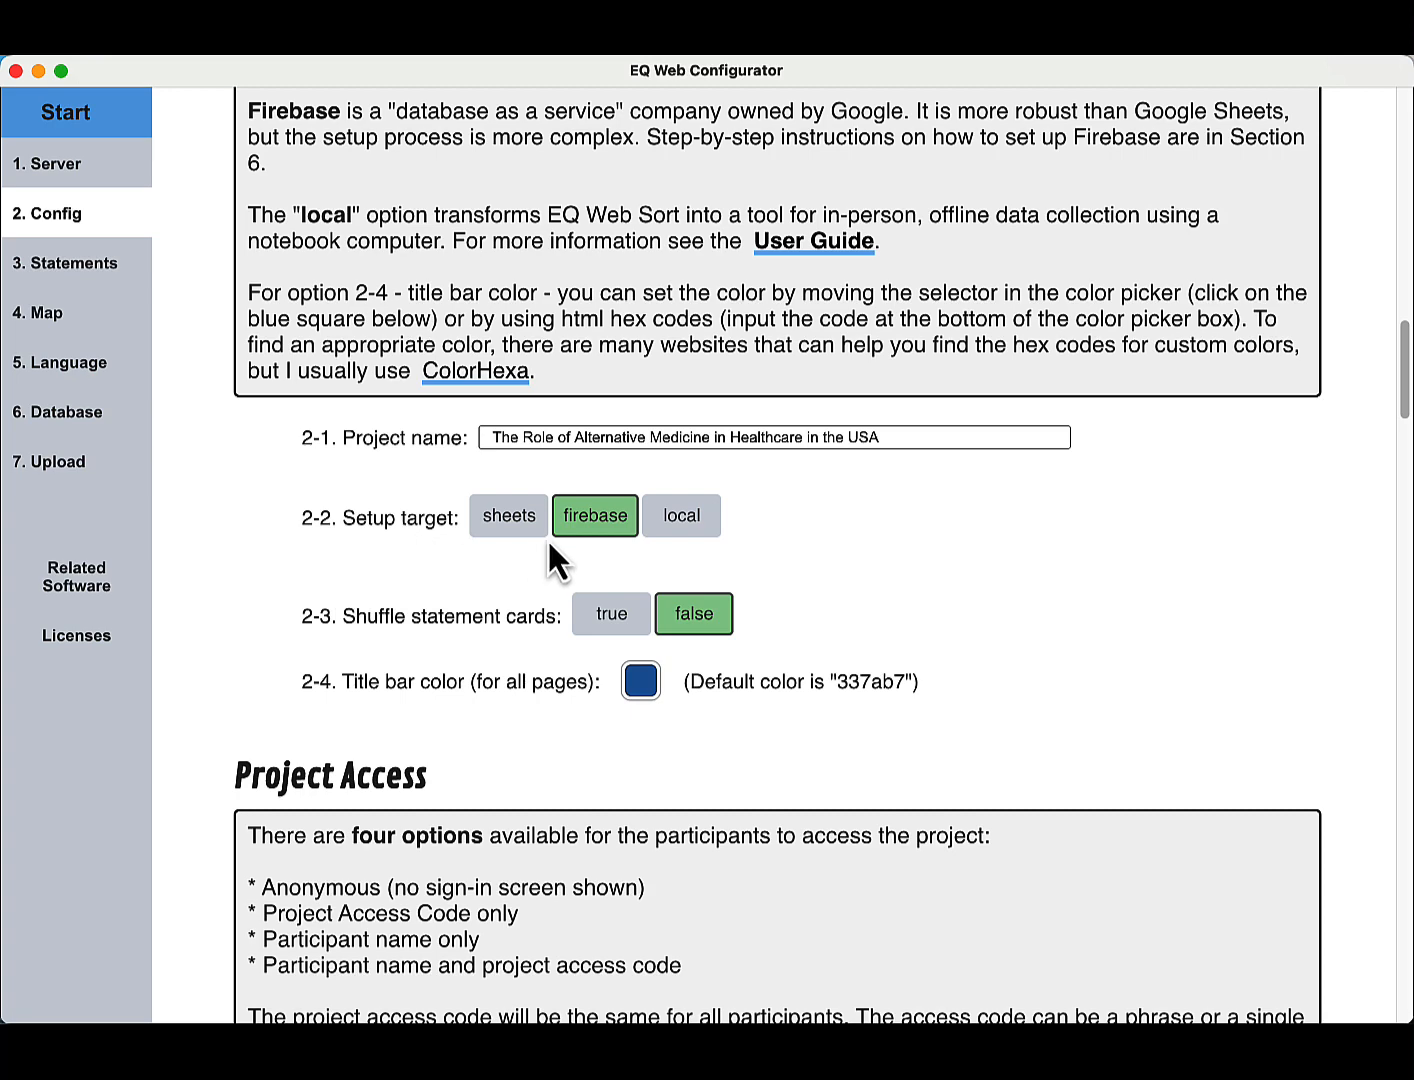
scroll(469, 564, "down", 2)
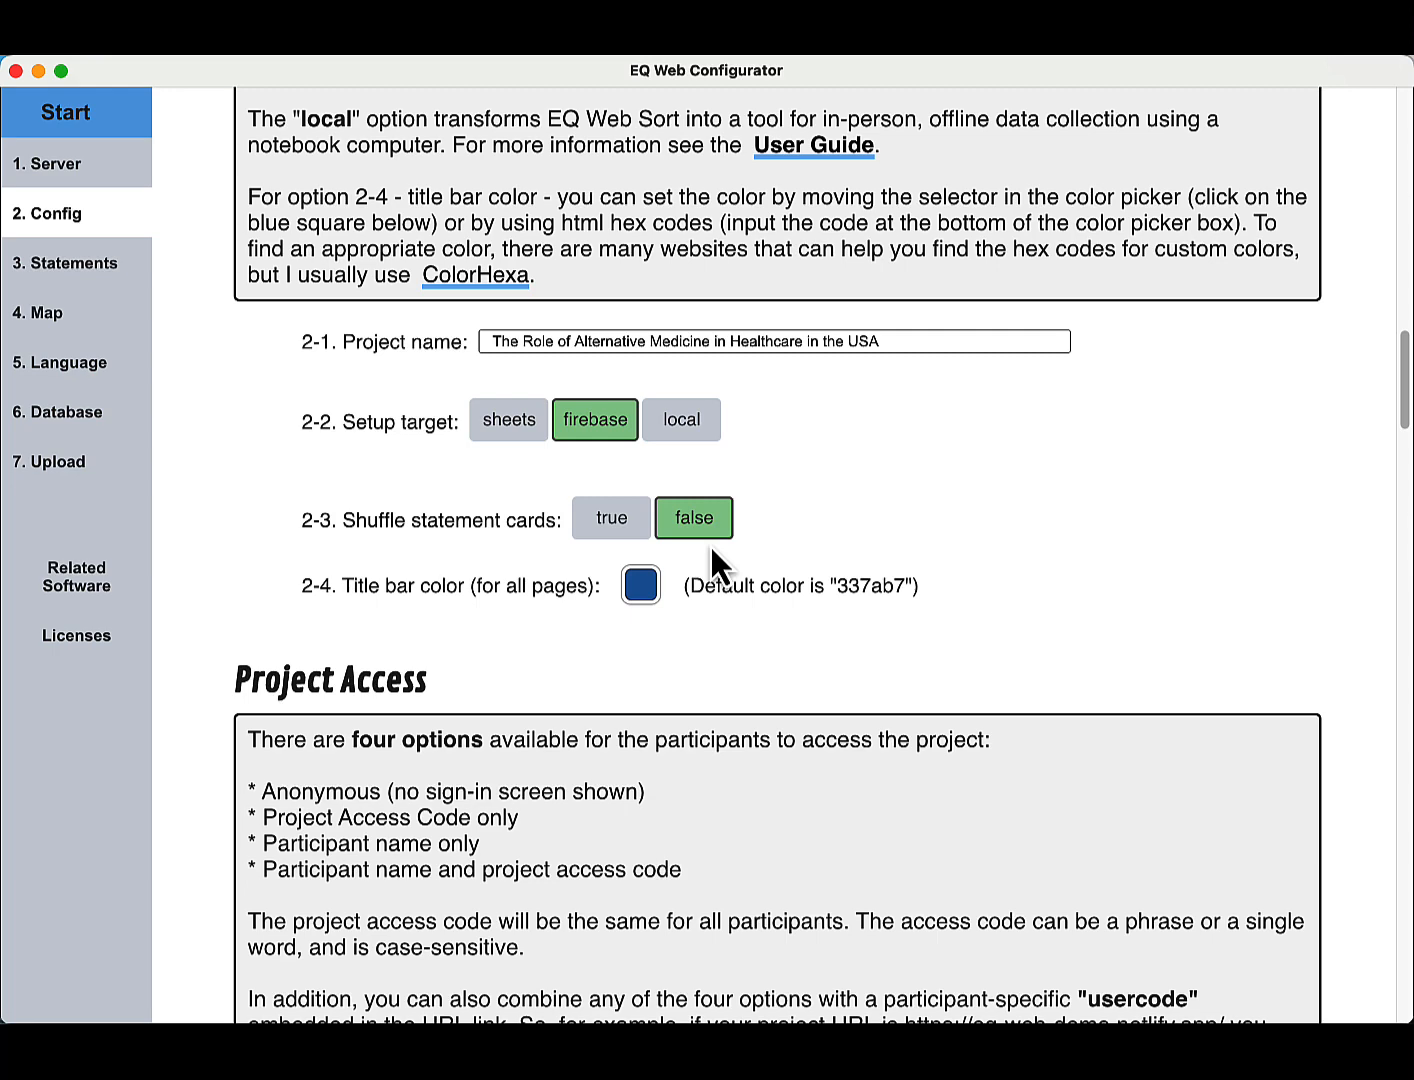
- Examine the Project Access choices, the font color and size options, and the presort card colors
scroll(713, 566, "down", 5)
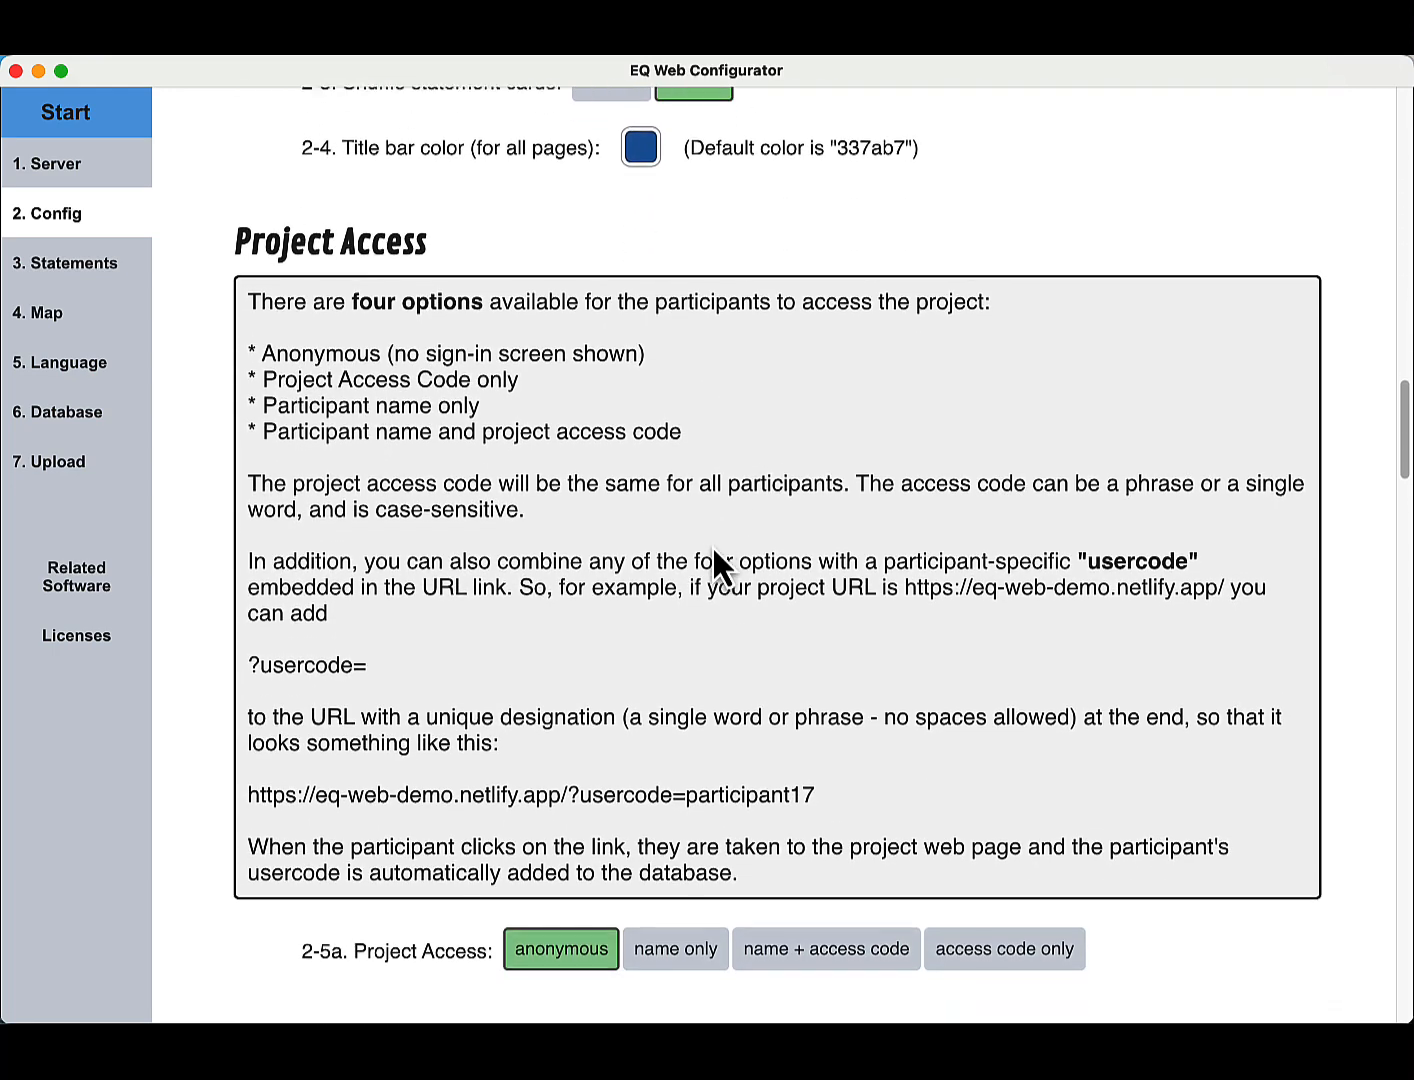
scroll(715, 565, "down", 1)
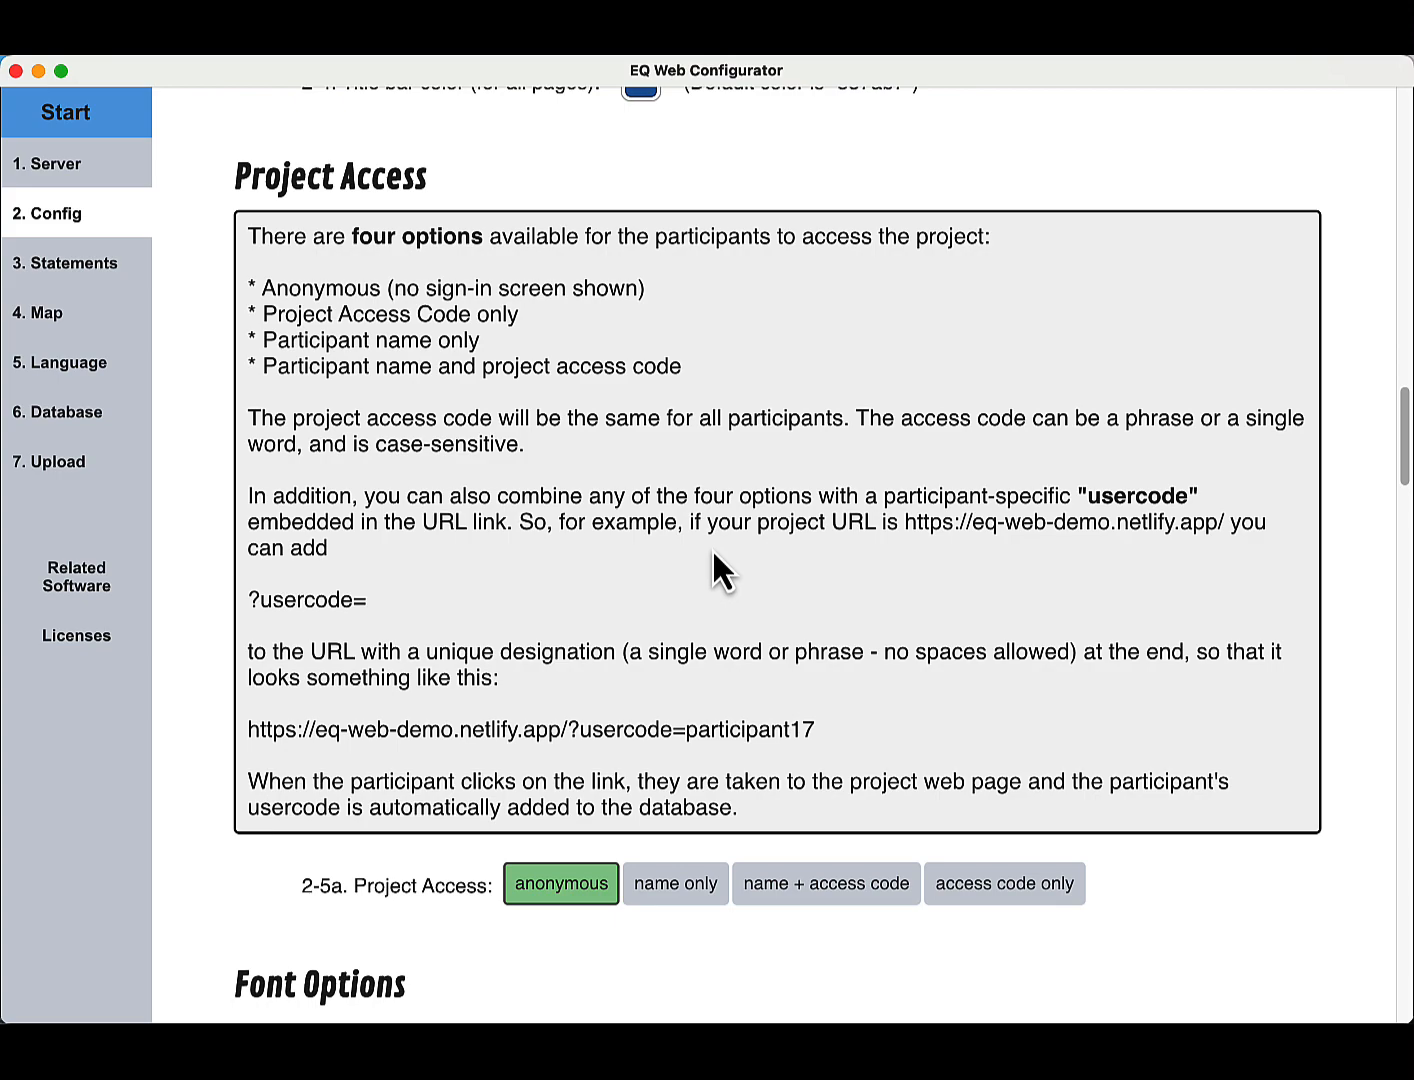
scroll(712, 549, "down", 3)
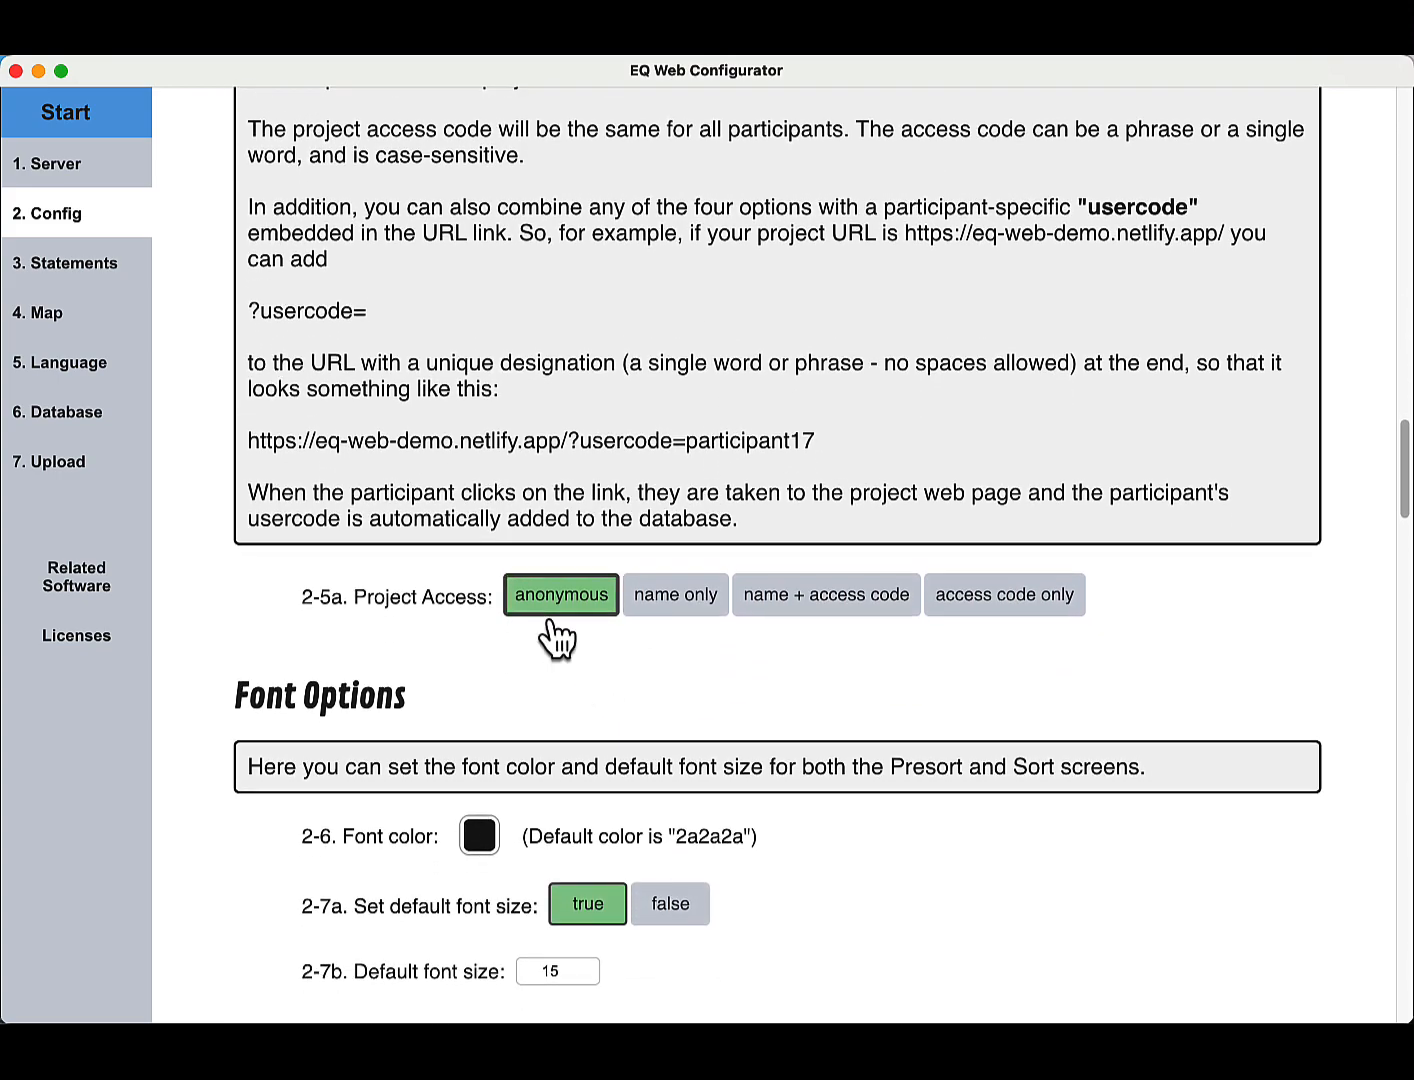
scroll(551, 630, "down", 3)
scroll(527, 617, "down", 3)
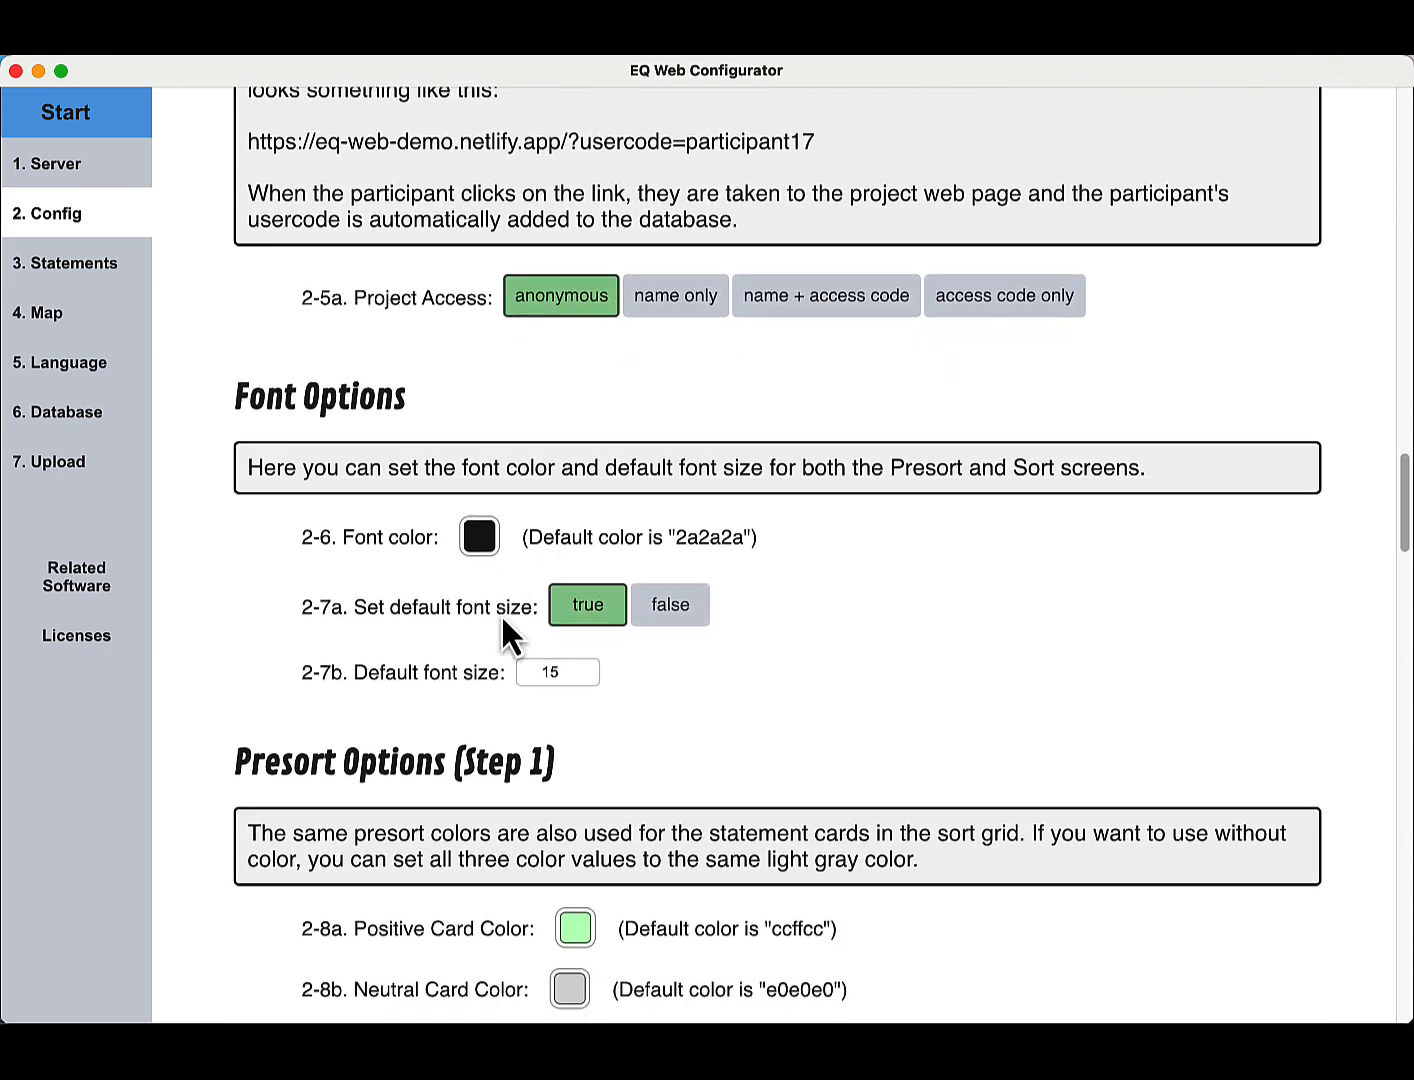
scroll(502, 614, "down", 2)
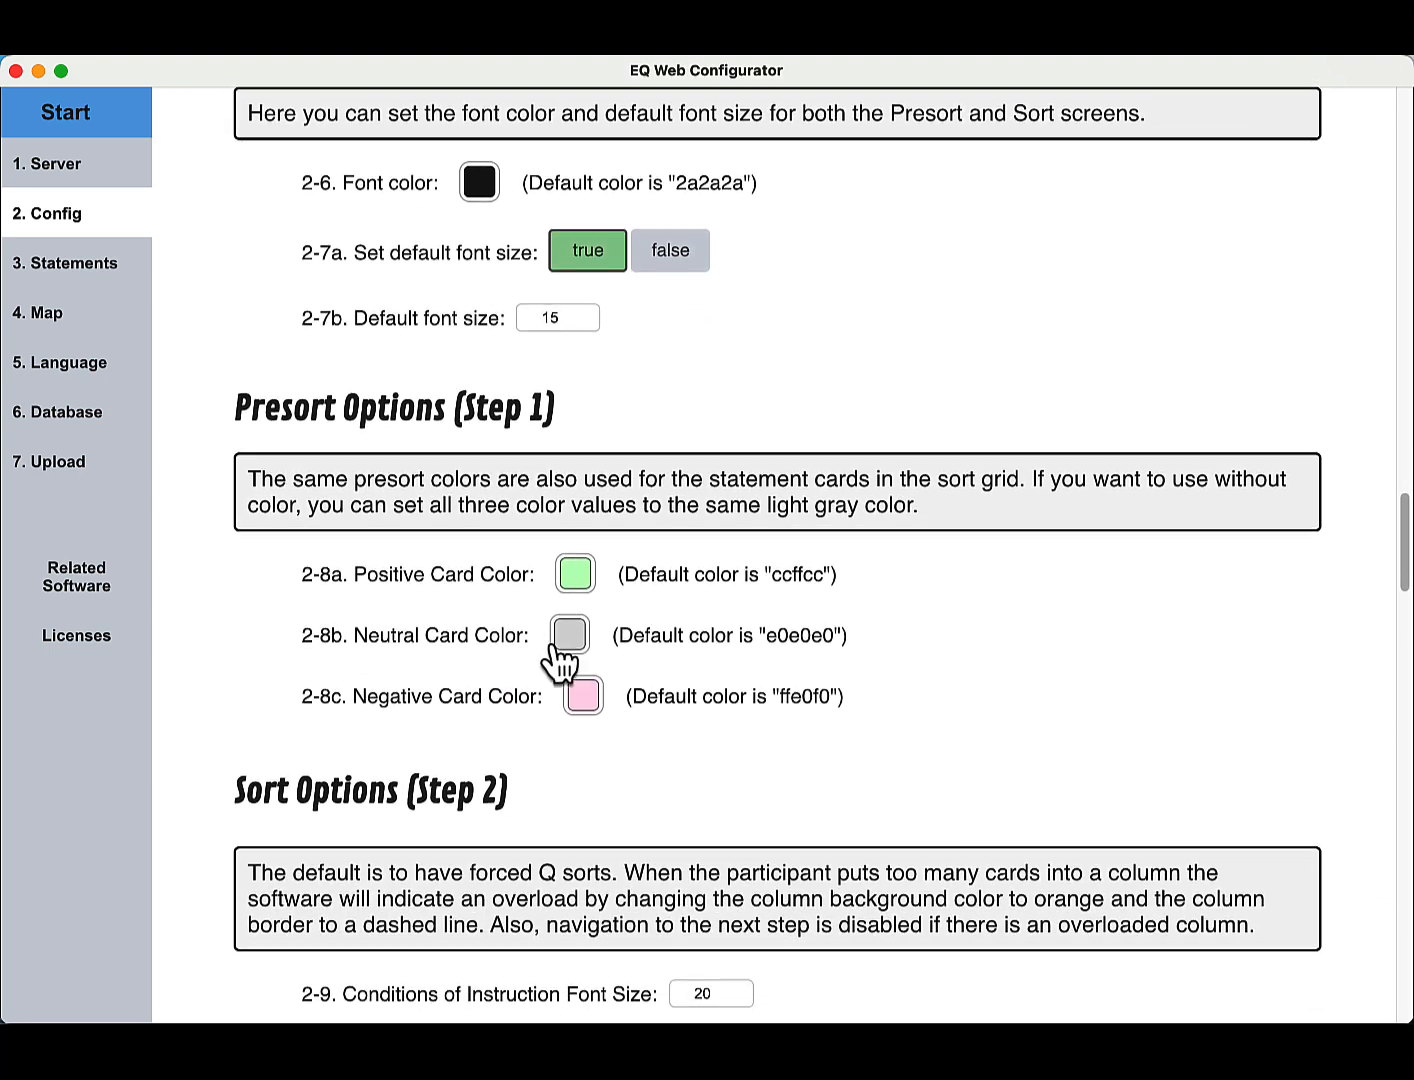
scroll(500, 518, "down", 4)
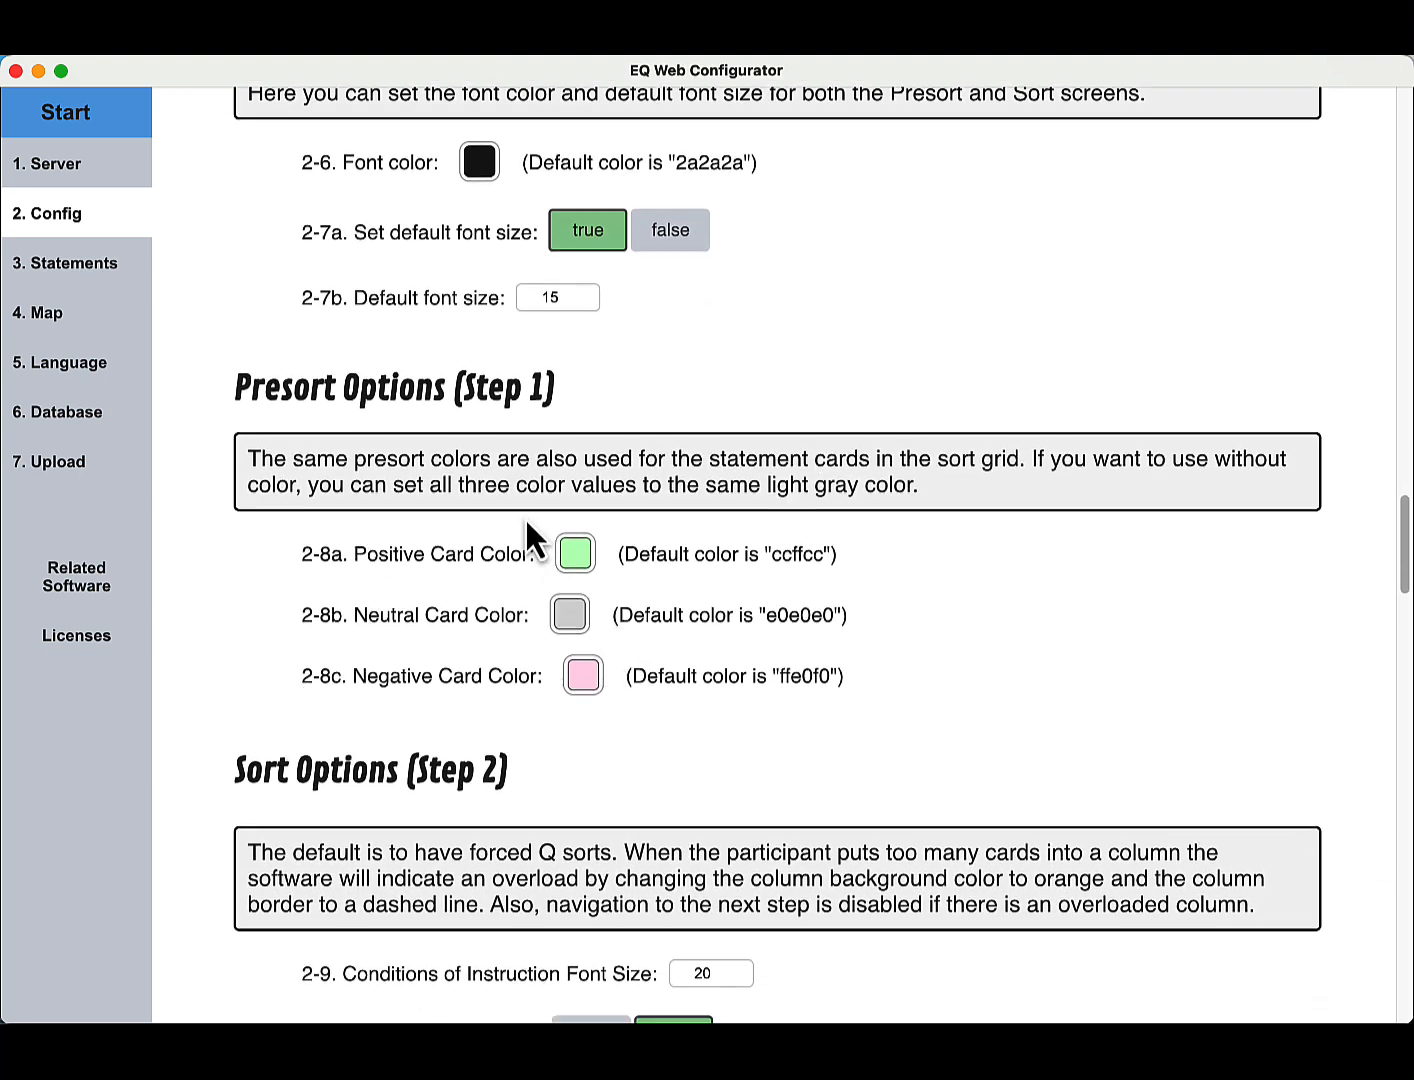
- Examine the Sort Options for unforced sorts, column warning and card size, and the Postsort Options for card comments
scroll(533, 528, "down", 1)
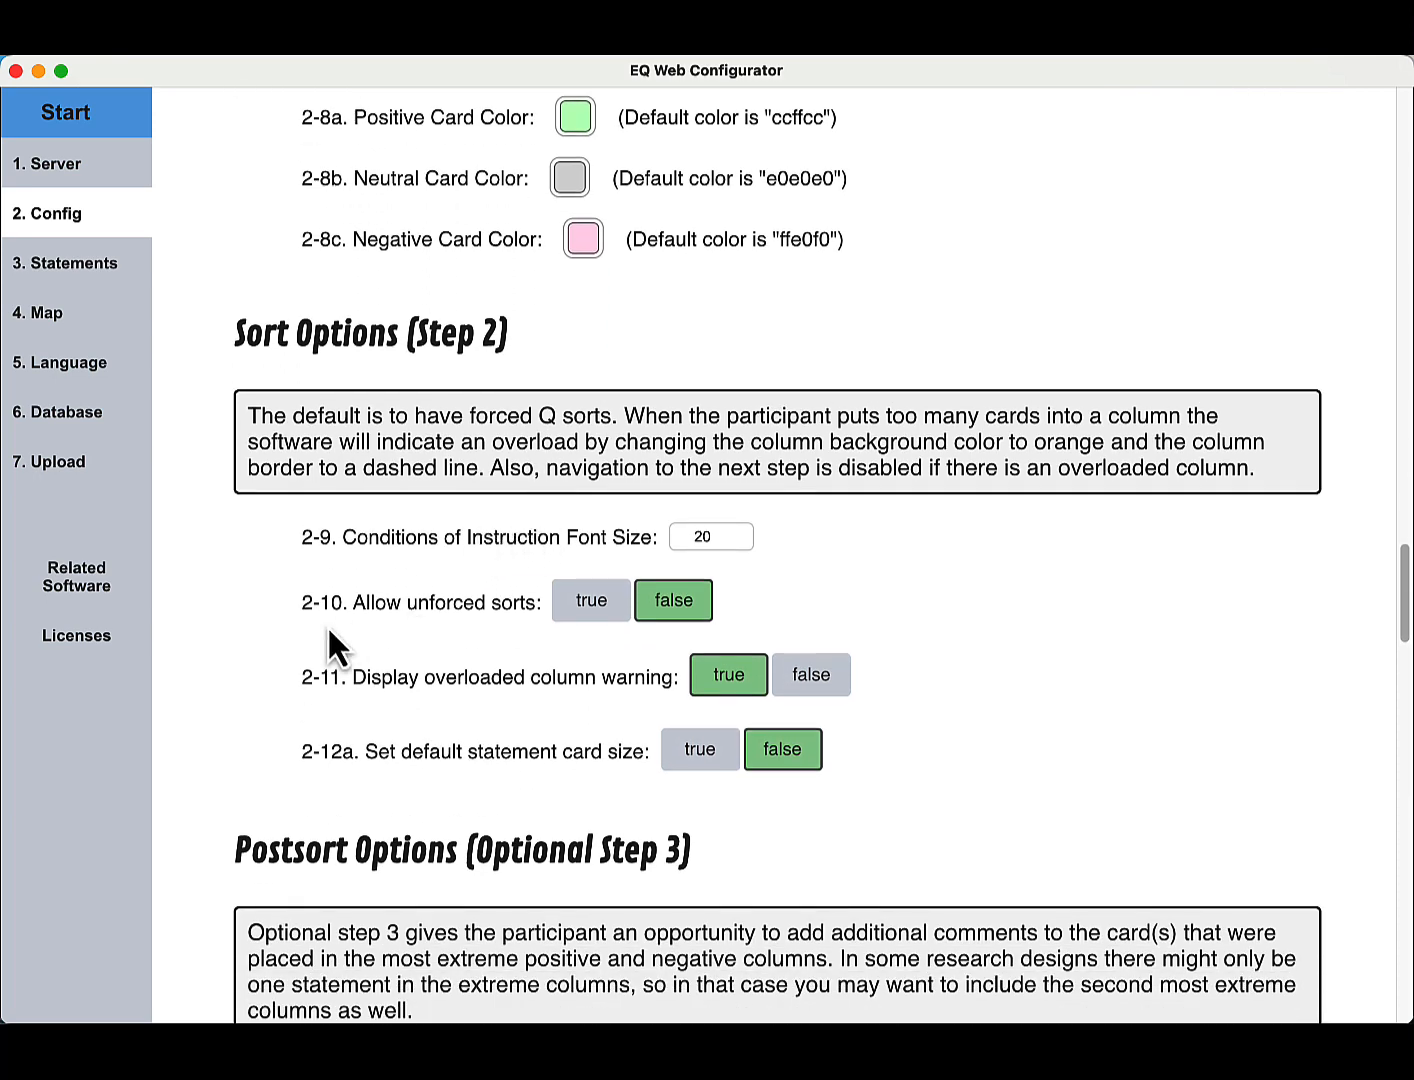
scroll(356, 622, "down", 1)
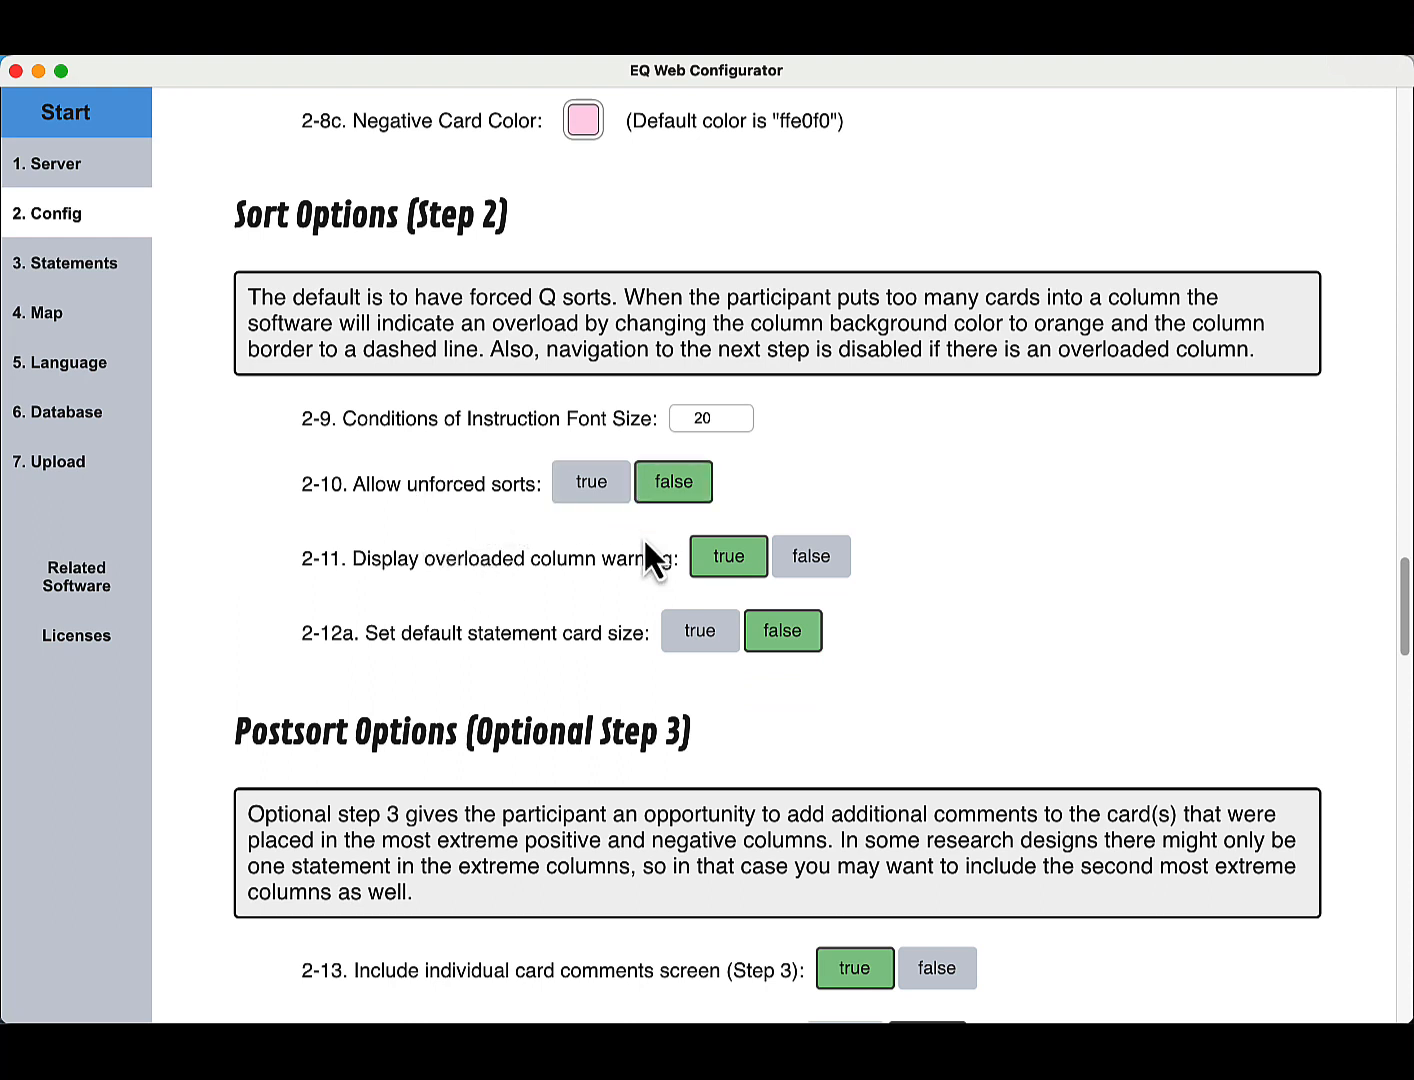
scroll(358, 549, "down", 1)
scroll(353, 545, "down", 1)
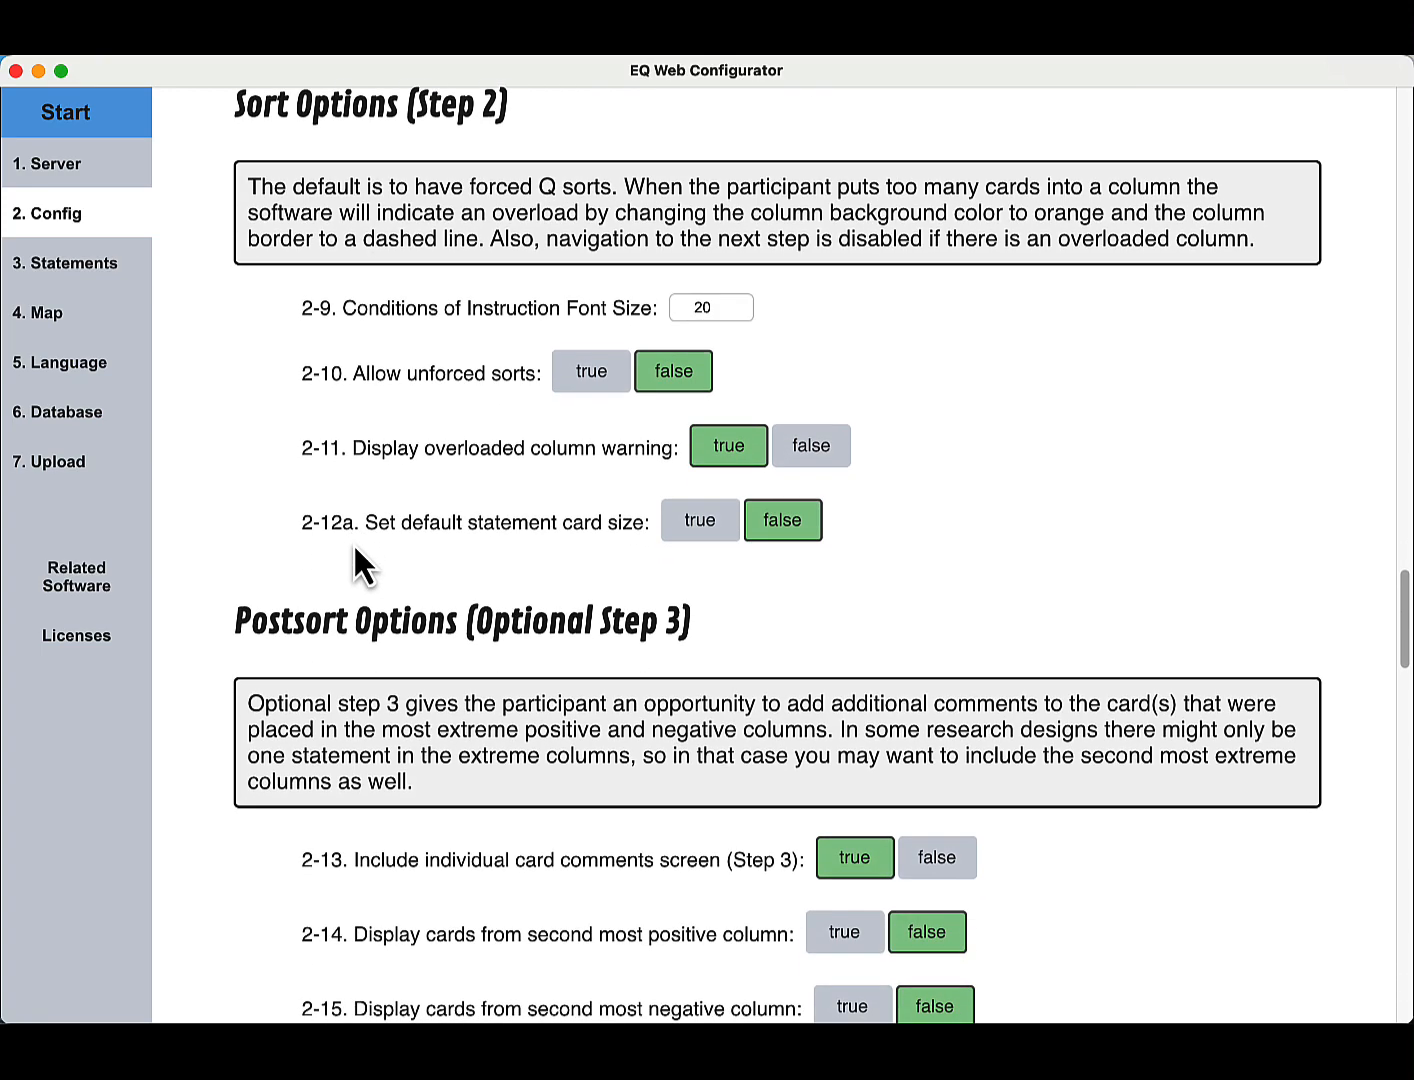
scroll(456, 475, "down", 1)
scroll(497, 400, "down", 3)
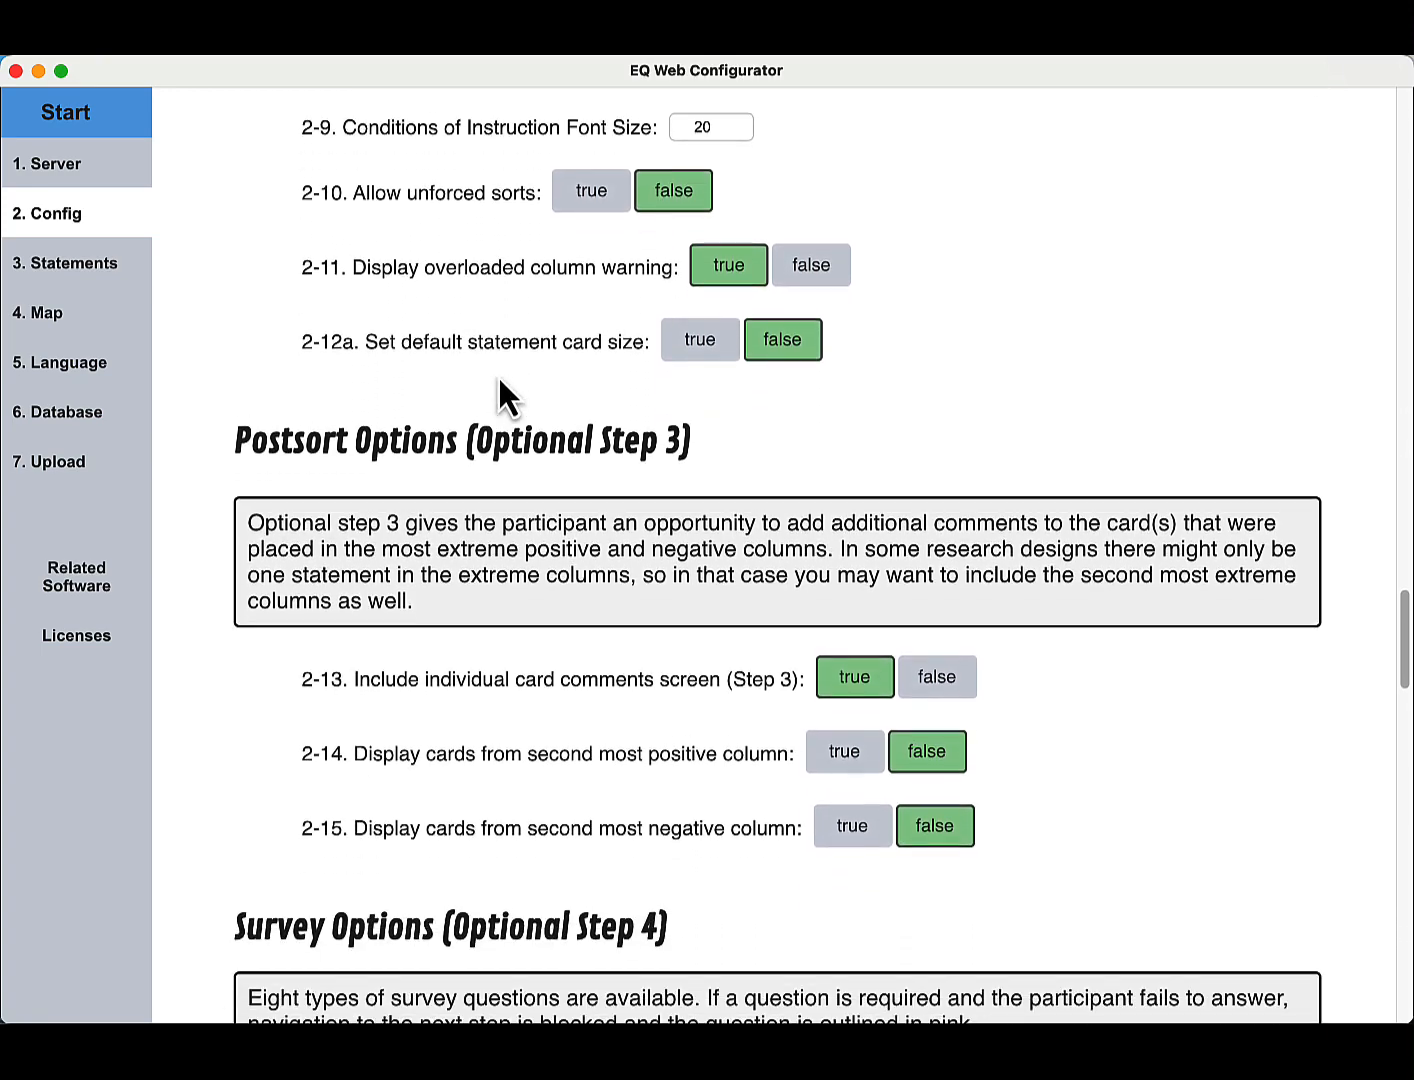
scroll(478, 490, "down", 1)
scroll(466, 485, "down", 1)
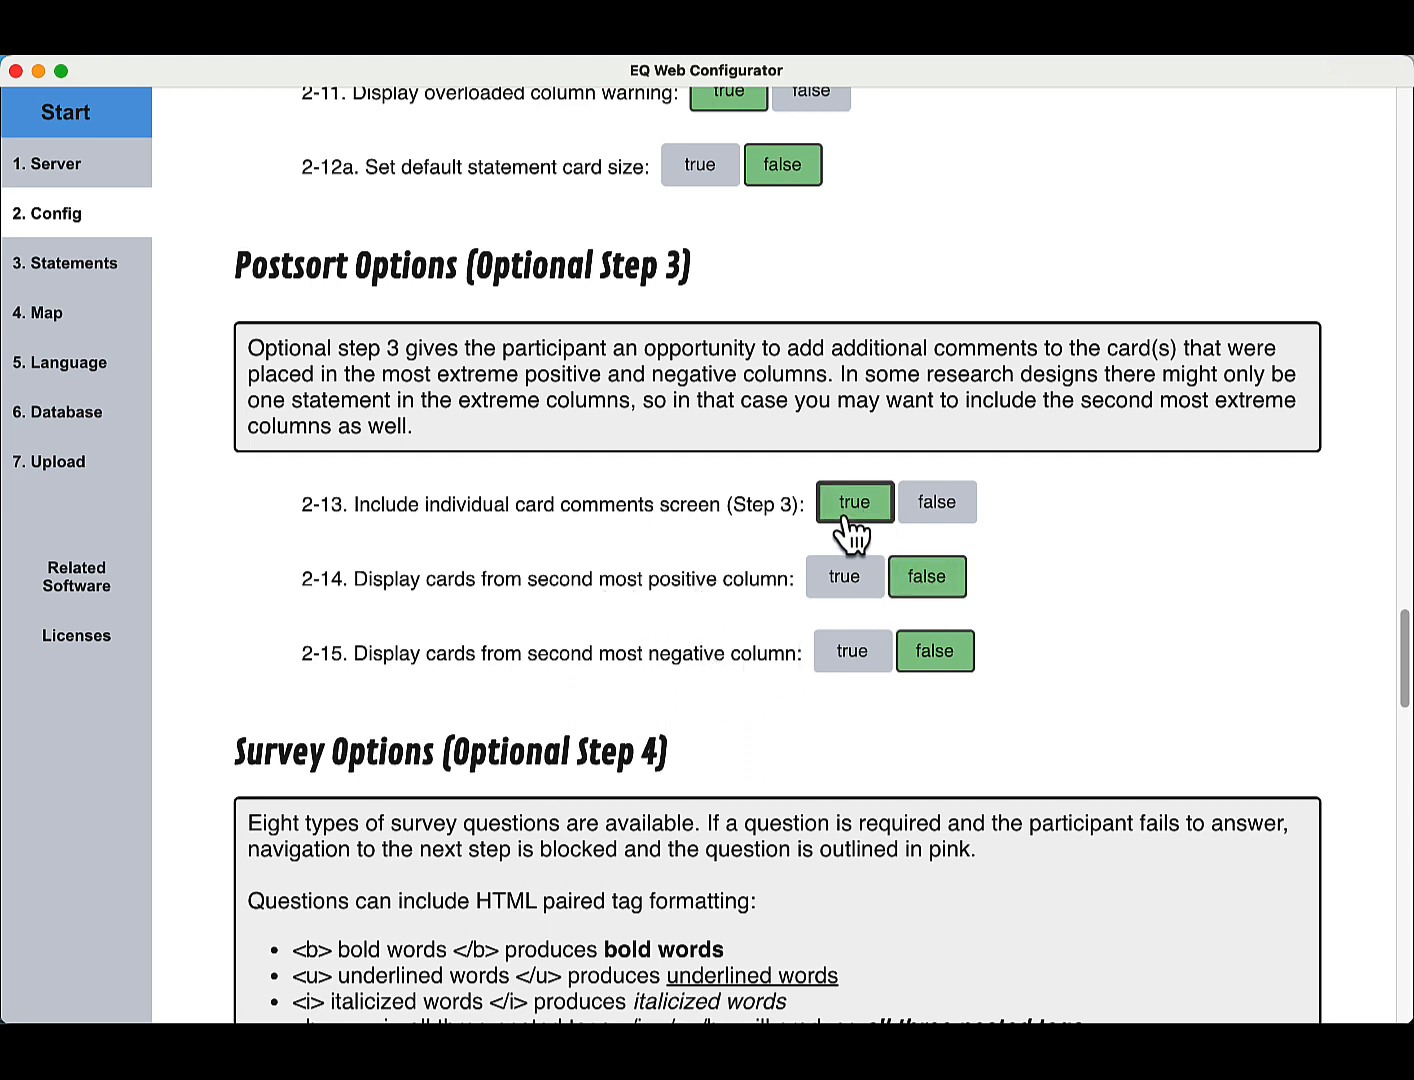
scroll(855, 543, "down", 4)
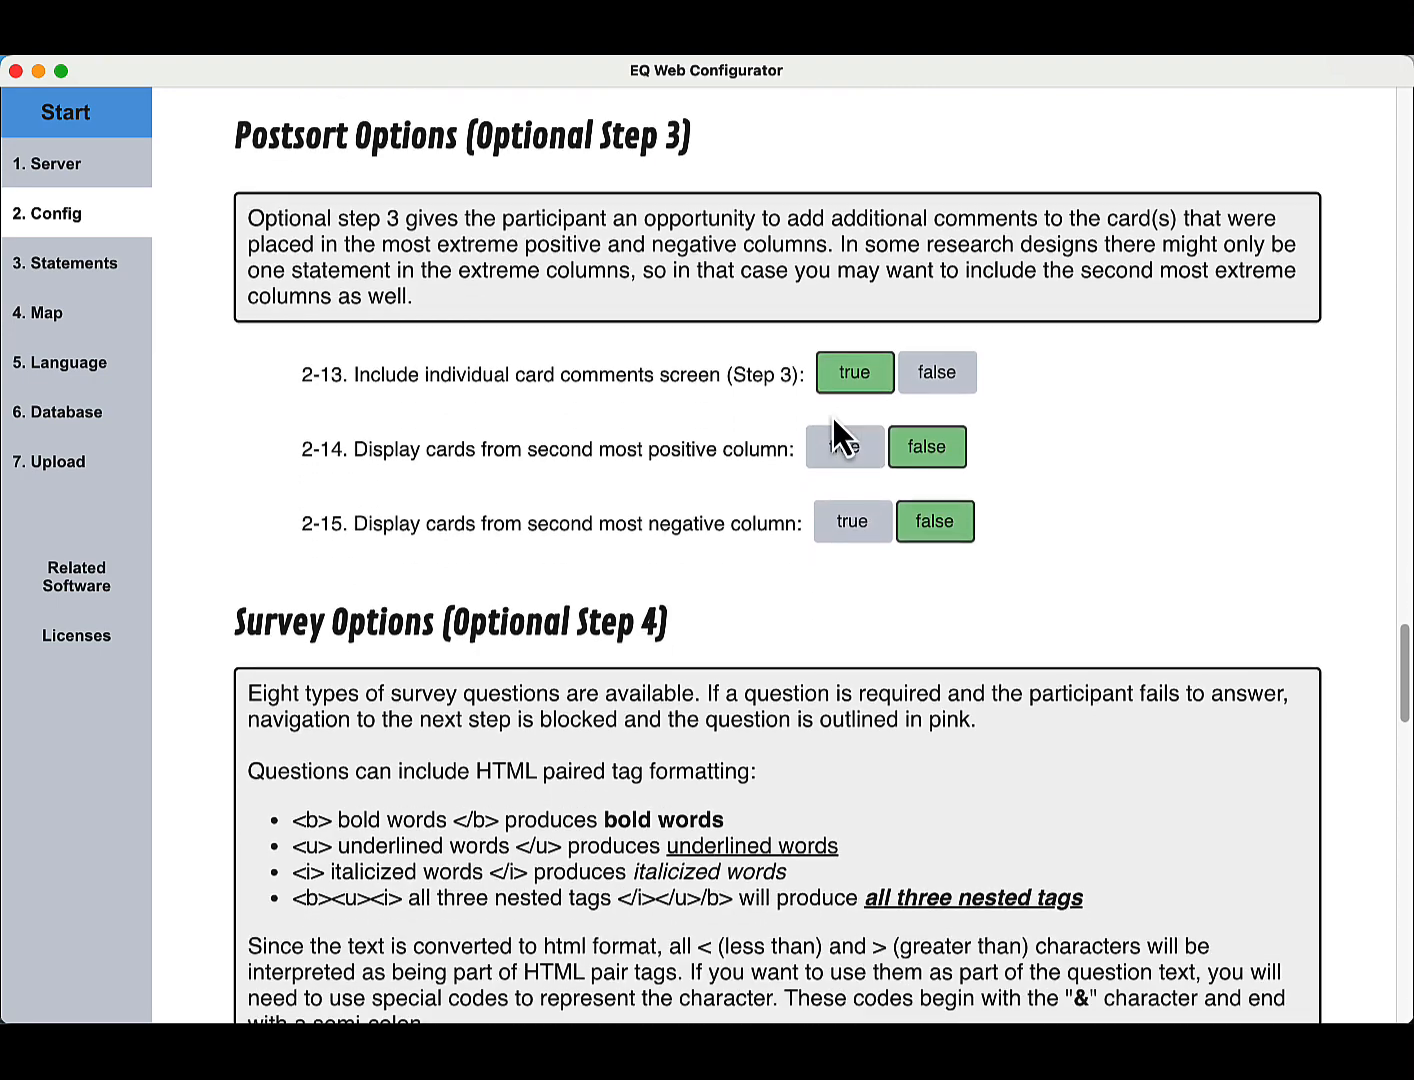
- Read the Survey Options formatting notes and examine the Survey Question Creator's example item and new item settings
scroll(937, 524, "down", 6)
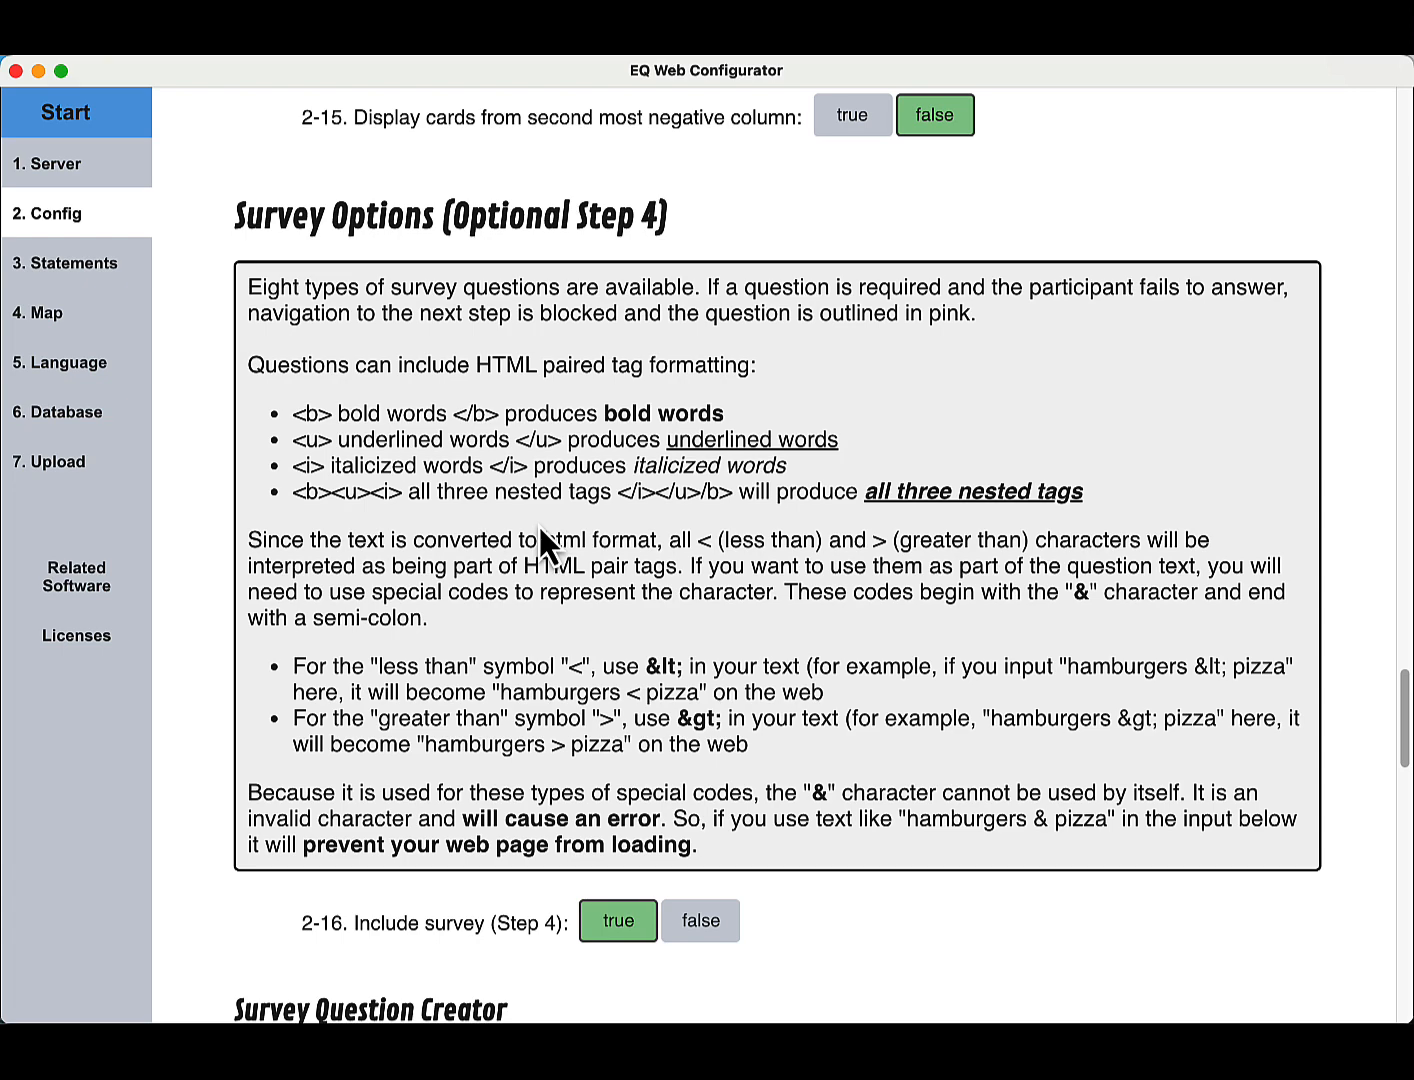
scroll(542, 527, "down", 2)
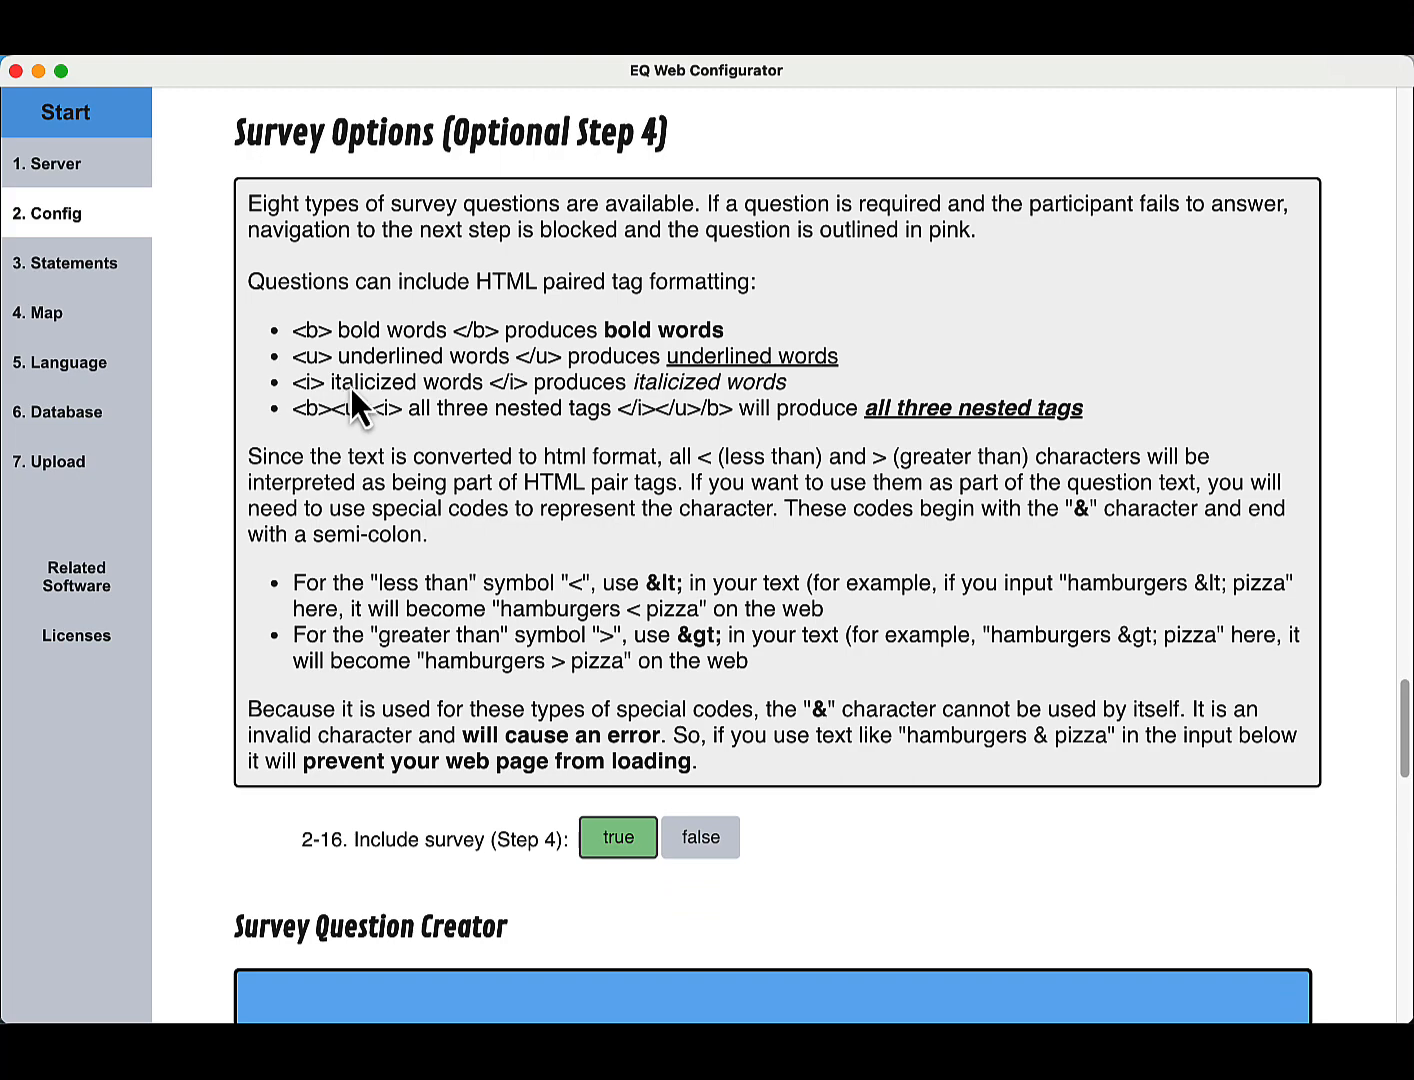
scroll(365, 388, "down", 4)
scroll(362, 387, "down", 4)
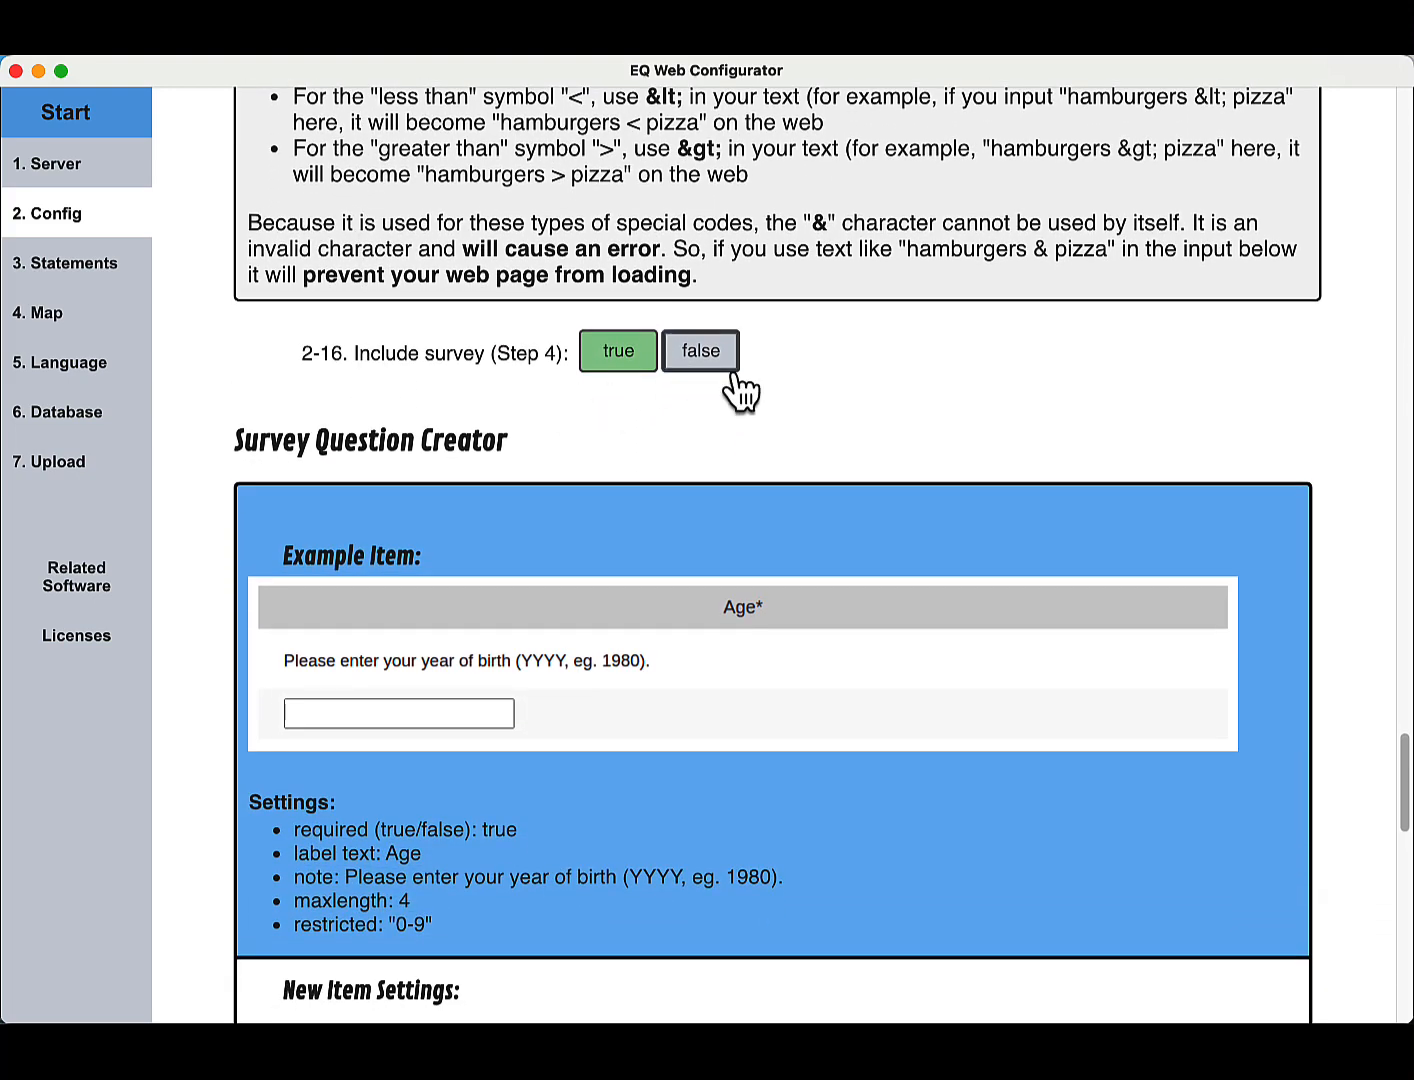
scroll(596, 396, "down", 2)
scroll(597, 398, "down", 5)
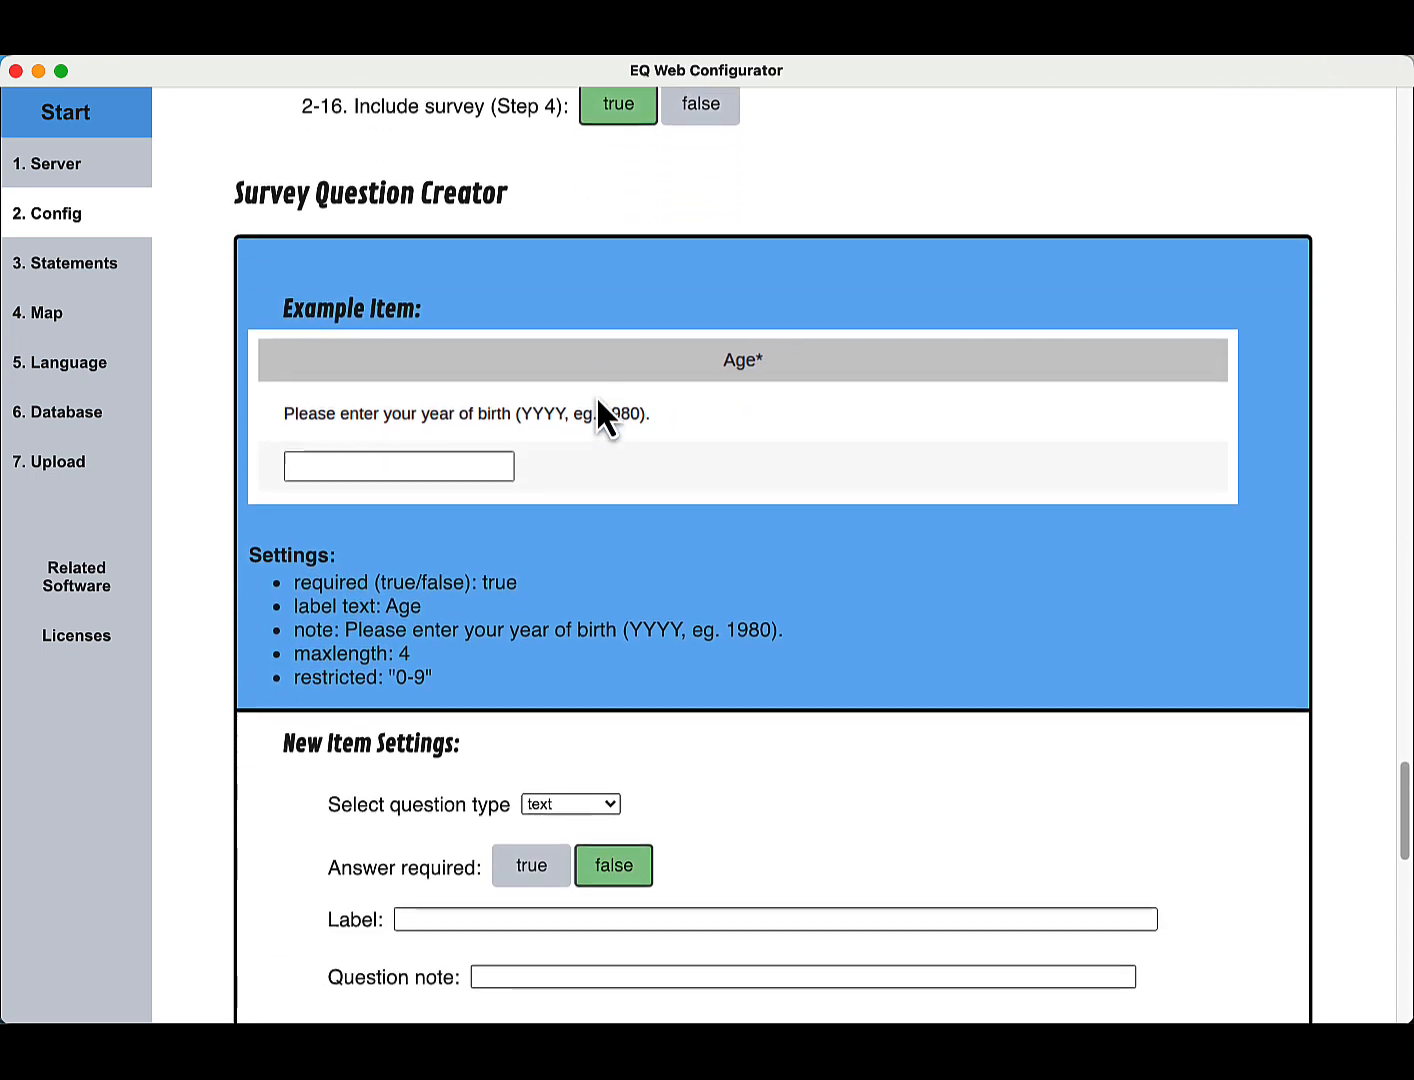
scroll(596, 398, "down", 2)
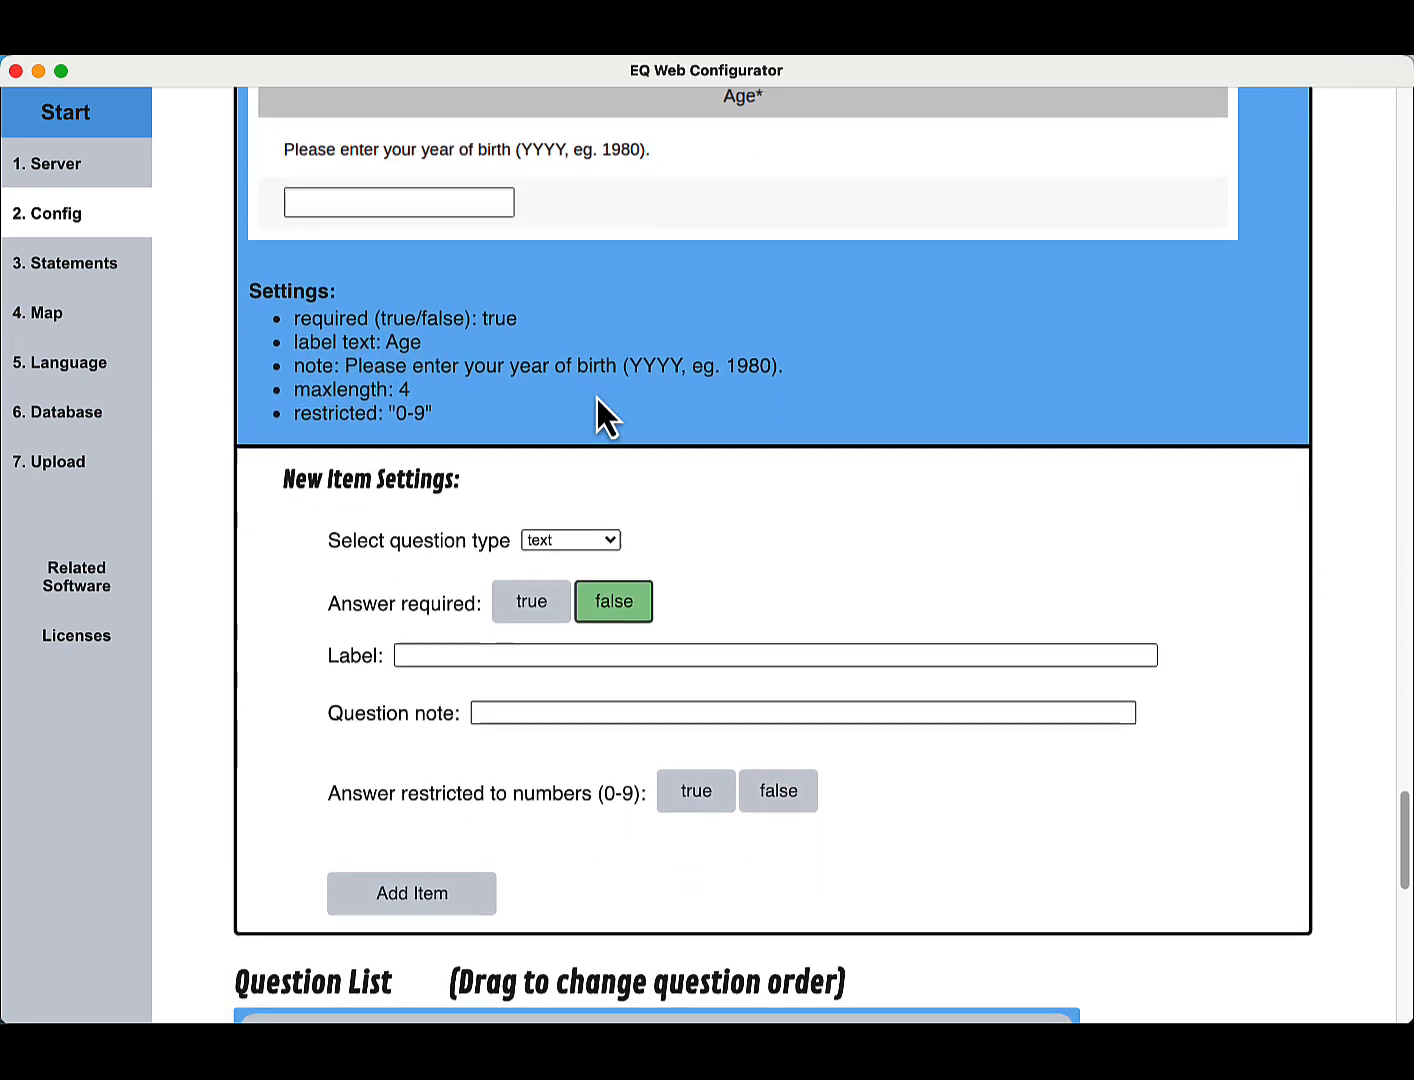
scroll(596, 395, "down", 1)
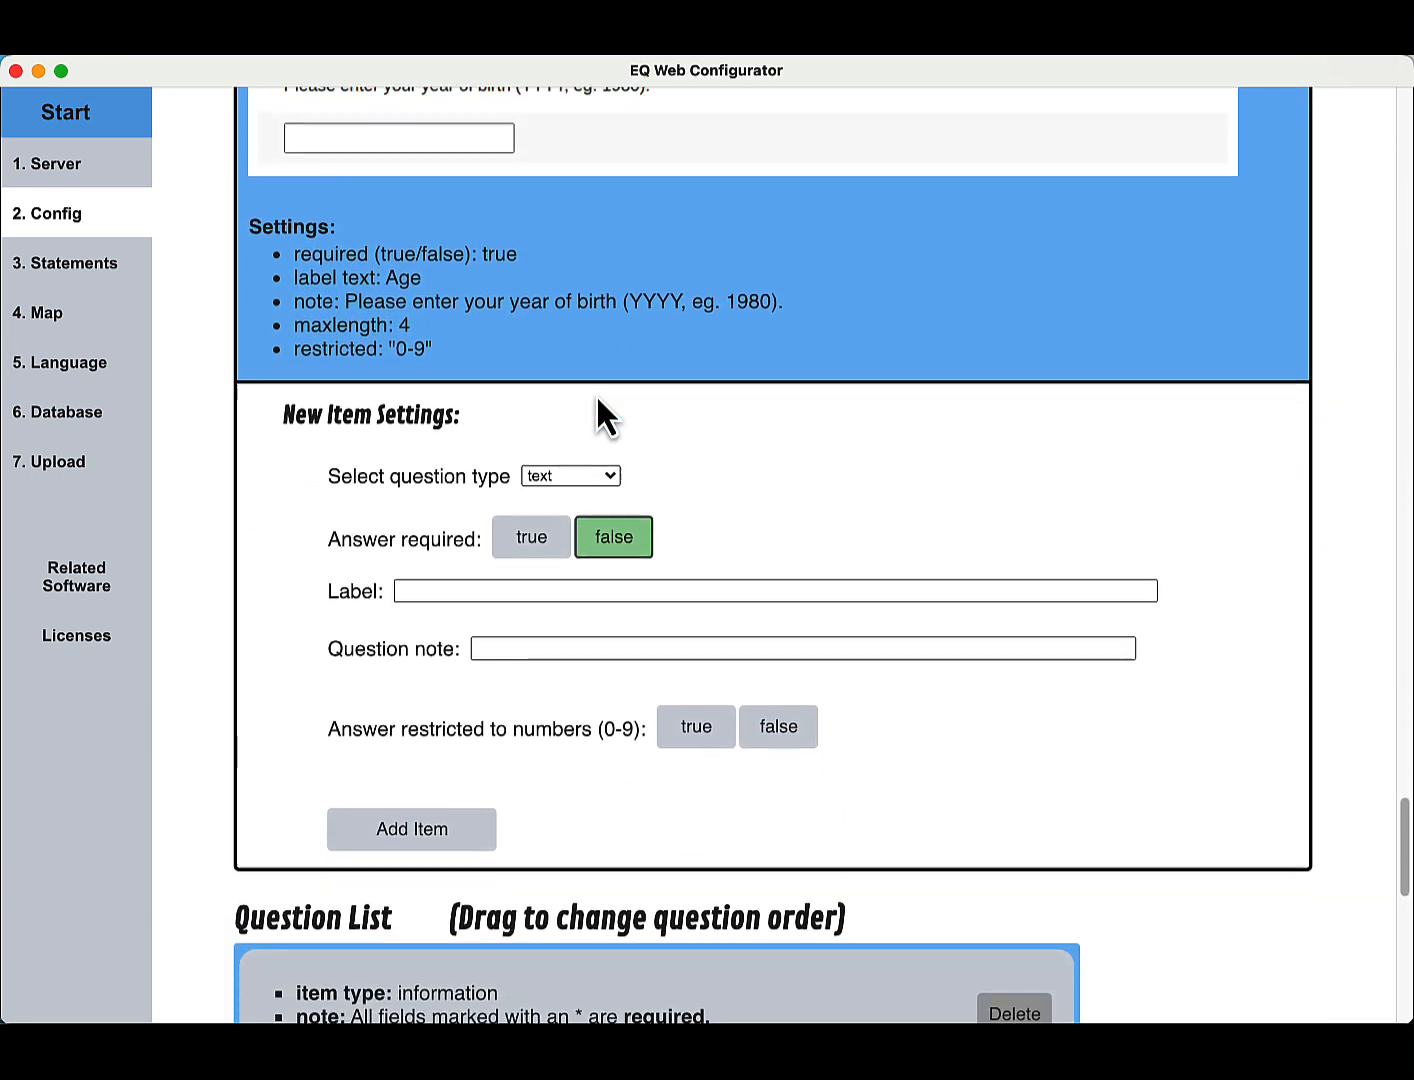
scroll(597, 394, "down", 2)
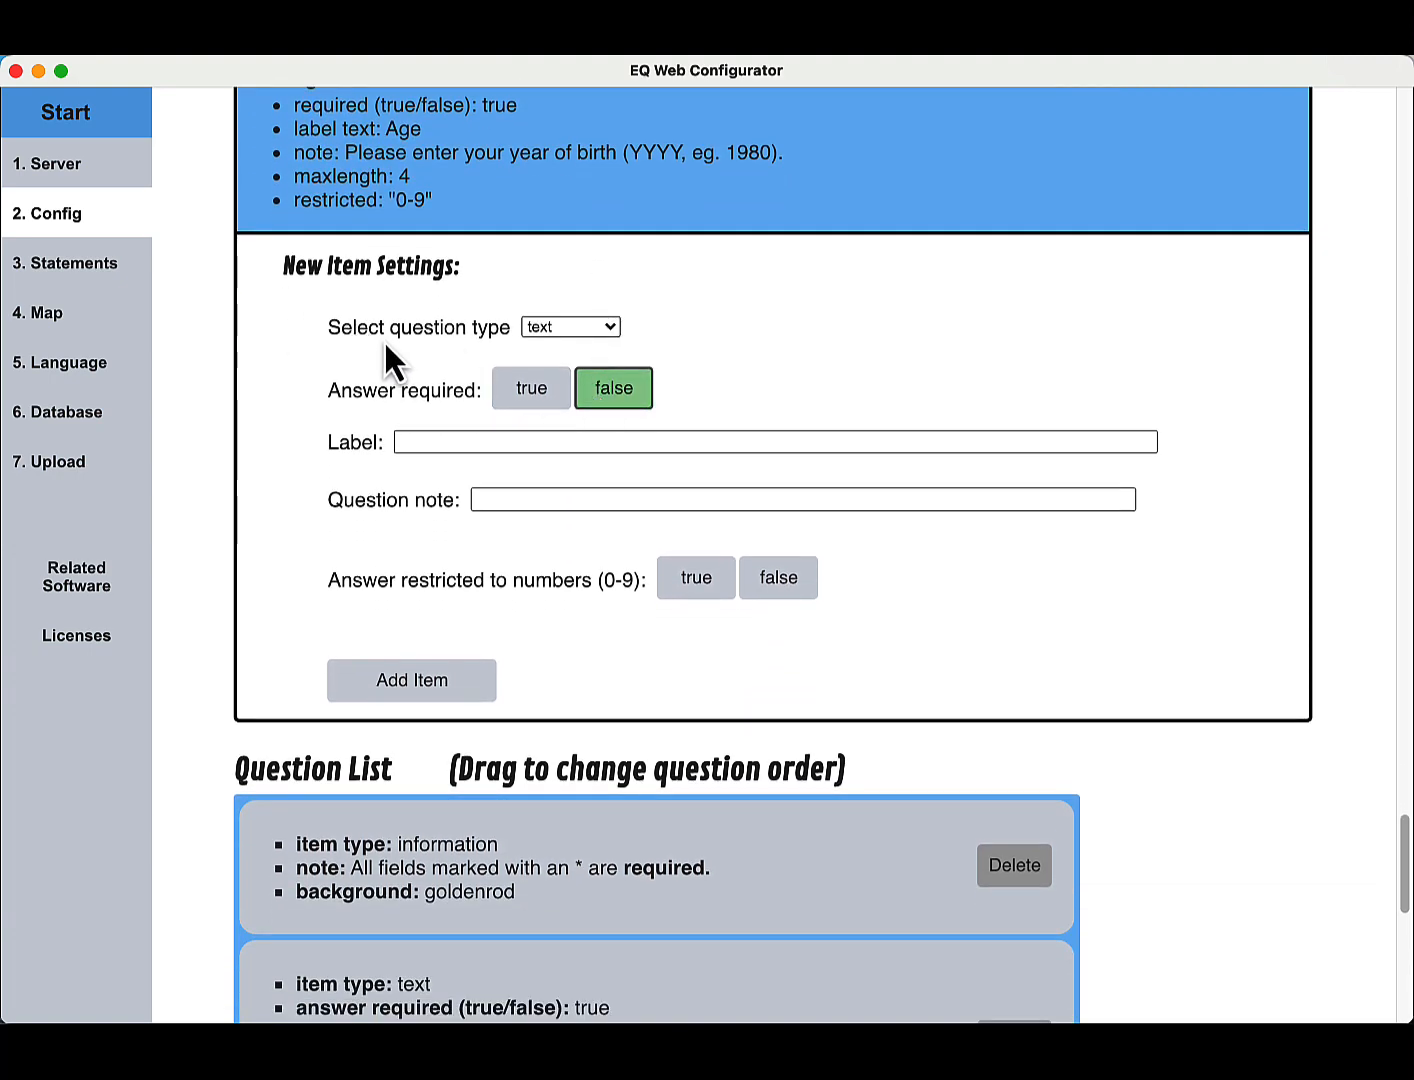
- Compare the Survey Question Creator's example item with the Question List entries and examine each question's type, label and answer settings
scroll(389, 342, "up", 7)
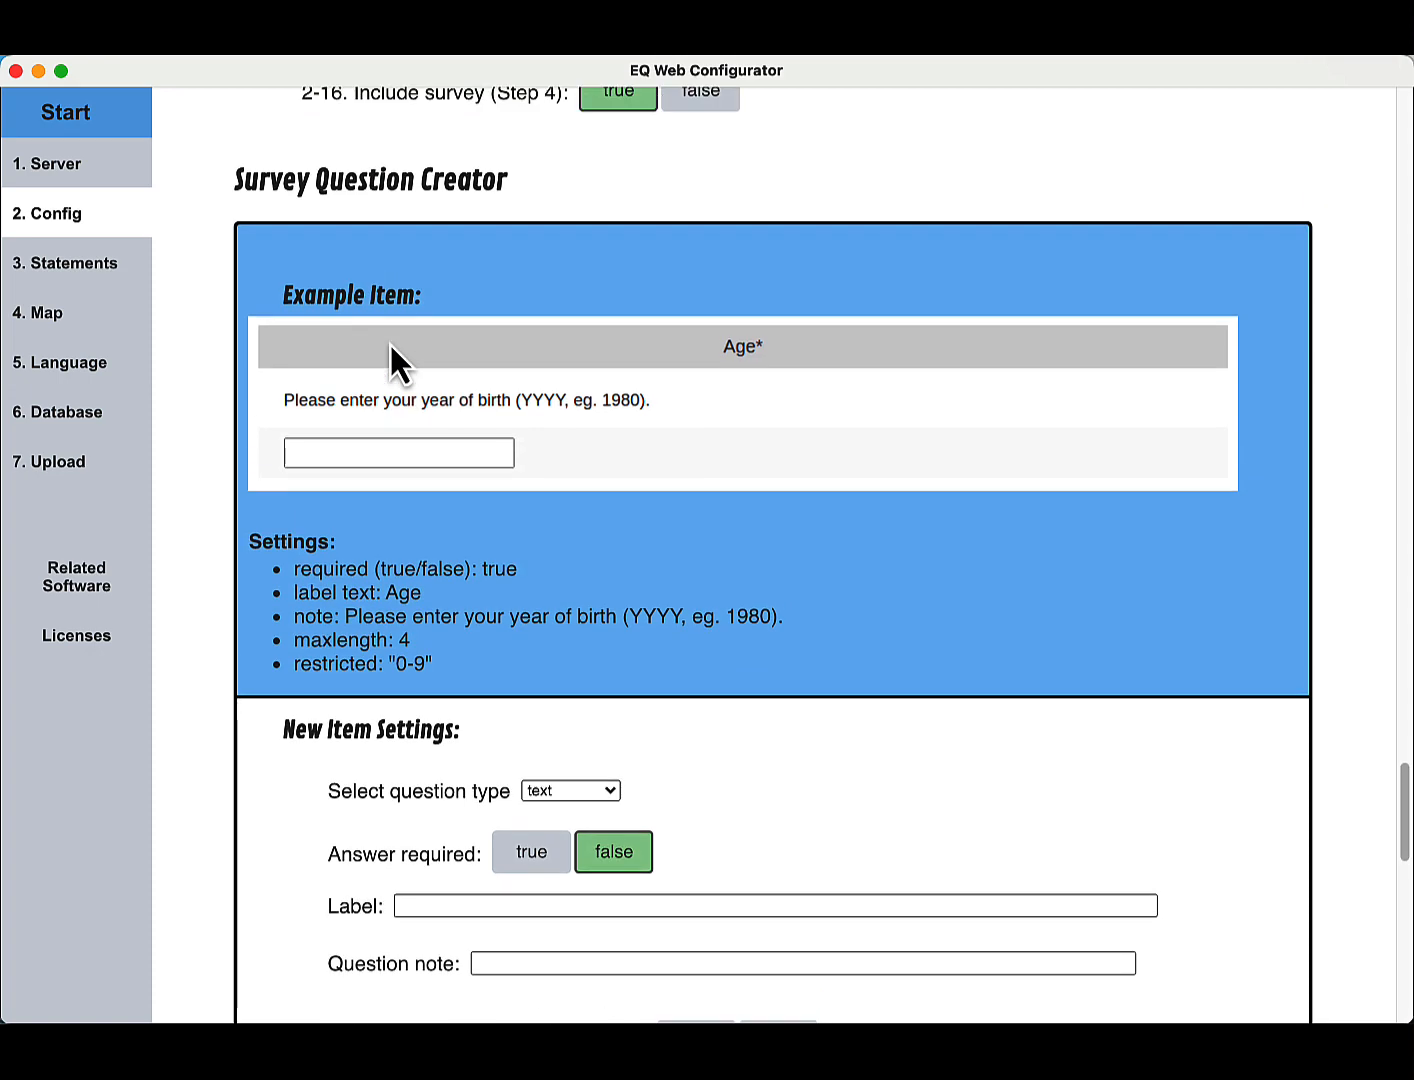
scroll(388, 343, "down", 8)
scroll(390, 345, "down", 6)
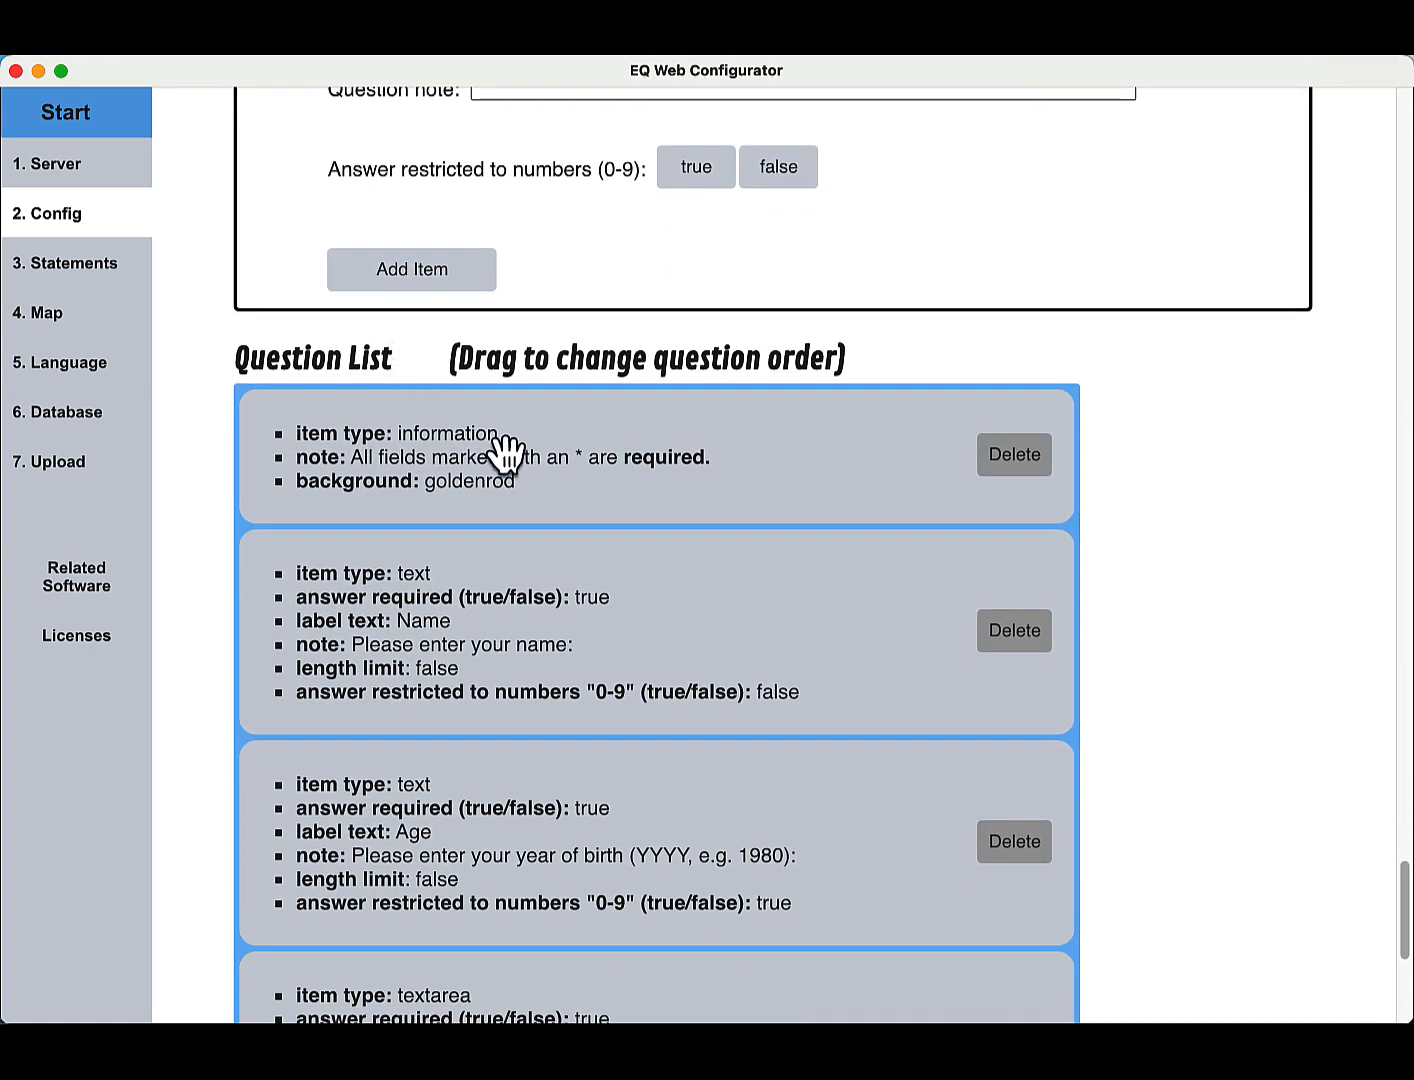
scroll(500, 451, "down", 1)
scroll(511, 458, "down", 2)
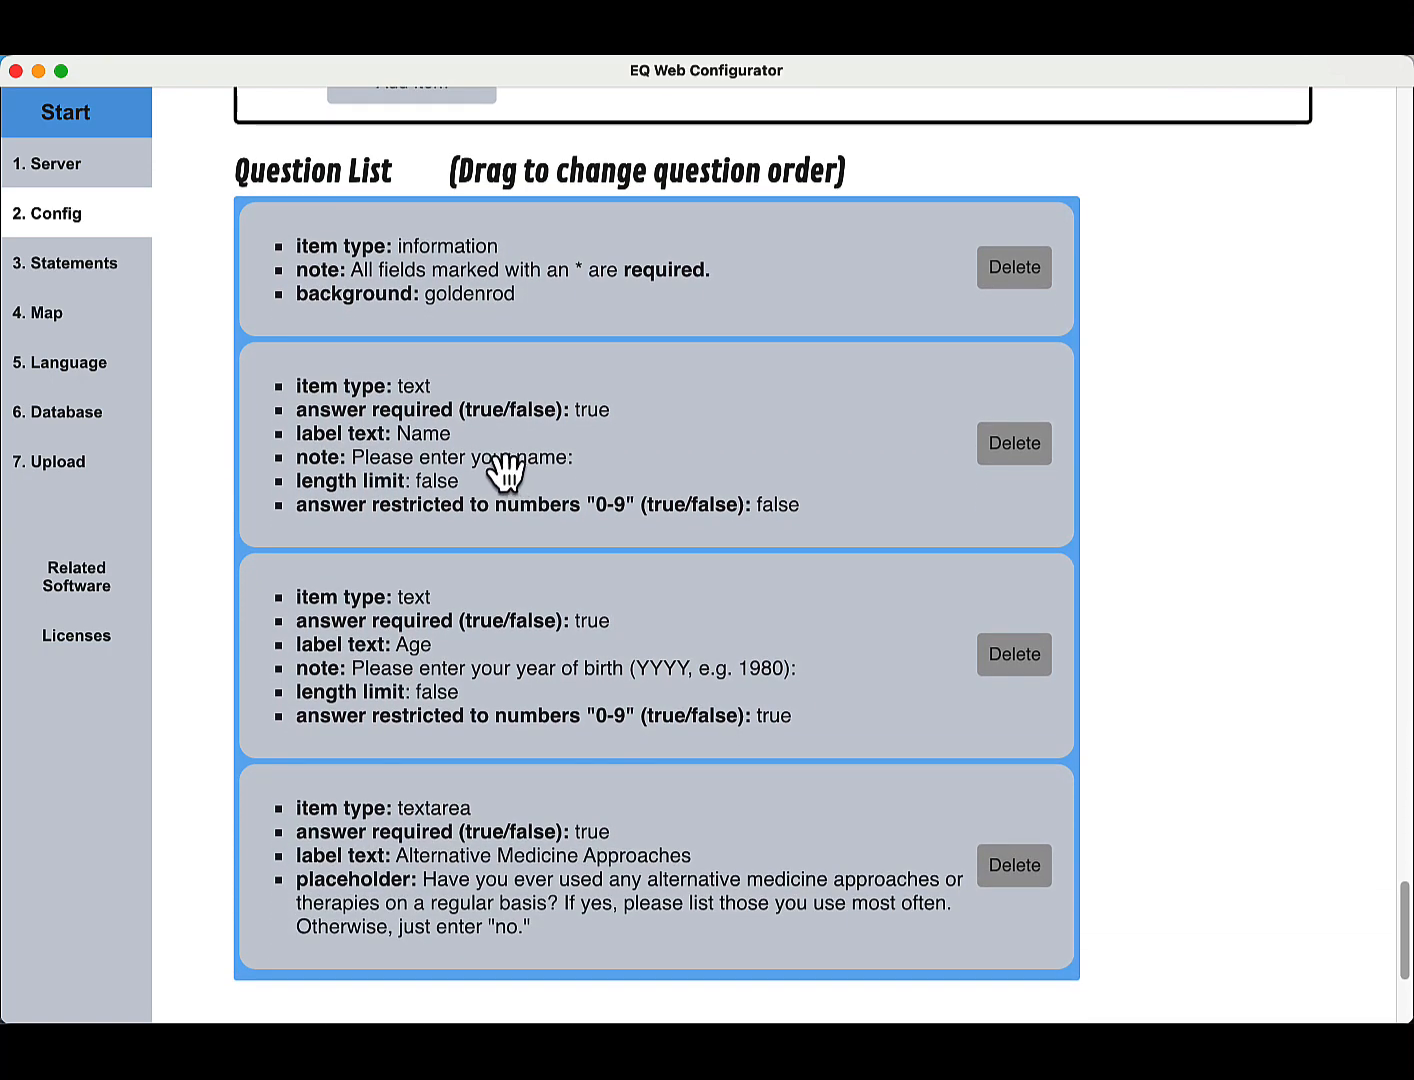
scroll(563, 618, "down", 2)
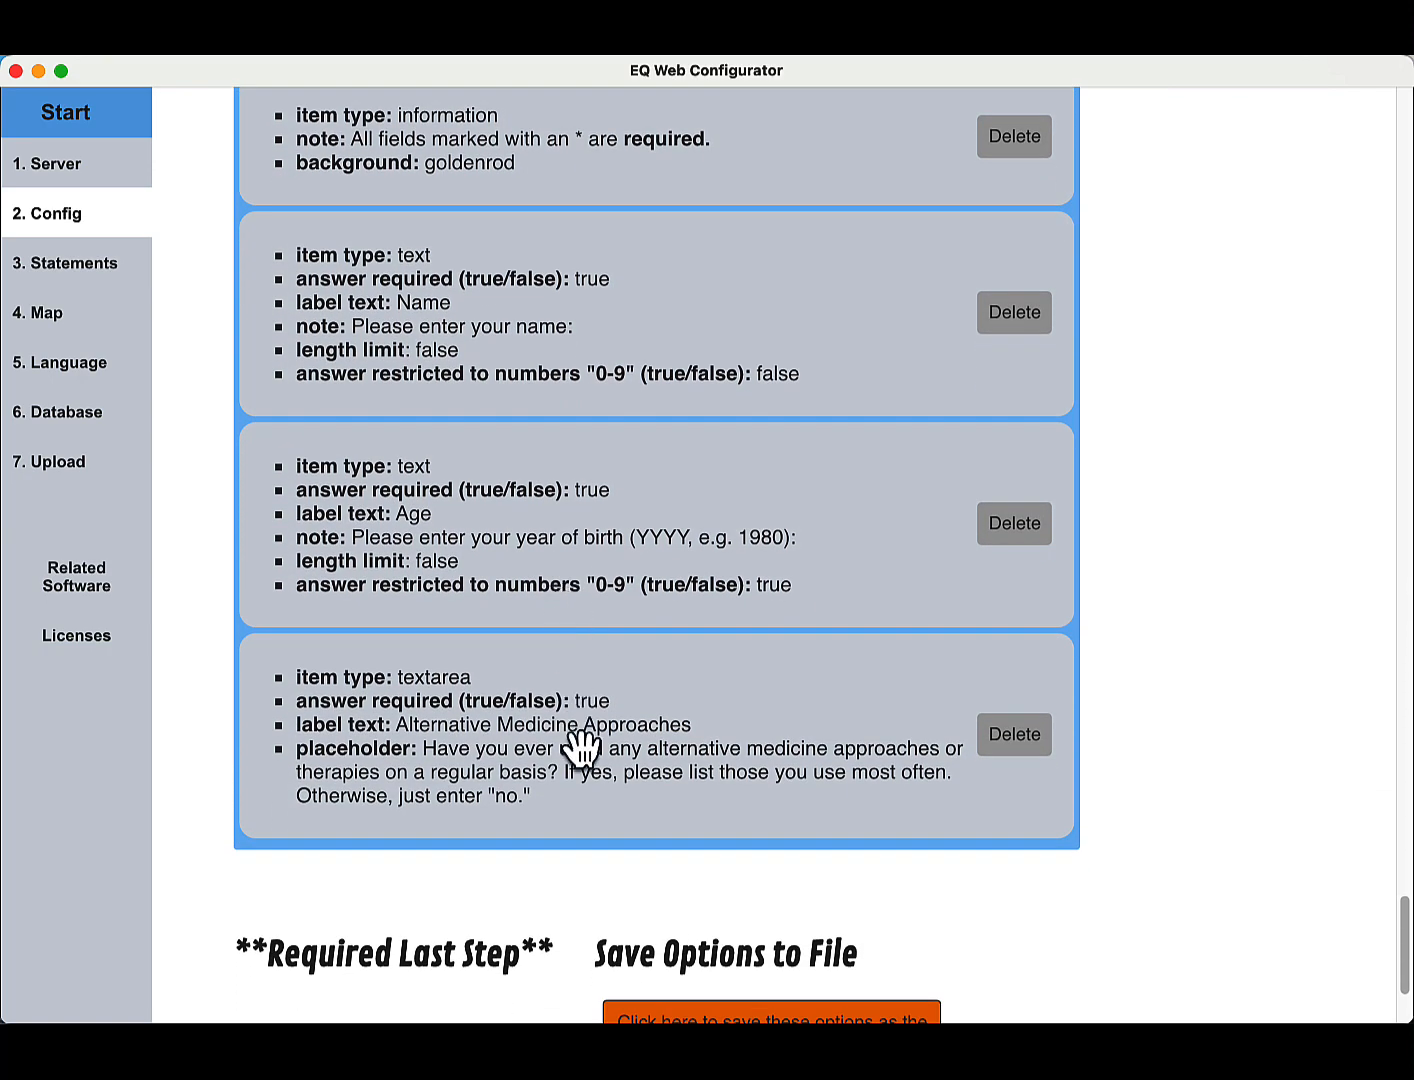
scroll(580, 745, "down", 3)
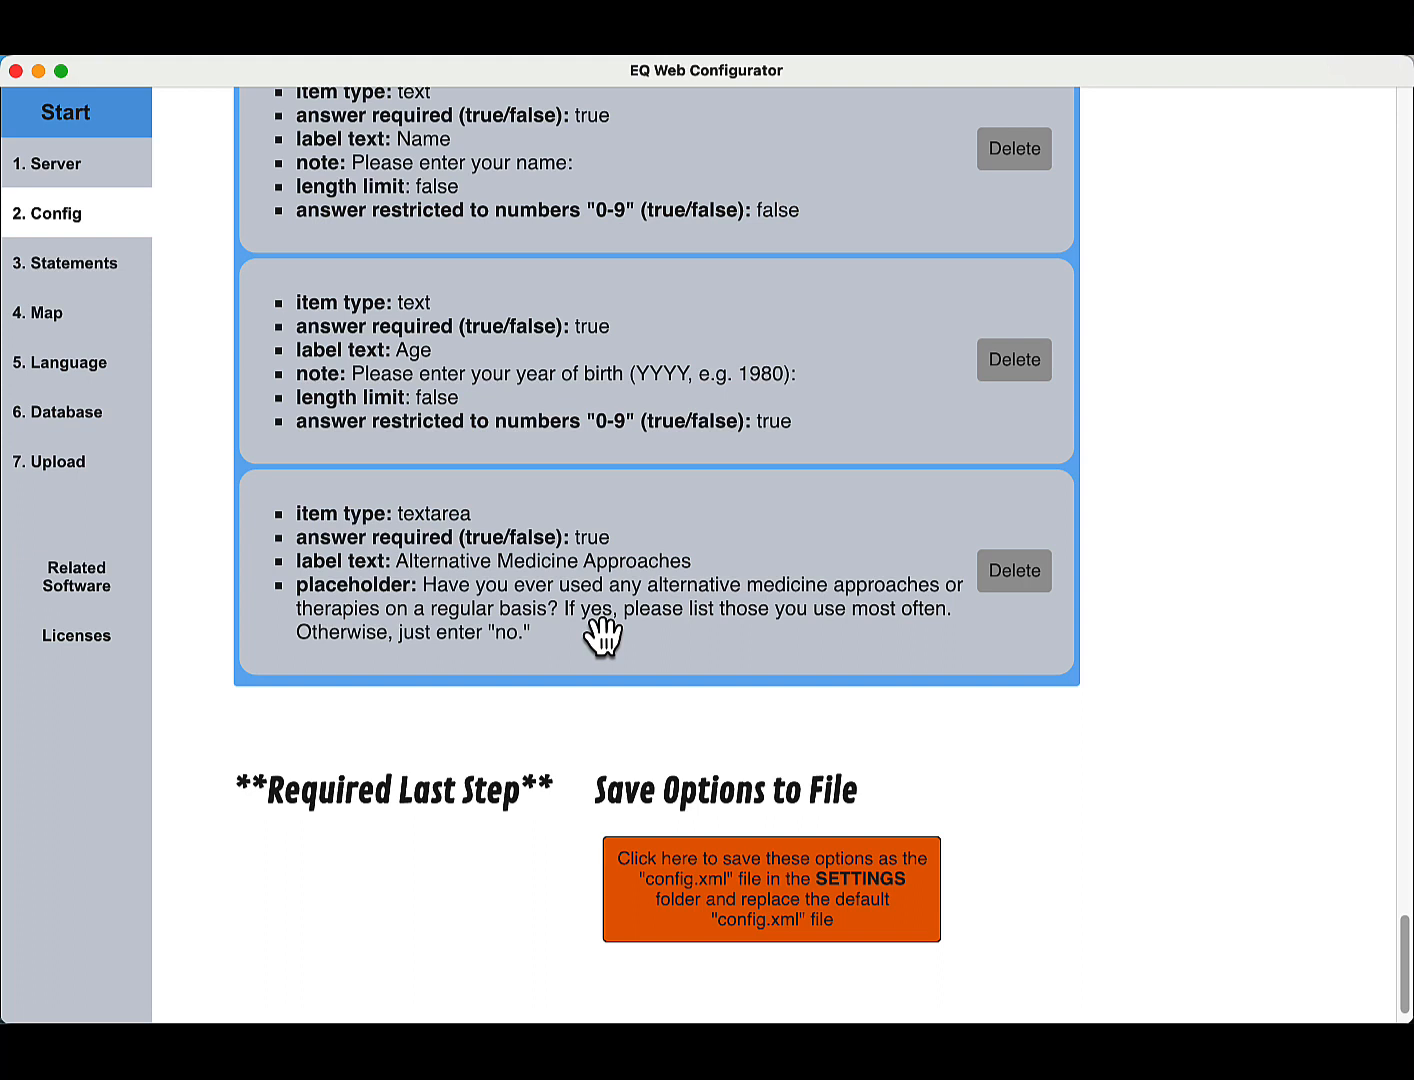
- Save the configuration options as config.xml in the EQ-Web-Sort-v200 settings folder, replacing the existing file
scroll(599, 636, "down", 1)
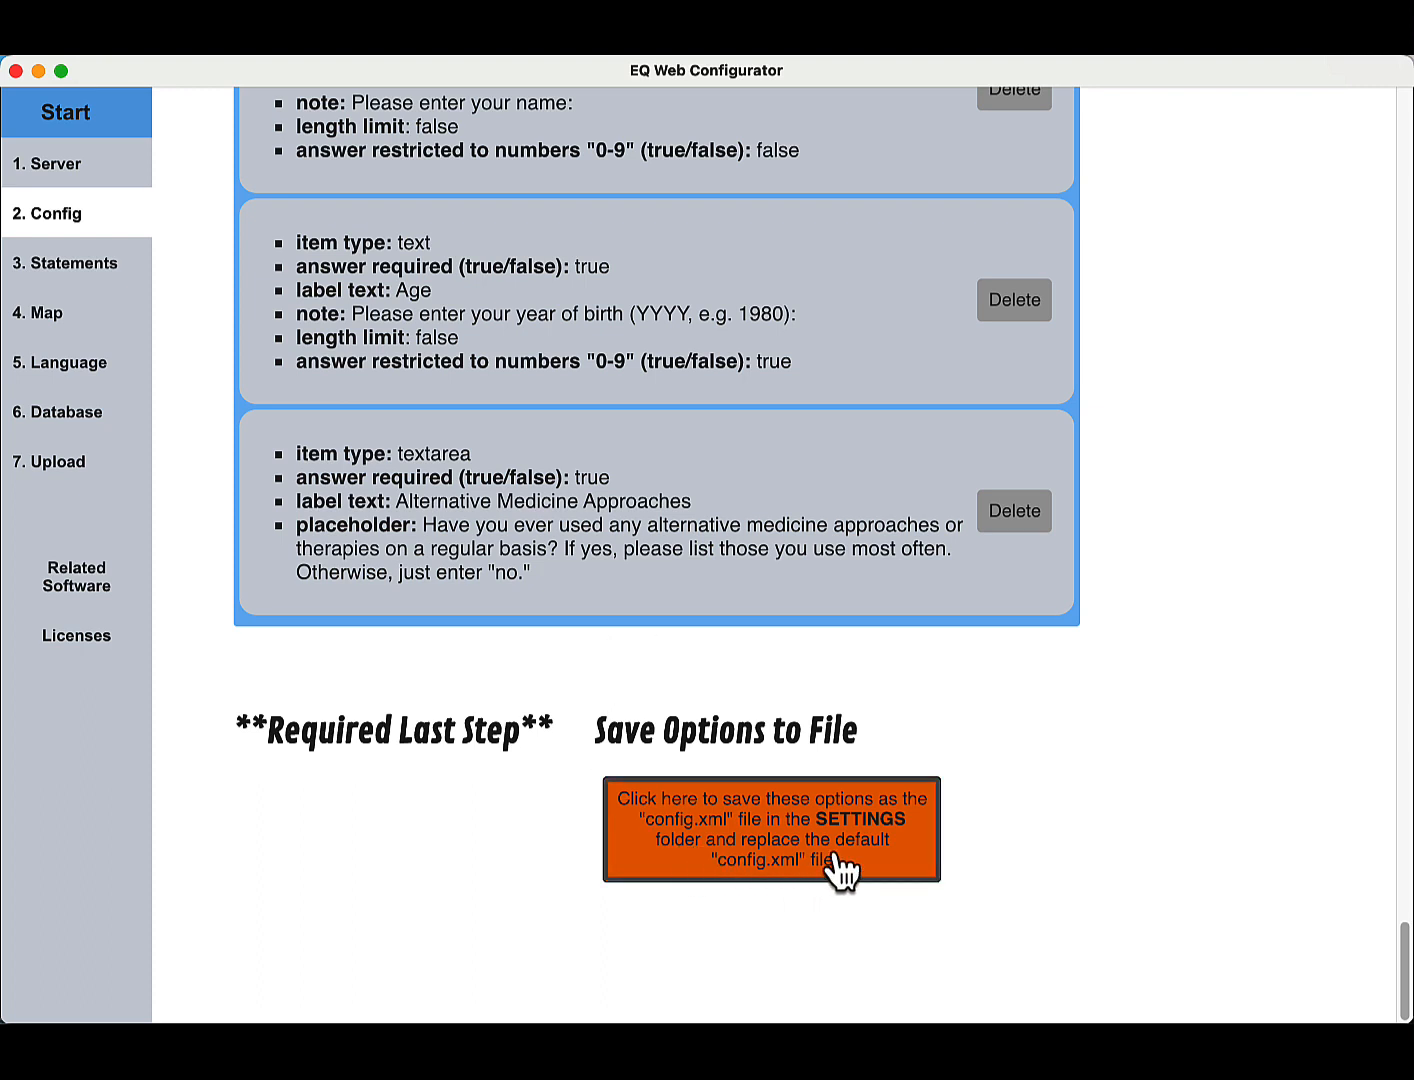
left_click(776, 845)
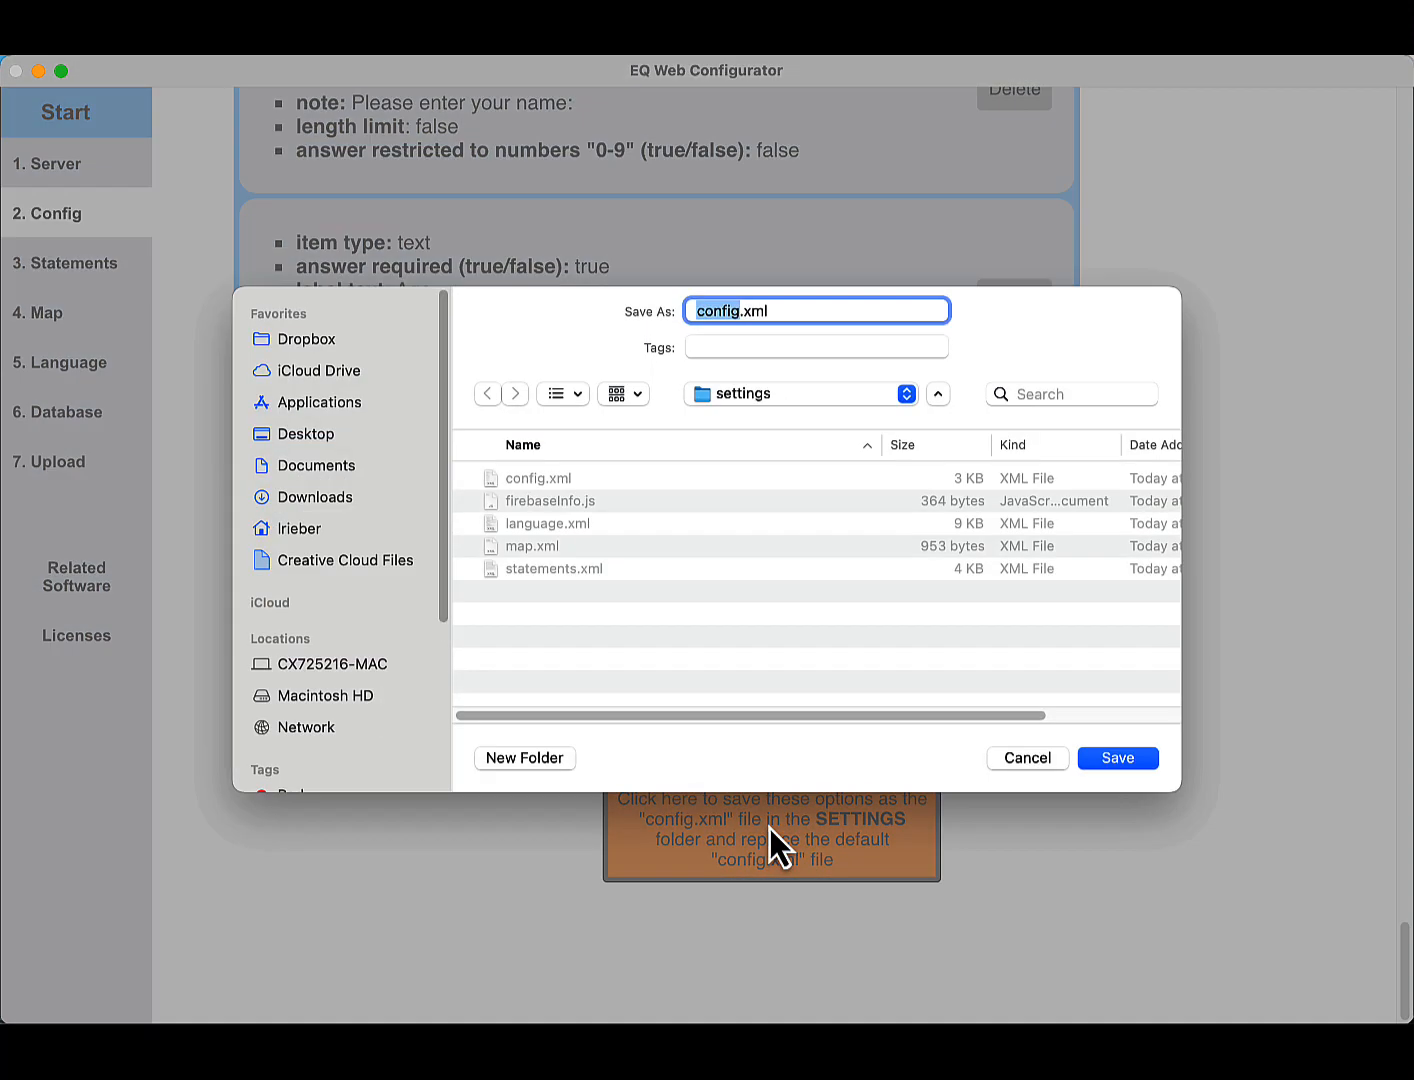
left_click(763, 396)
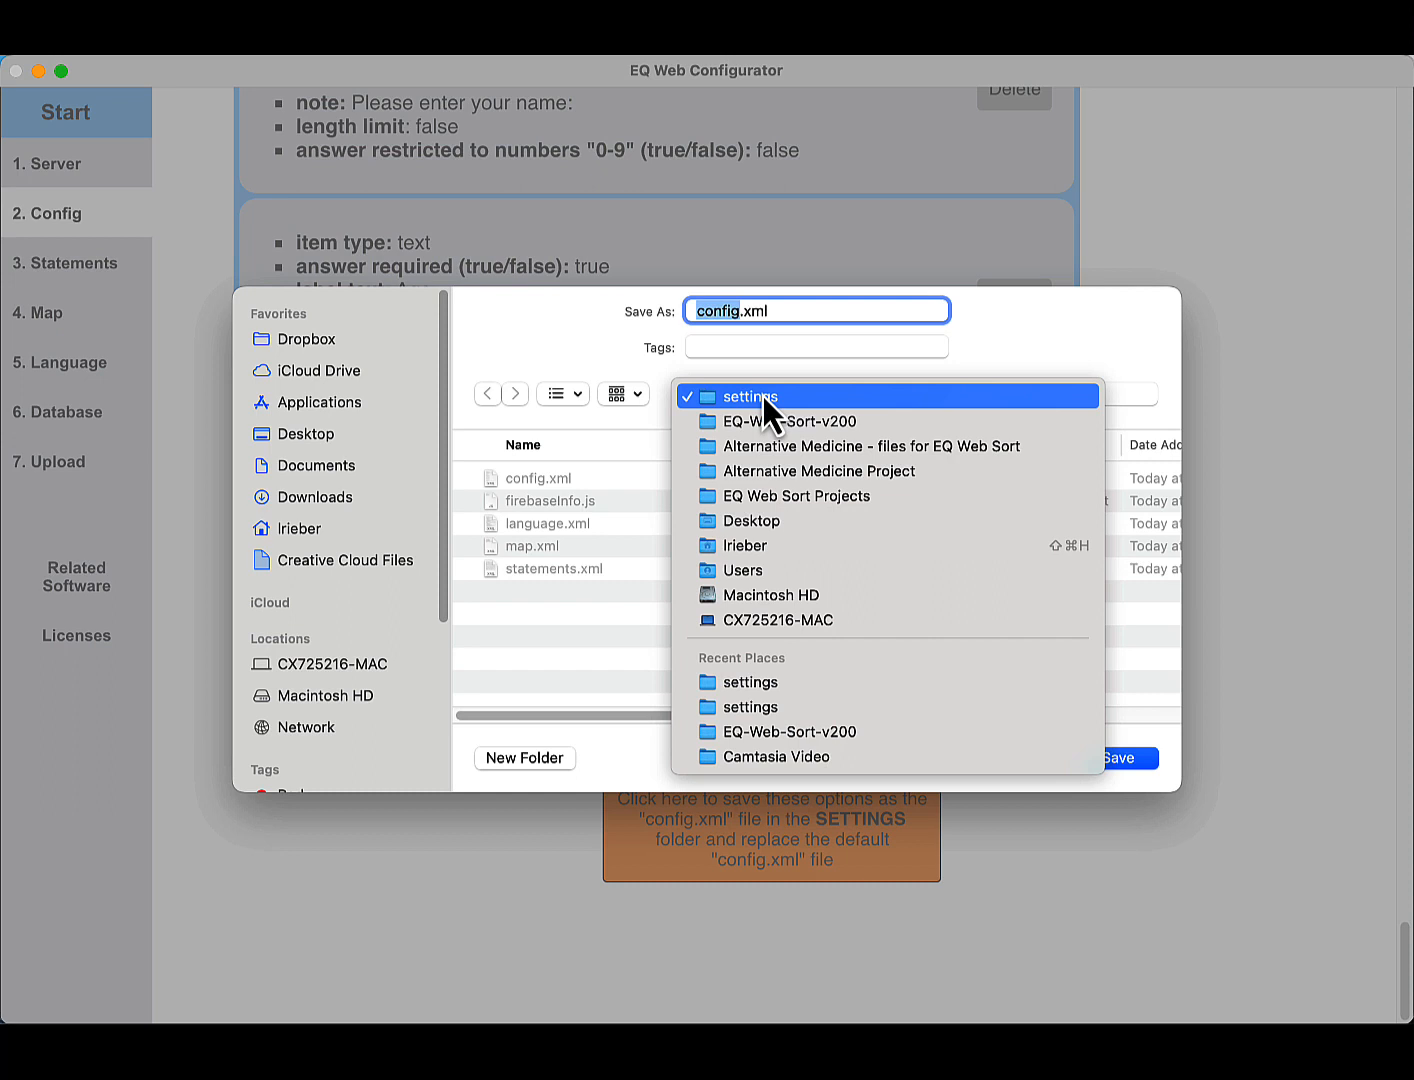
left_click(764, 396)
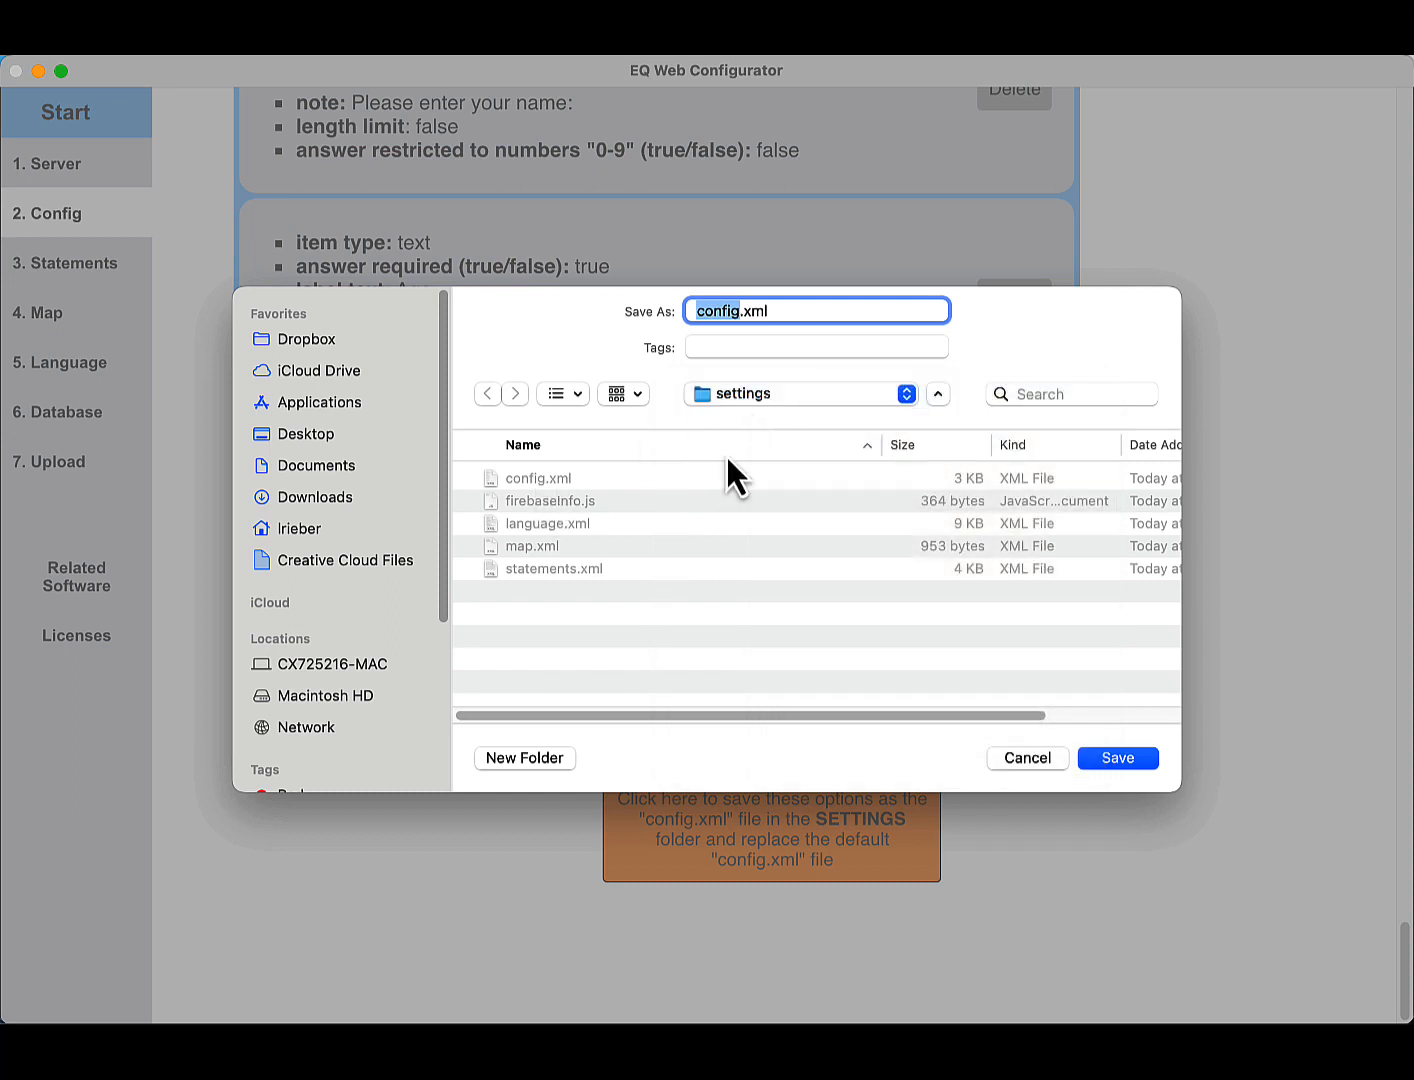
left_click(1116, 757)
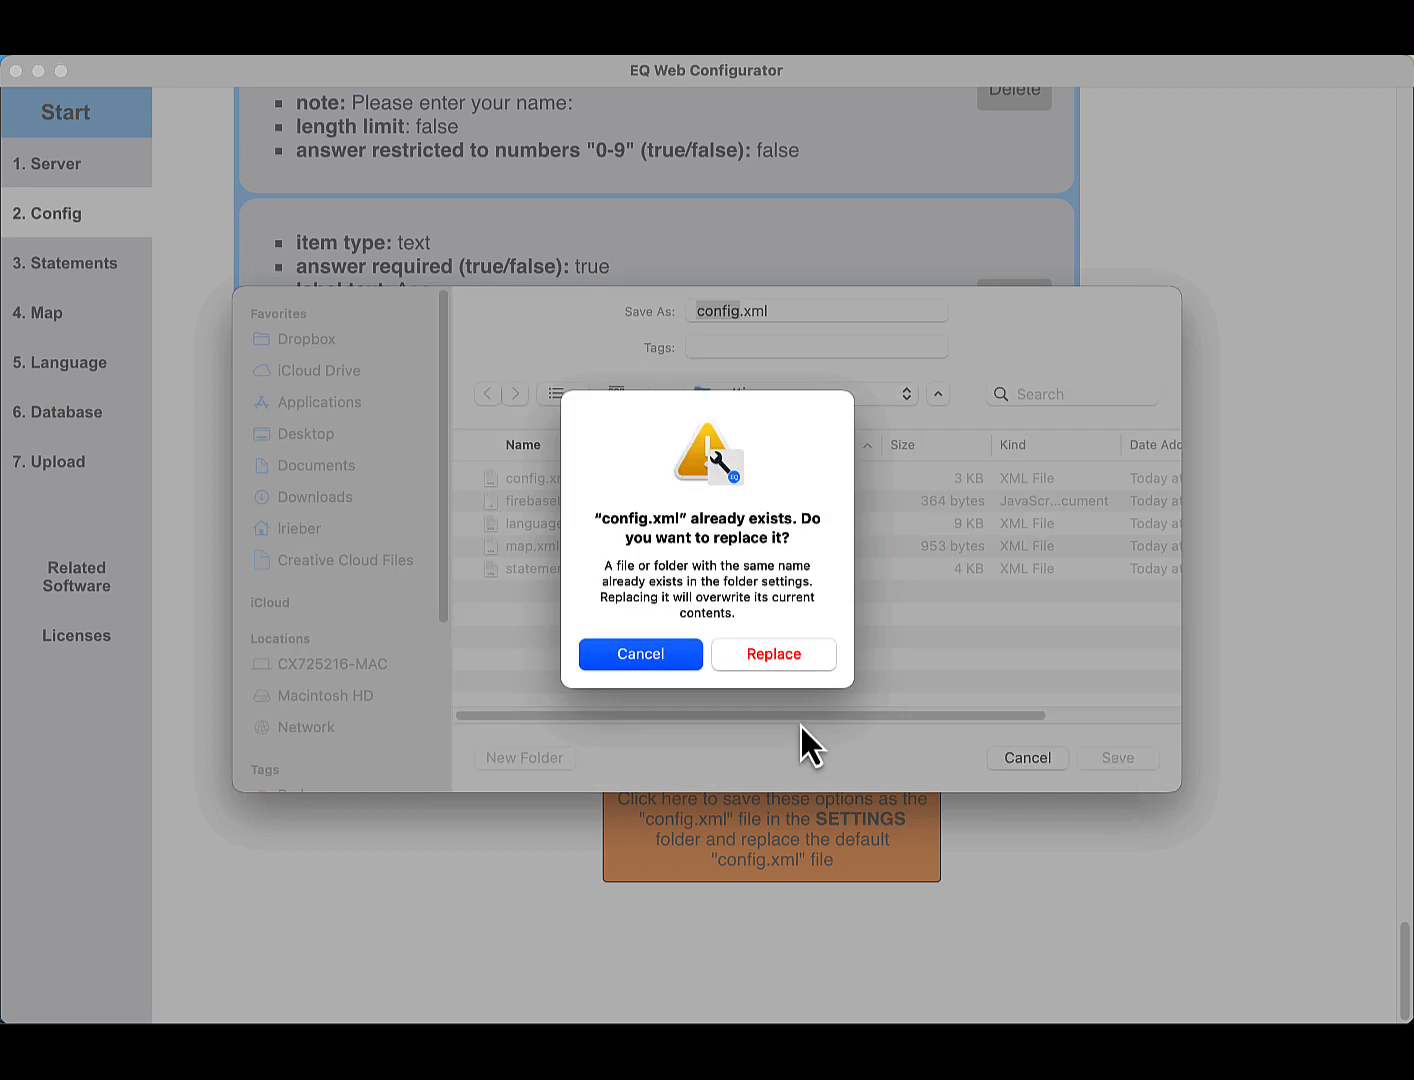
left_click(776, 656)
left_click(742, 669)
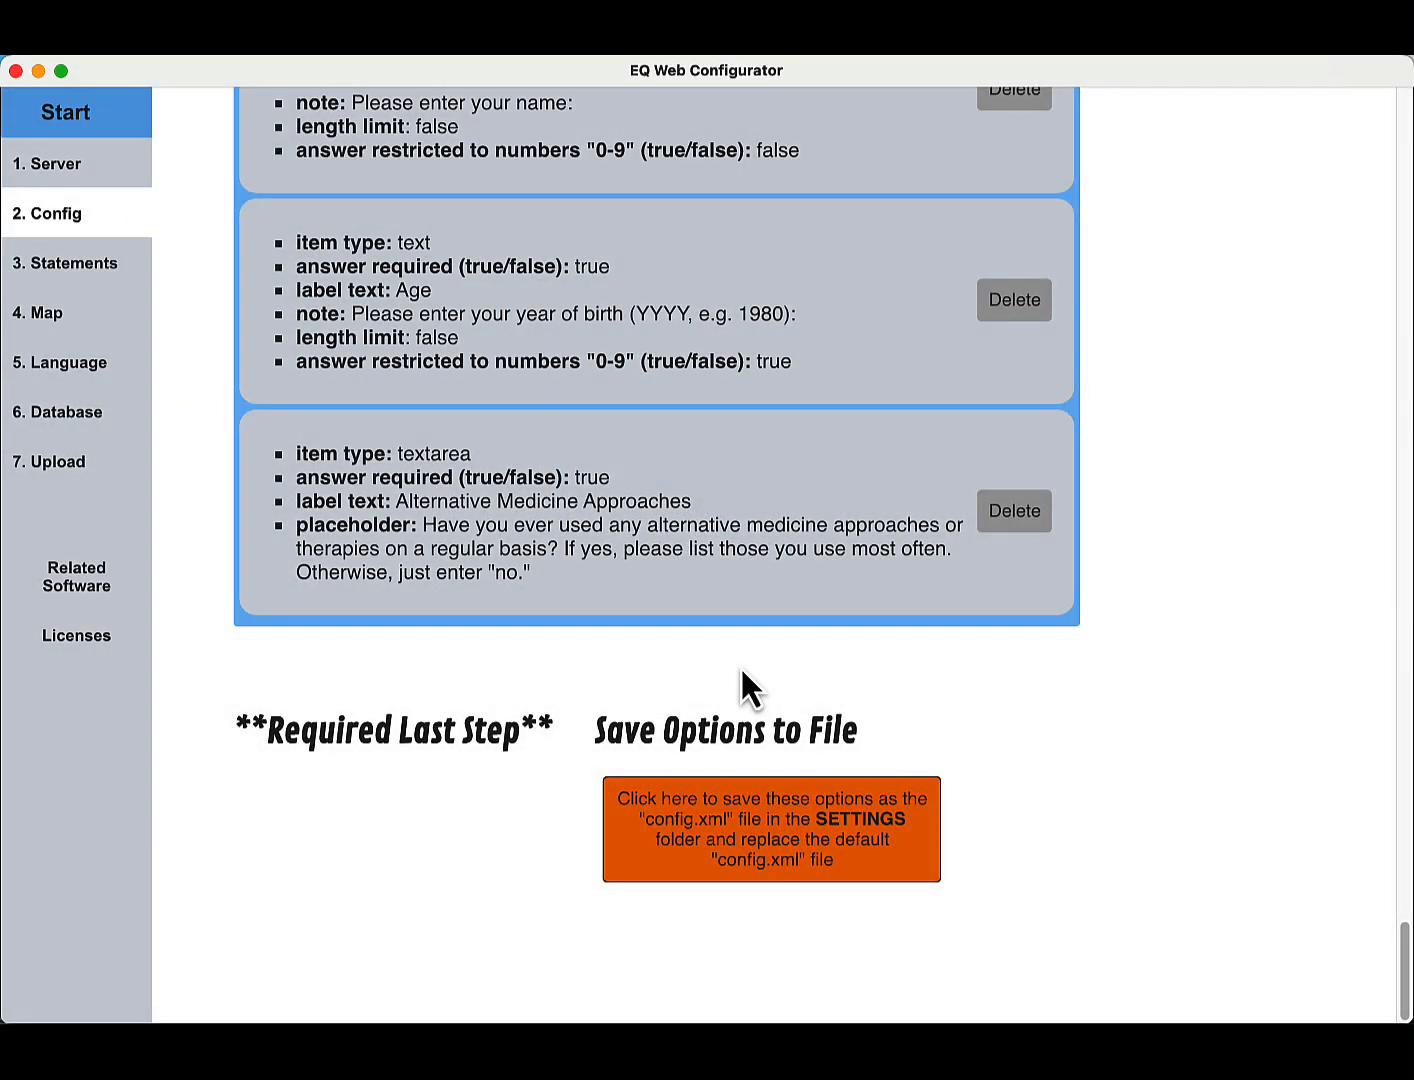
- Open the Statements settings and load the statements.xml file from the project's settings folder
left_click(70, 264)
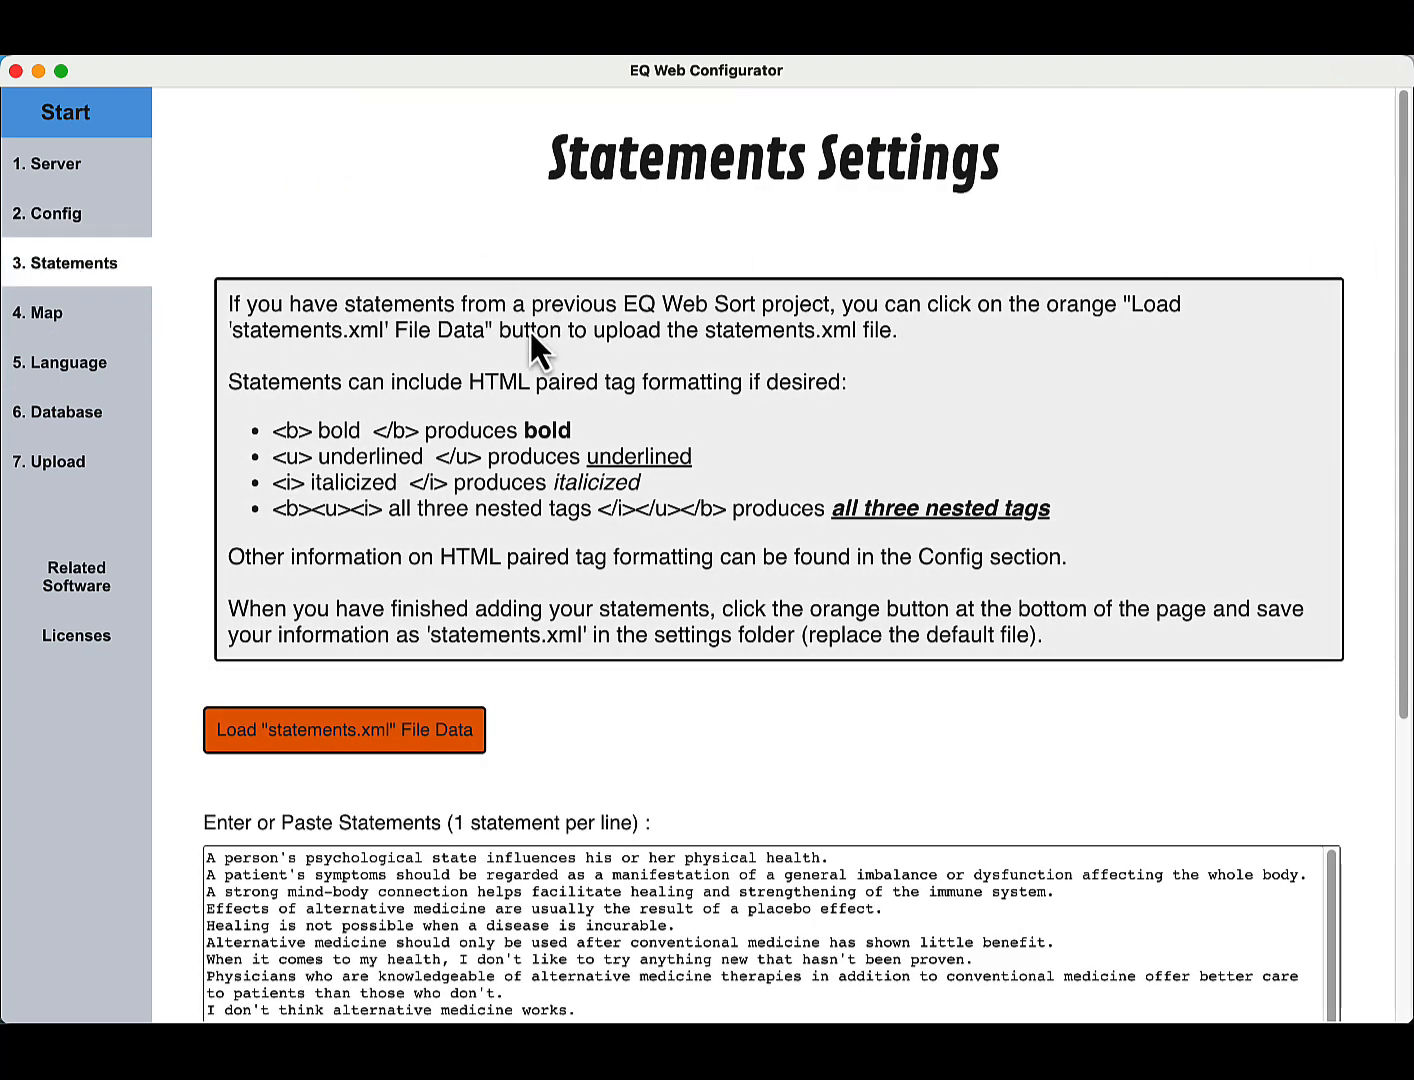
scroll(529, 326, "down", 4)
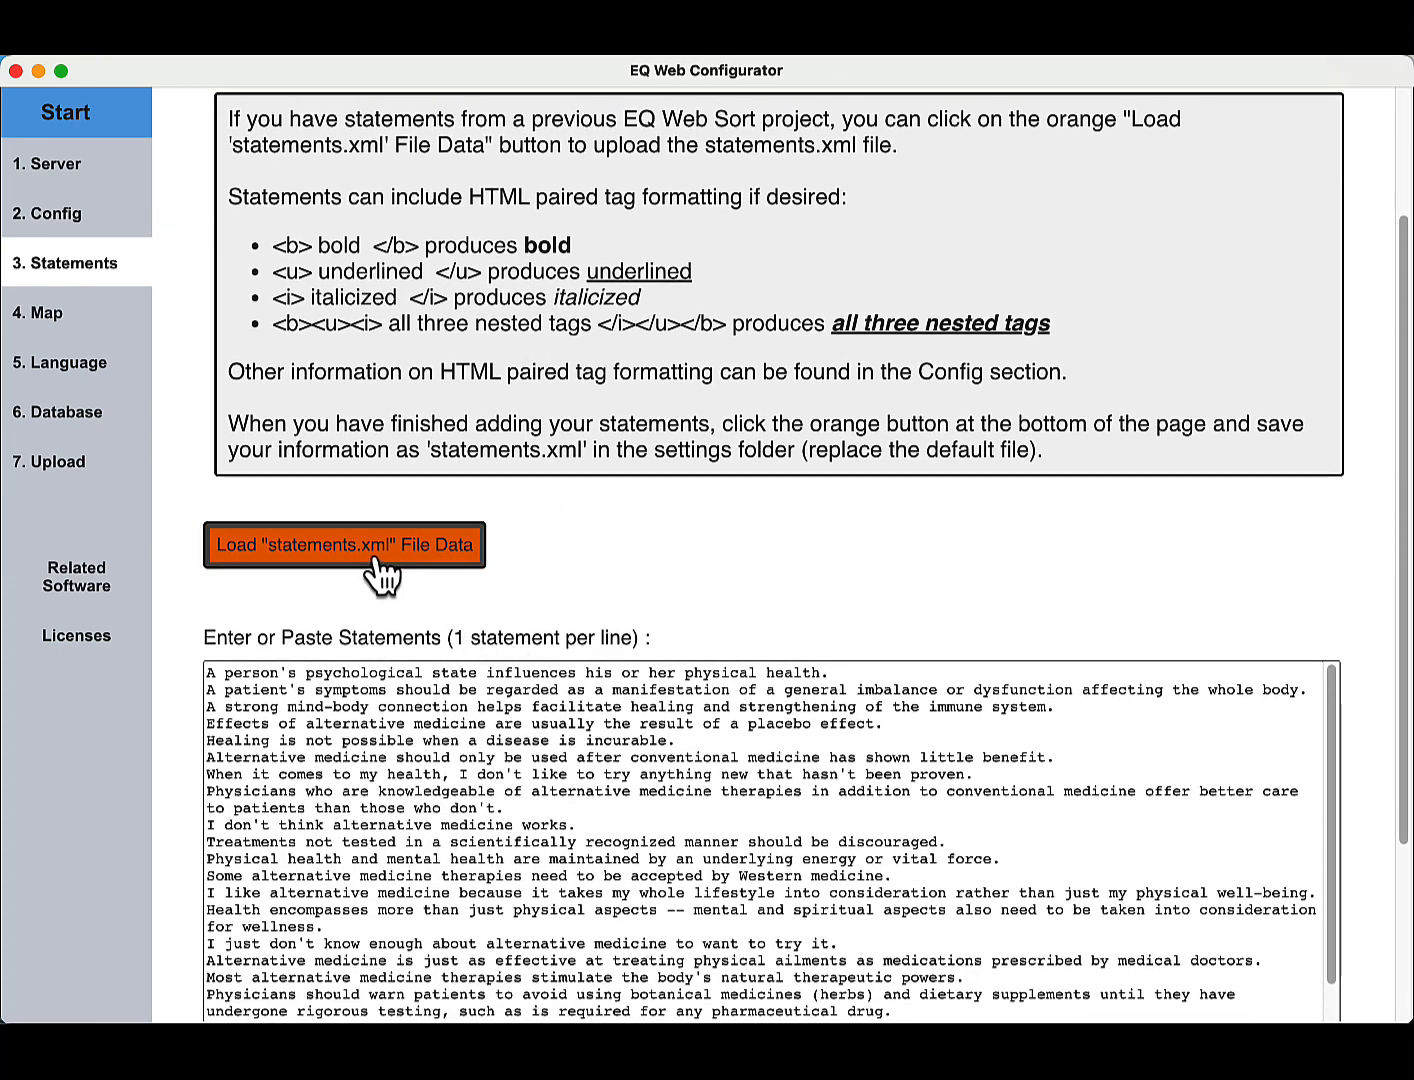
left_click(371, 551)
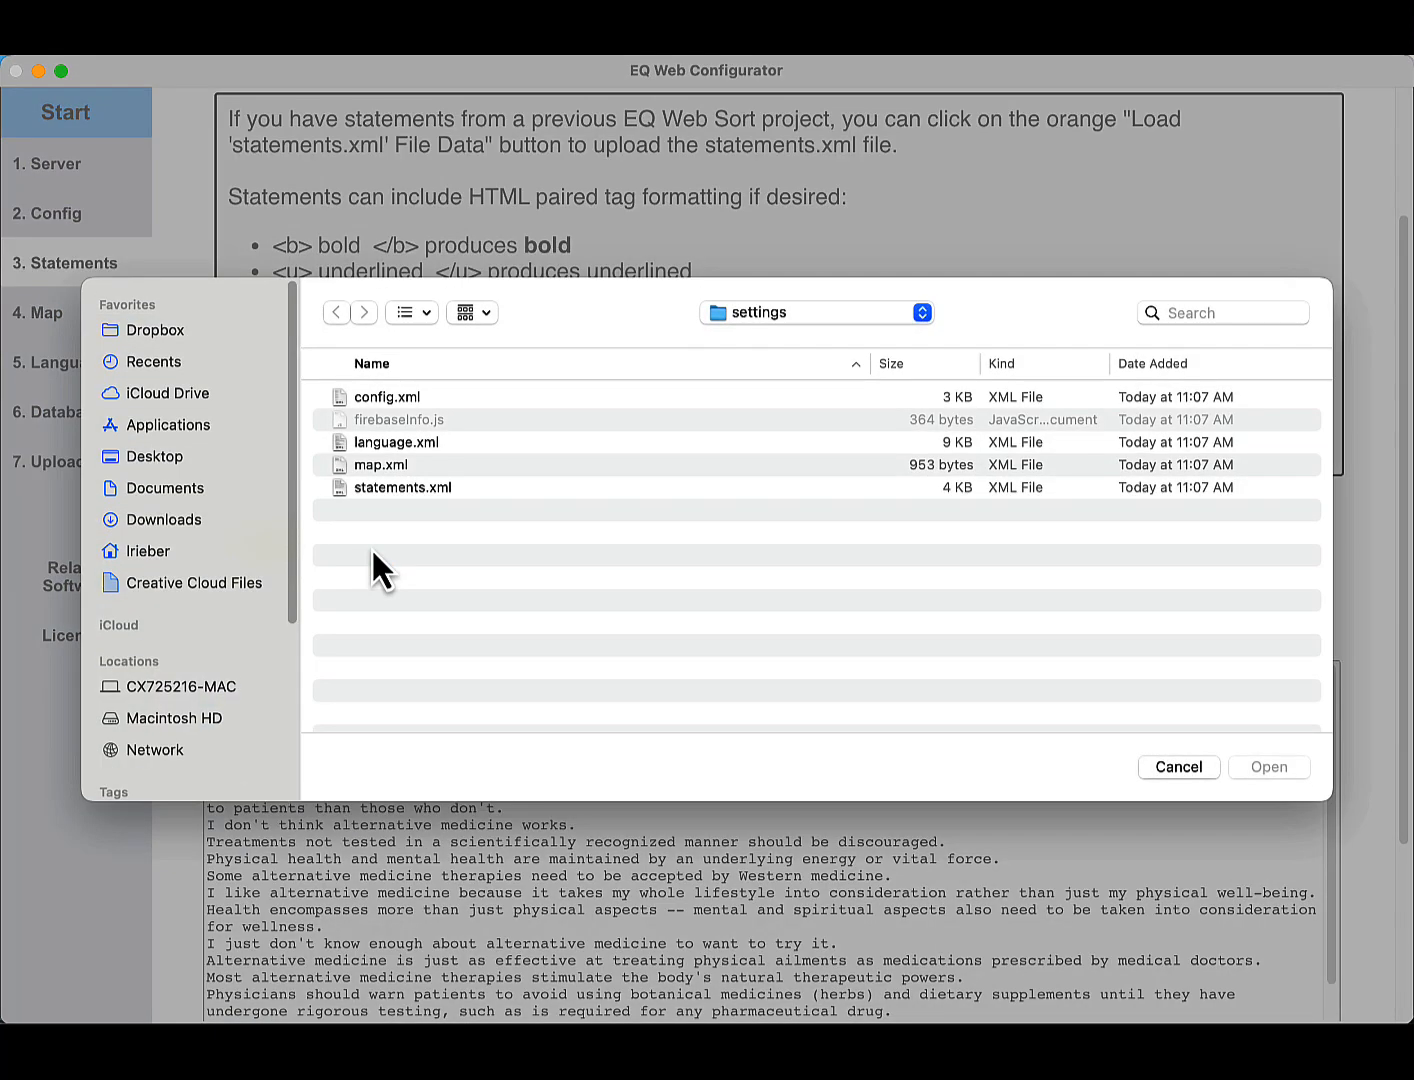
left_click(764, 318)
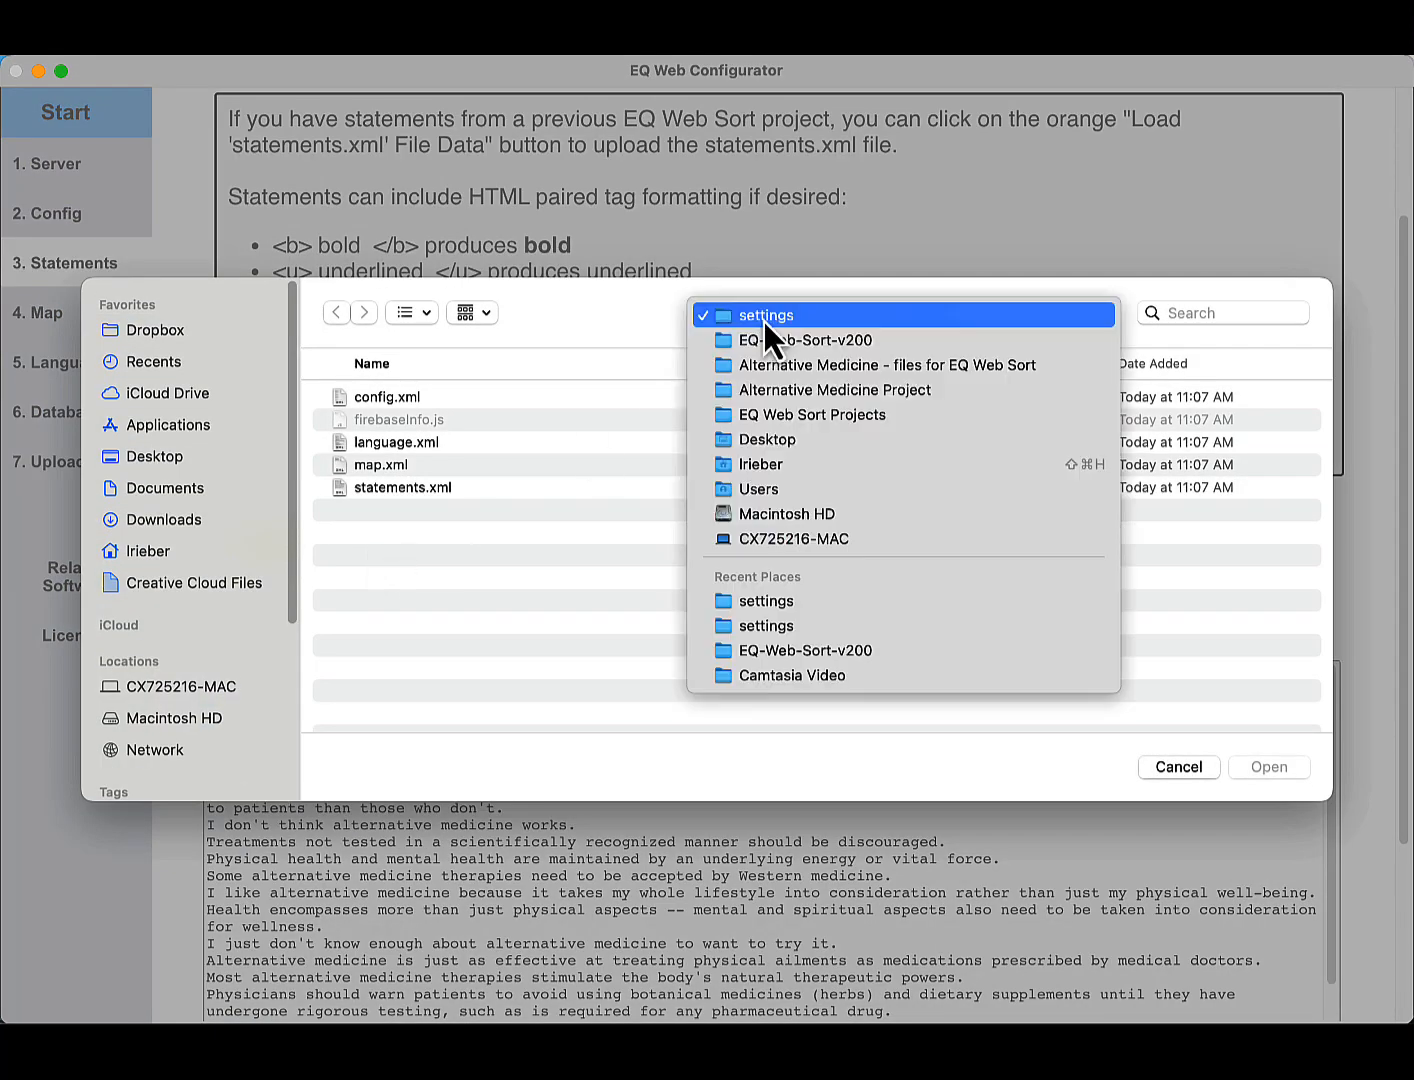
left_click(764, 319)
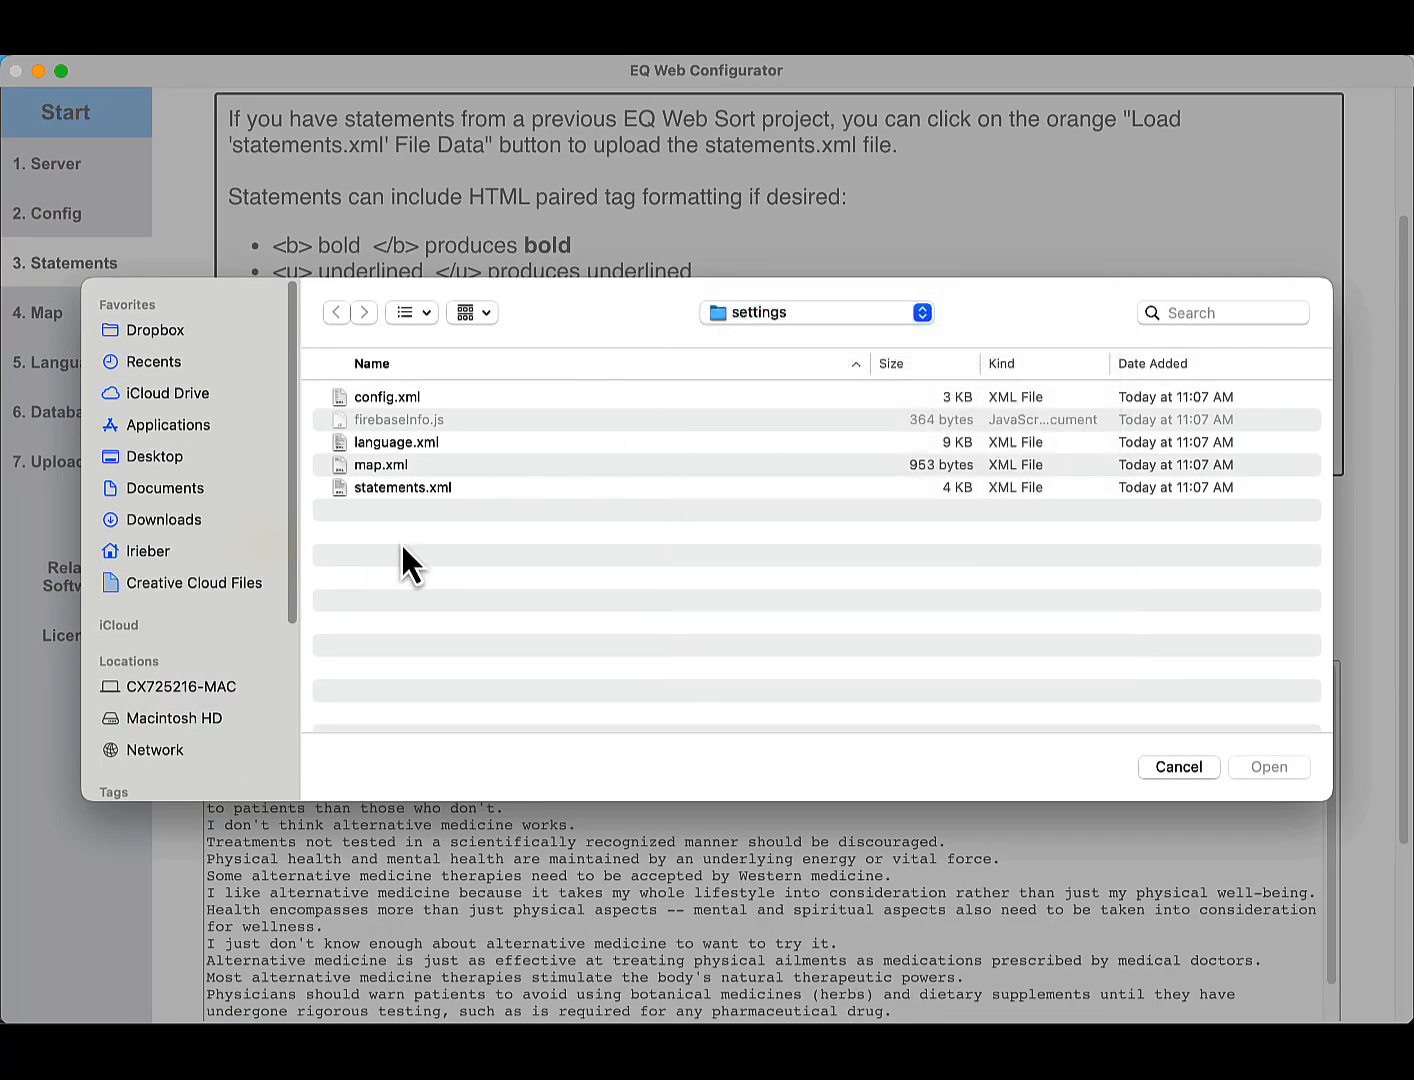
left_click(400, 487)
left_click(1261, 769)
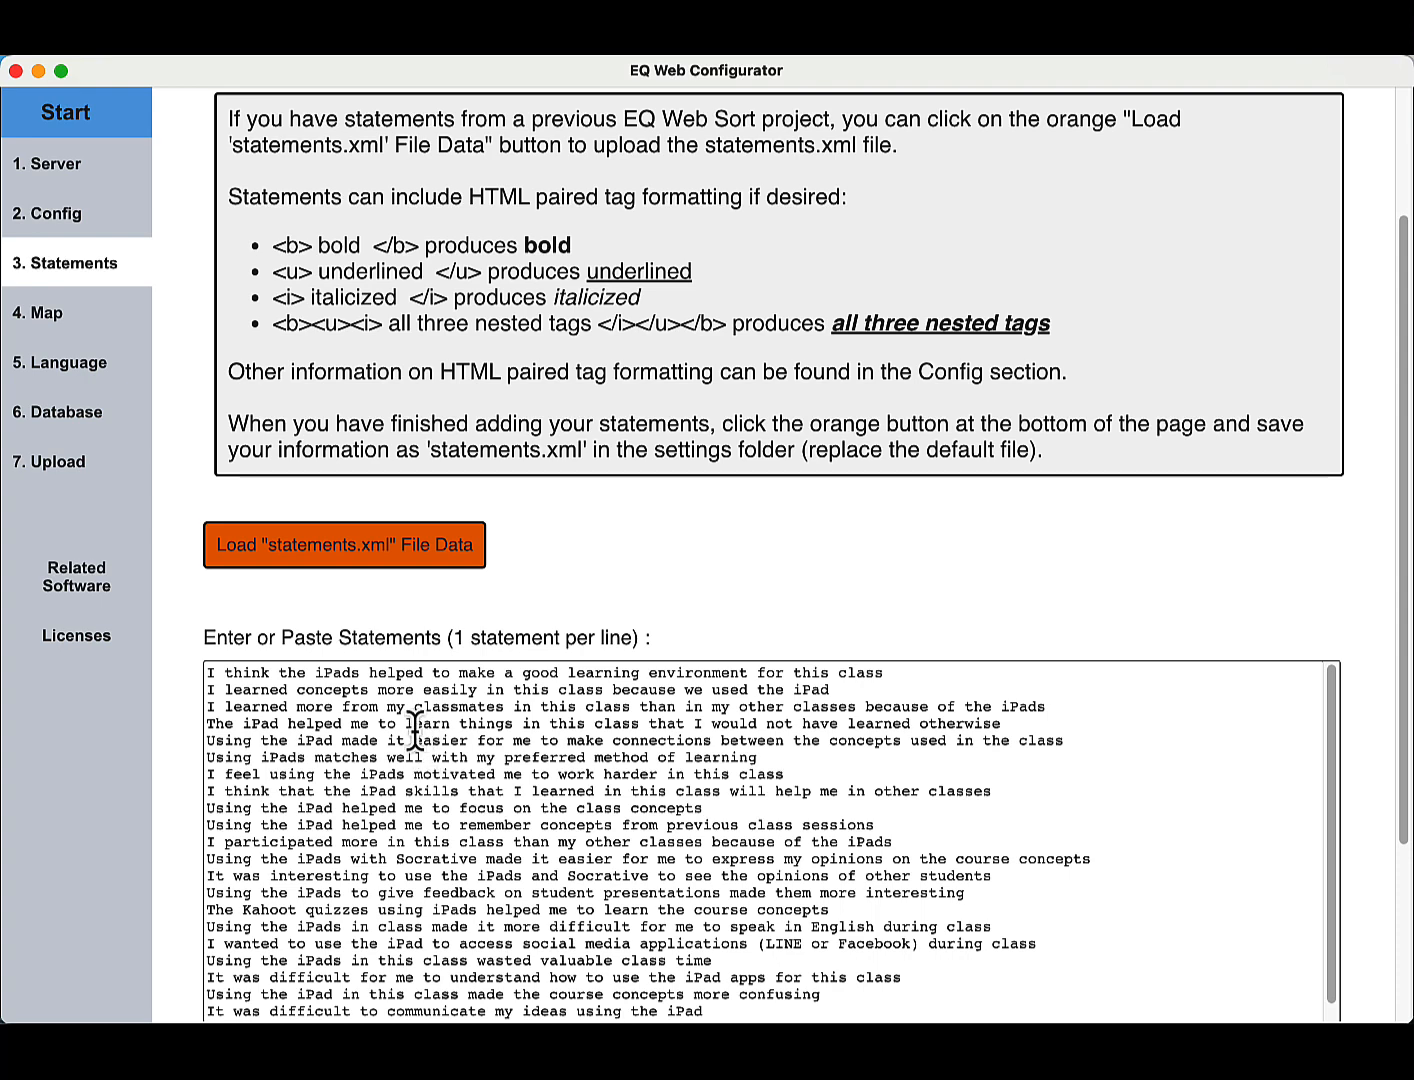
- Replace all the loaded iPad statements with the copied alternative medicine statements, one per line
left_click(416, 734)
key("super+a")
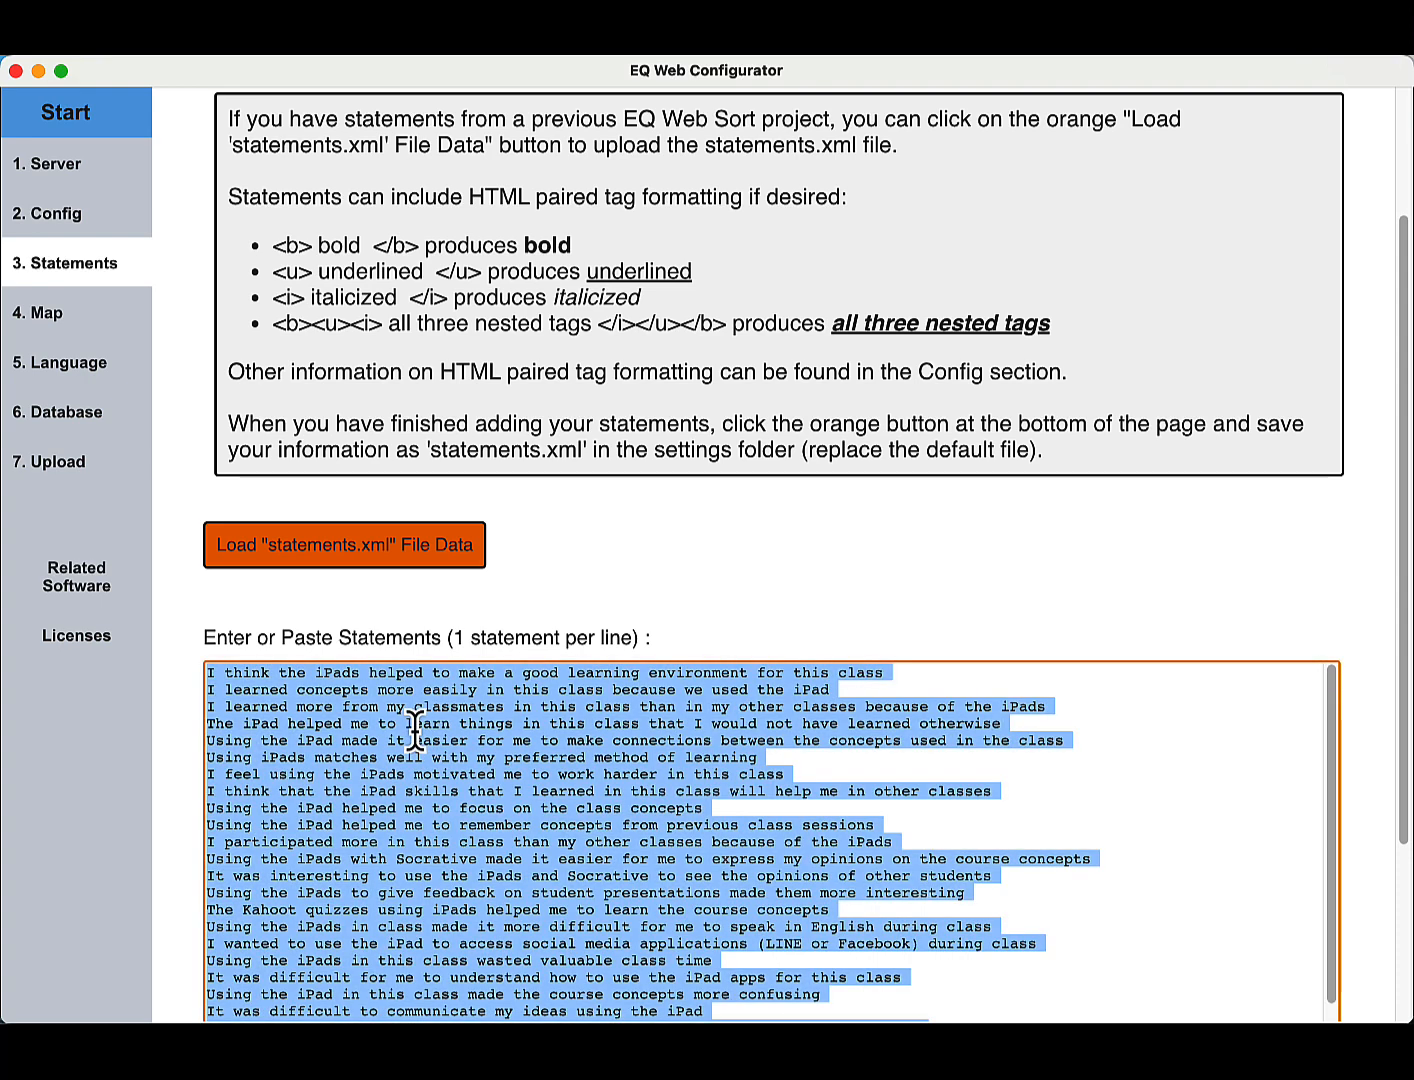
key("BackSpace")
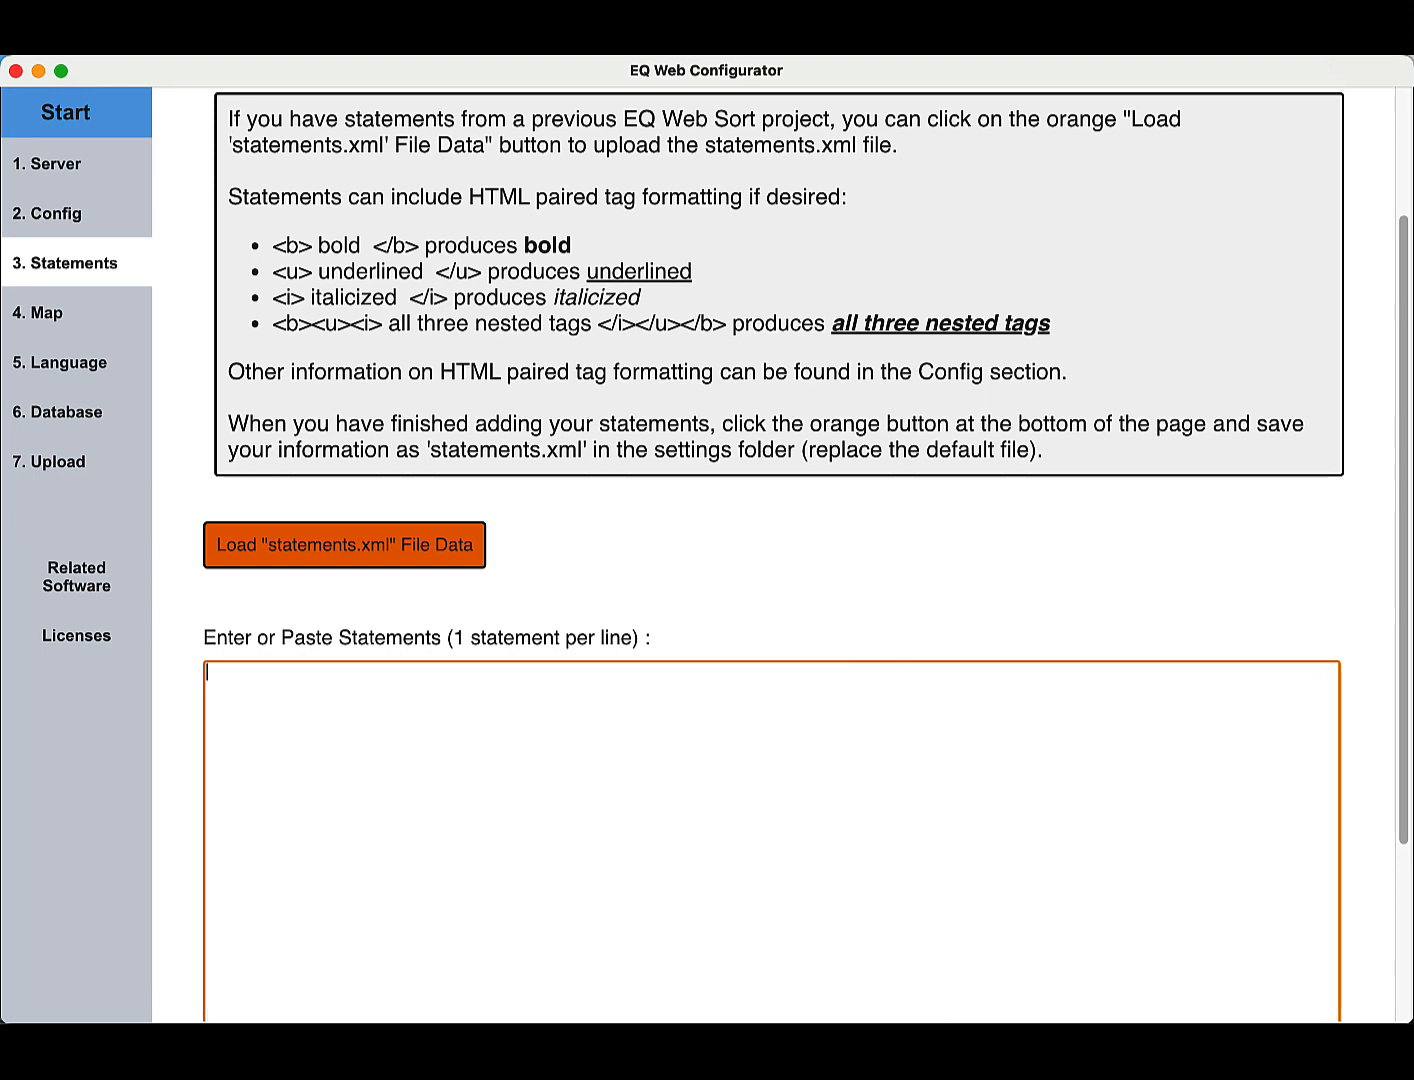
key("super+v")
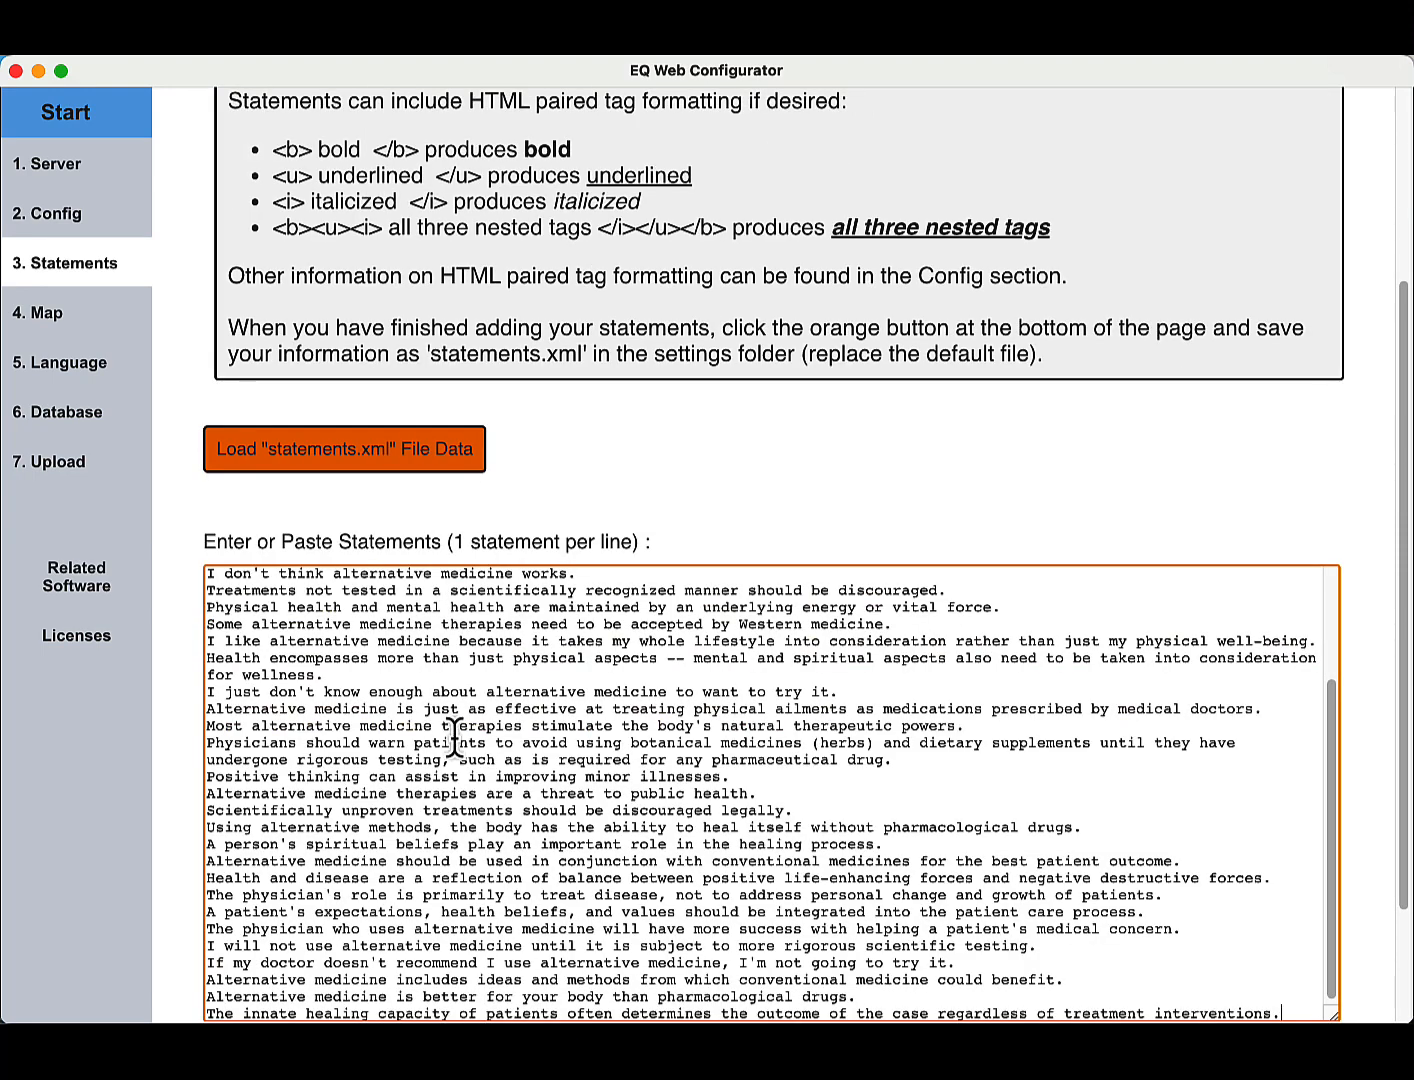
scroll(469, 741, "up", 10)
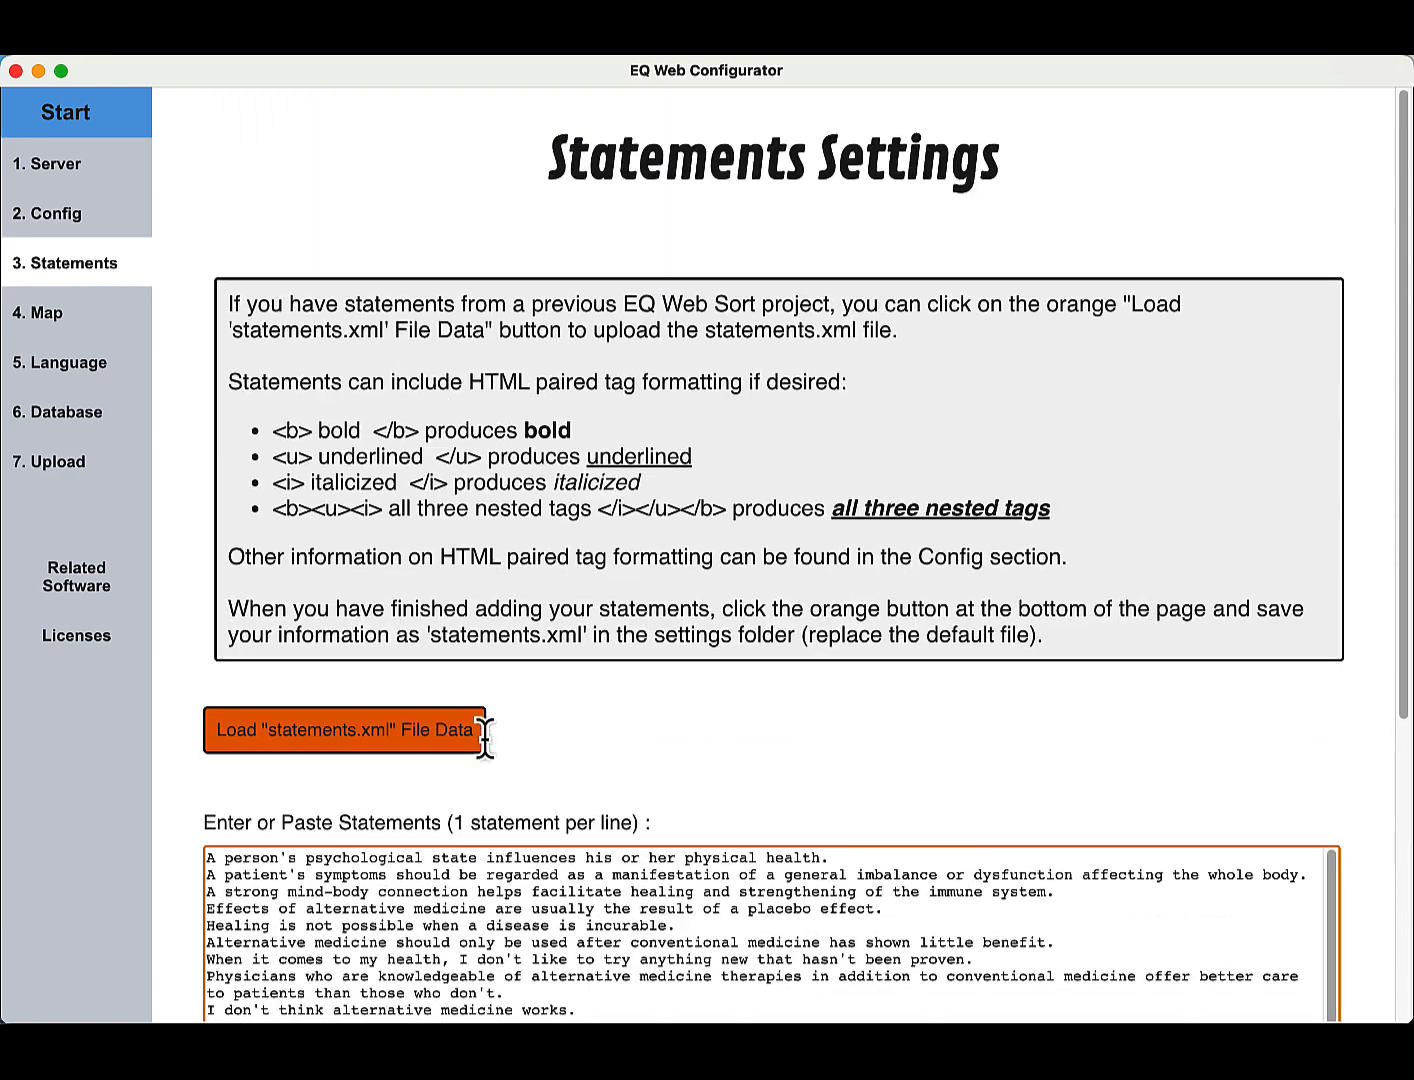
scroll(506, 850, "down", 10)
scroll(826, 810, "down", 5)
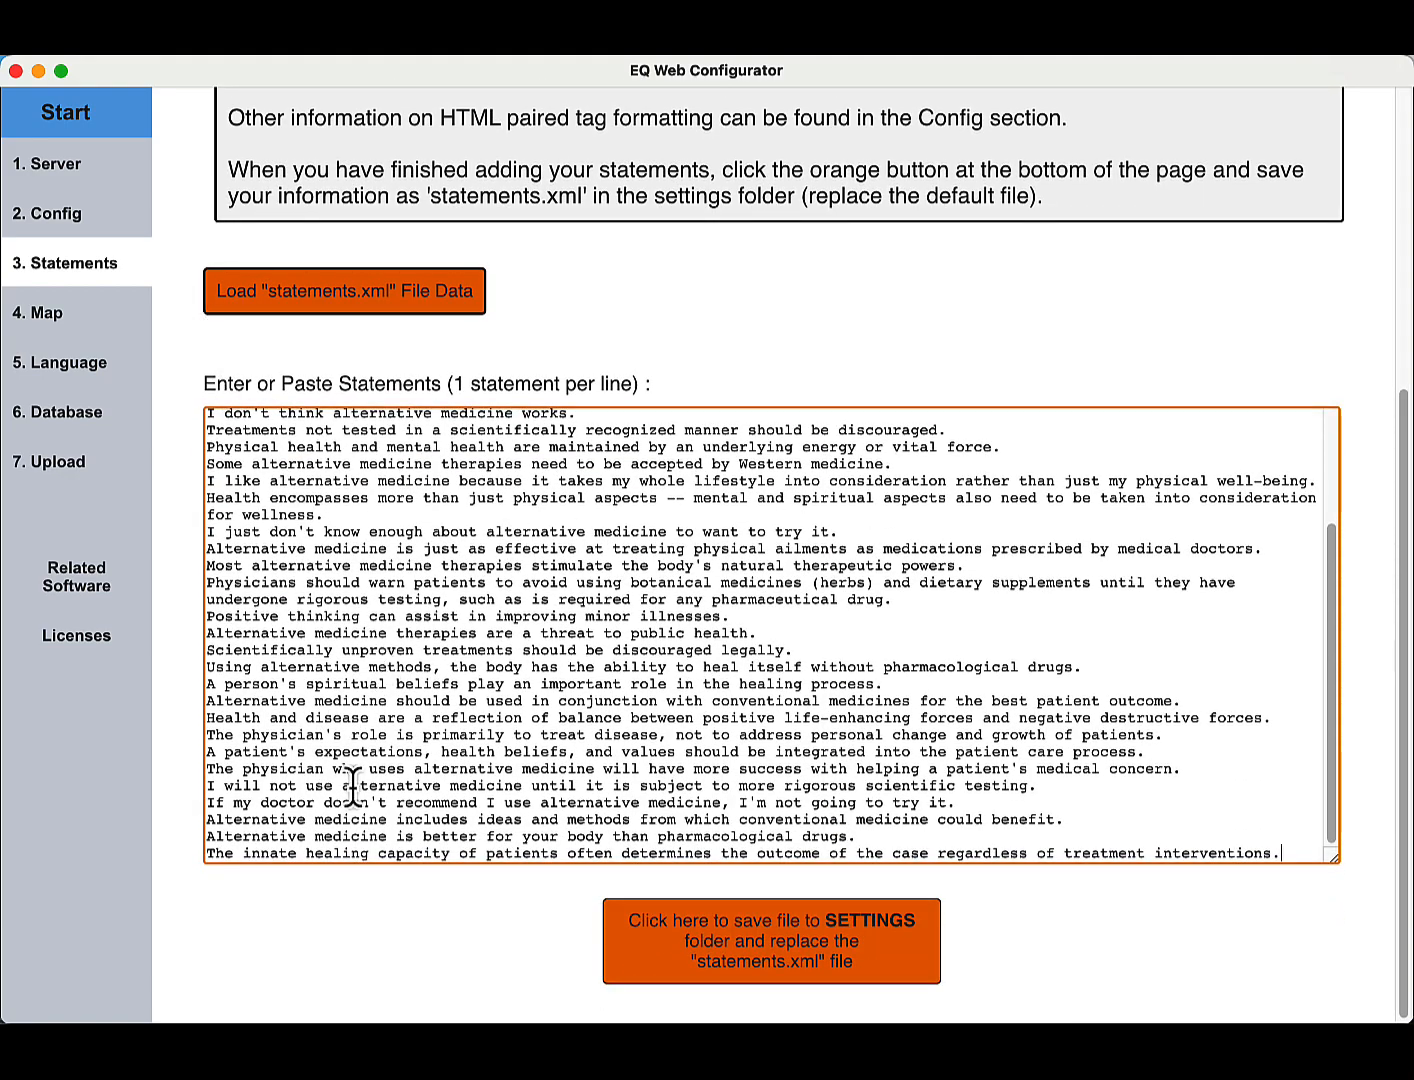
- Save the statements as statements.xml in the settings folder, replacing the existing file
left_click(797, 948)
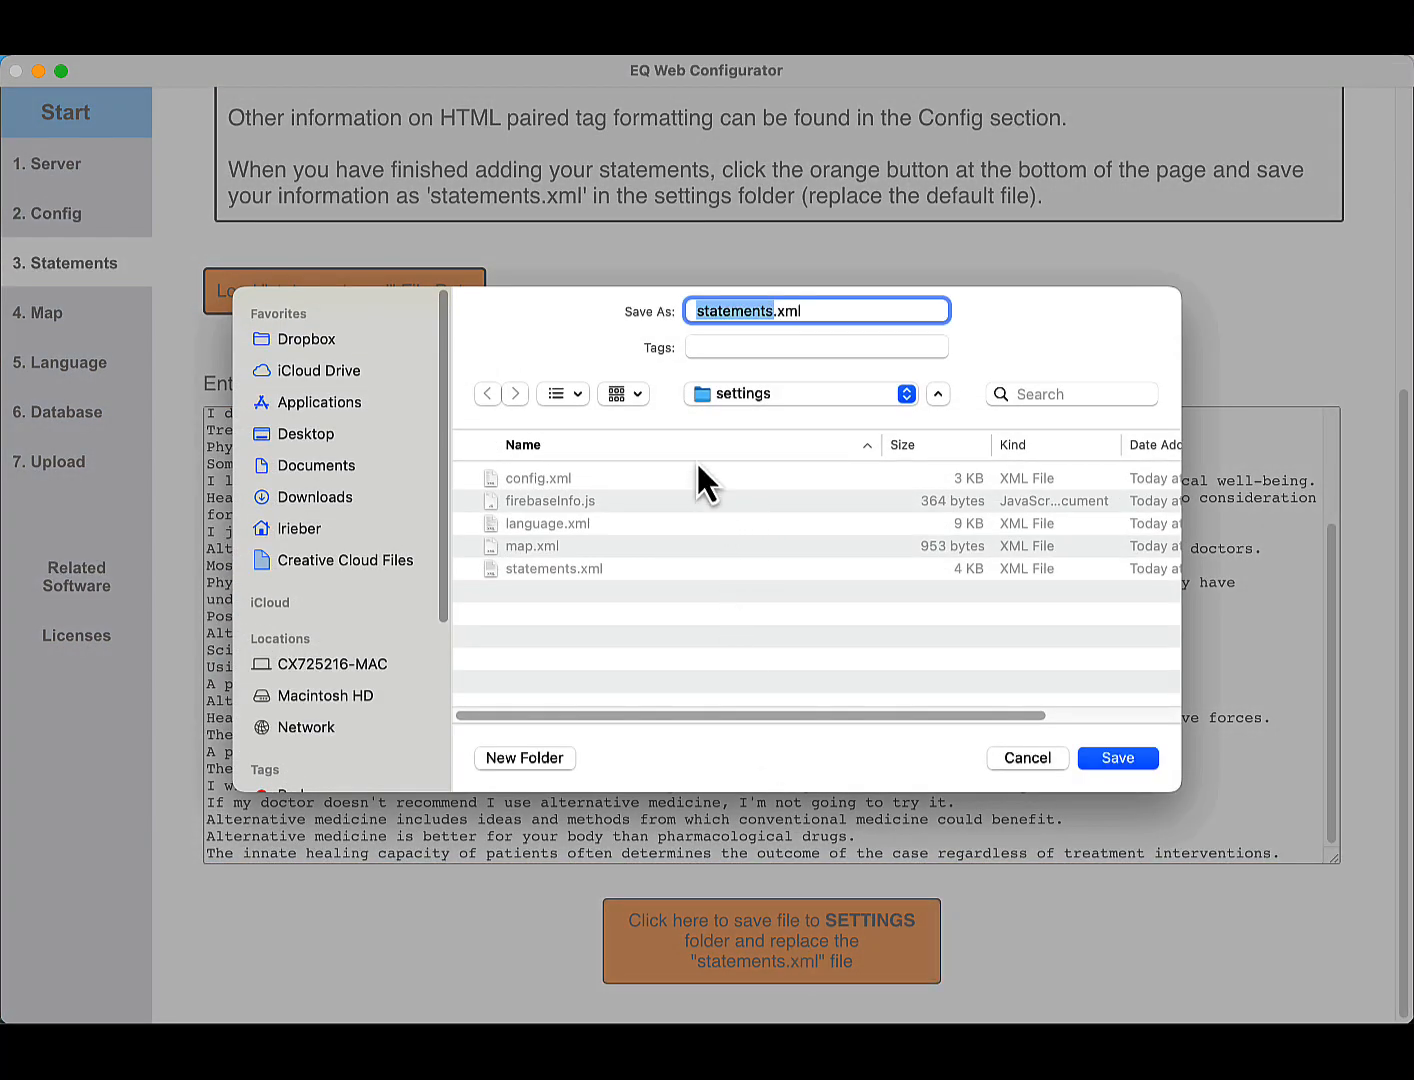
left_click(724, 398)
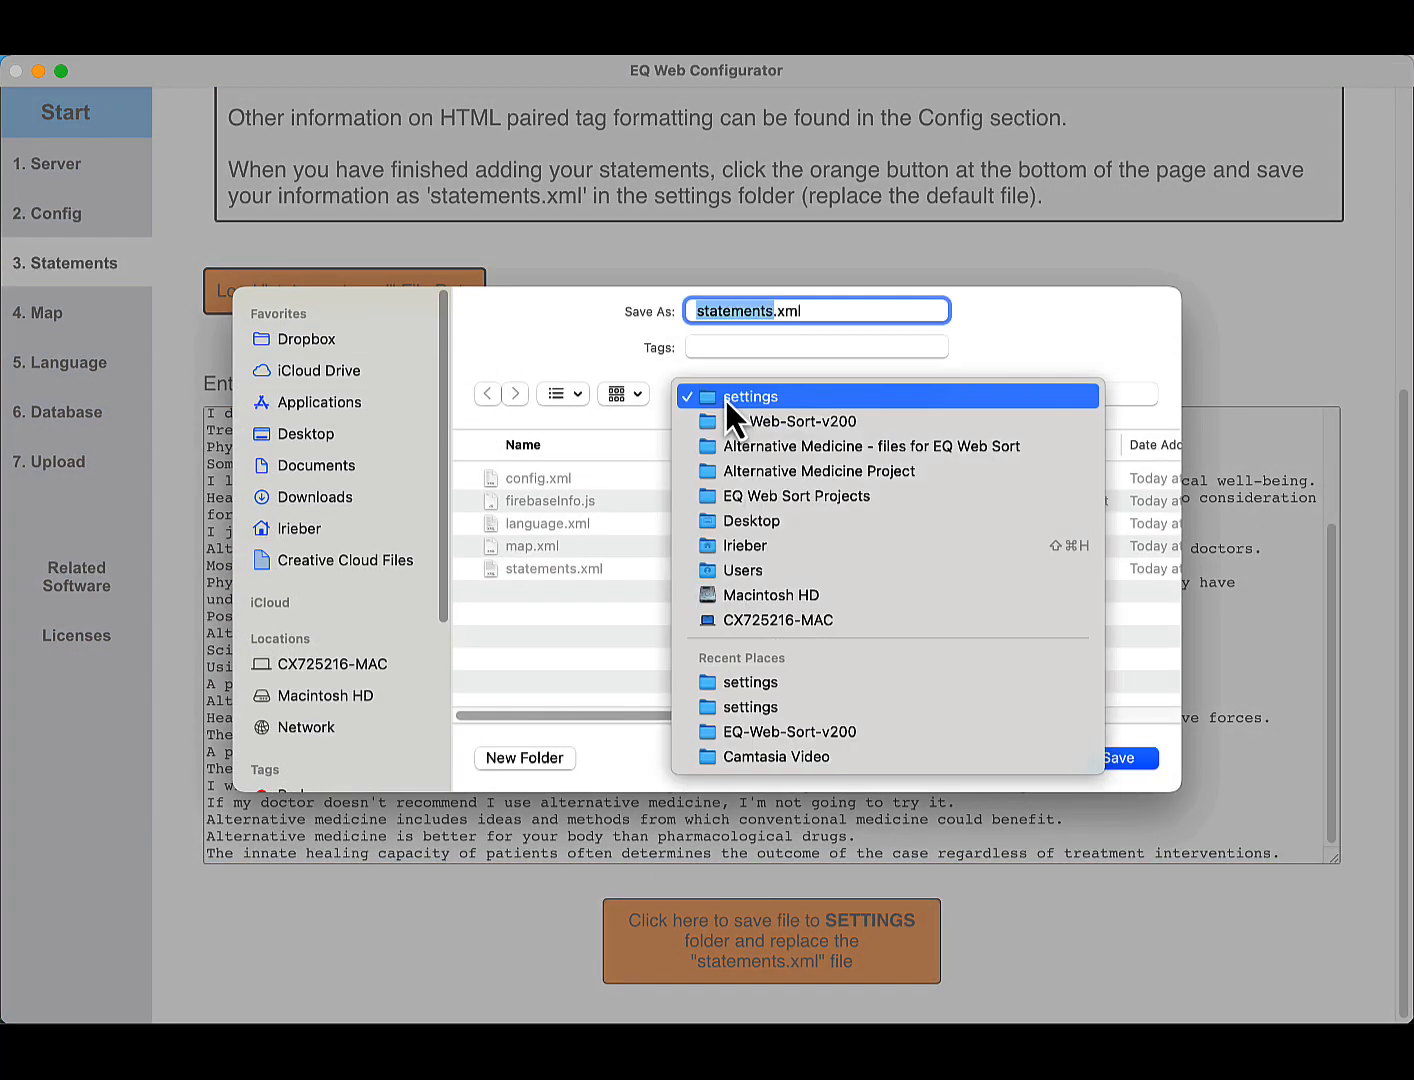
left_click(725, 398)
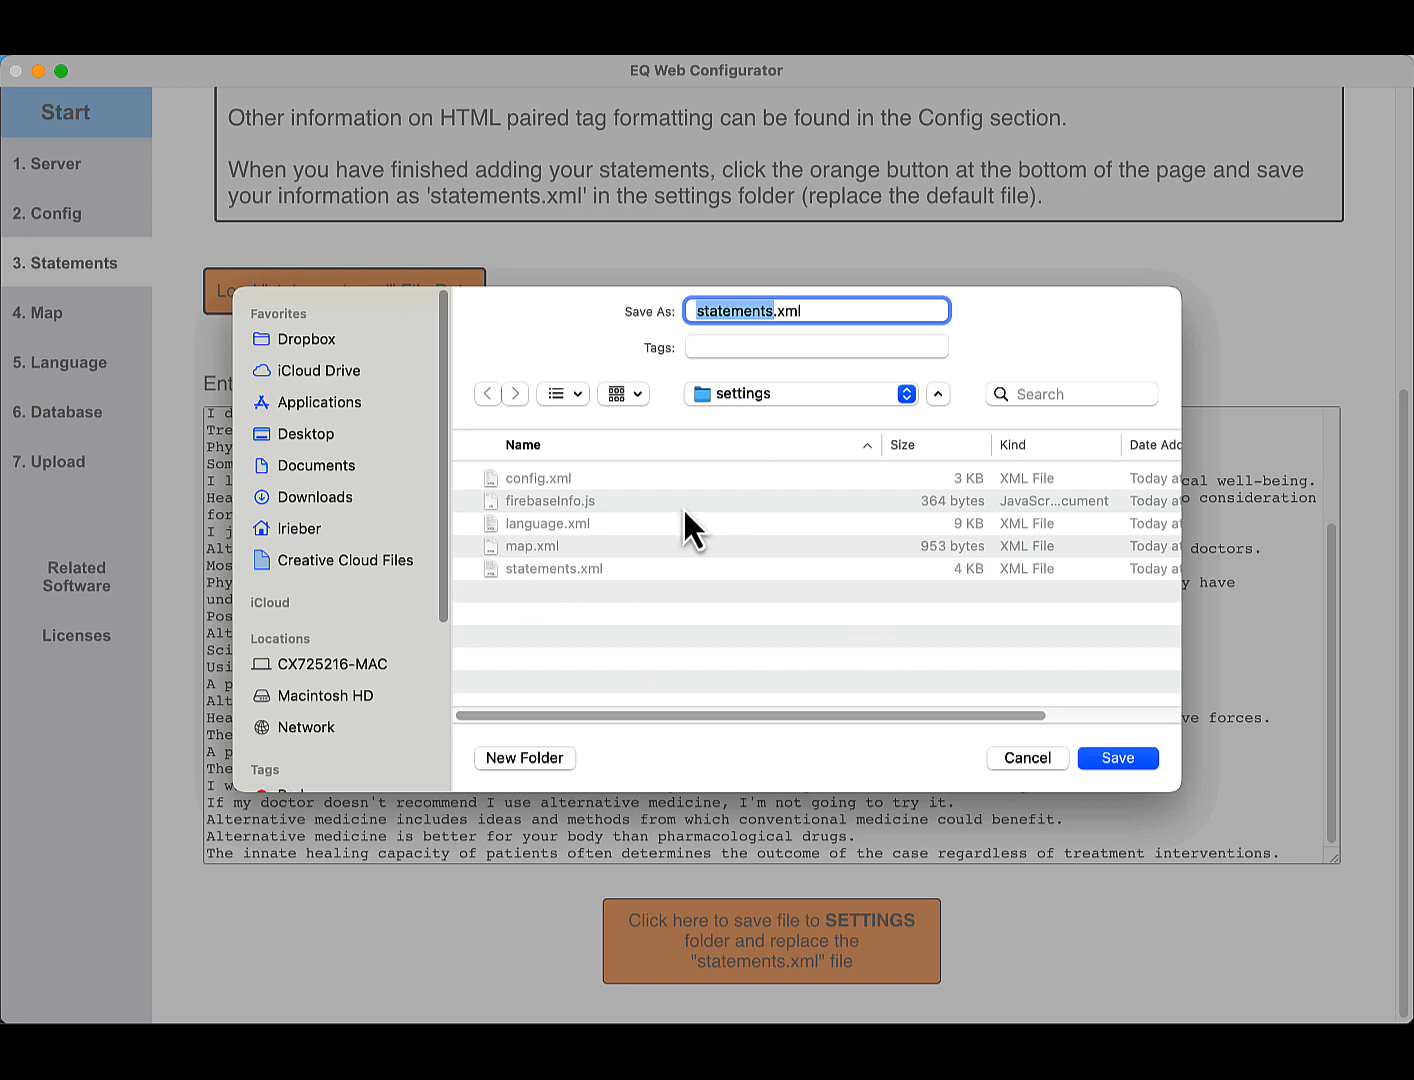
left_click(1115, 759)
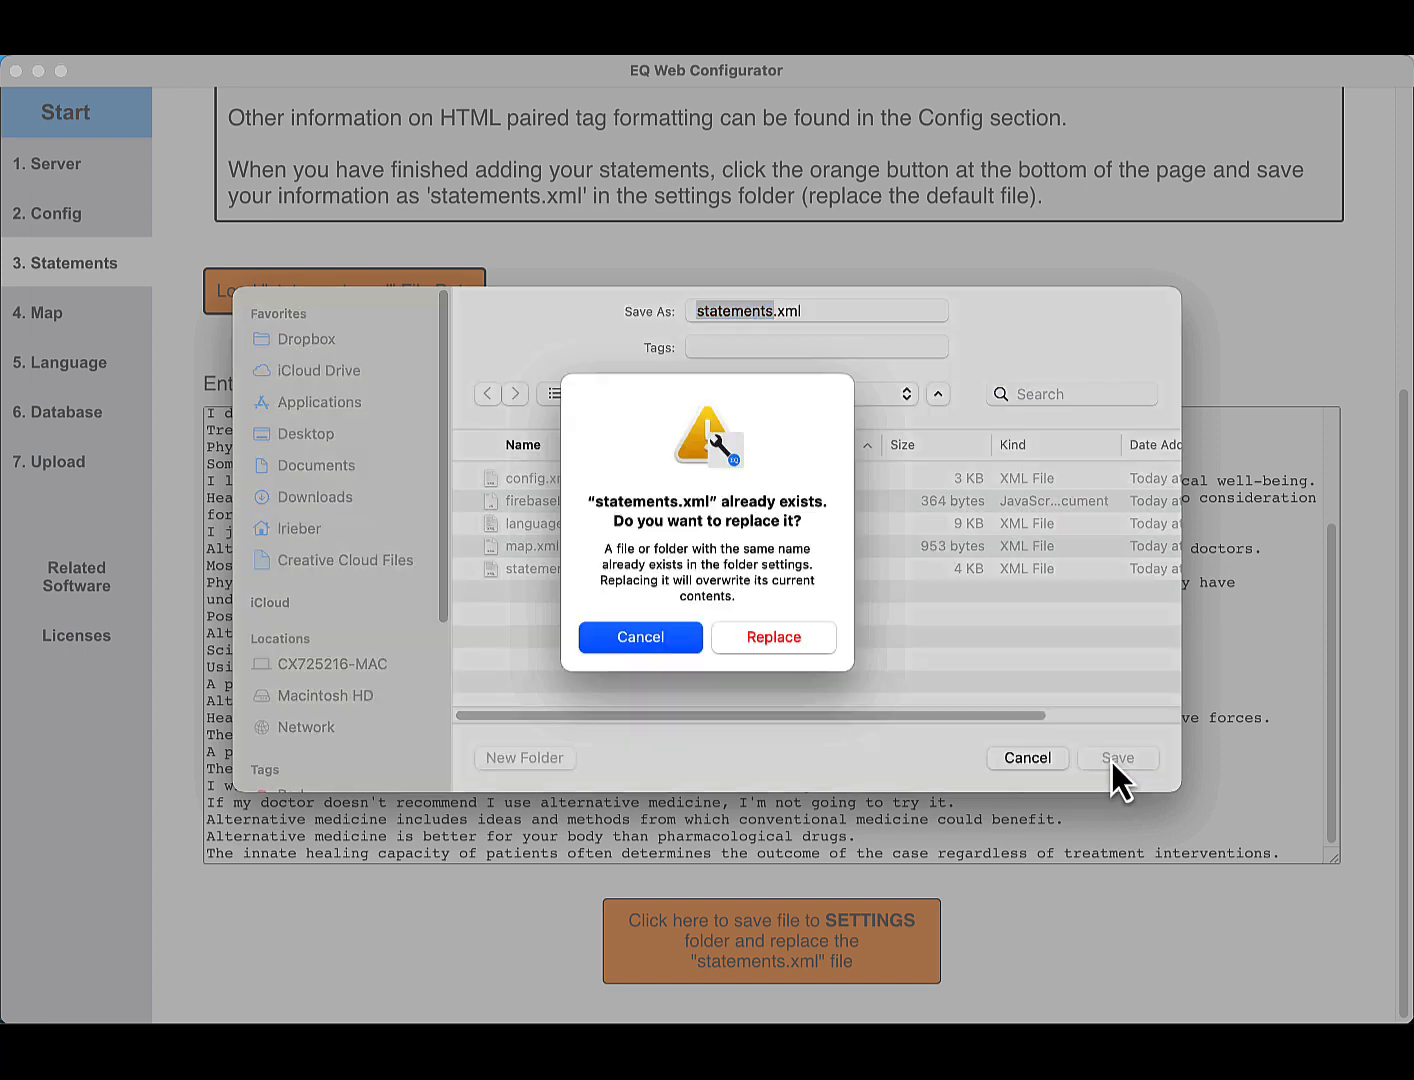
left_click(776, 653)
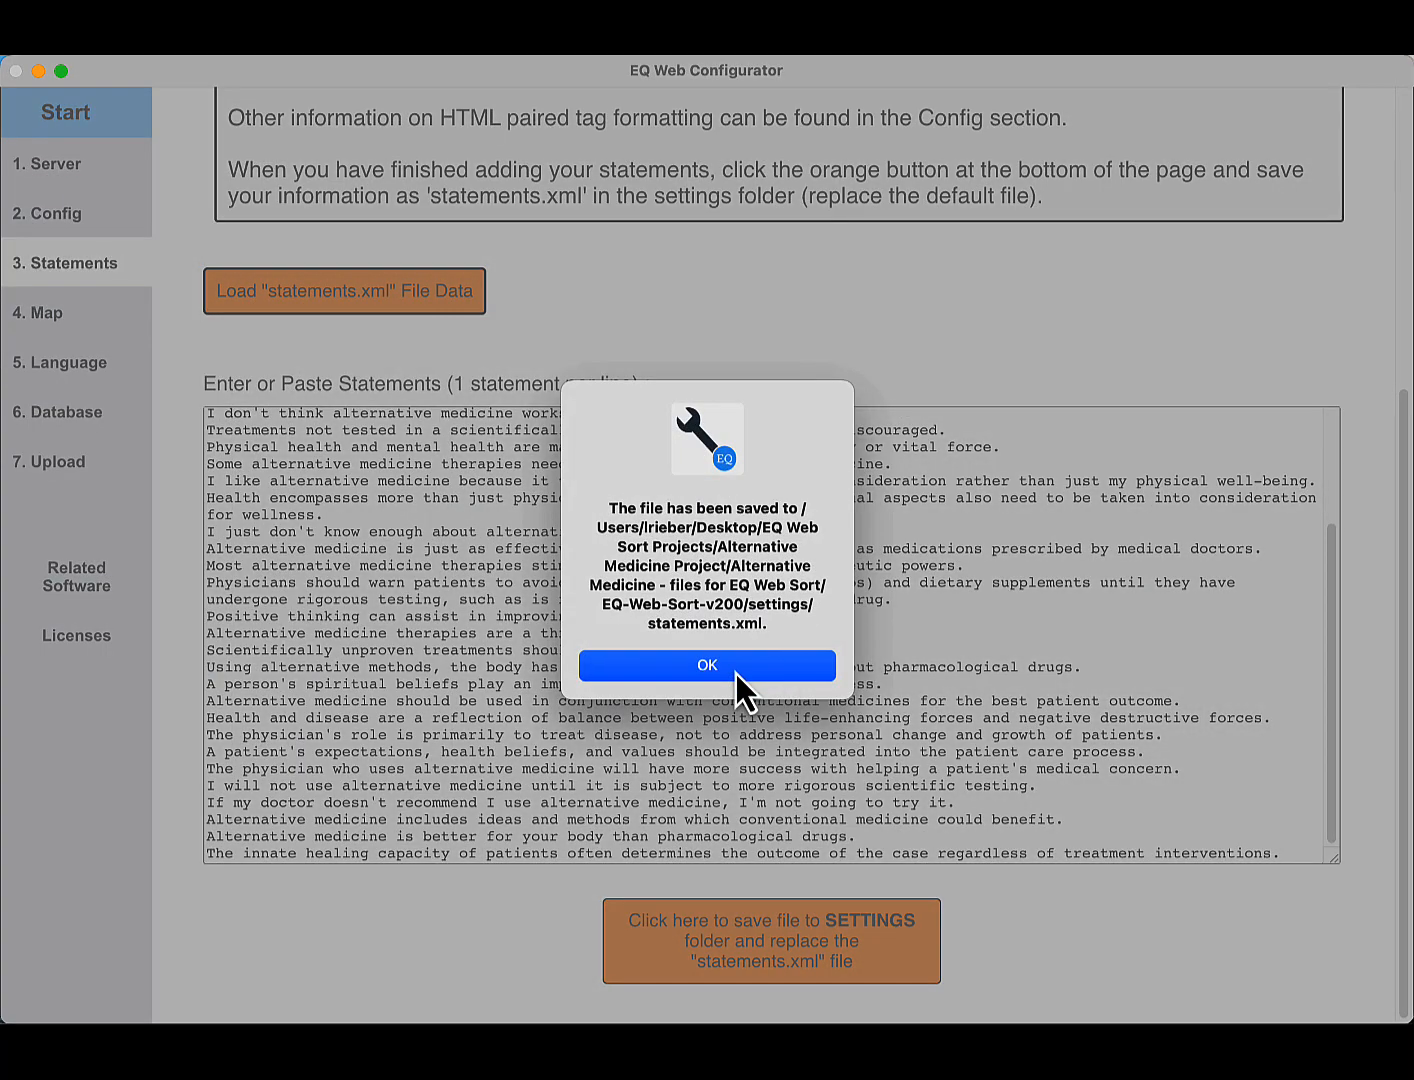
left_click(737, 676)
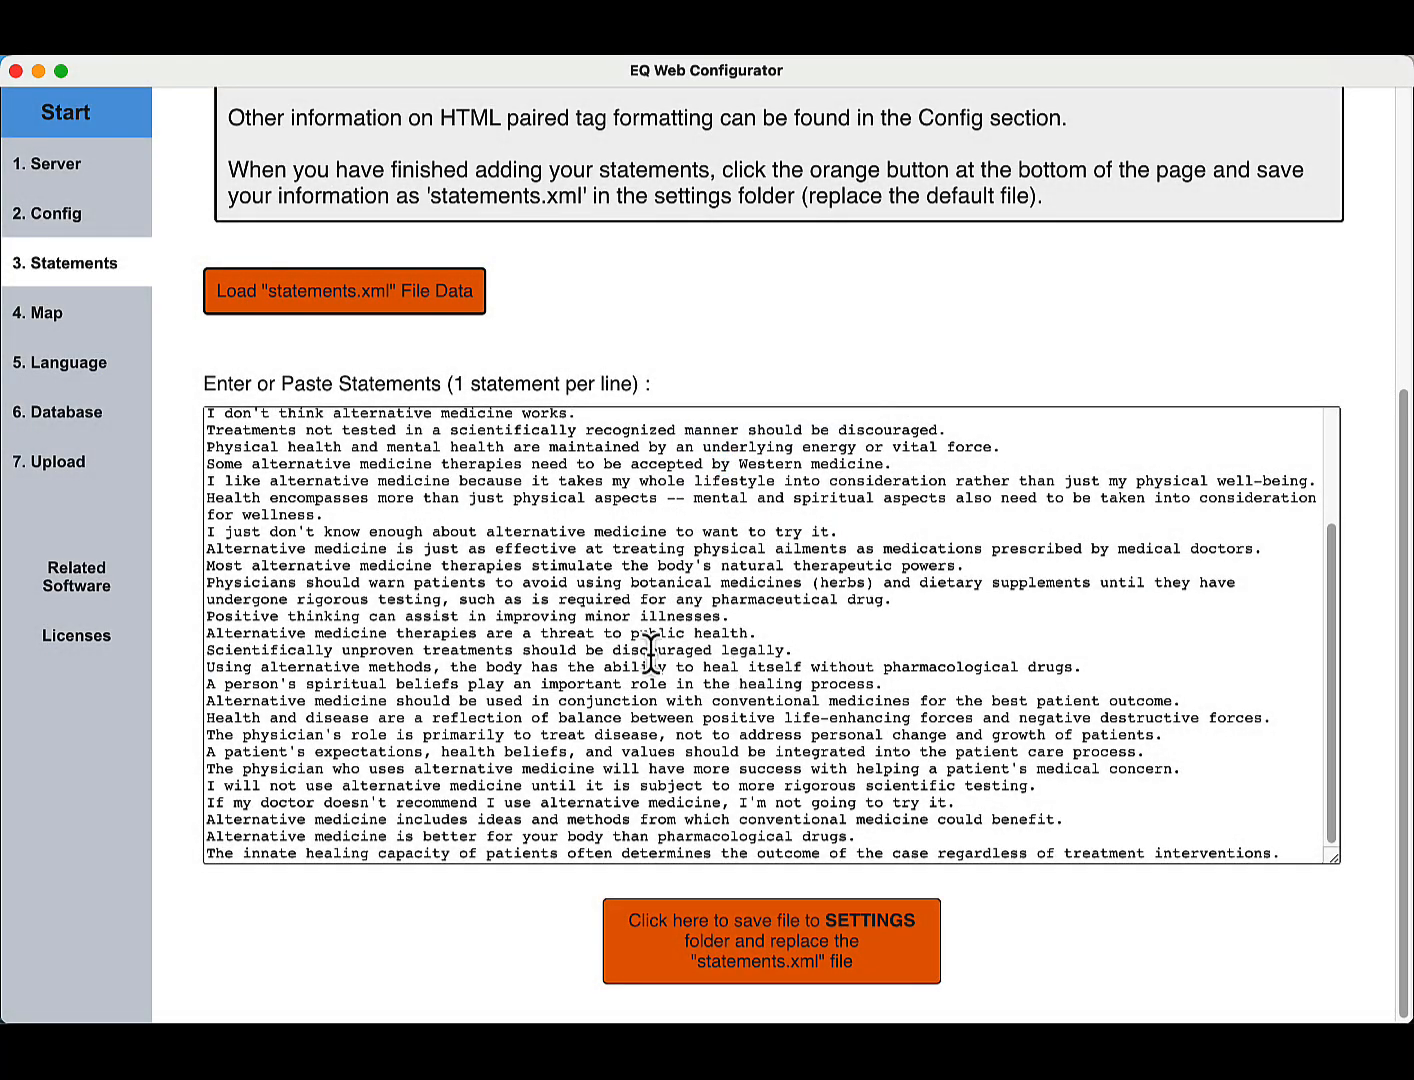
- Open the Q Sort Grid Settings and load the map.xml file from the settings folder
left_click(48, 314)
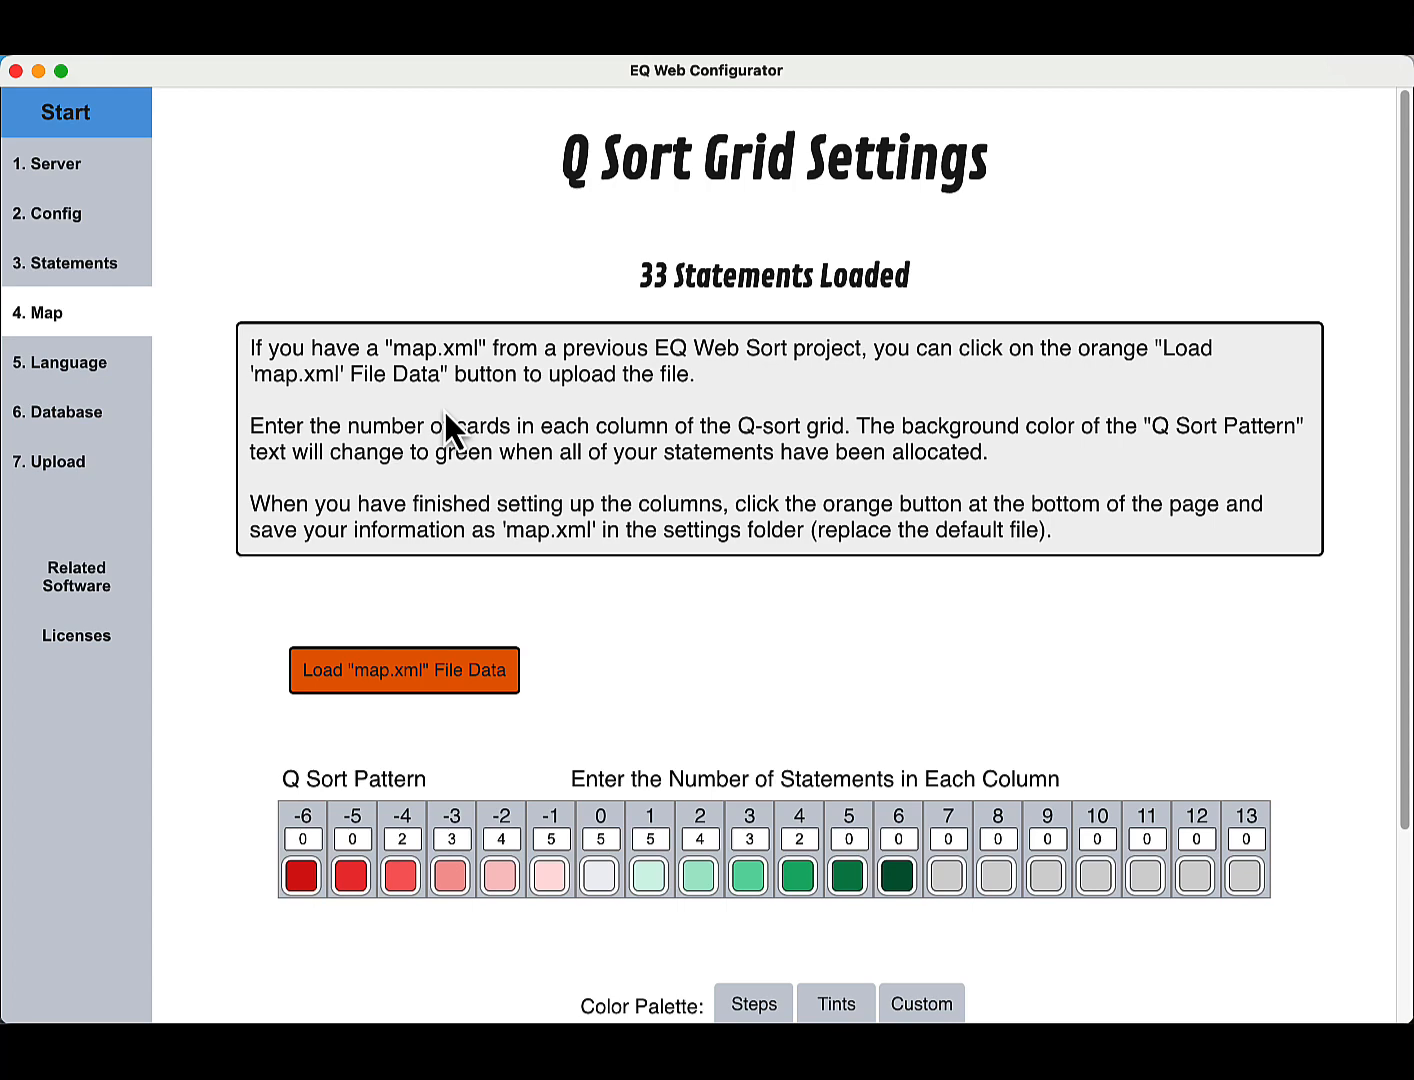
scroll(446, 413, "down", 3)
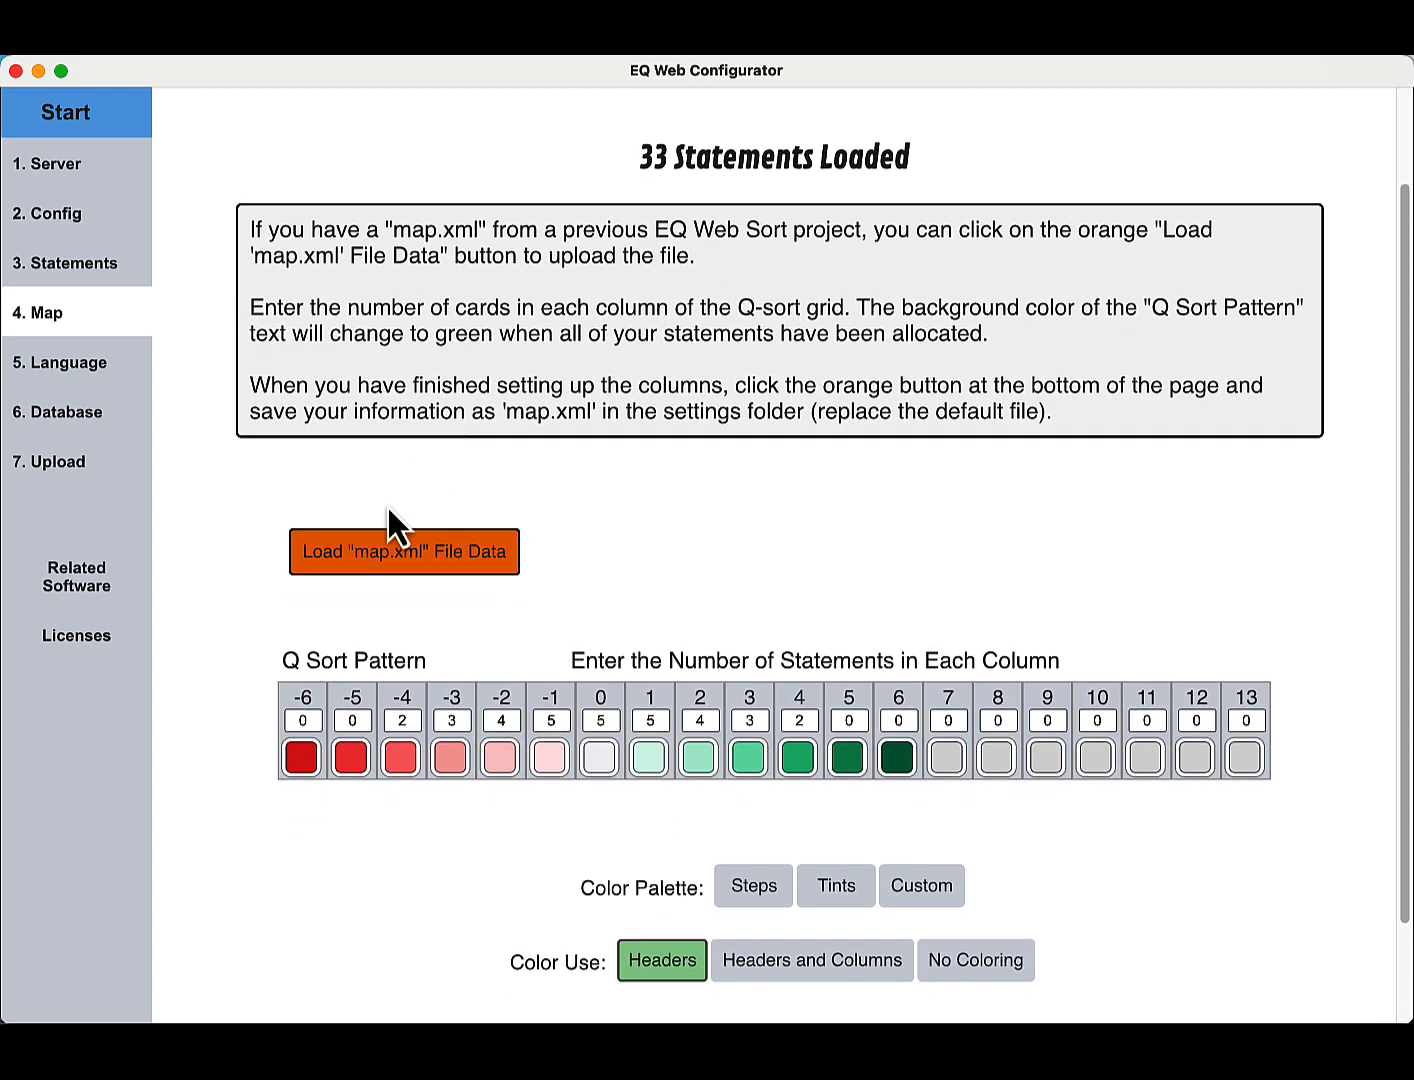
left_click(407, 565)
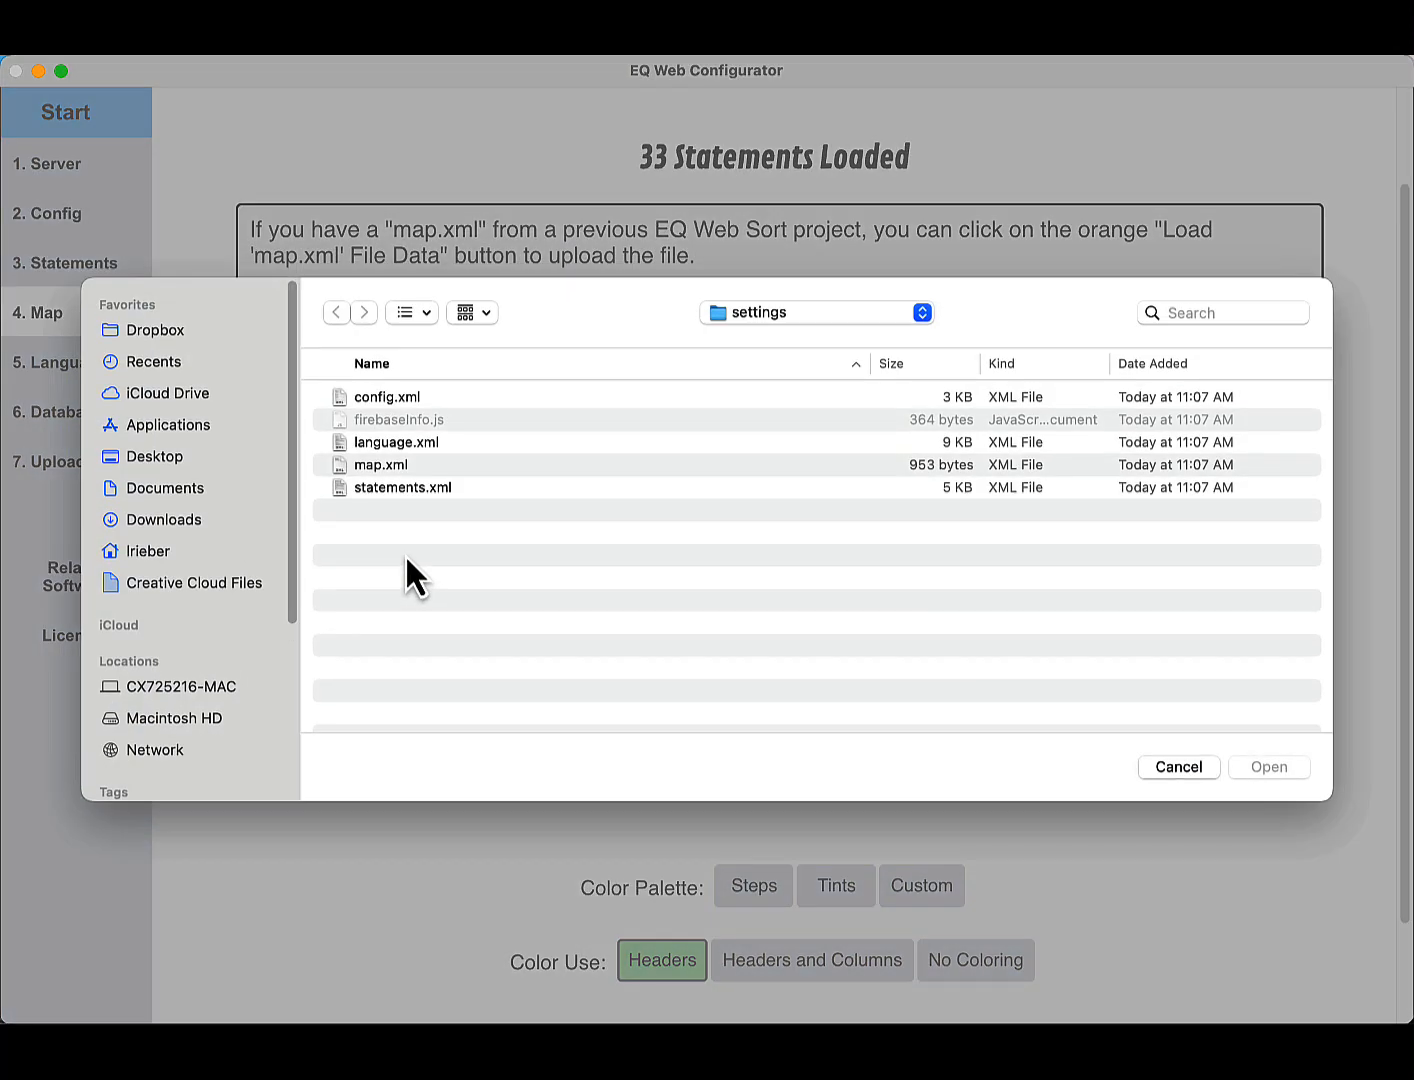
double_click(384, 467)
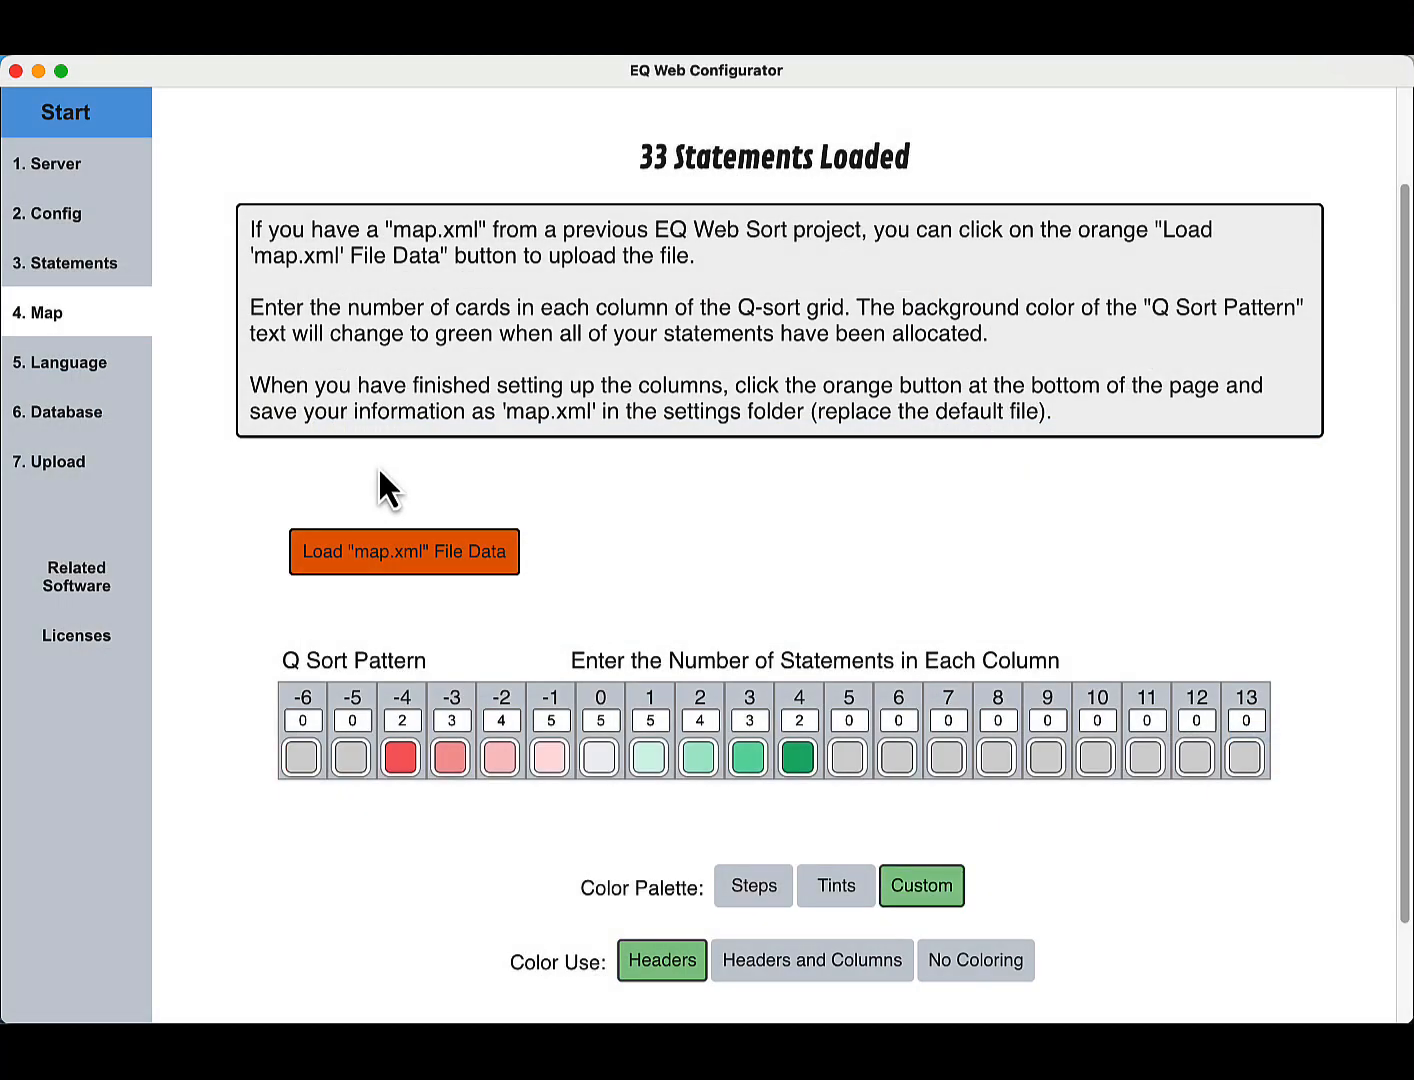
- Save the Q sort grid as map.xml in the project's settings folder, replacing the existing file
scroll(386, 466, "down", 3)
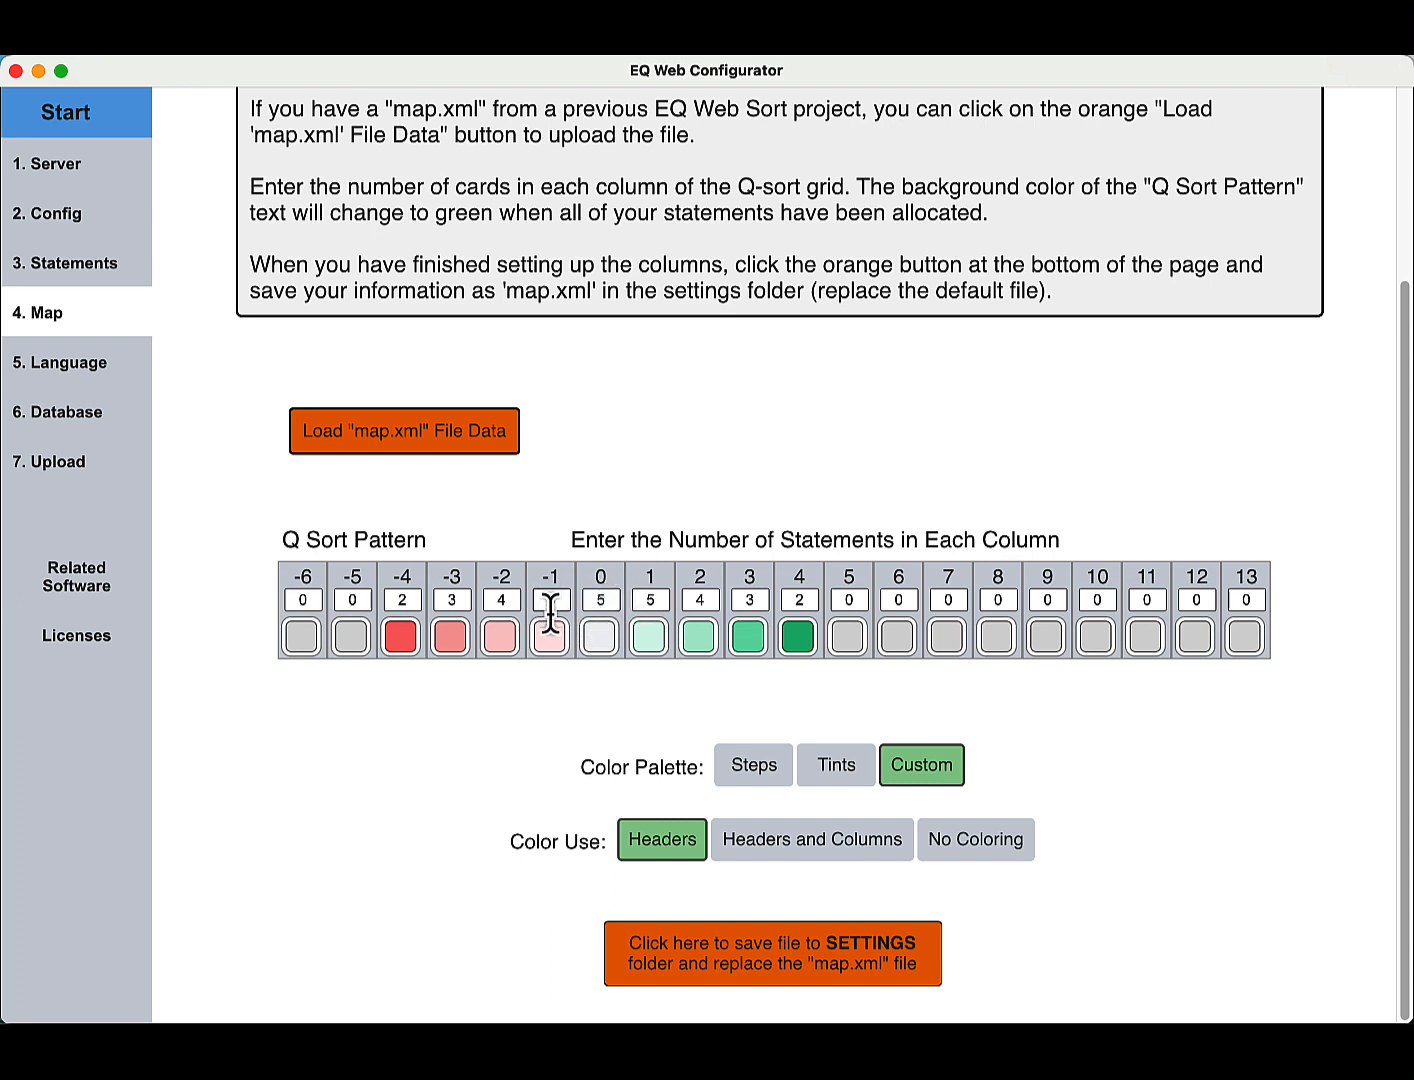
left_click(797, 962)
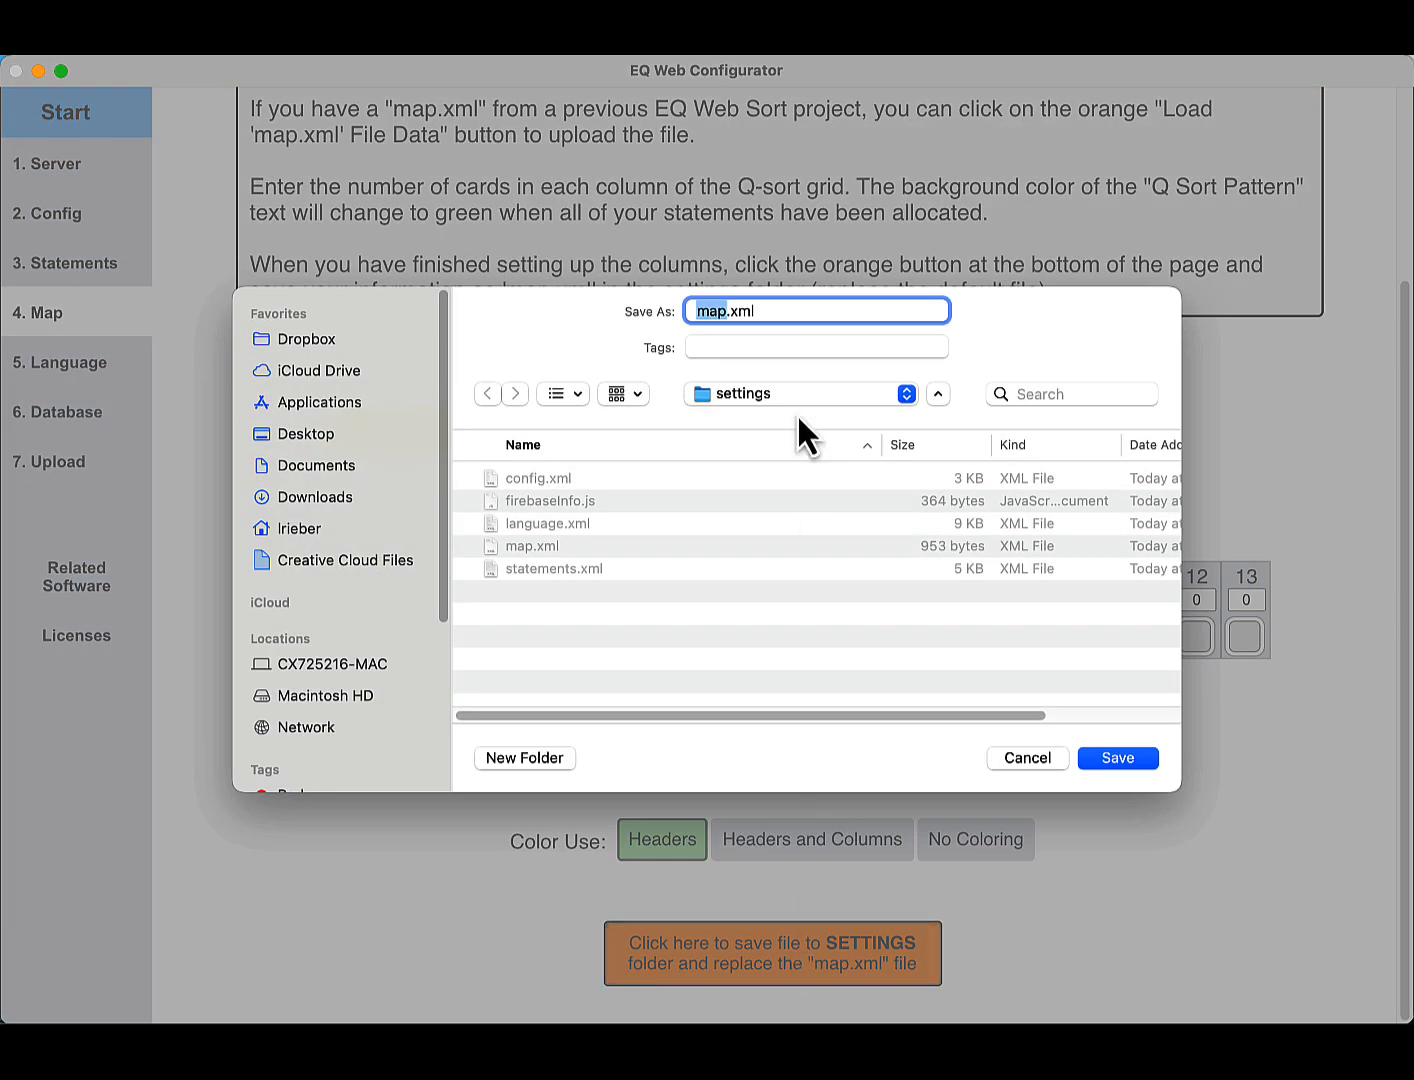
left_click(790, 399)
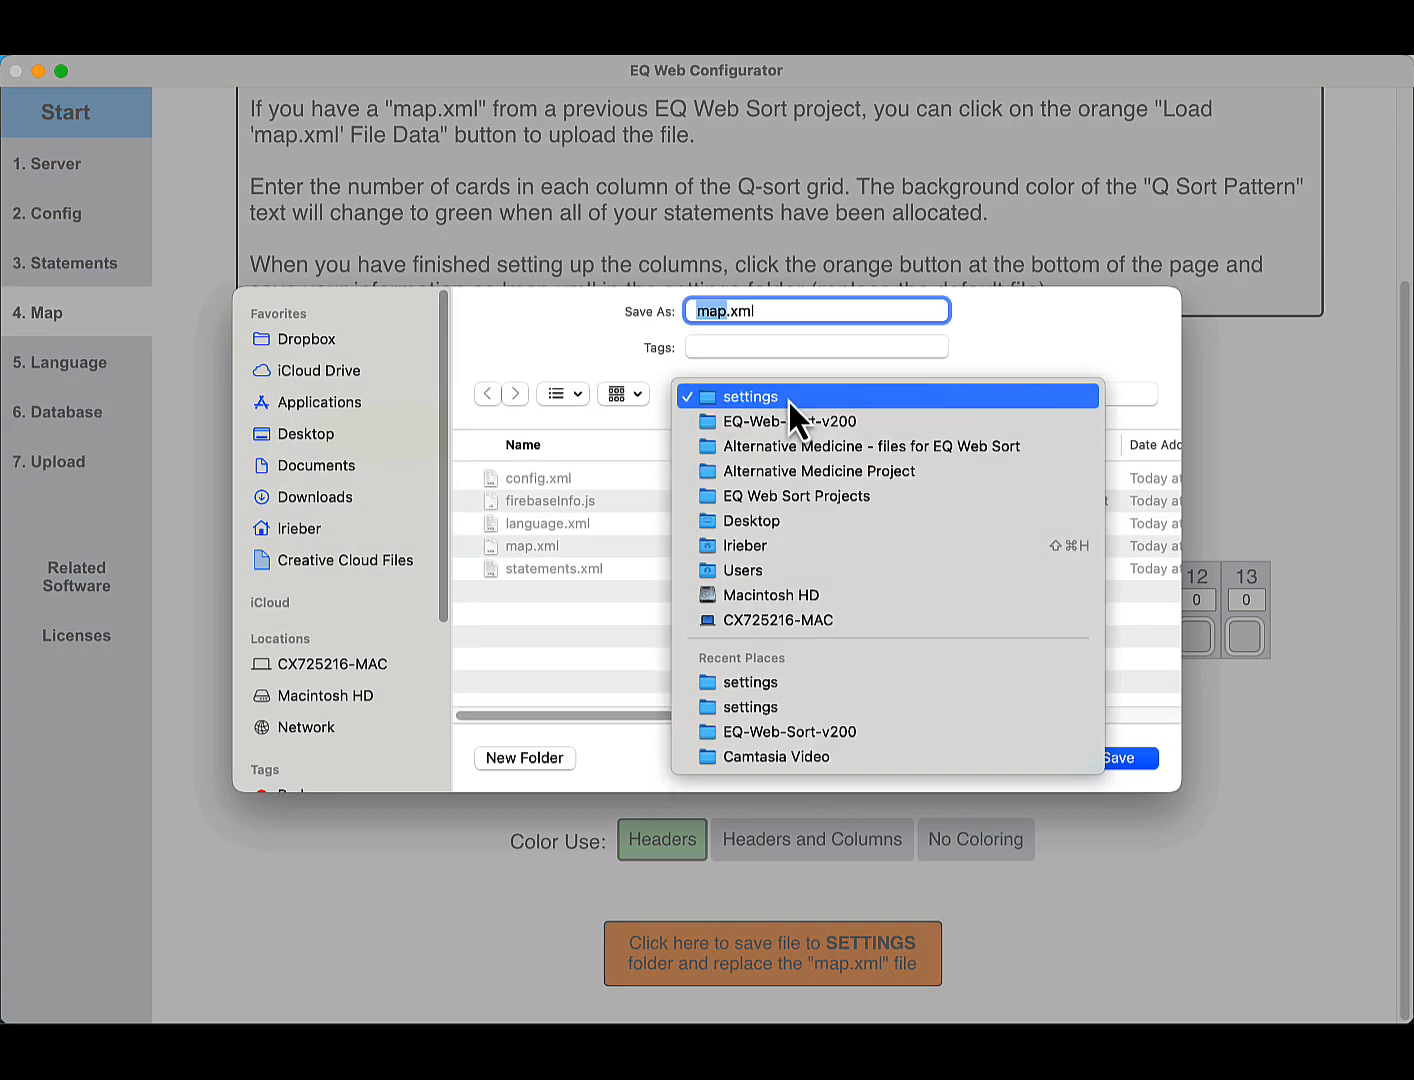
left_click(788, 401)
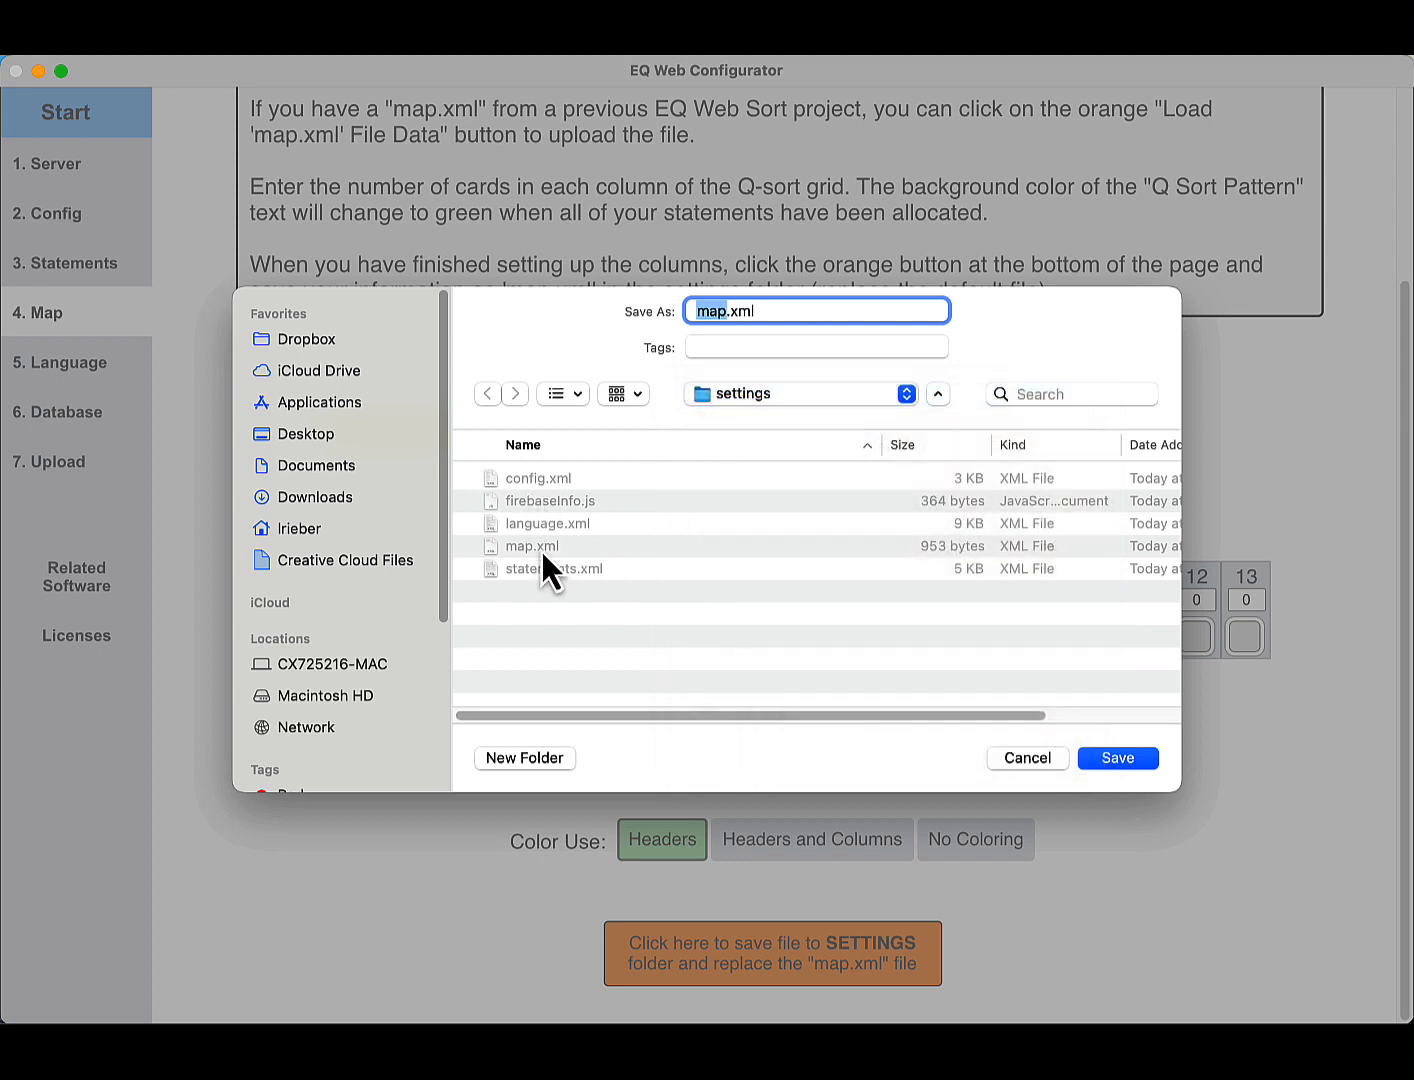
left_click(1113, 761)
left_click(758, 660)
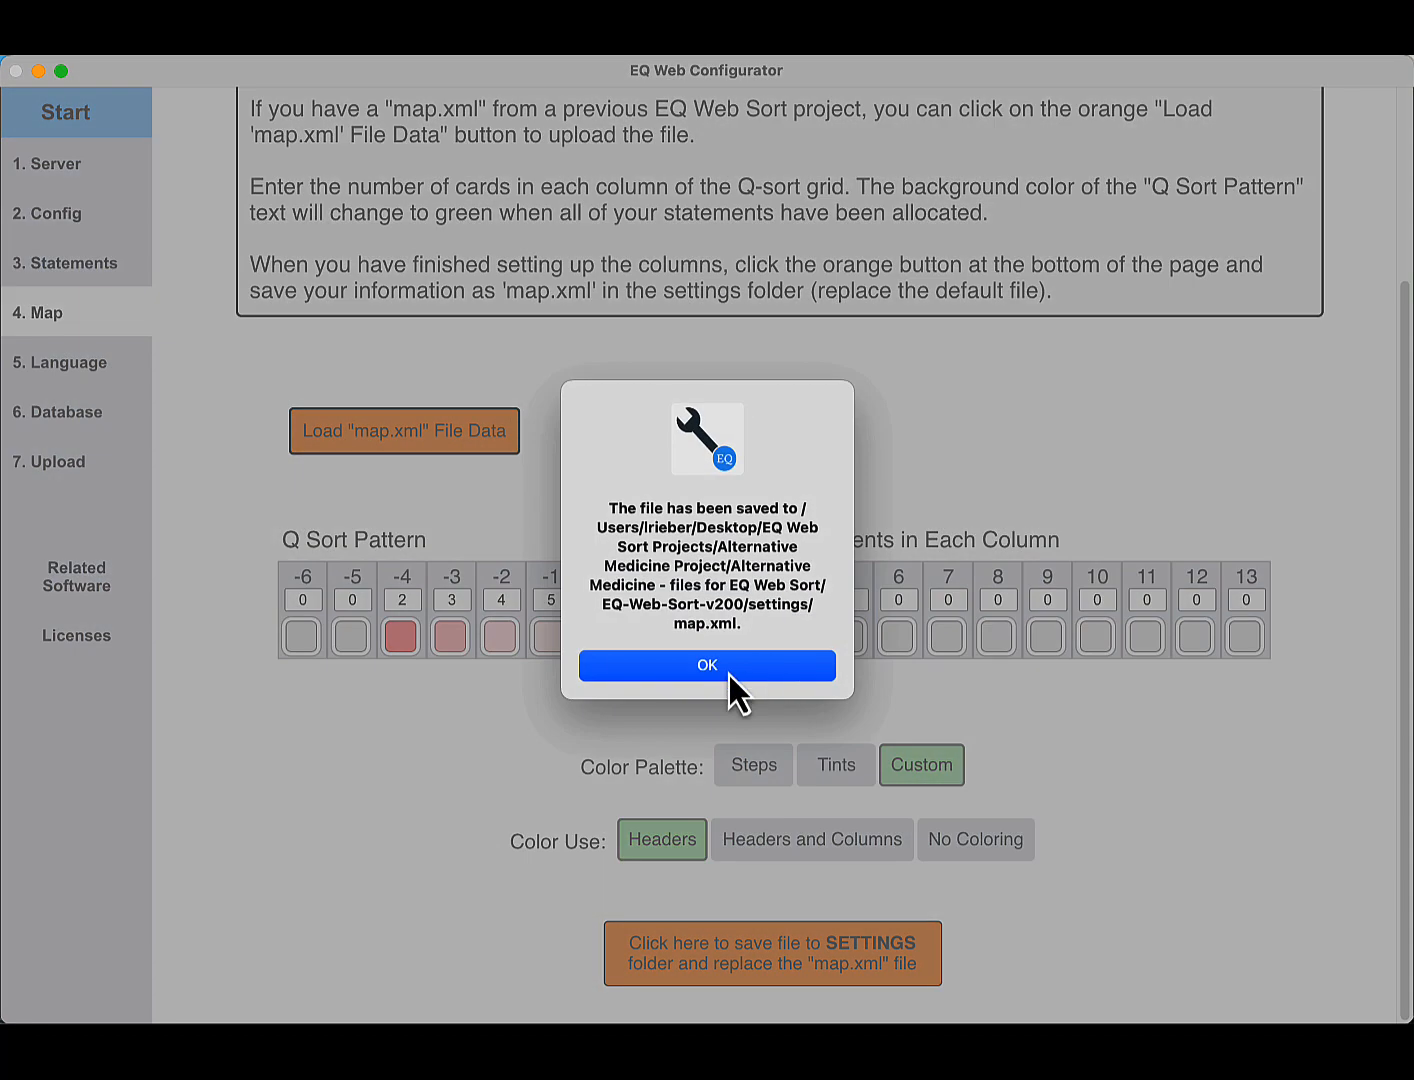
left_click(729, 671)
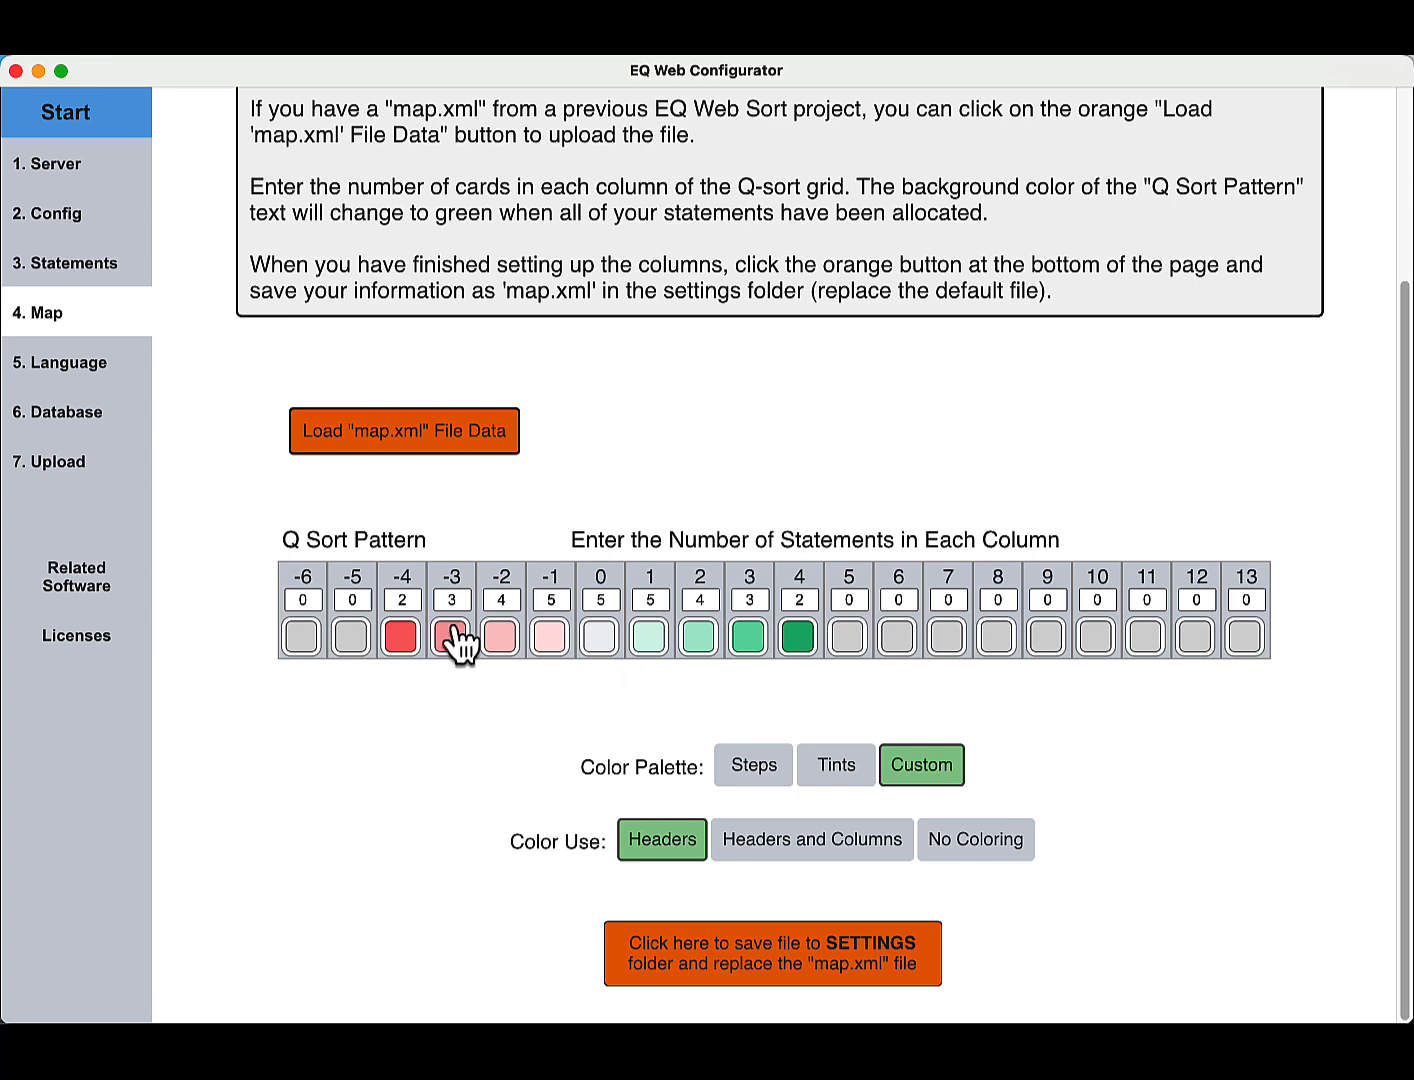
- Open the Language settings and load the language.xml file from the project's settings folder
left_click(95, 374)
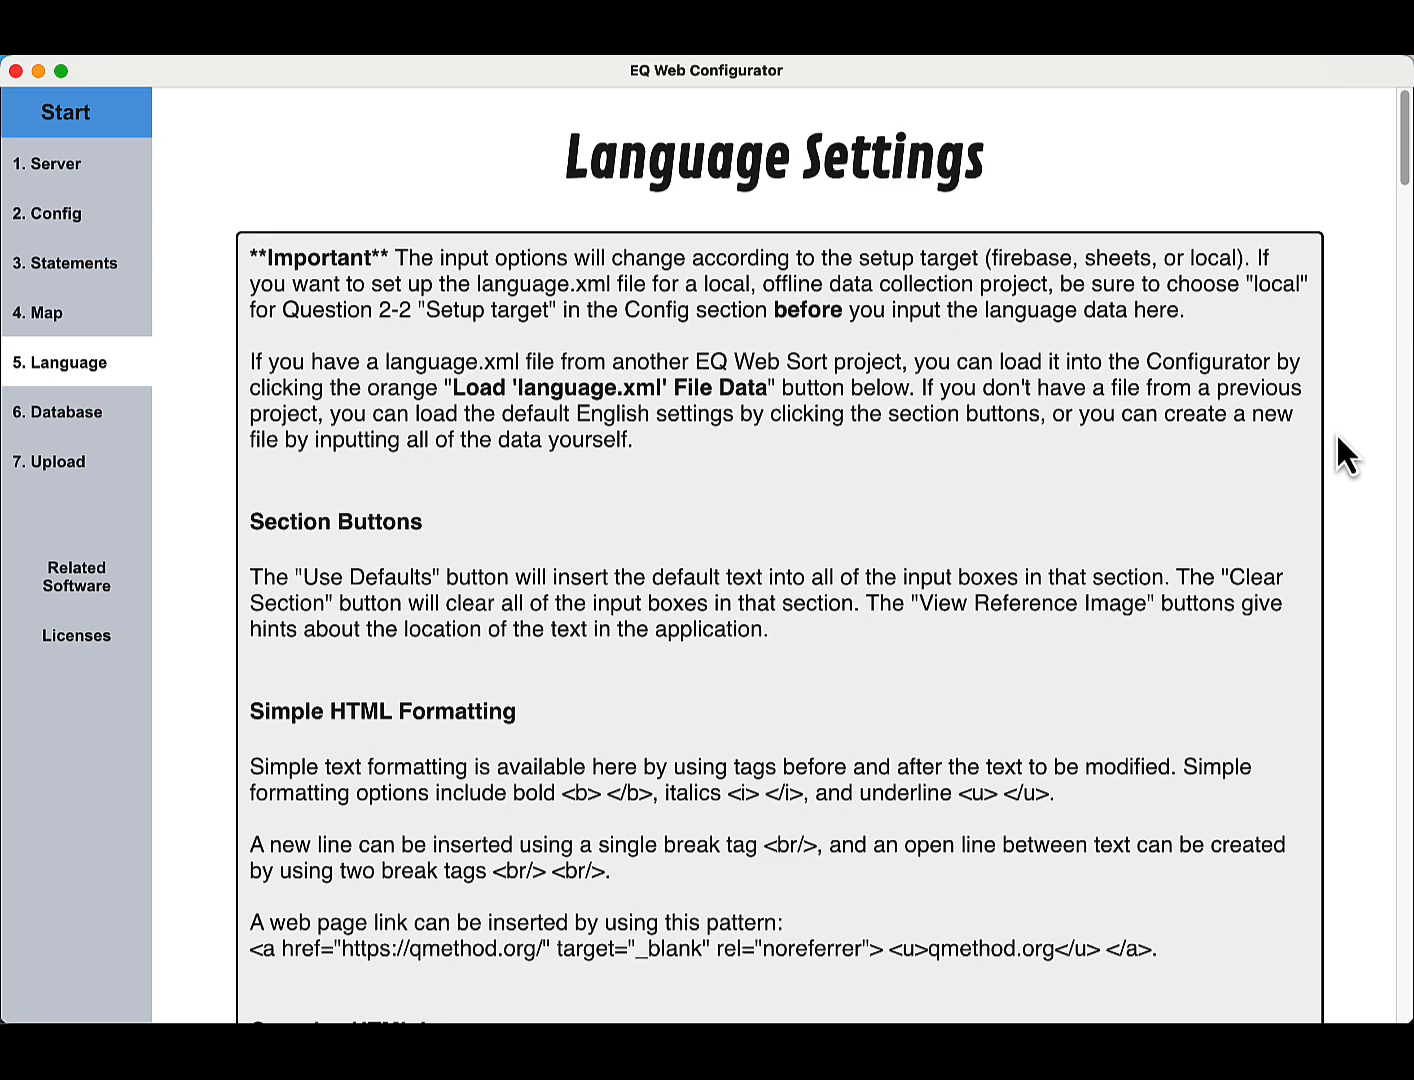
scroll(1082, 381, "down", 5)
scroll(1080, 378, "down", 12)
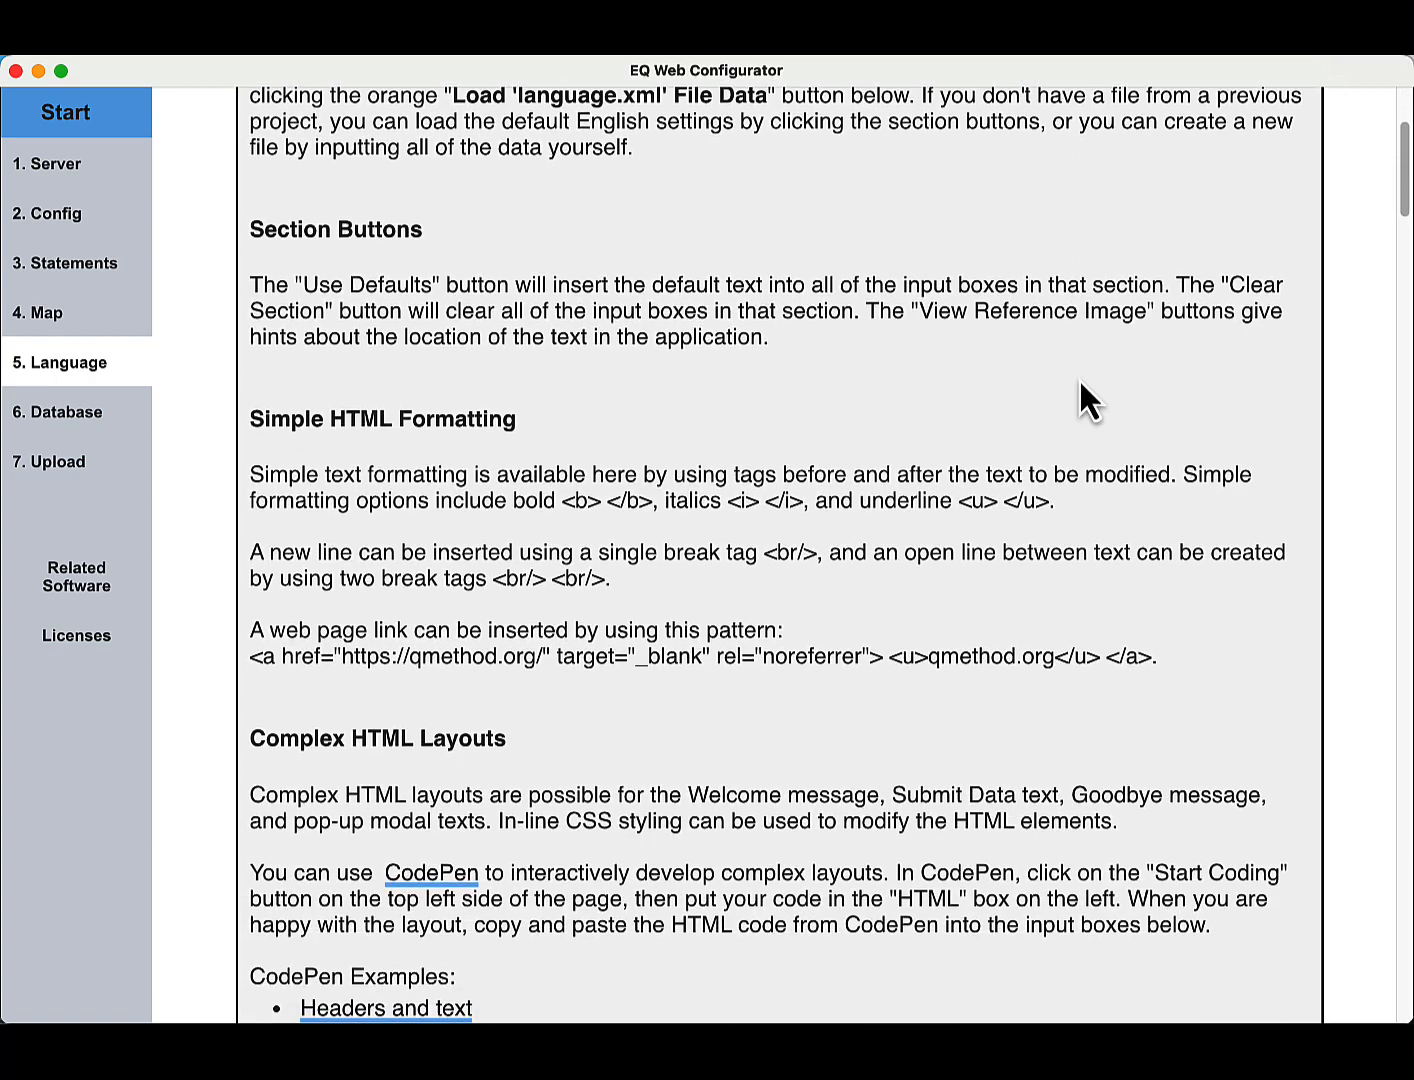
scroll(1079, 380, "down", 4)
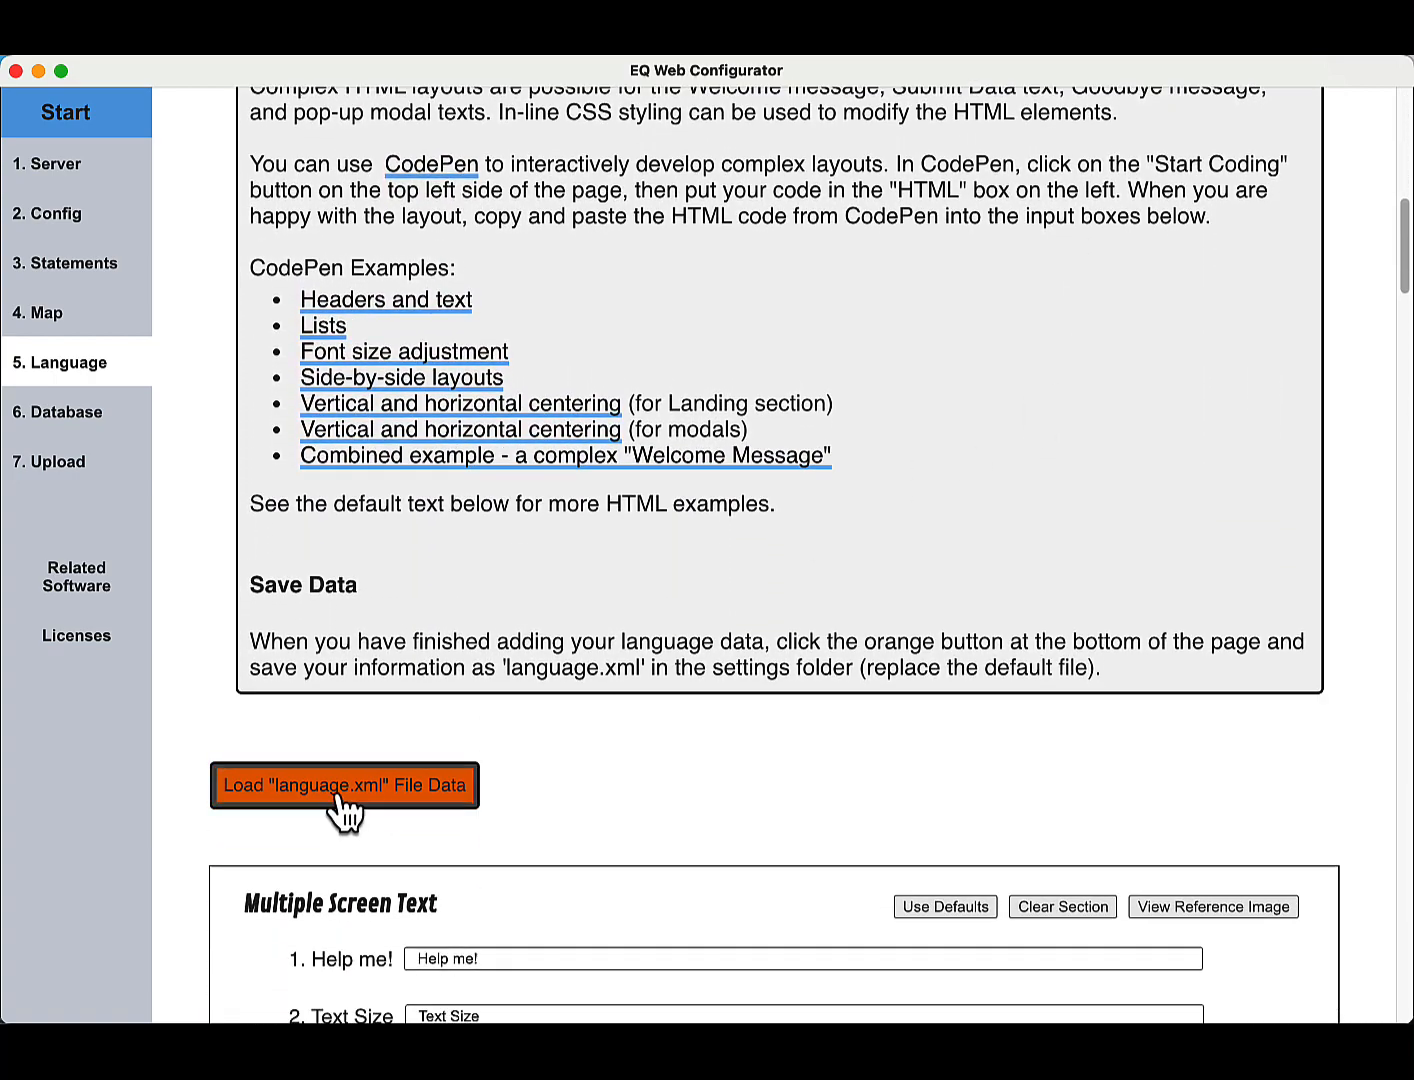
left_click(338, 793)
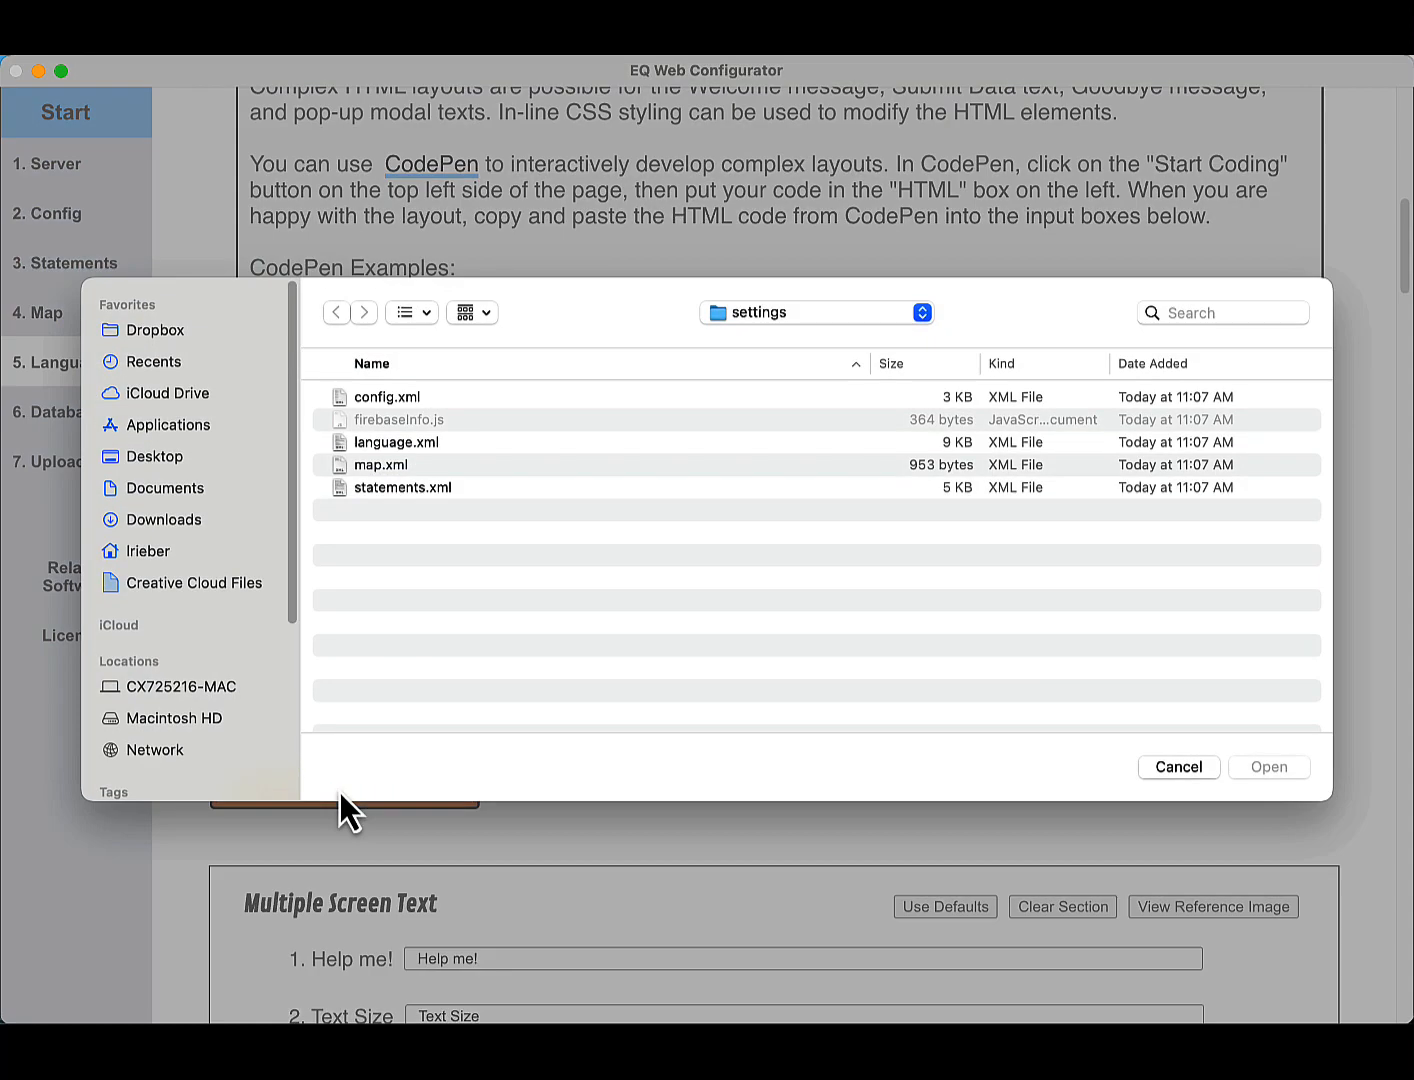
left_click(767, 317)
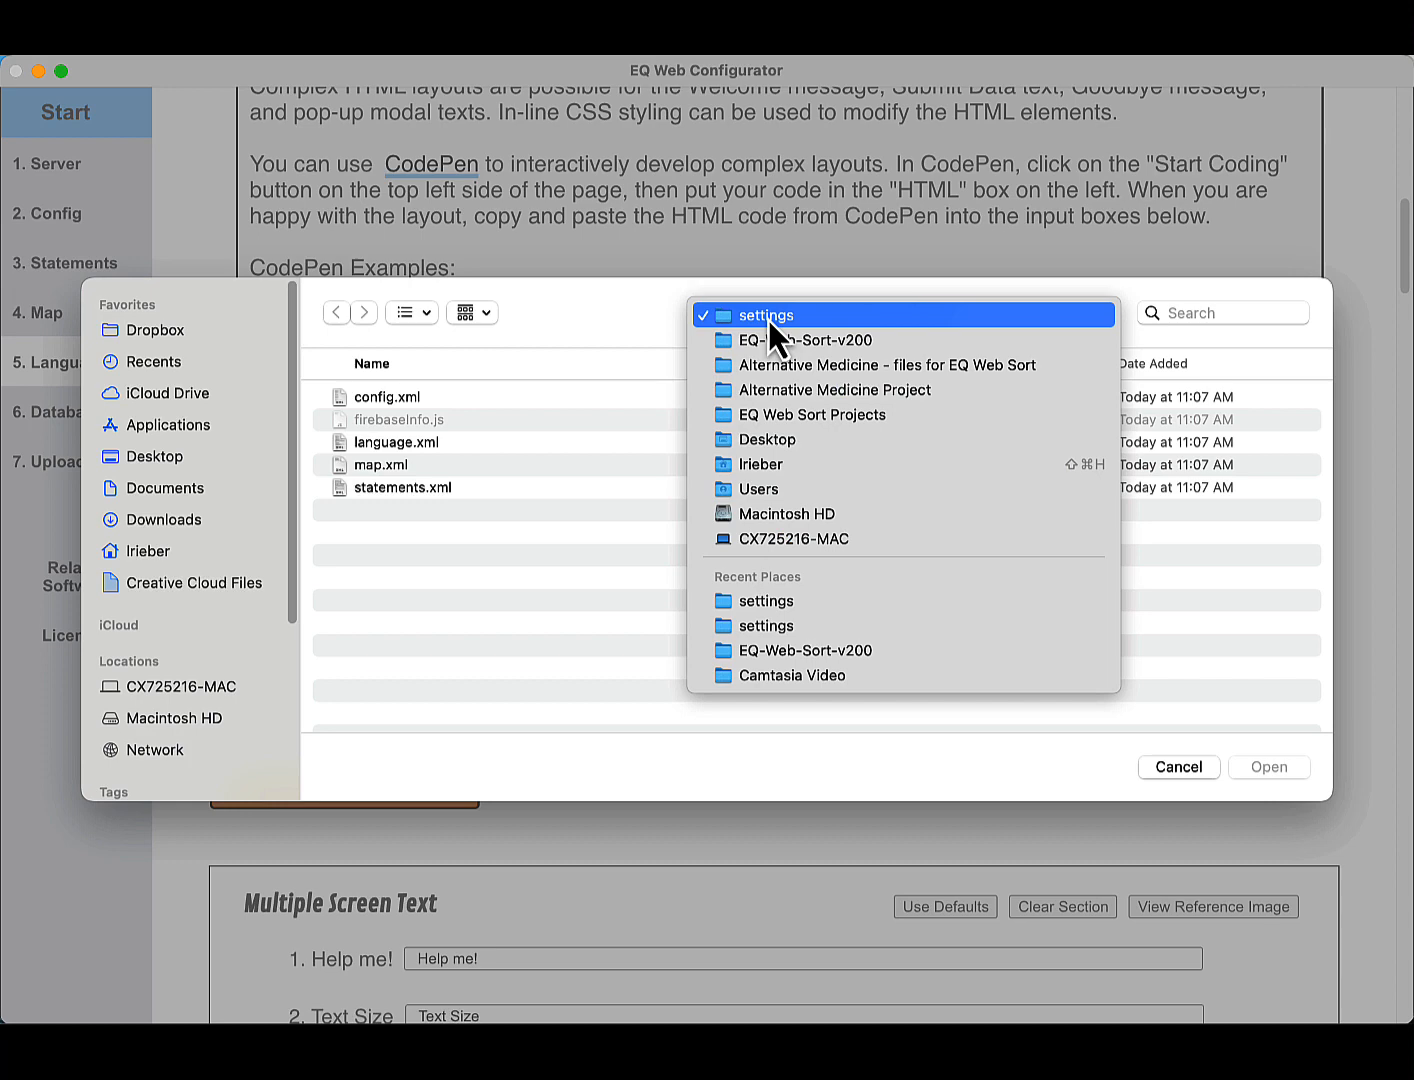
left_click(768, 316)
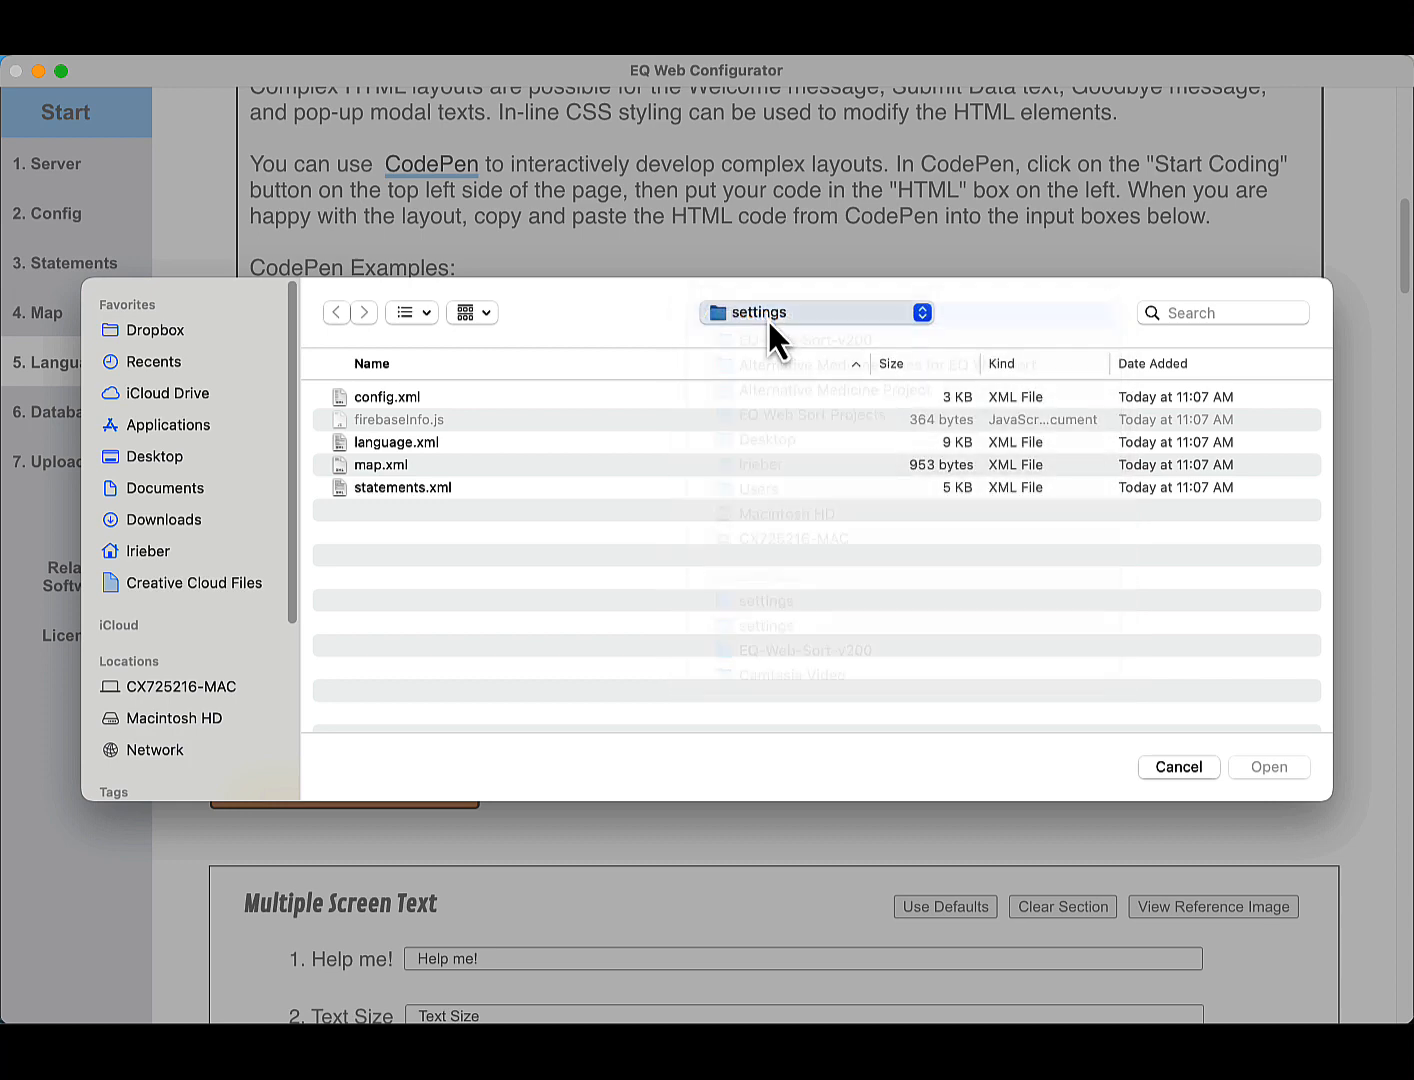
left_click(405, 446)
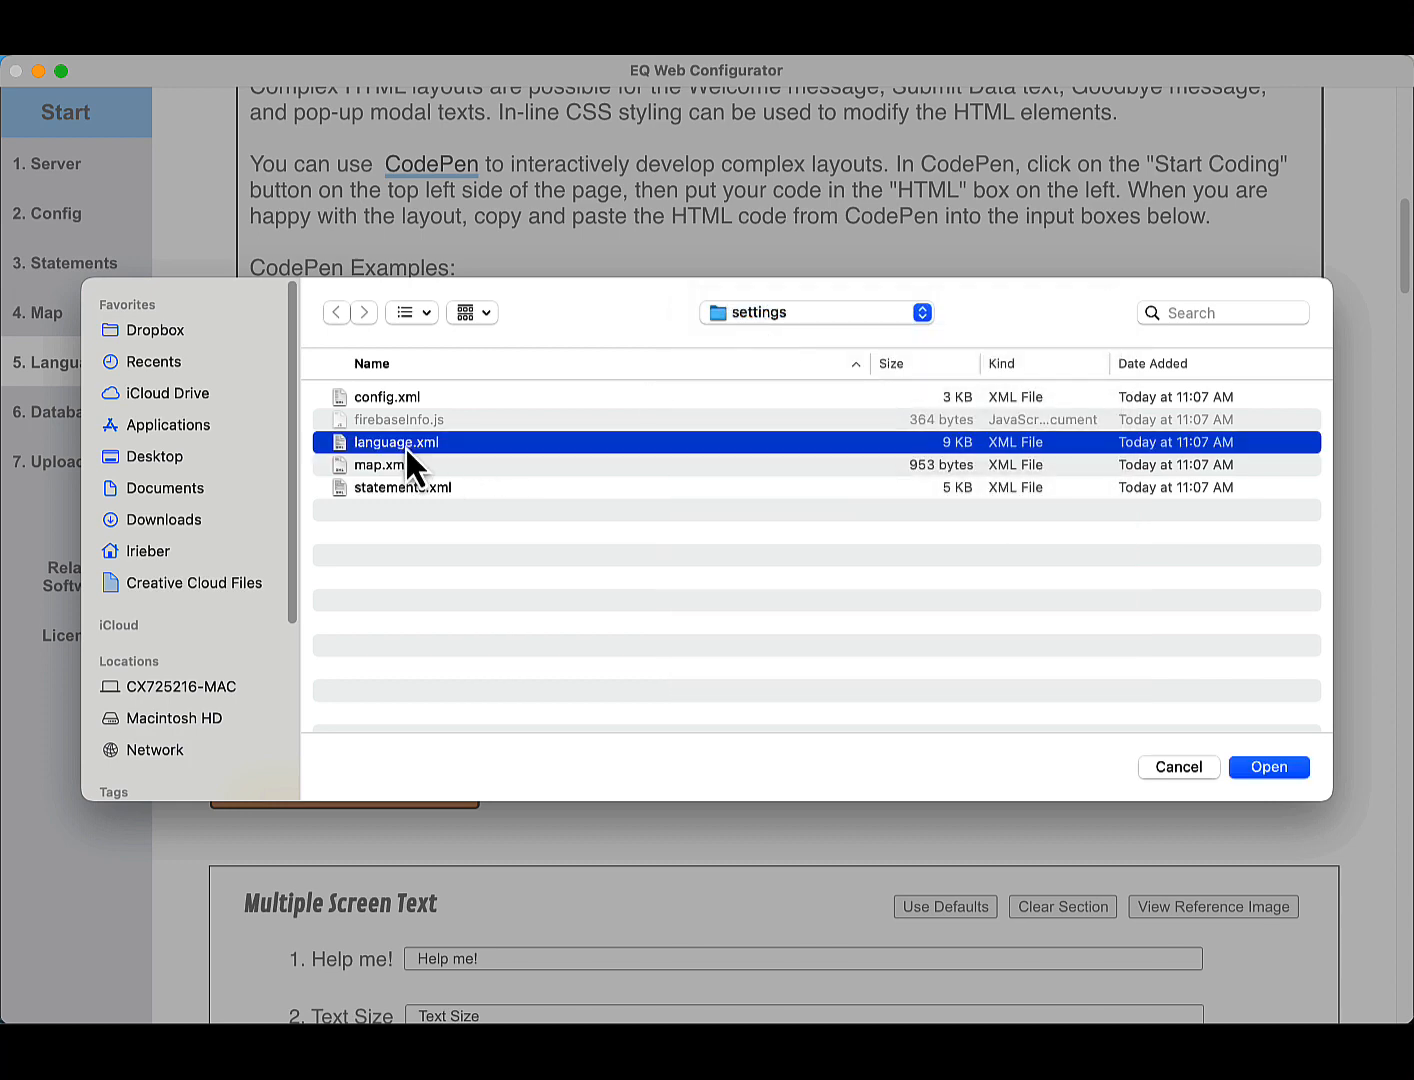
left_click(1266, 768)
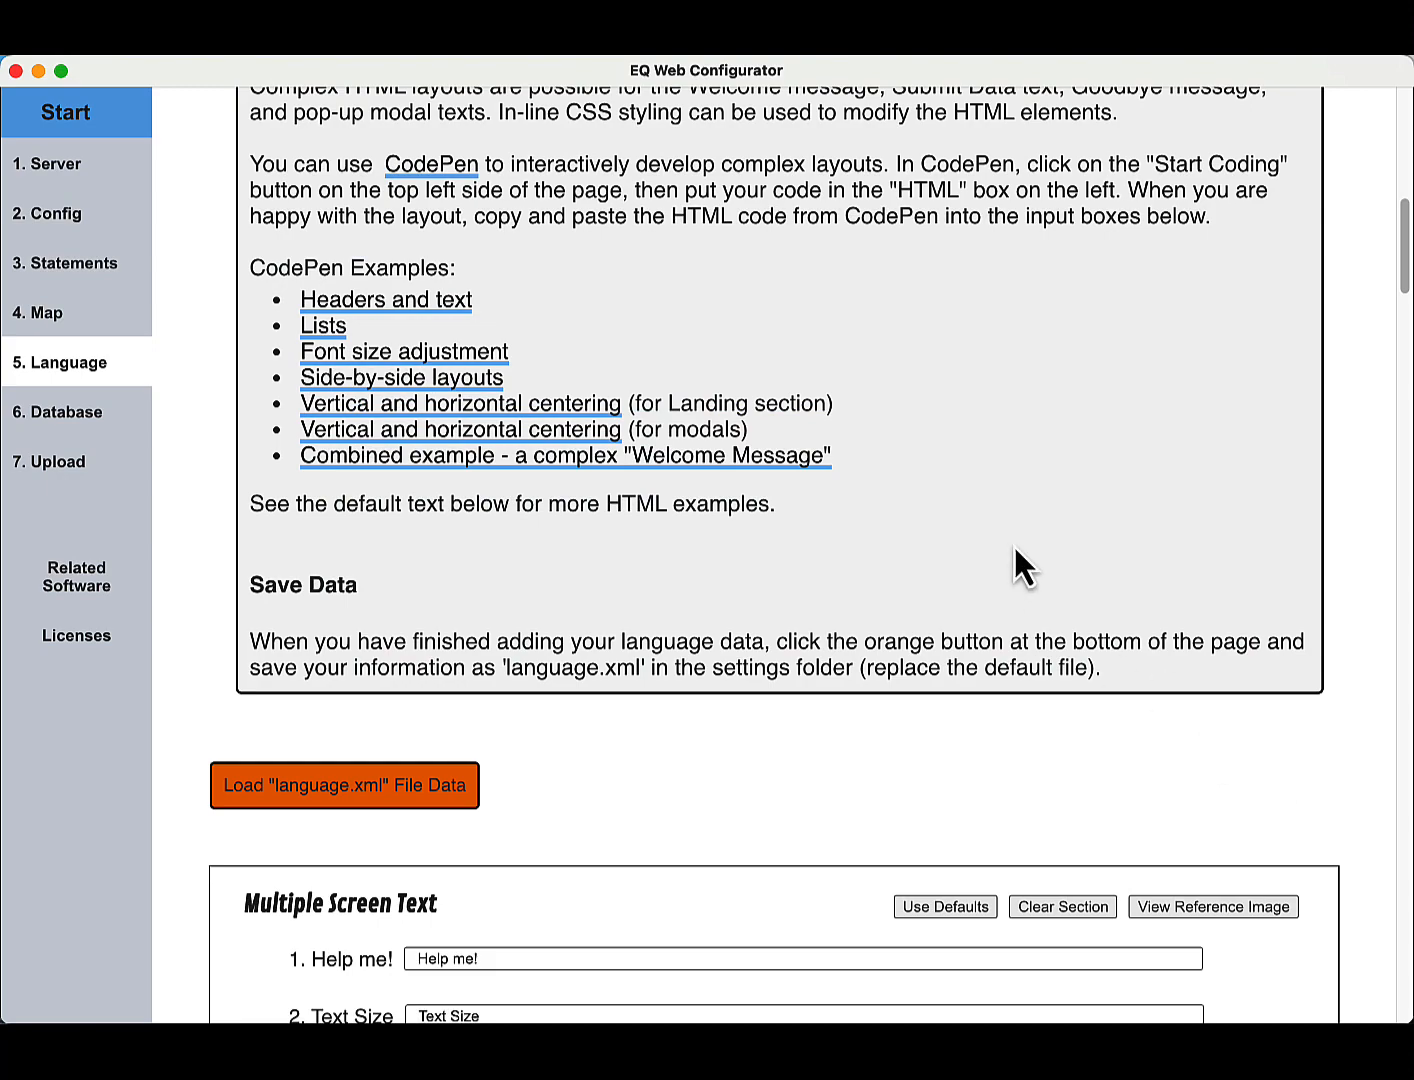
- Look through the loaded language texts for the landing, access control, presort, sort and postsort screens for wording tied to the iPad demo
scroll(1012, 544, "down", 5)
scroll(1012, 544, "down", 3)
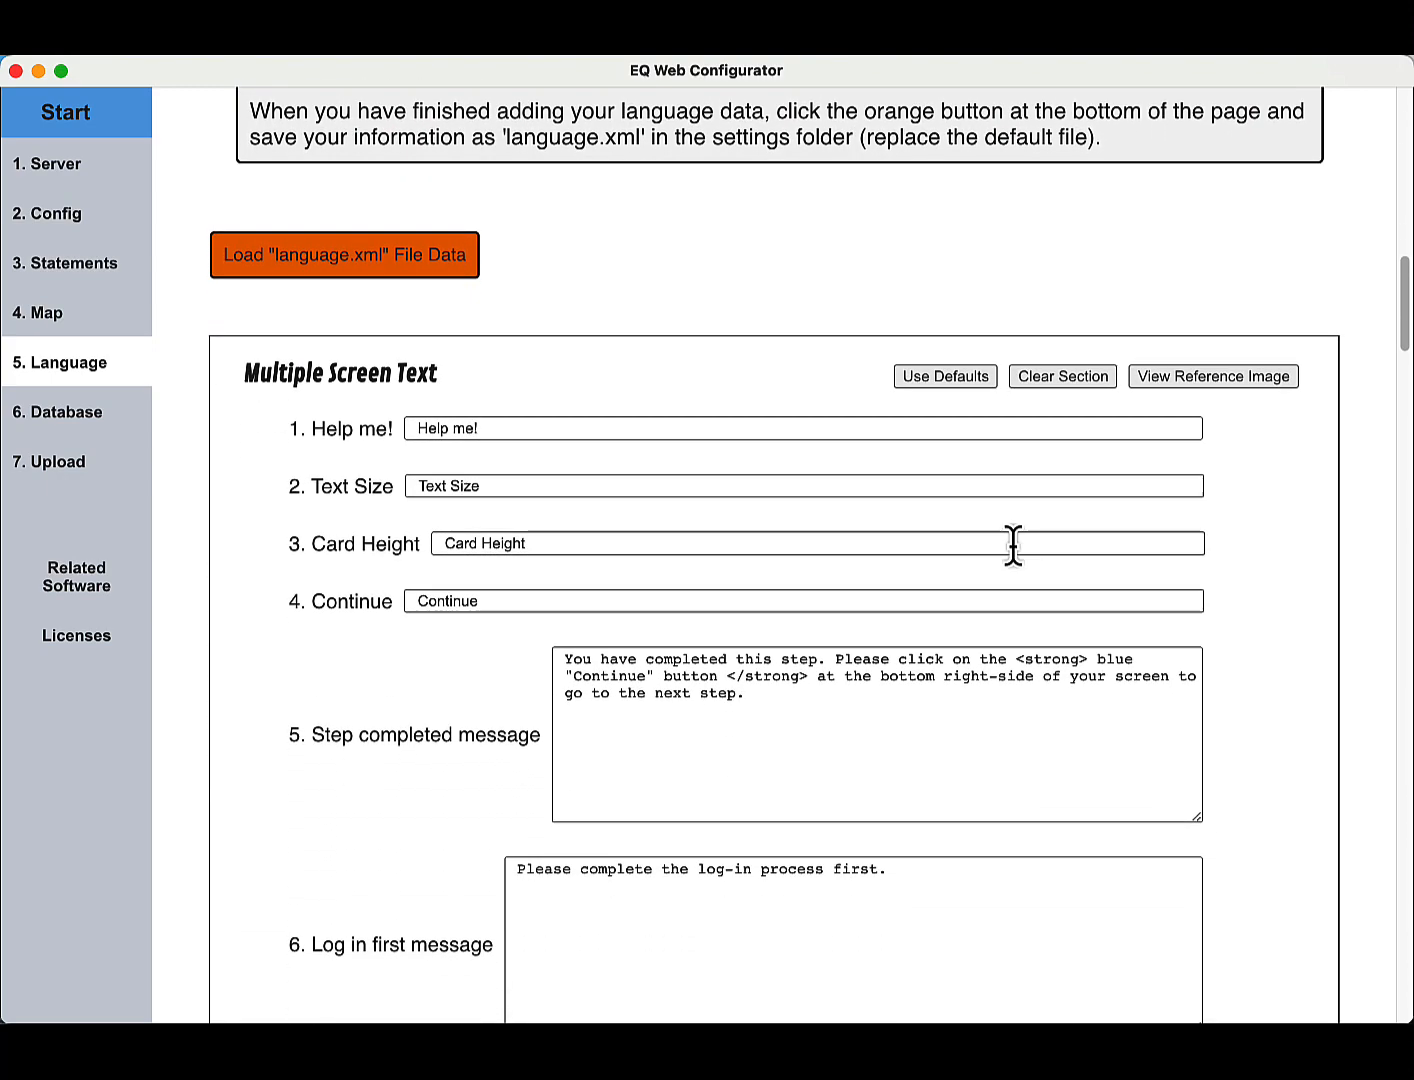
scroll(1013, 545, "down", 4)
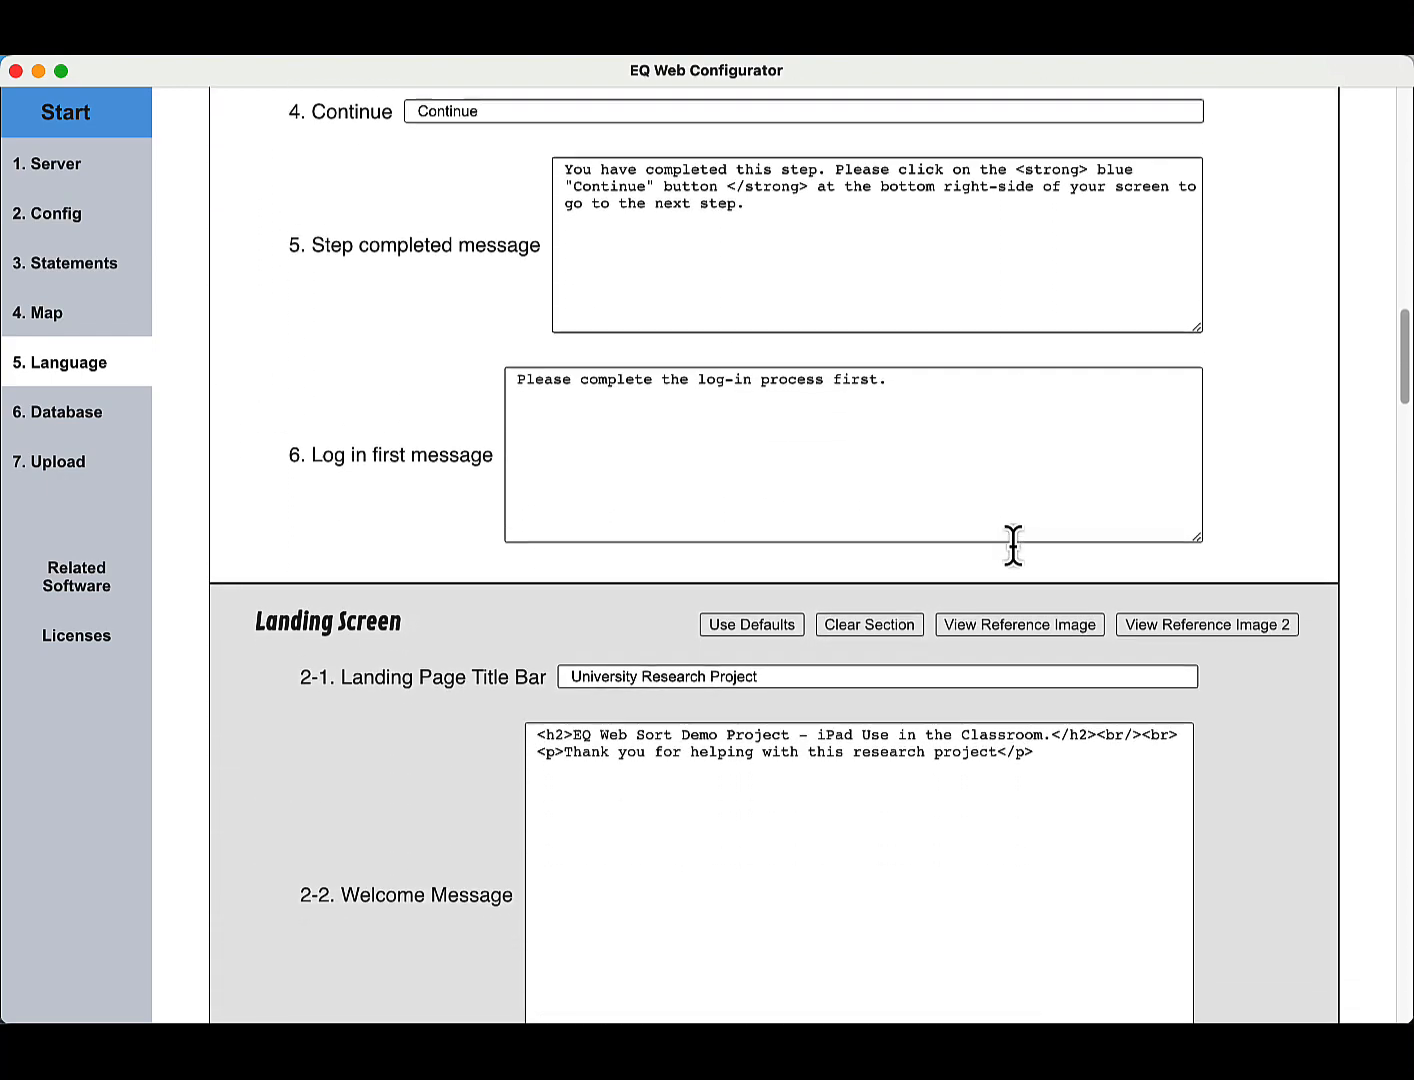
scroll(1013, 545, "down", 2)
scroll(1012, 543, "down", 5)
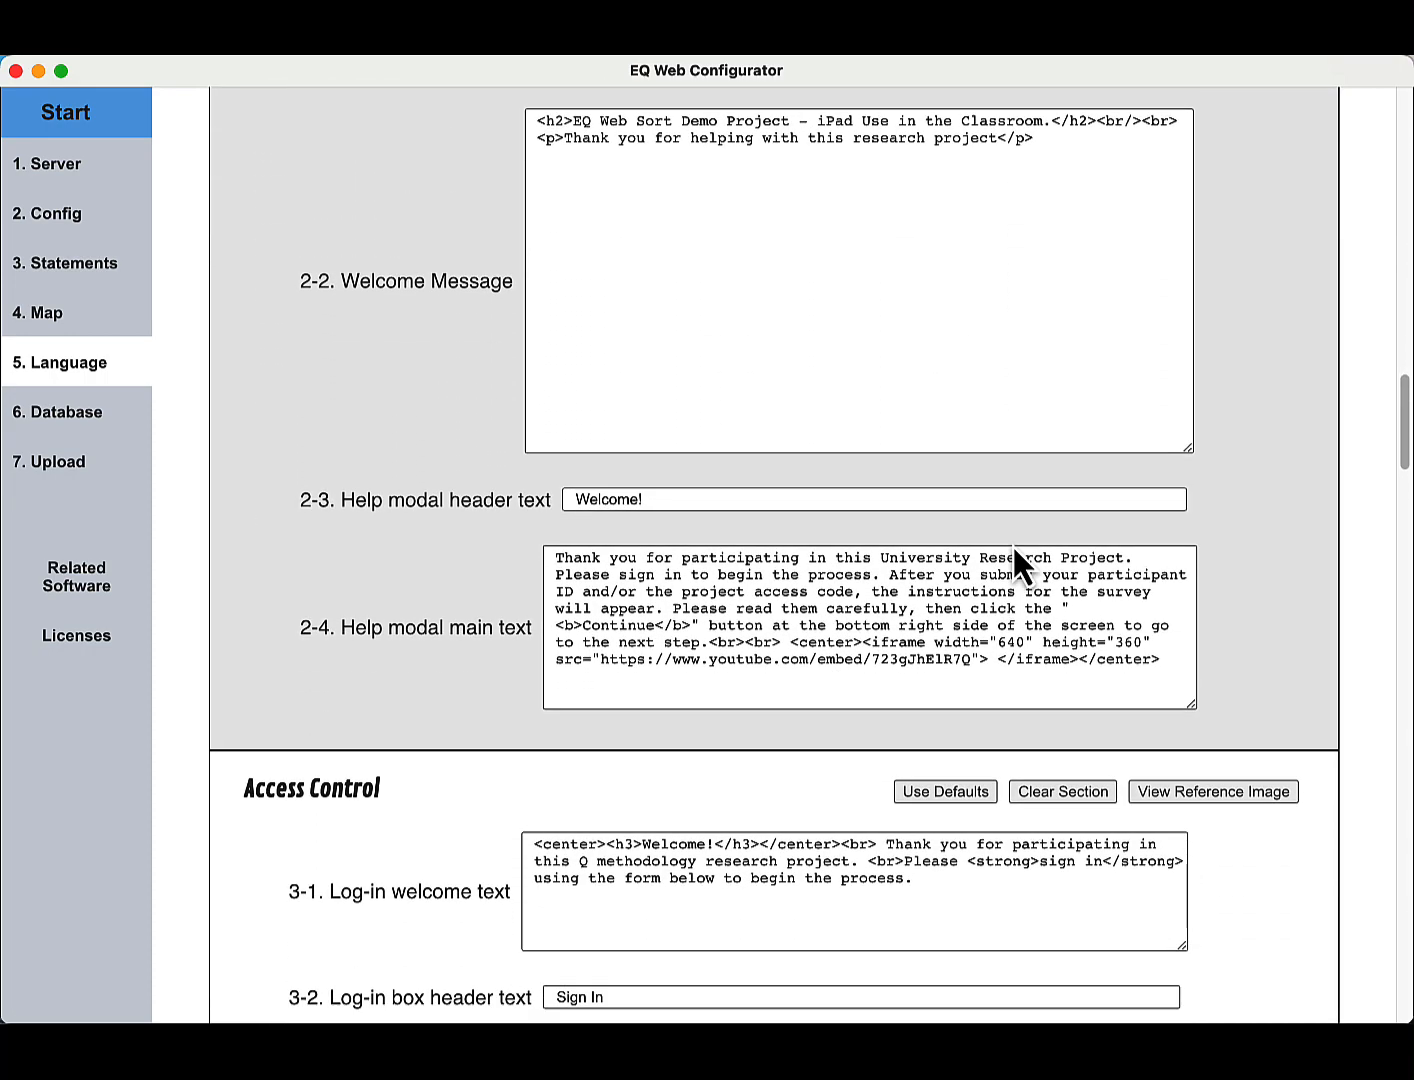
scroll(1013, 547, "down", 4)
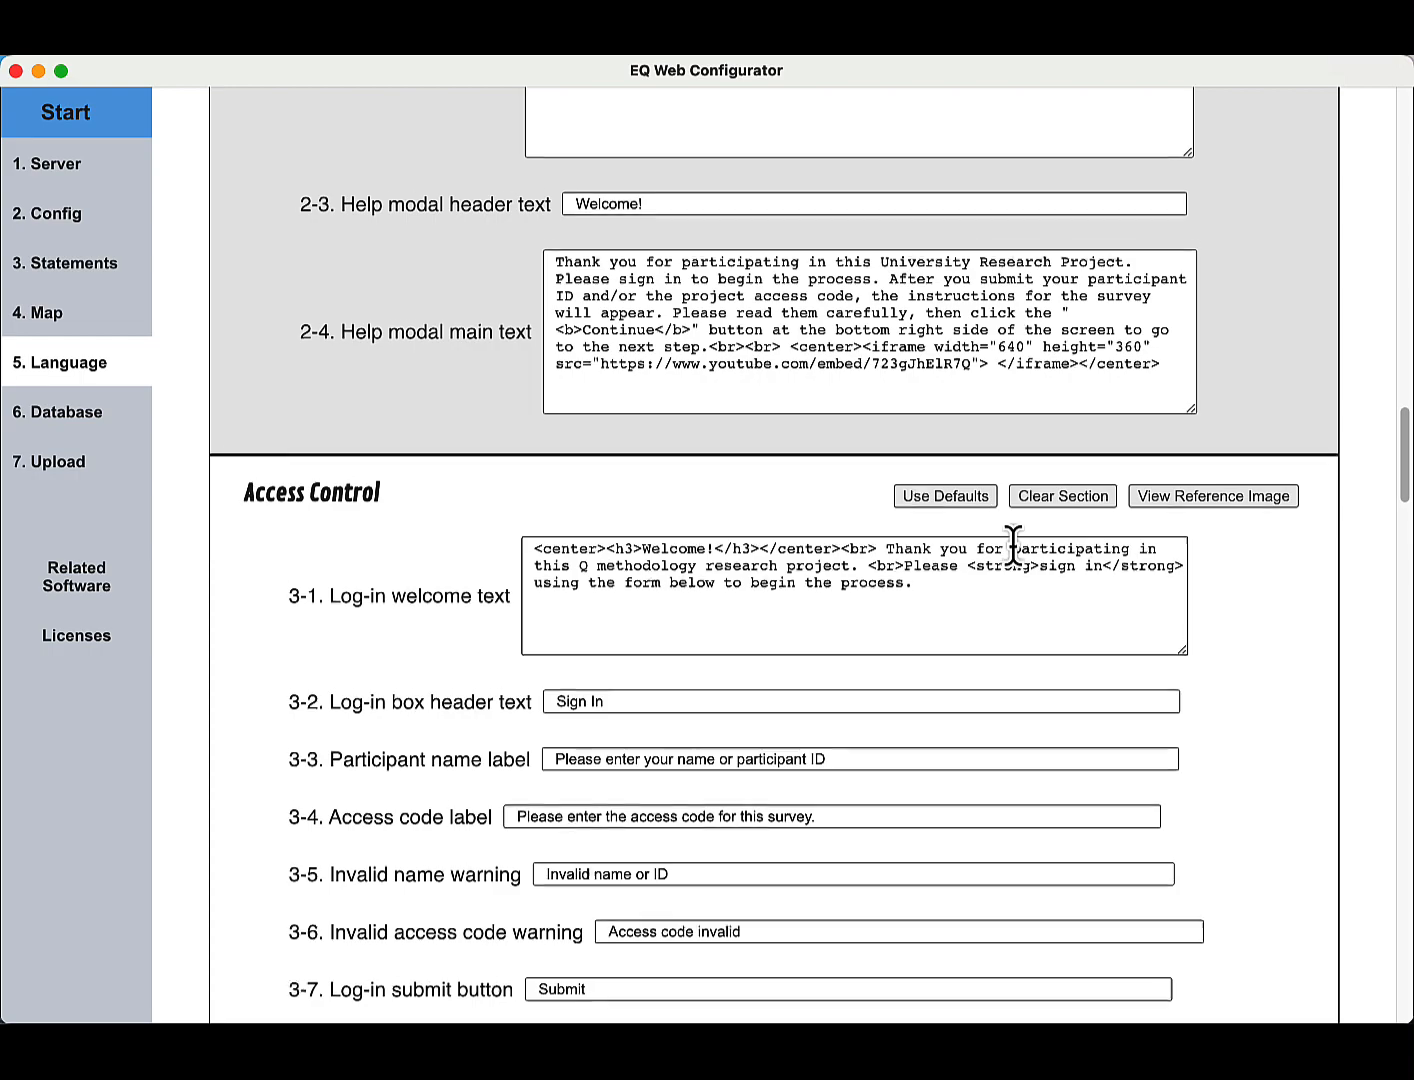
scroll(1013, 545, "down", 8)
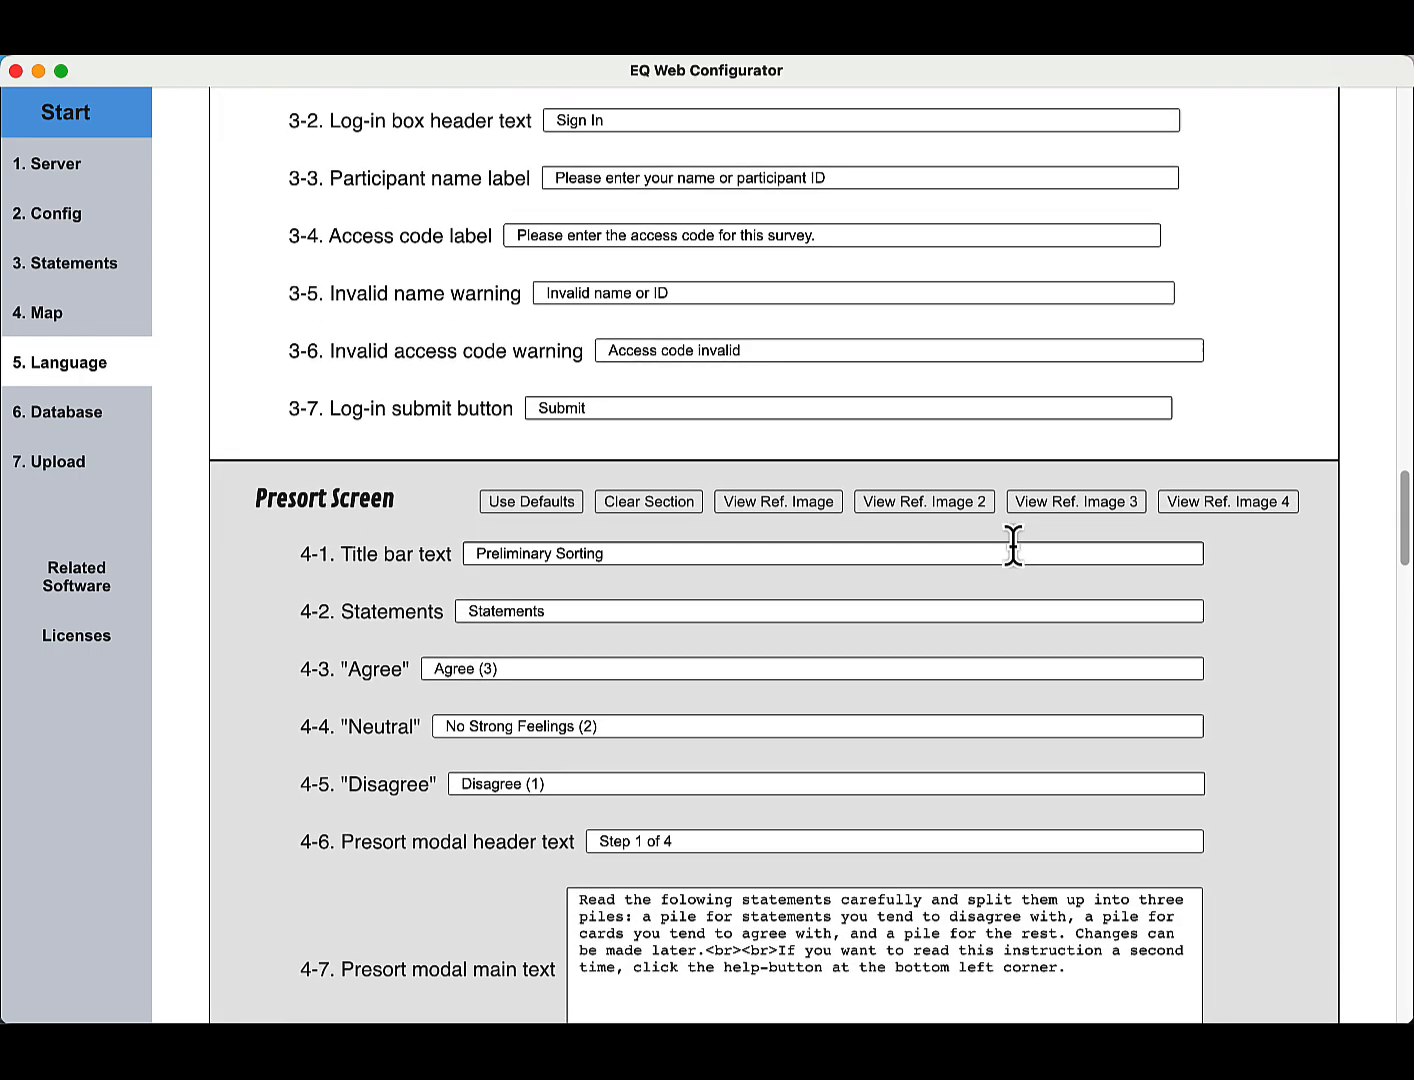
scroll(1013, 544, "down", 8)
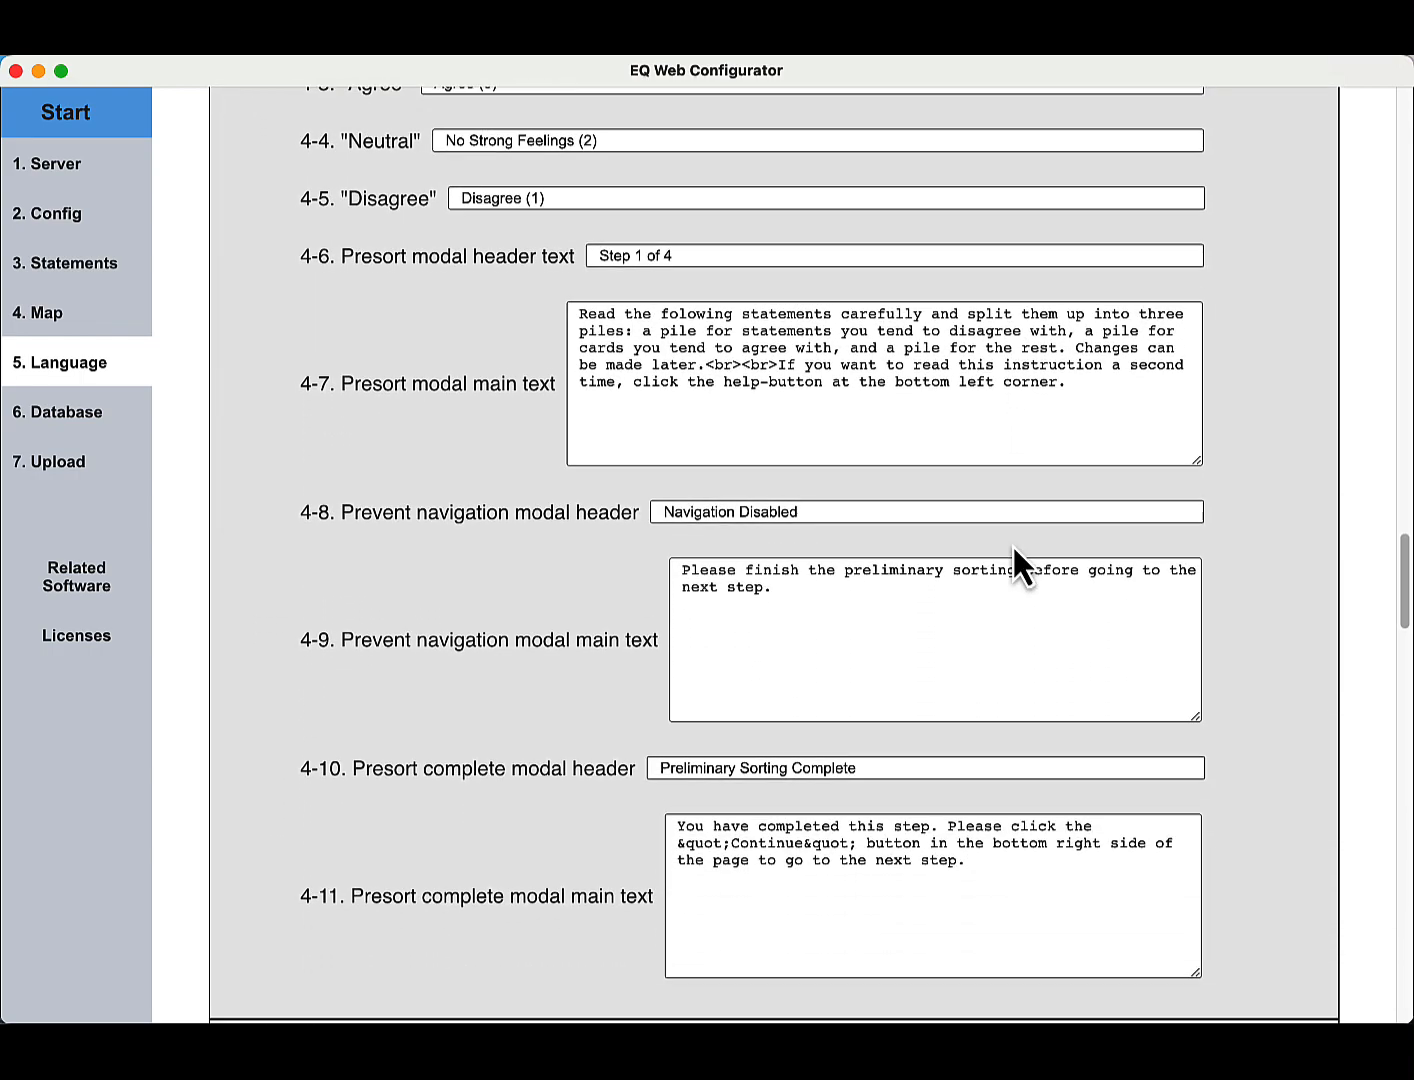
scroll(1012, 544, "down", 10)
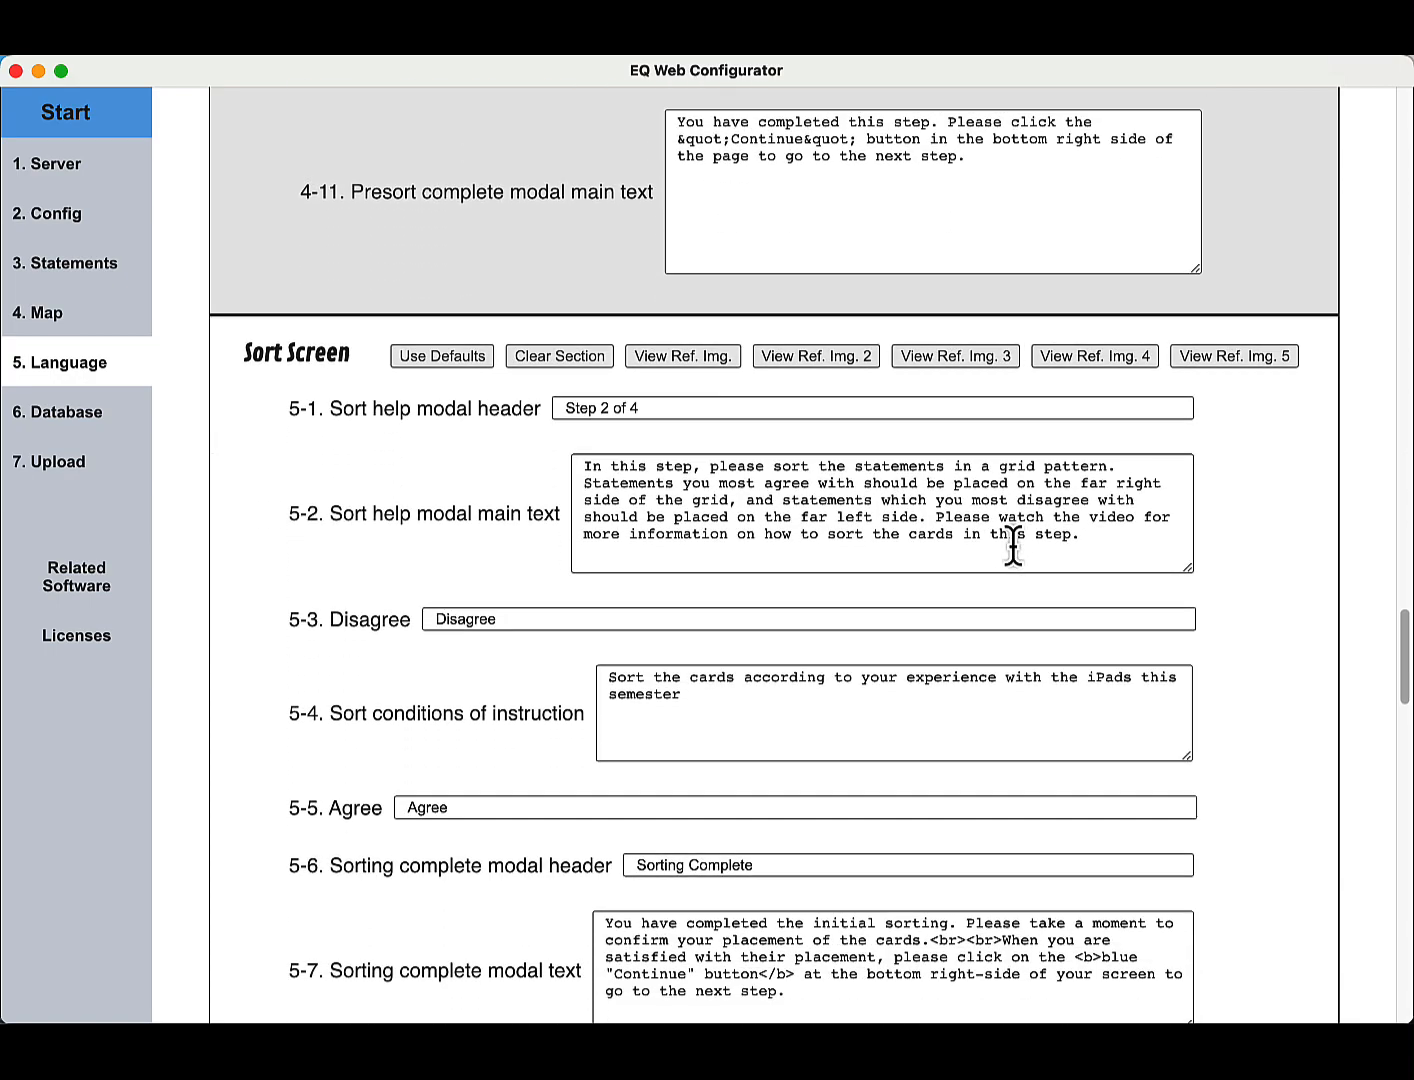
scroll(1012, 543, "down", 6)
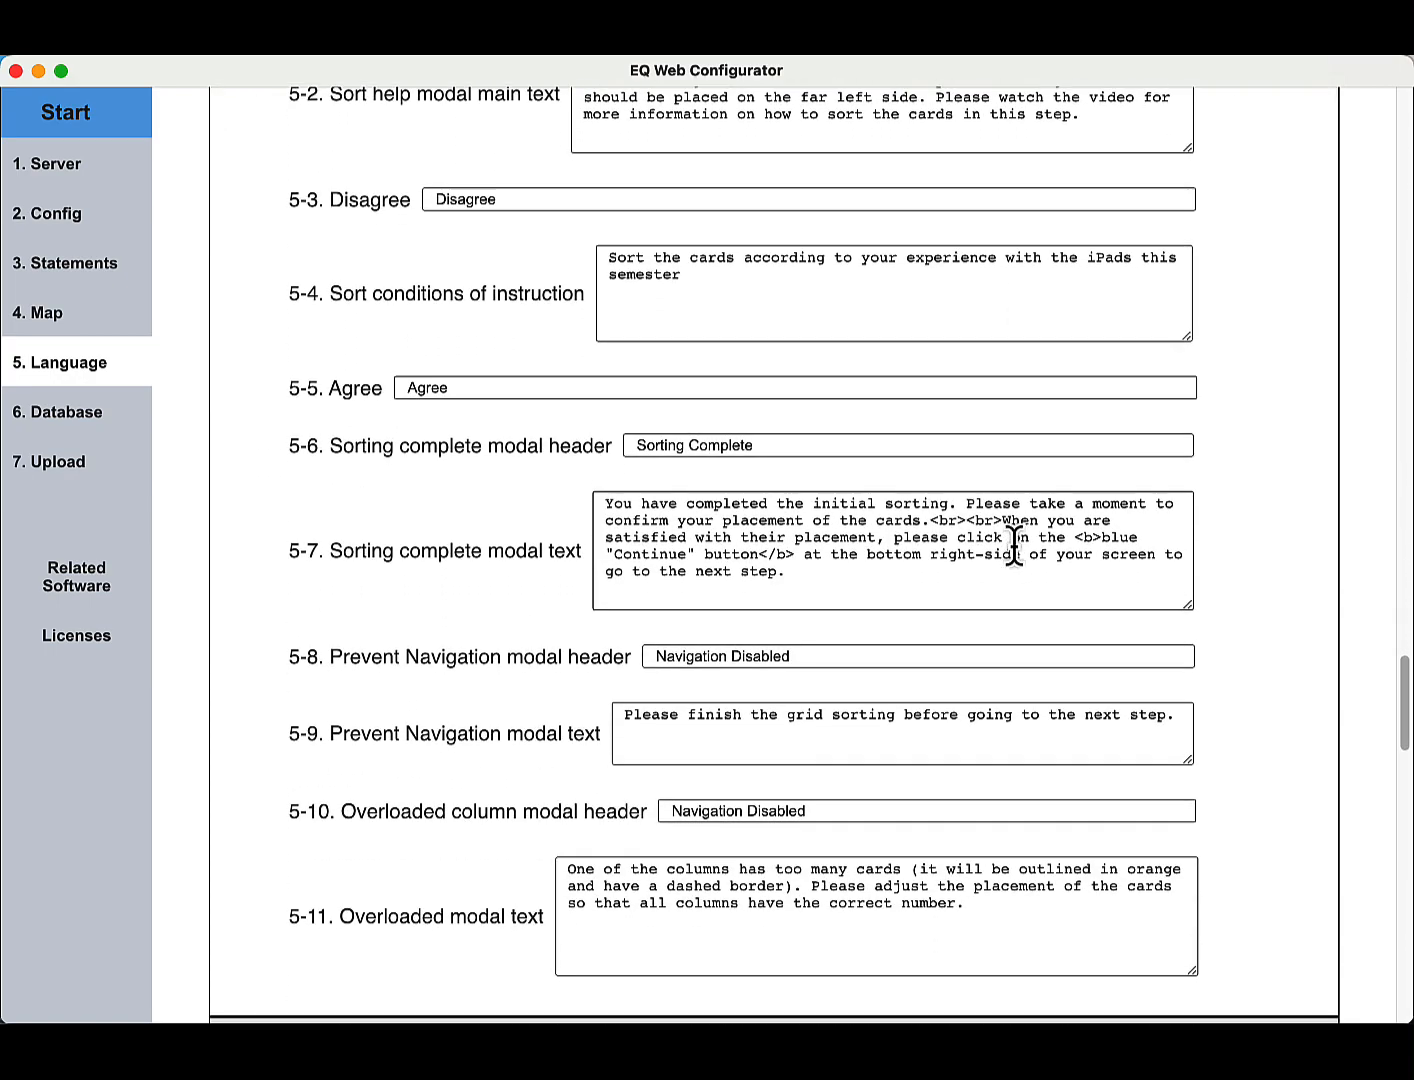
scroll(995, 543, "down", 5)
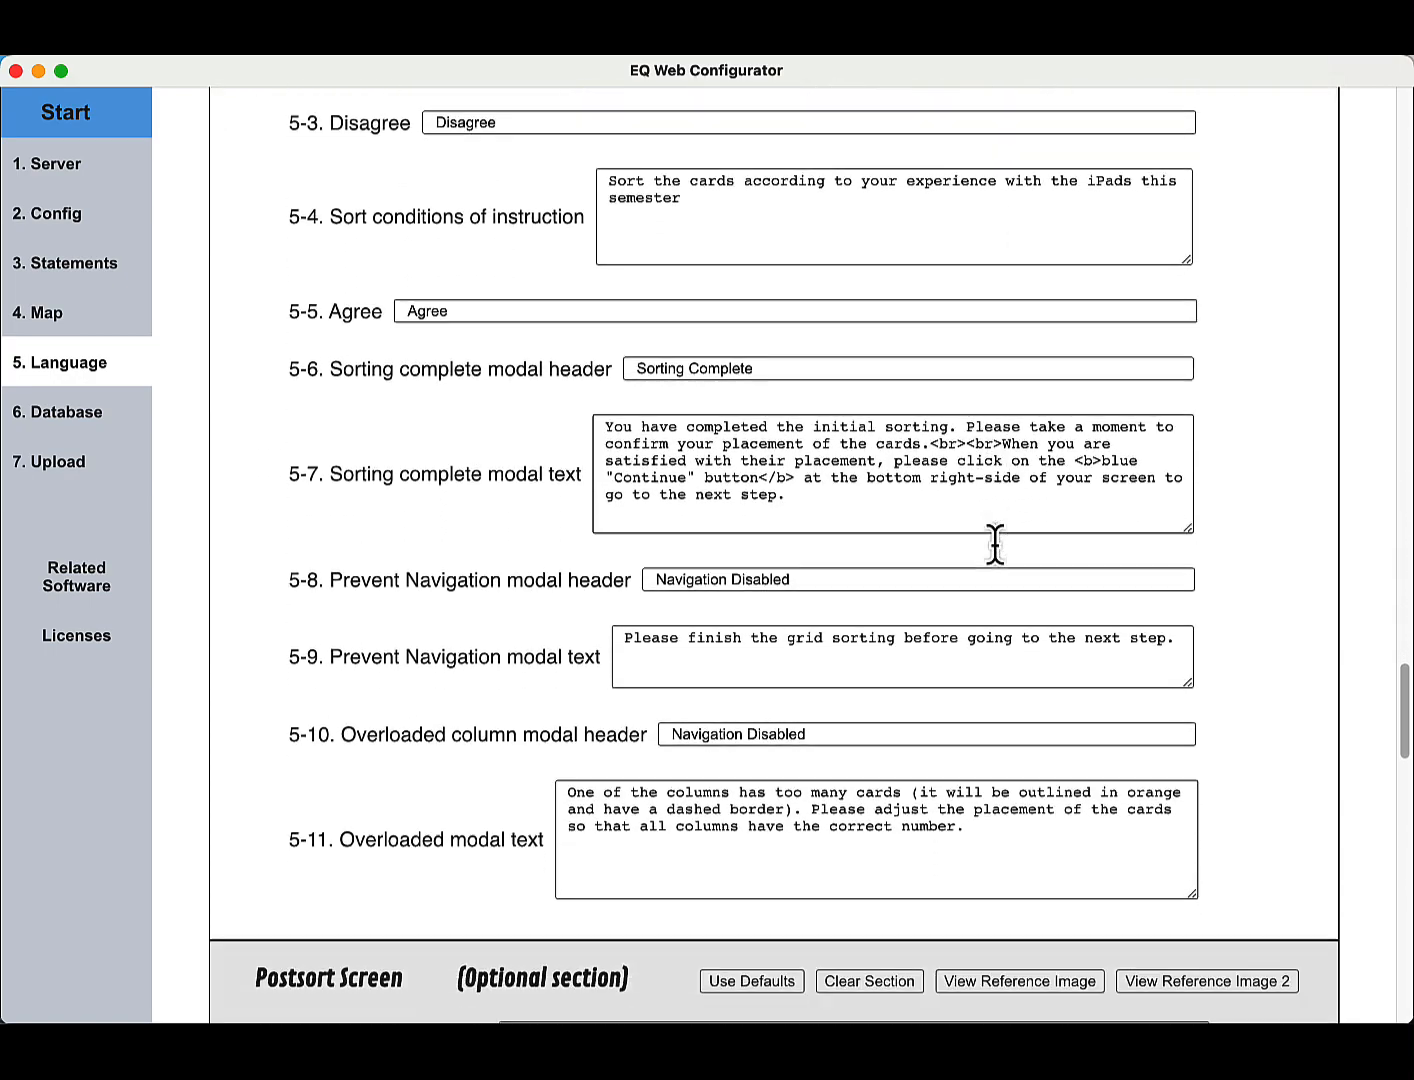
scroll(995, 543, "down", 11)
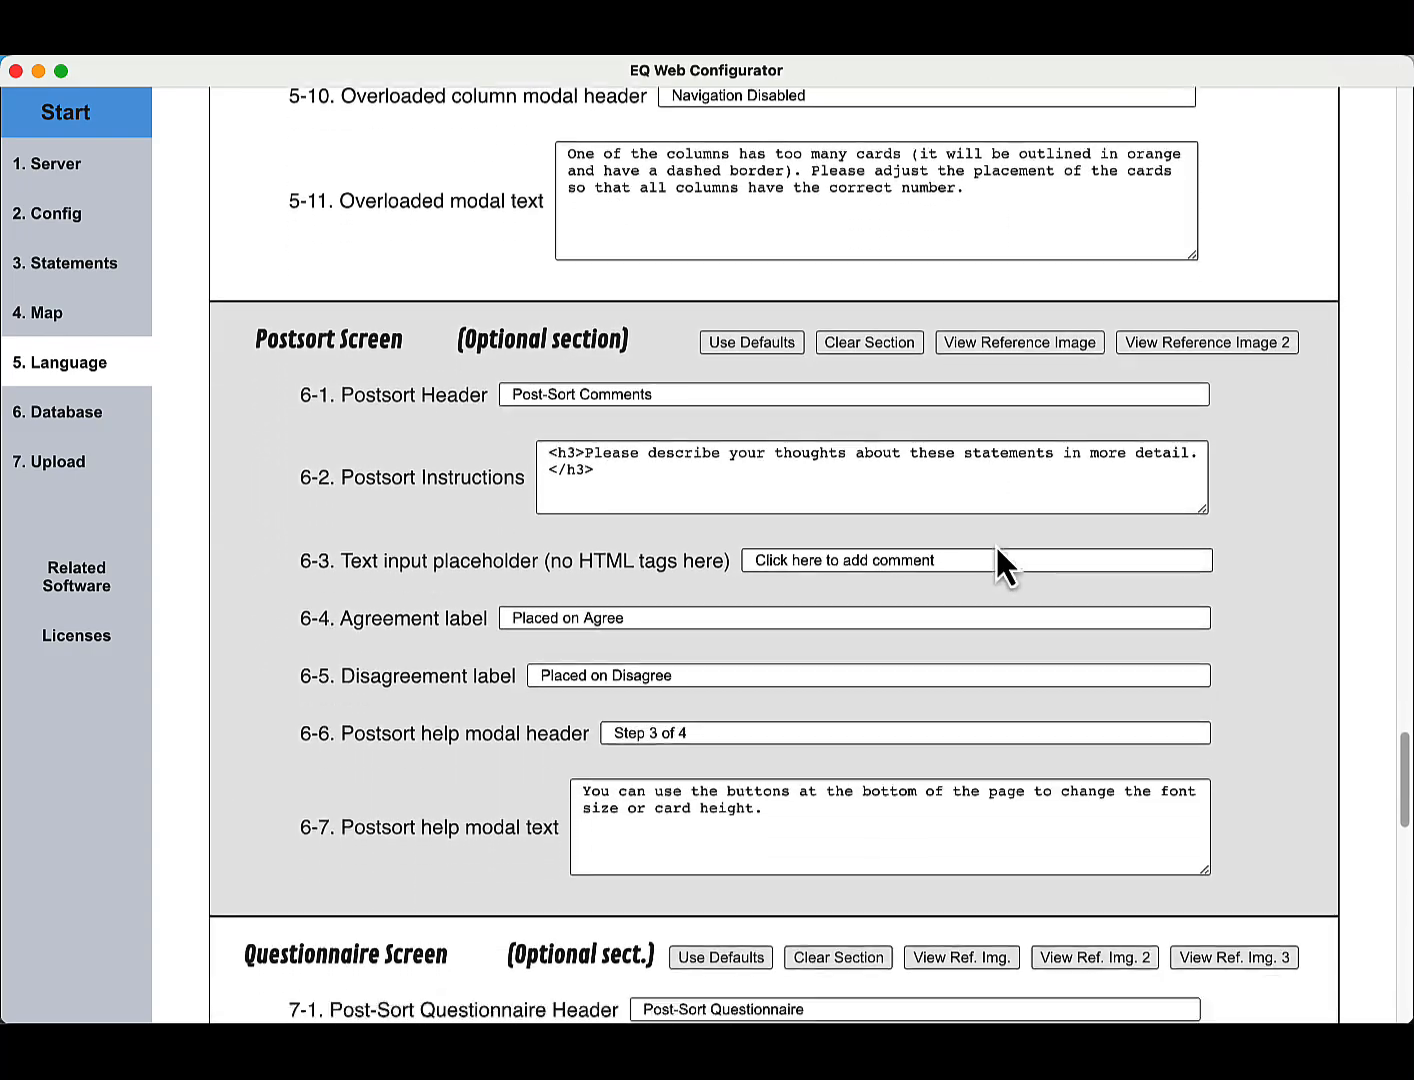
scroll(996, 543, "down", 7)
scroll(996, 543, "up", 20)
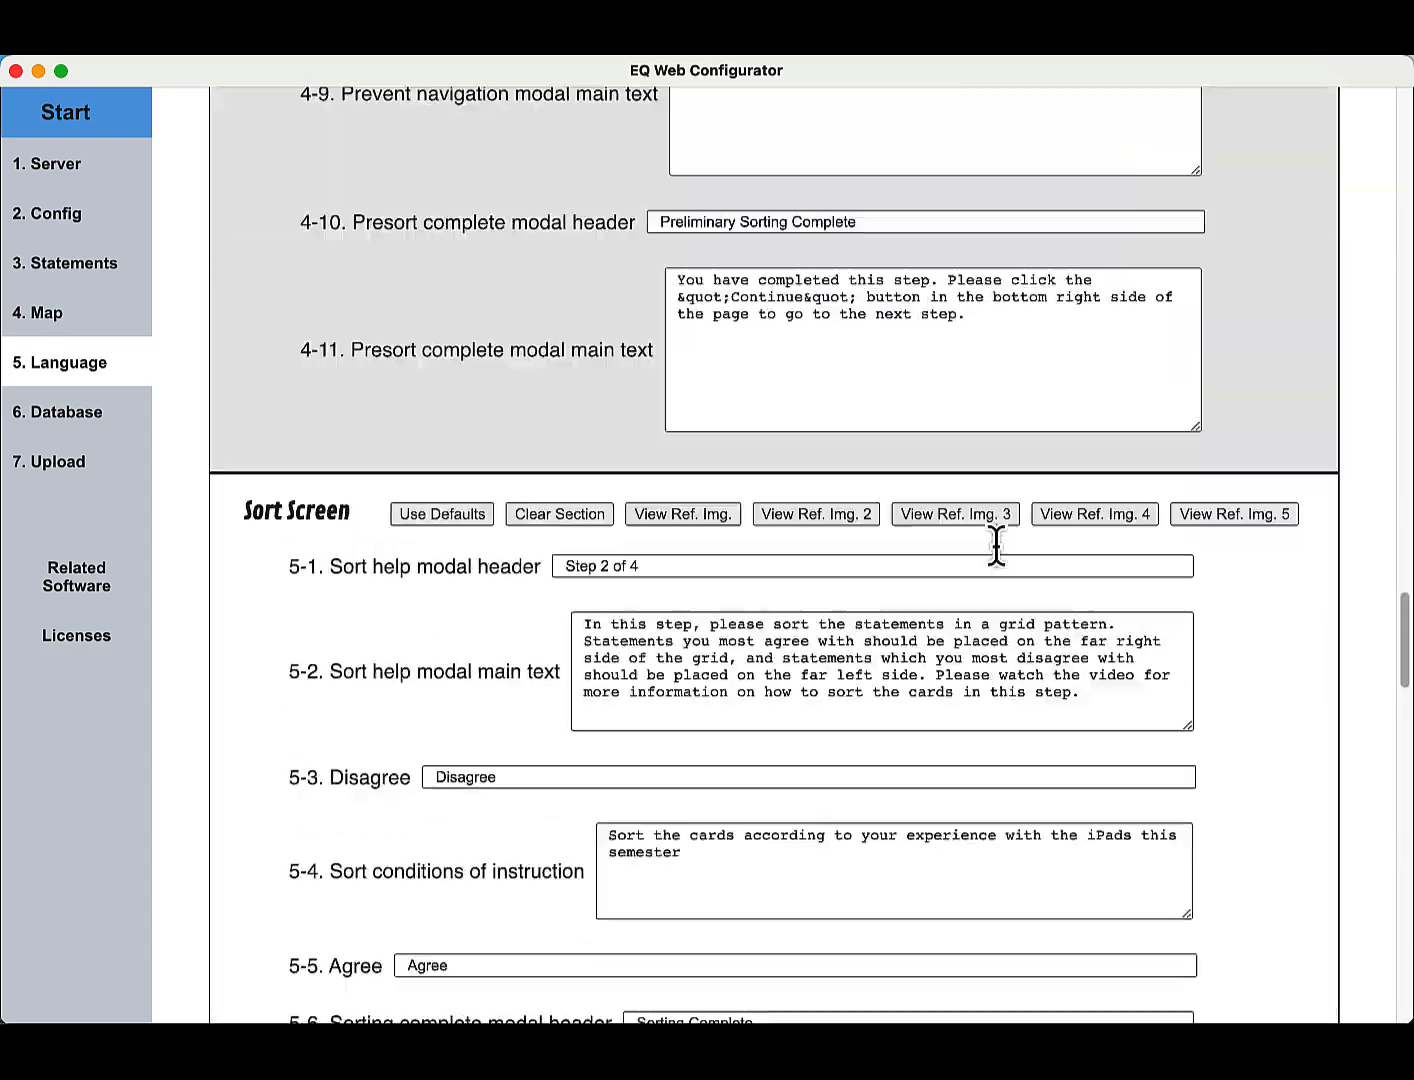
scroll(998, 548, "up", 15)
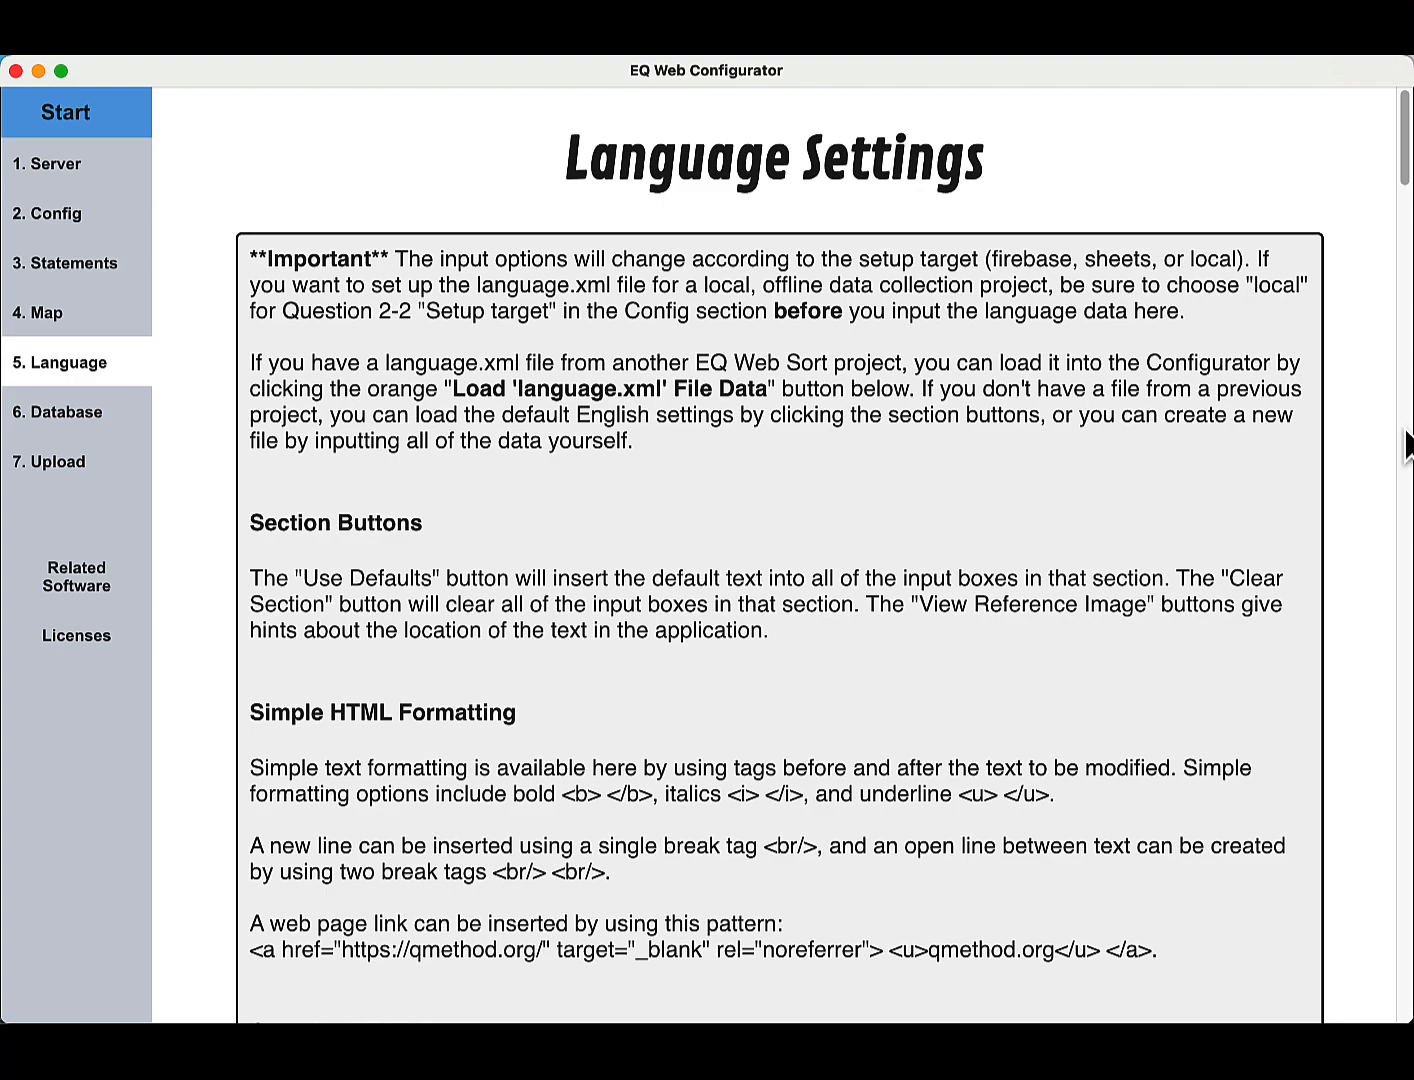
- Review the Language Settings instructions, the Multiple Screen Text entries and the Landing Screen title, welcome message and help texts
scroll(1311, 407, "down", 4)
scroll(1310, 406, "down", 12)
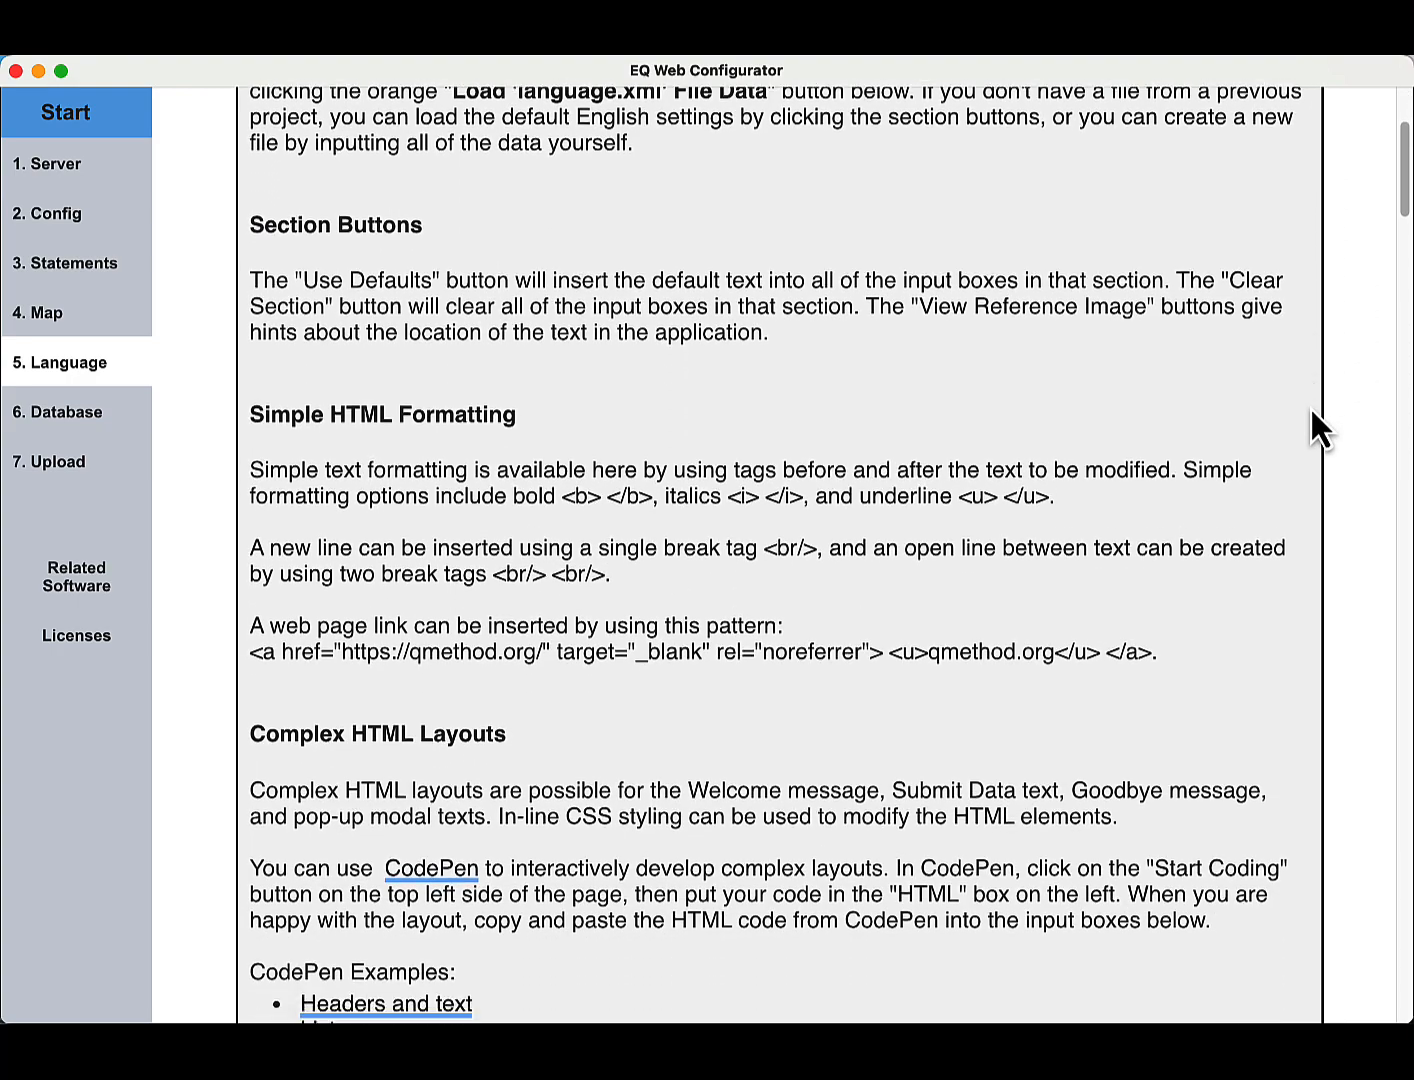
scroll(1310, 410, "down", 10)
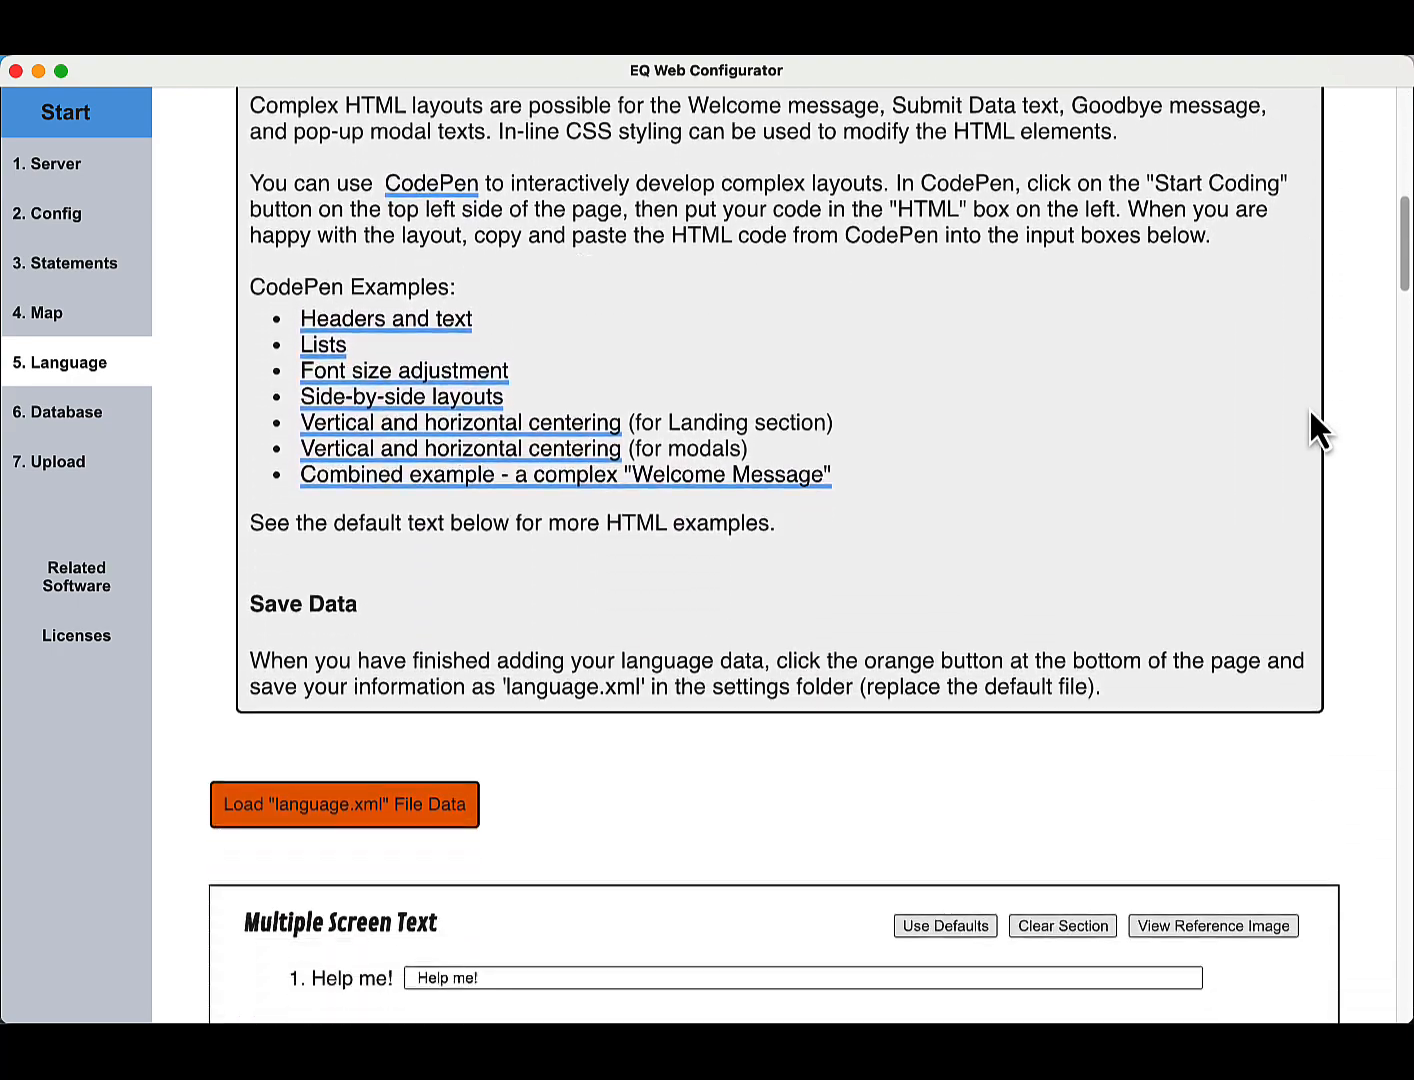
scroll(1309, 407, "down", 8)
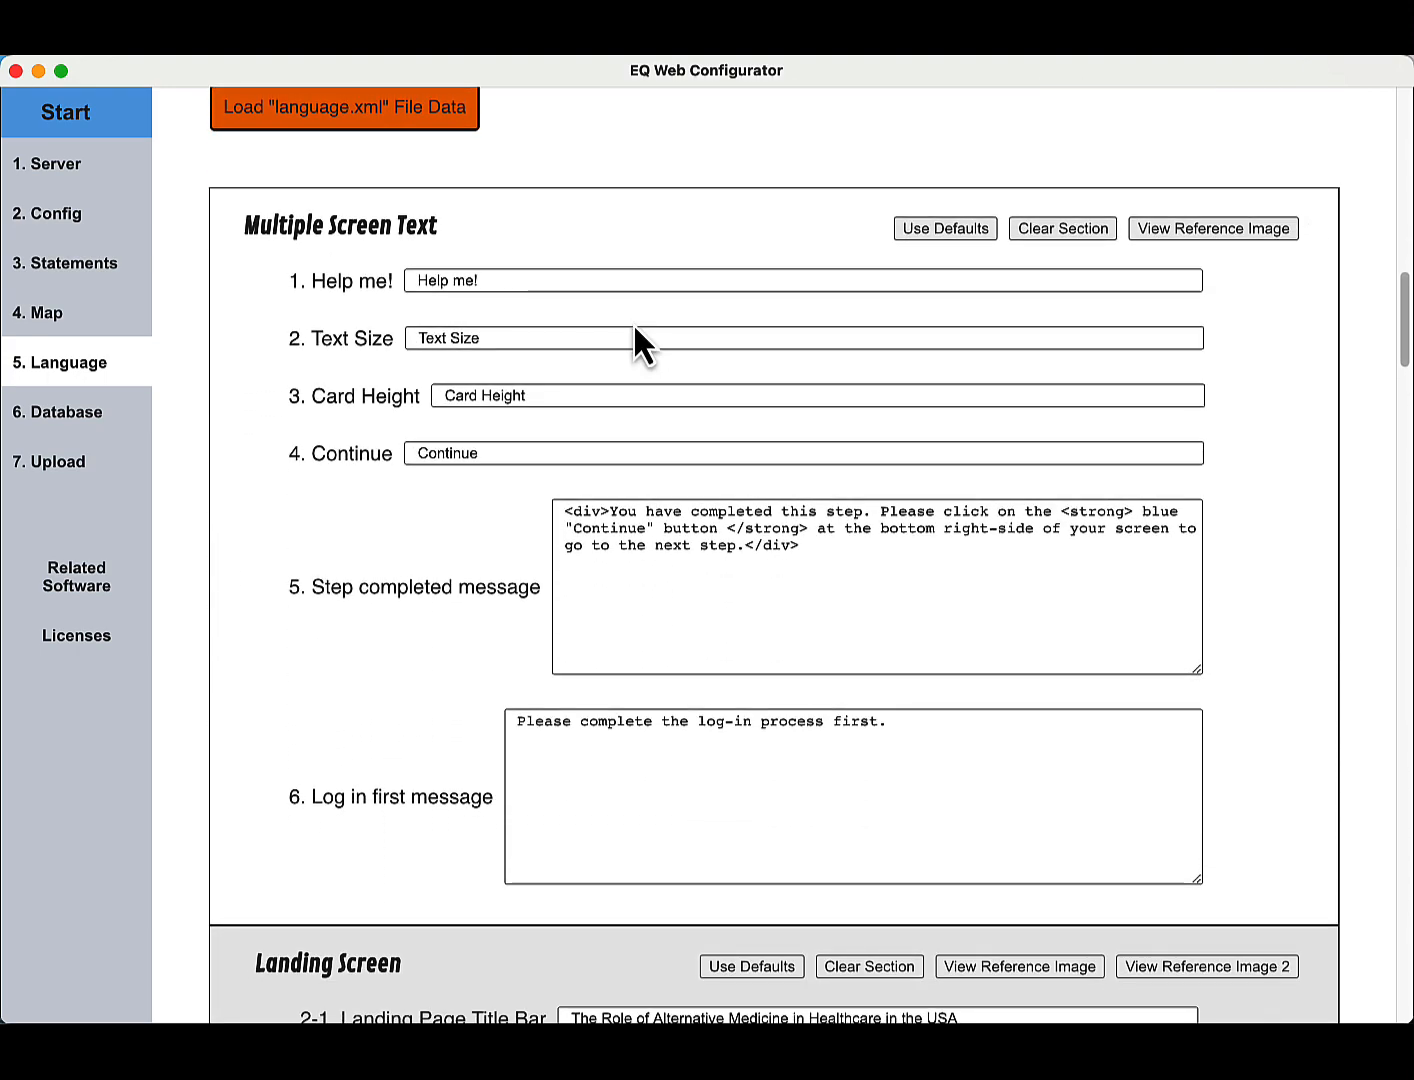
scroll(633, 330, "down", 2)
scroll(710, 401, "down", 2)
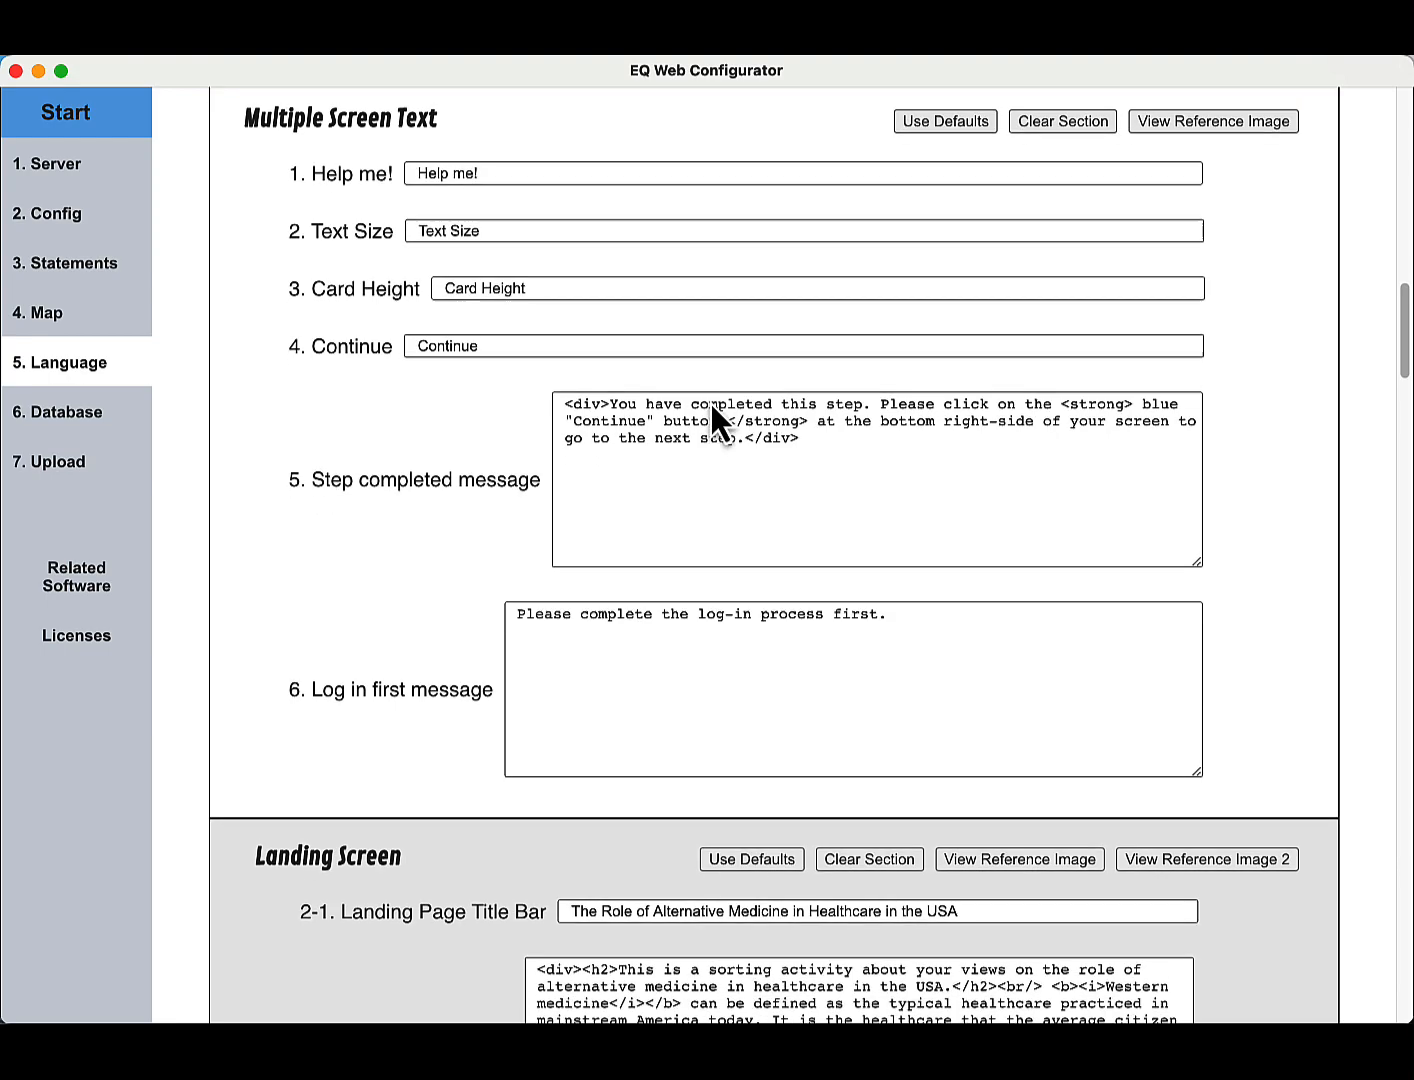
scroll(850, 370, "down", 6)
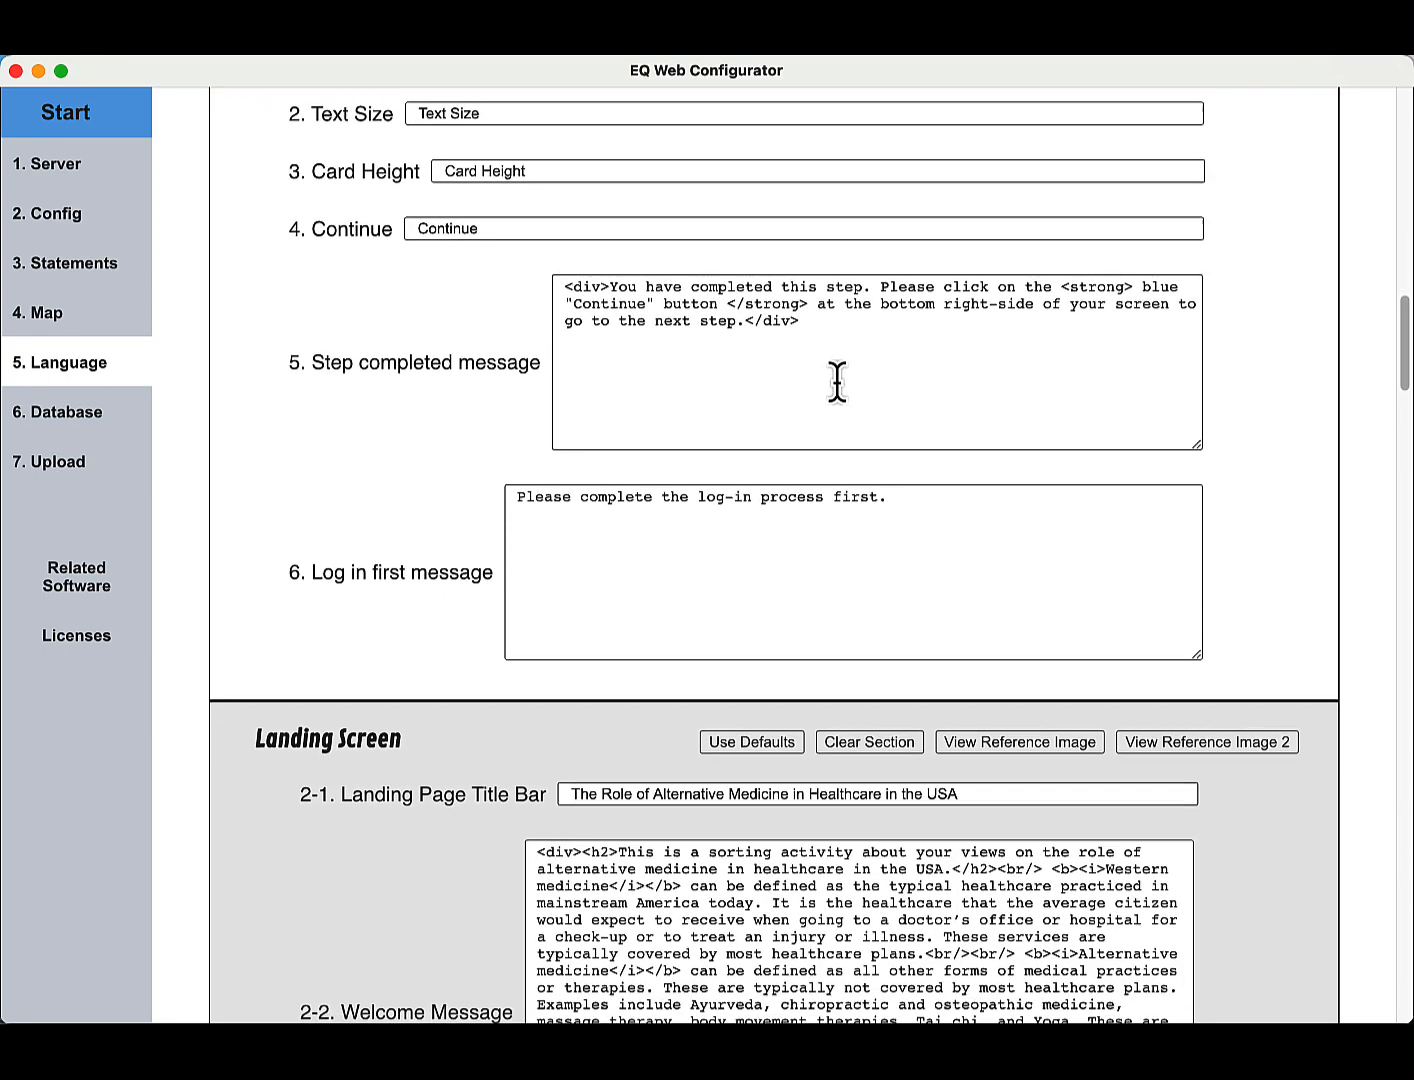
scroll(836, 380, "down", 4)
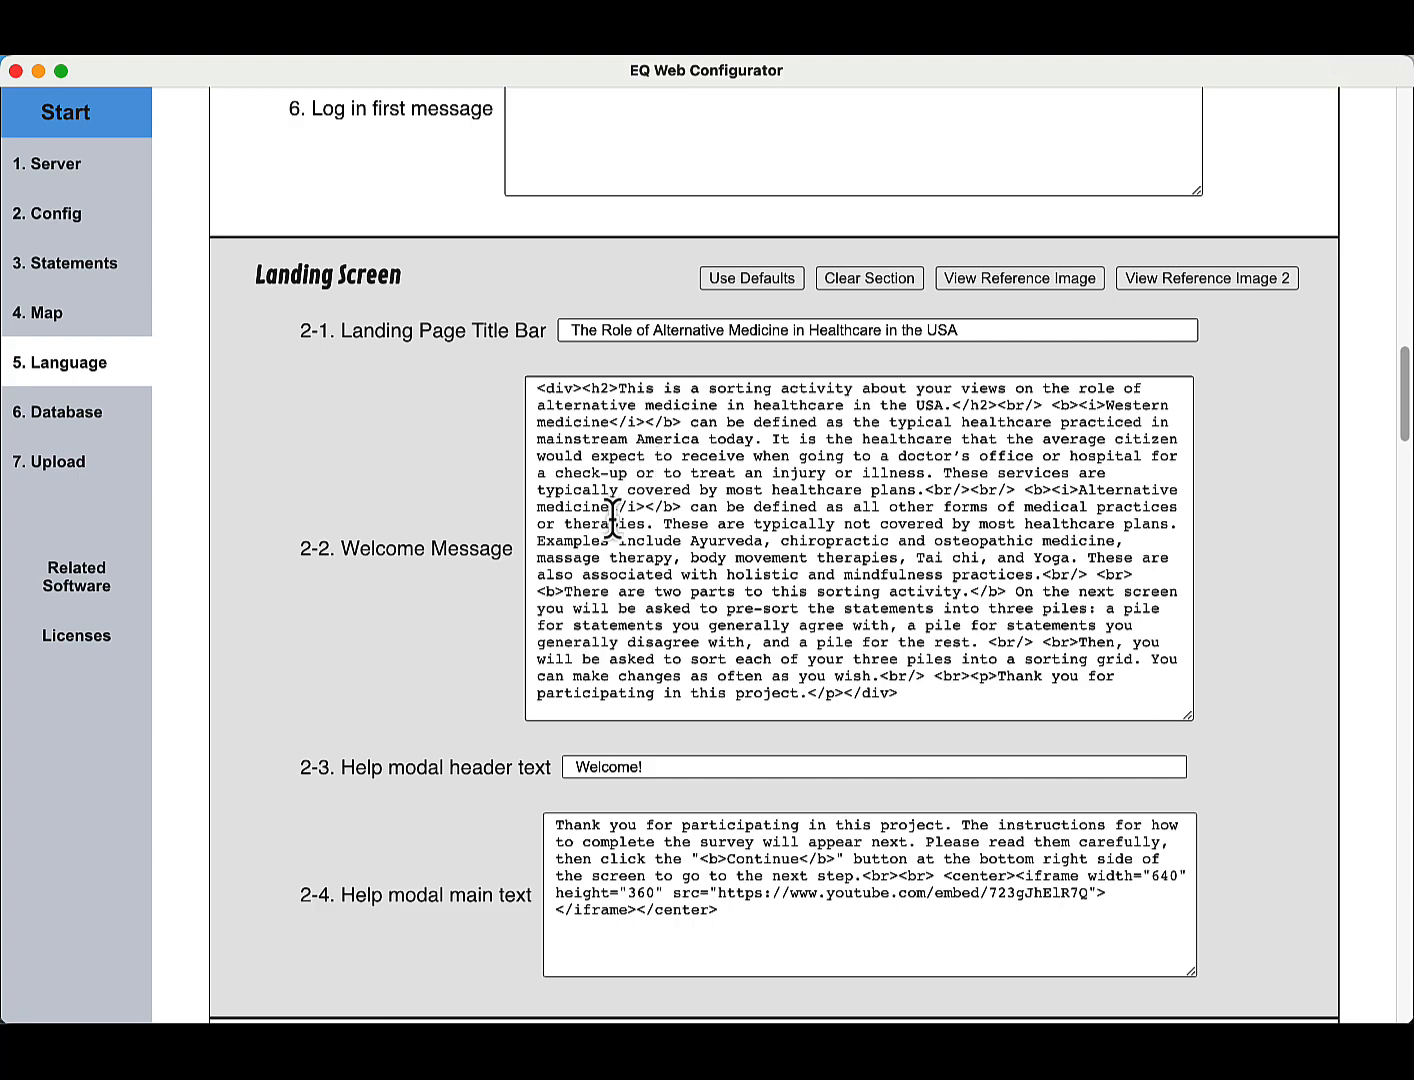
scroll(670, 517, "down", 5)
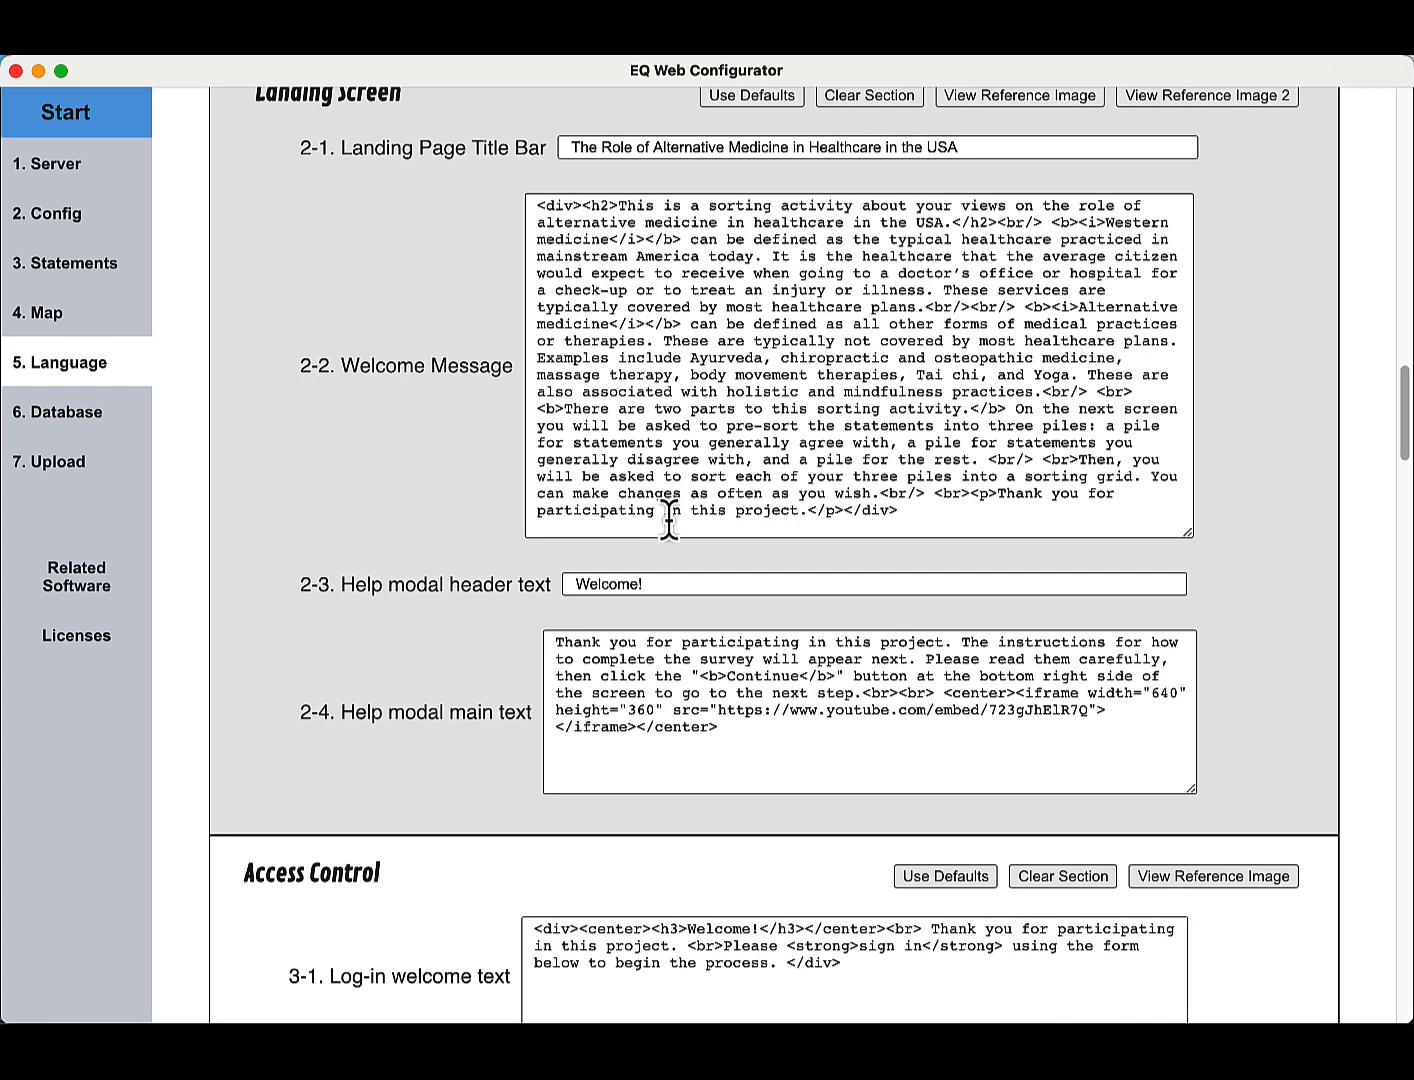
scroll(670, 520, "down", 4)
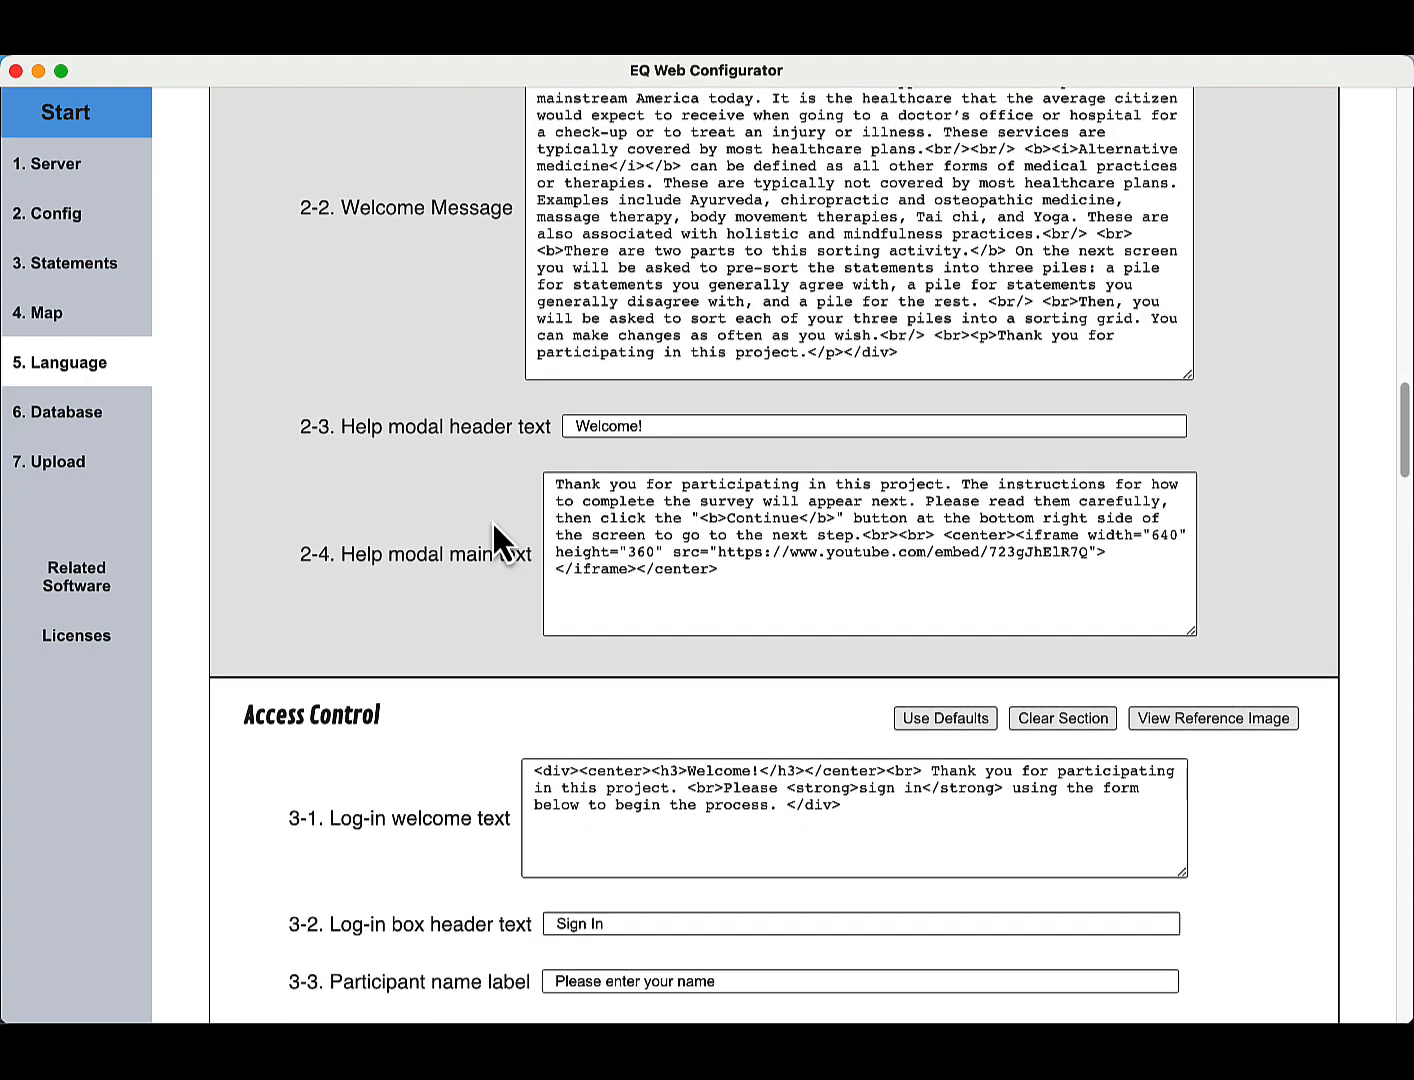
scroll(492, 520, "down", 6)
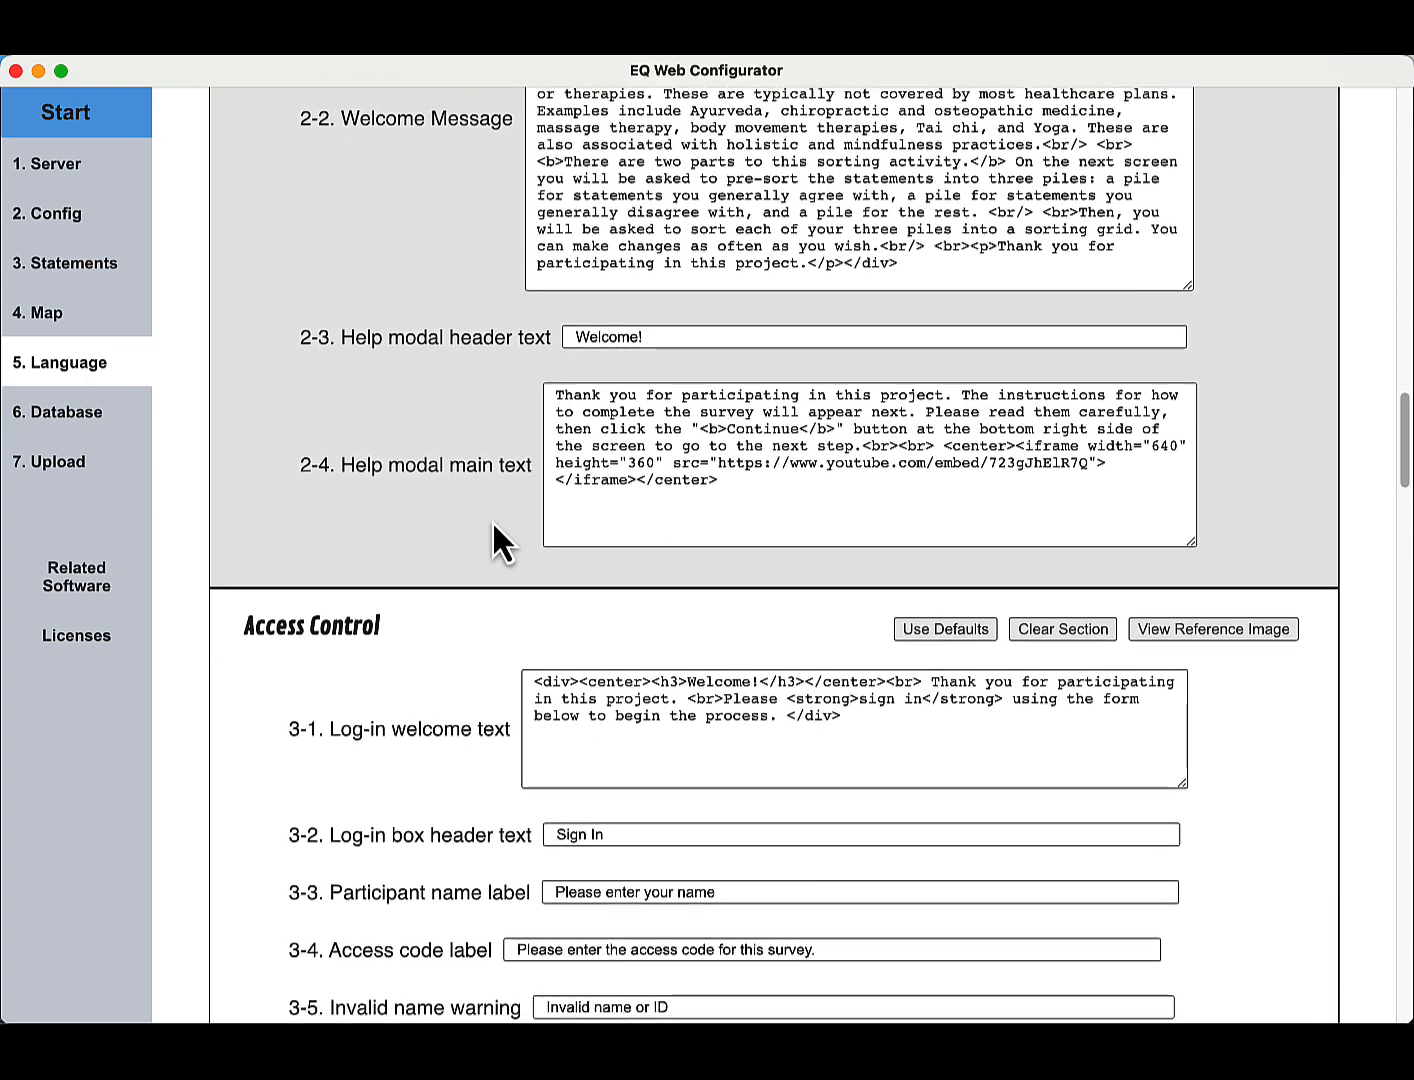
- Review the Access Control log-in labels and warnings and the Presort Screen labels and modal texts
scroll(492, 521, "down", 4)
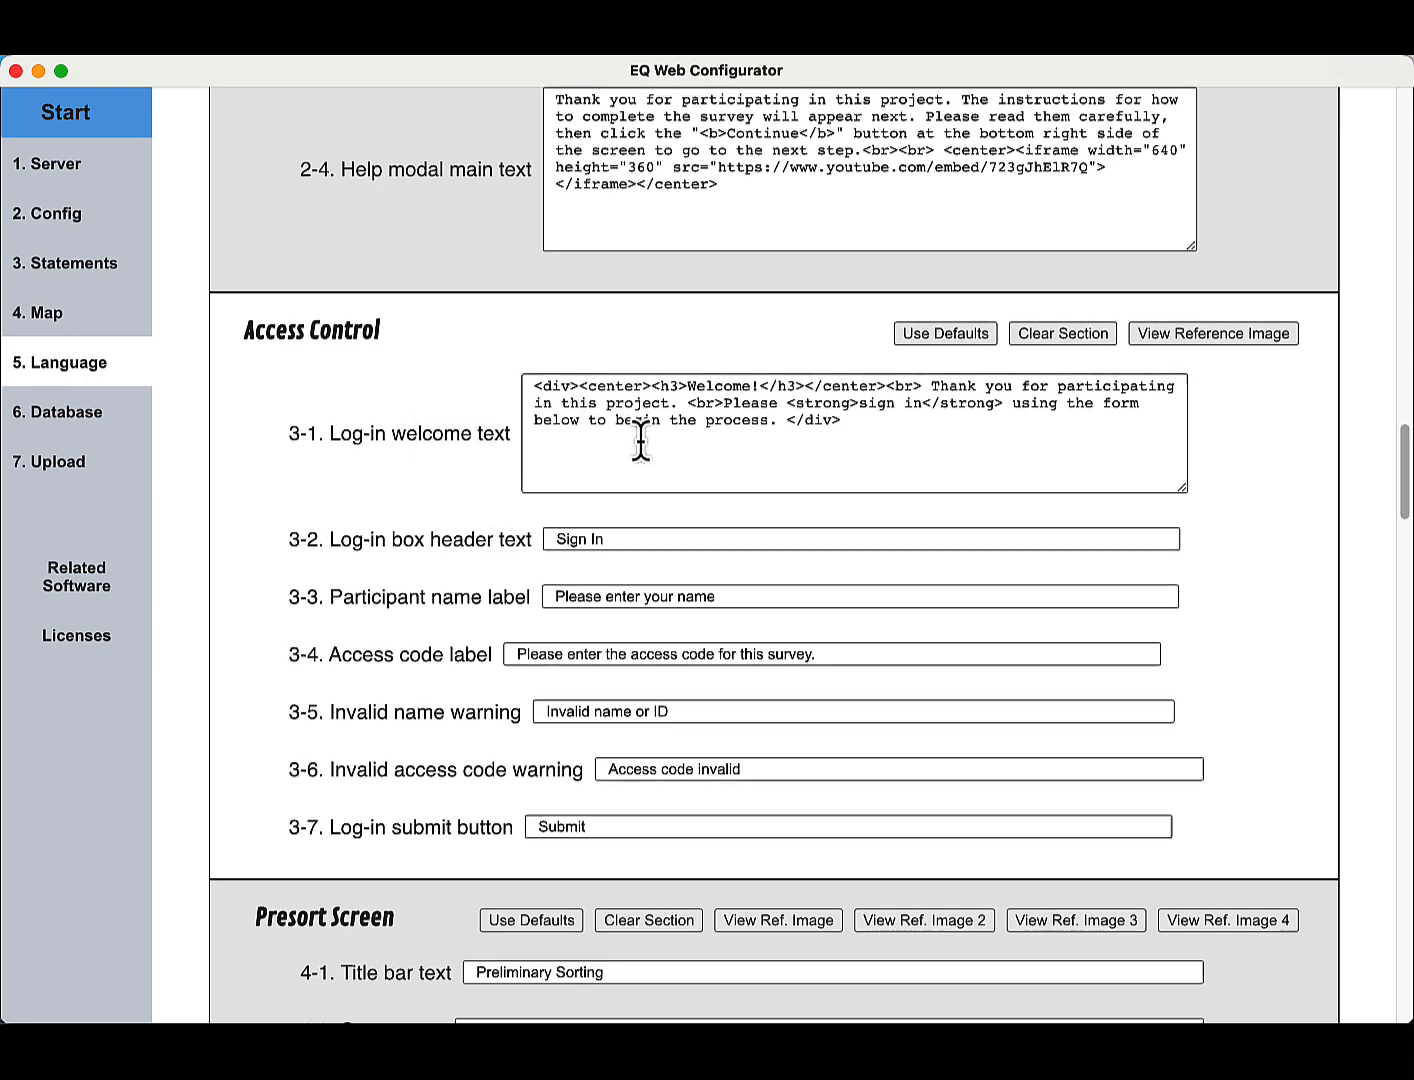
scroll(639, 440, "down", 2)
scroll(640, 440, "up", 2)
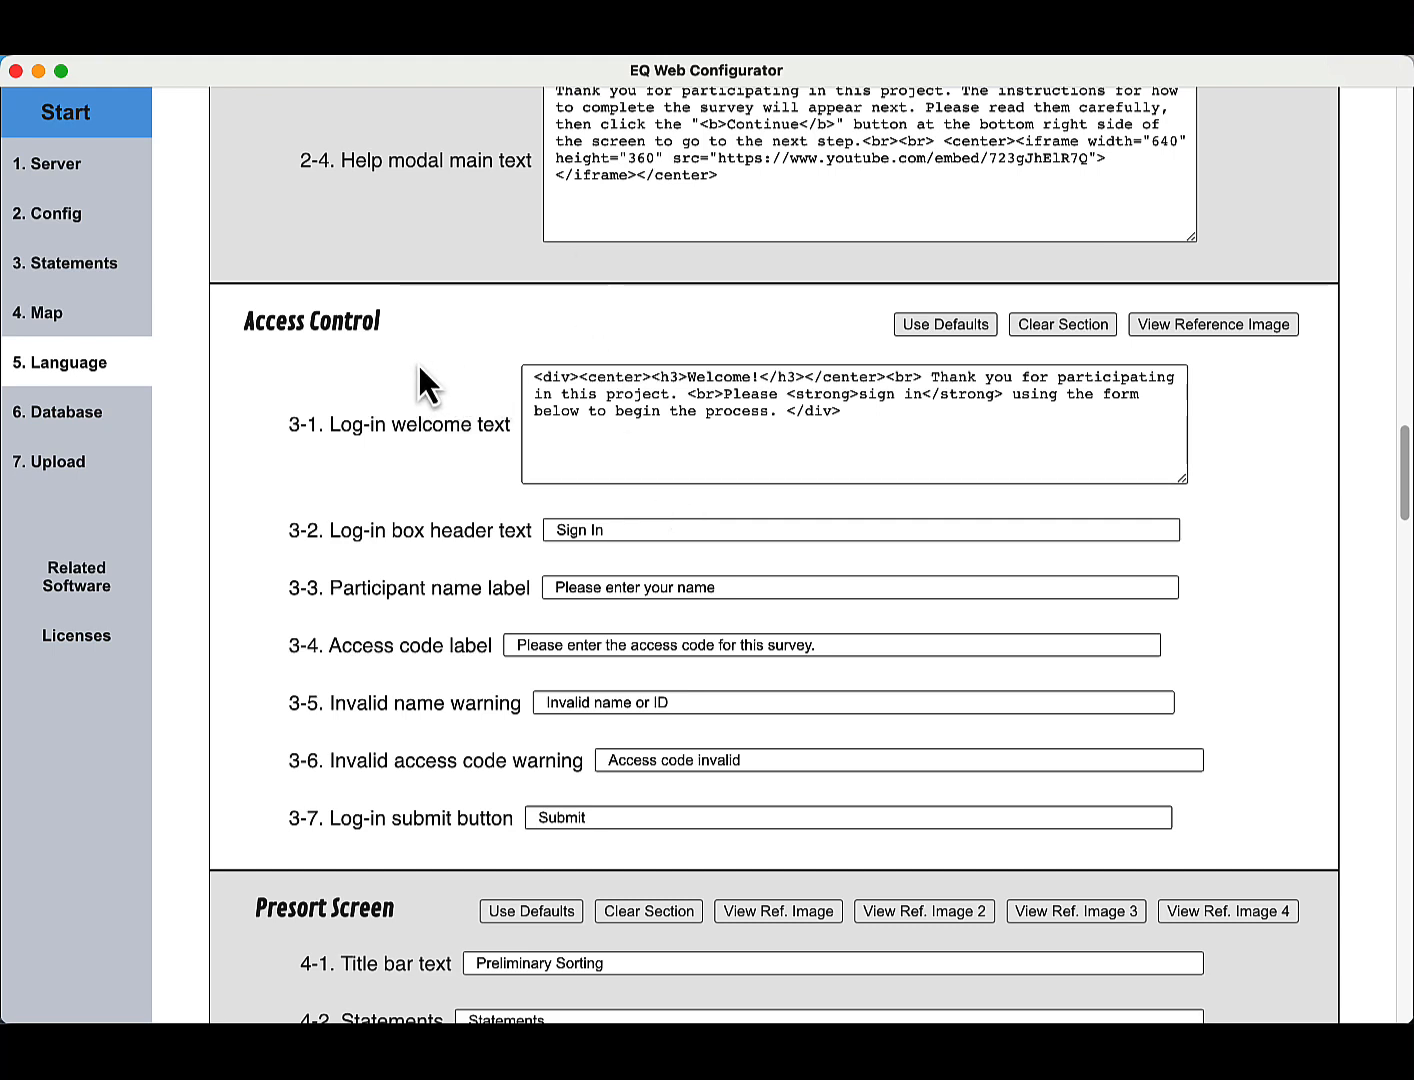
scroll(418, 367, "down", 5)
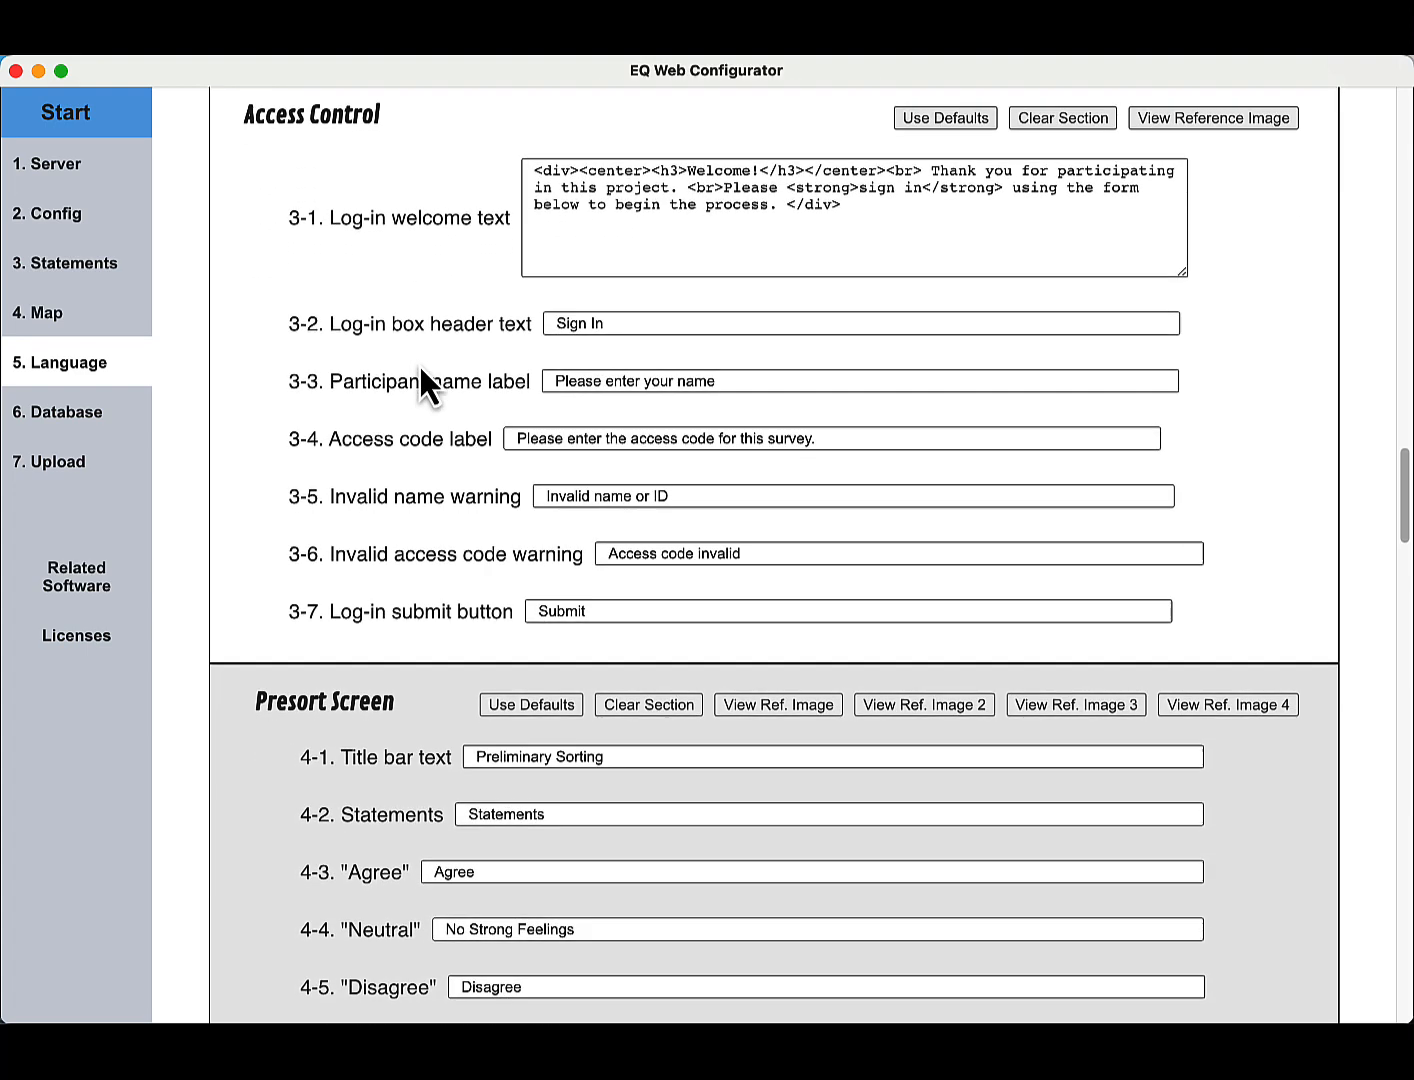
scroll(431, 390, "down", 1)
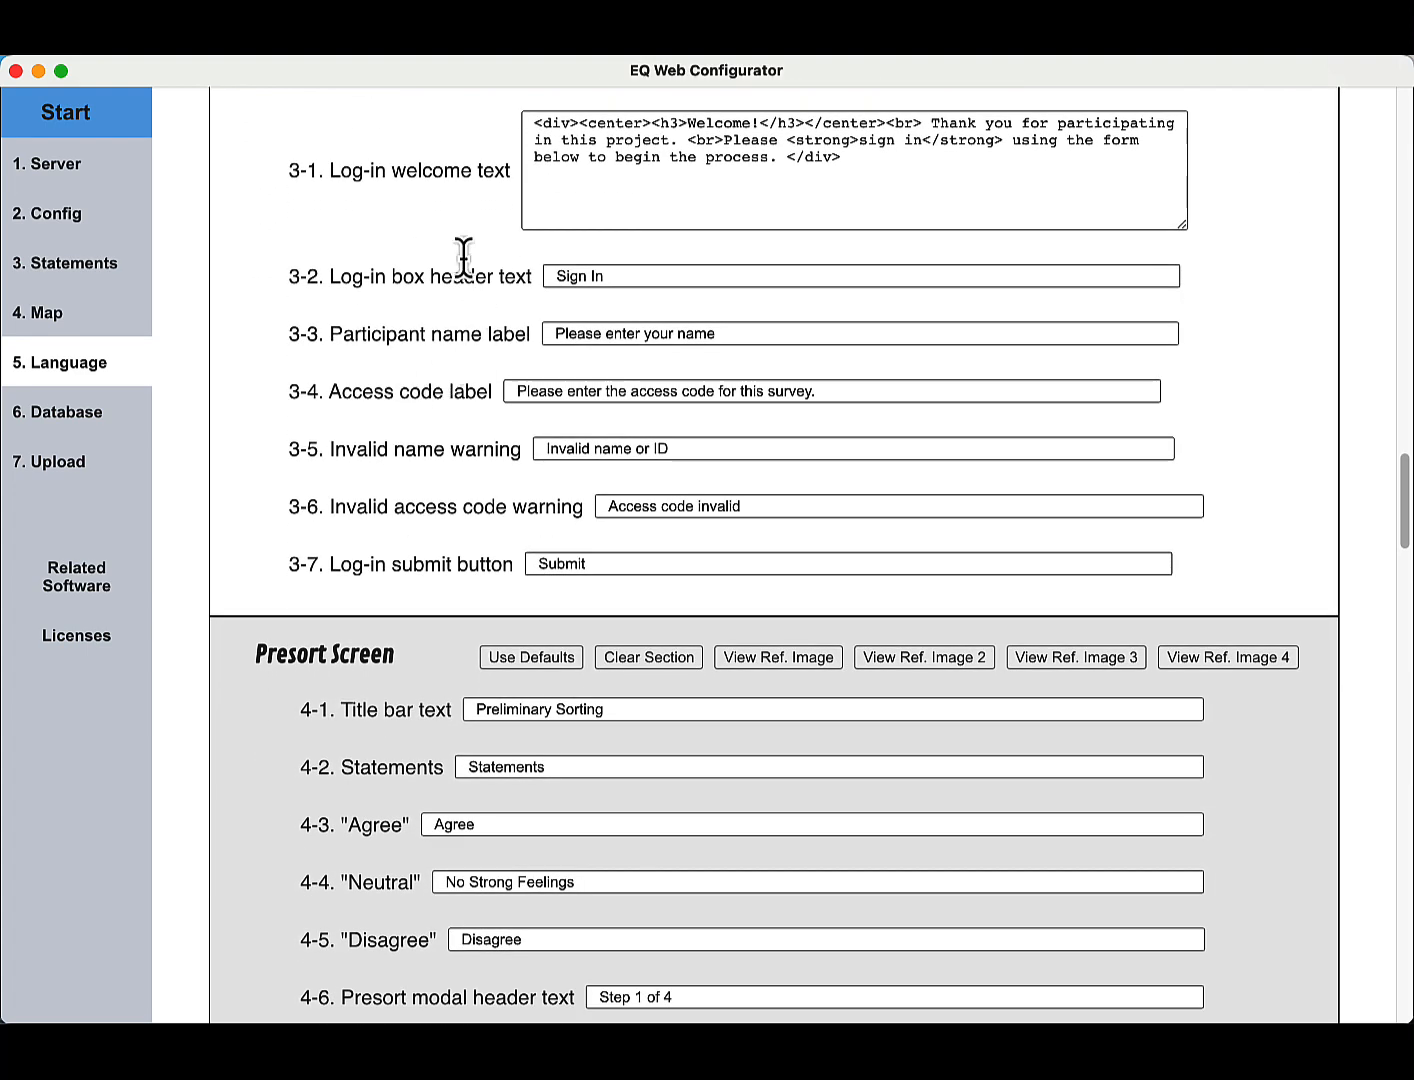
scroll(562, 330, "down", 5)
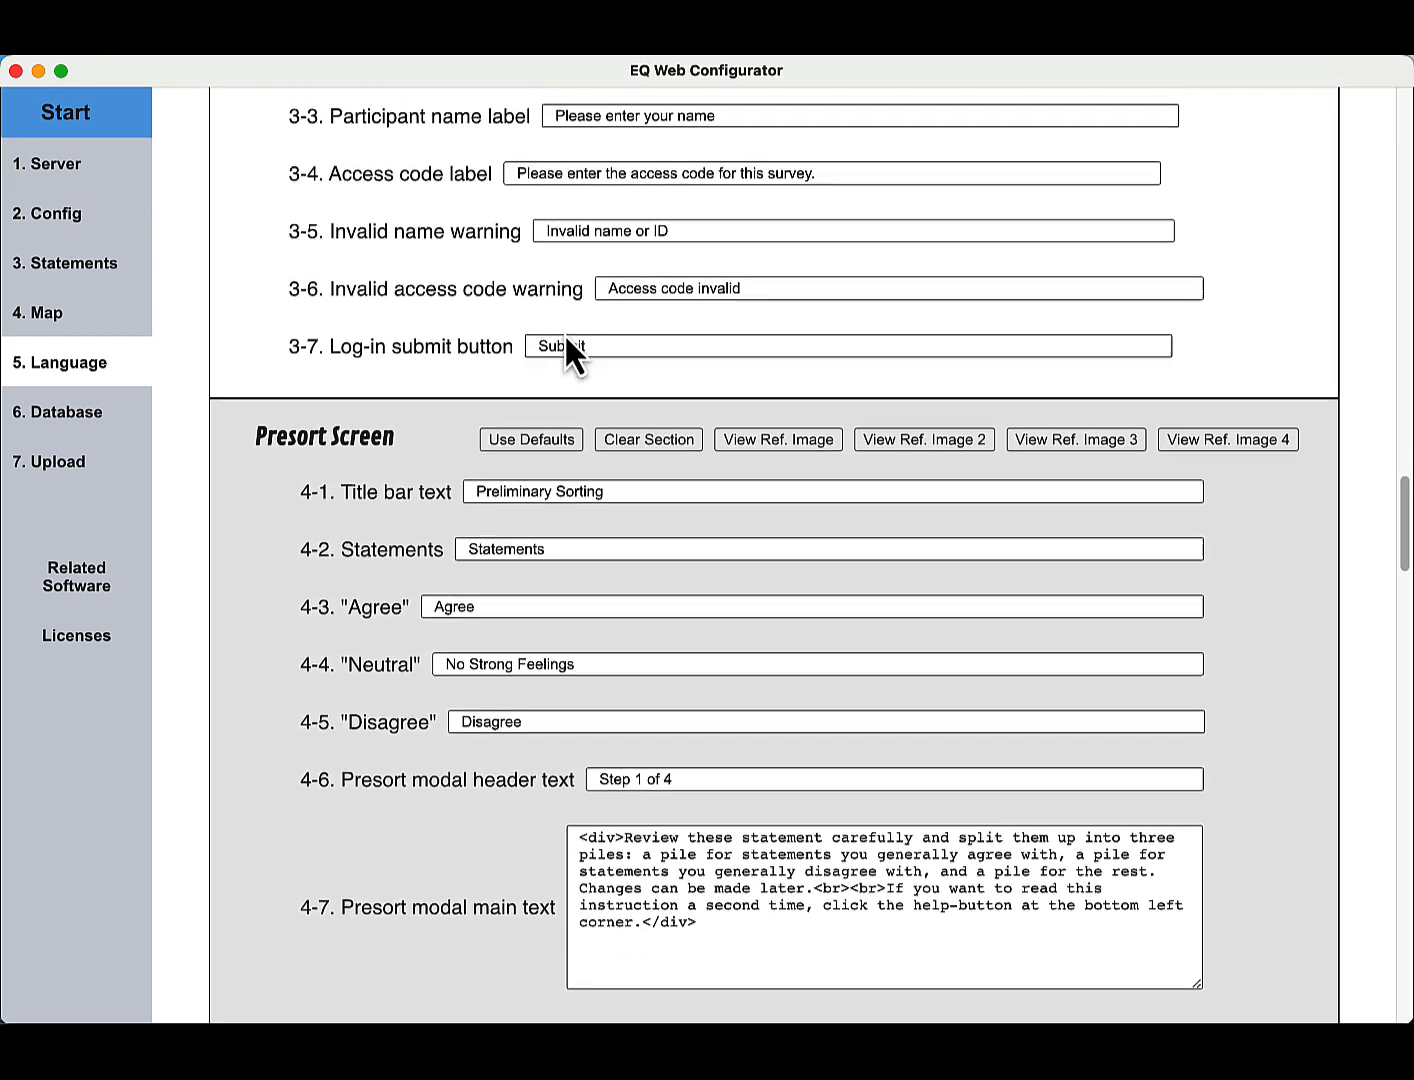
scroll(564, 341, "down", 1)
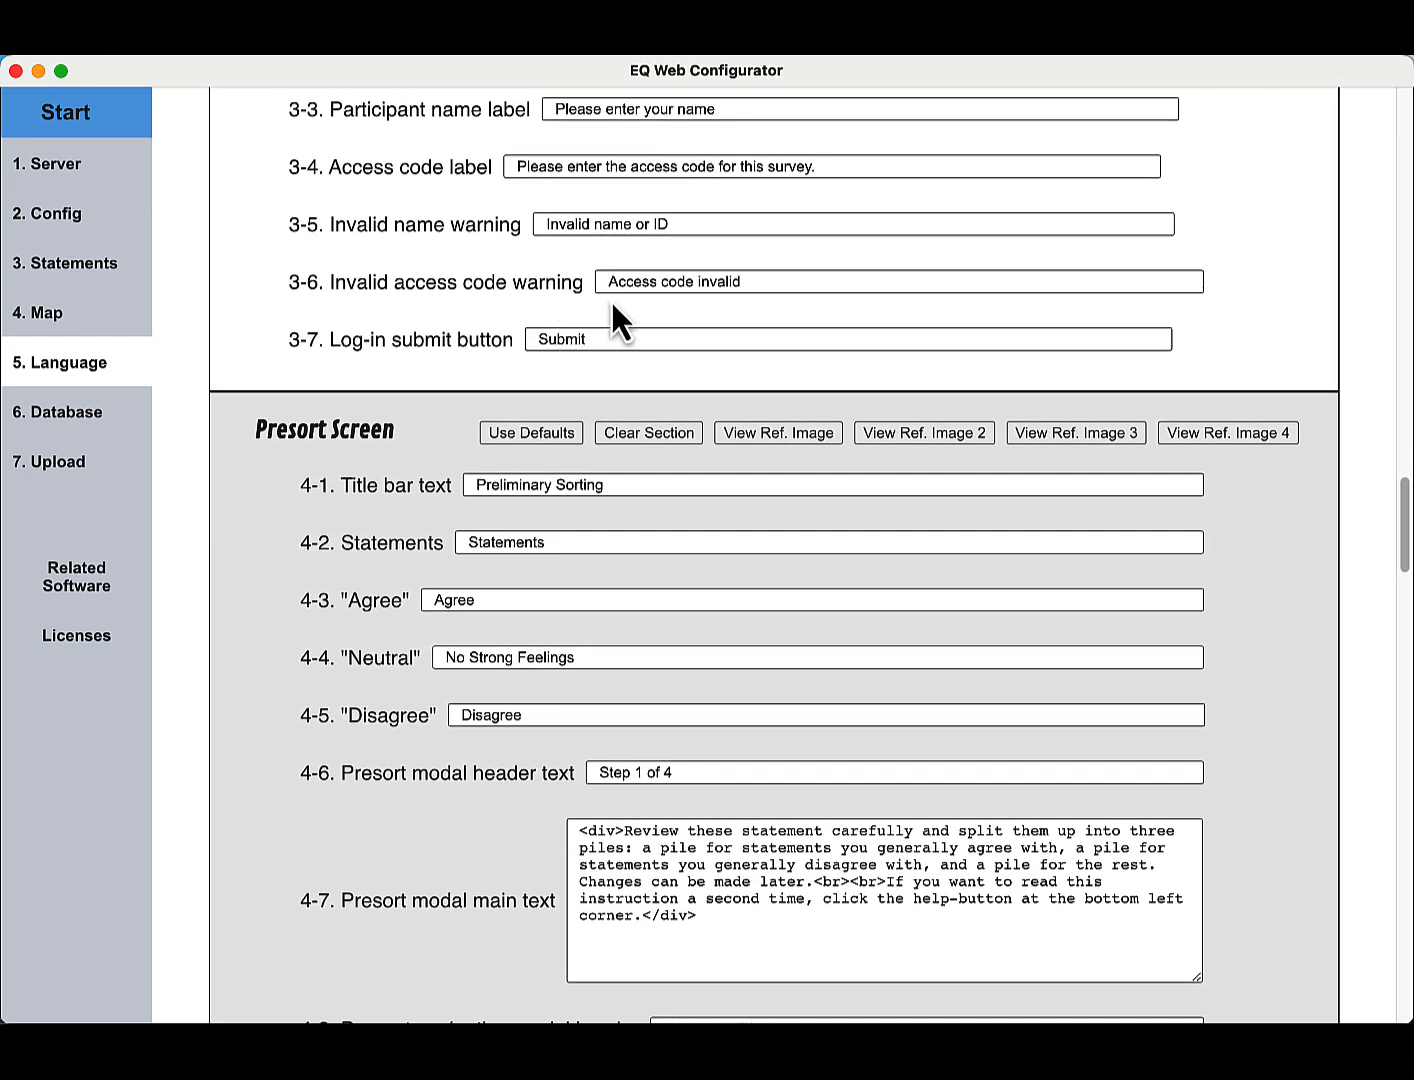
scroll(587, 298, "down", 6)
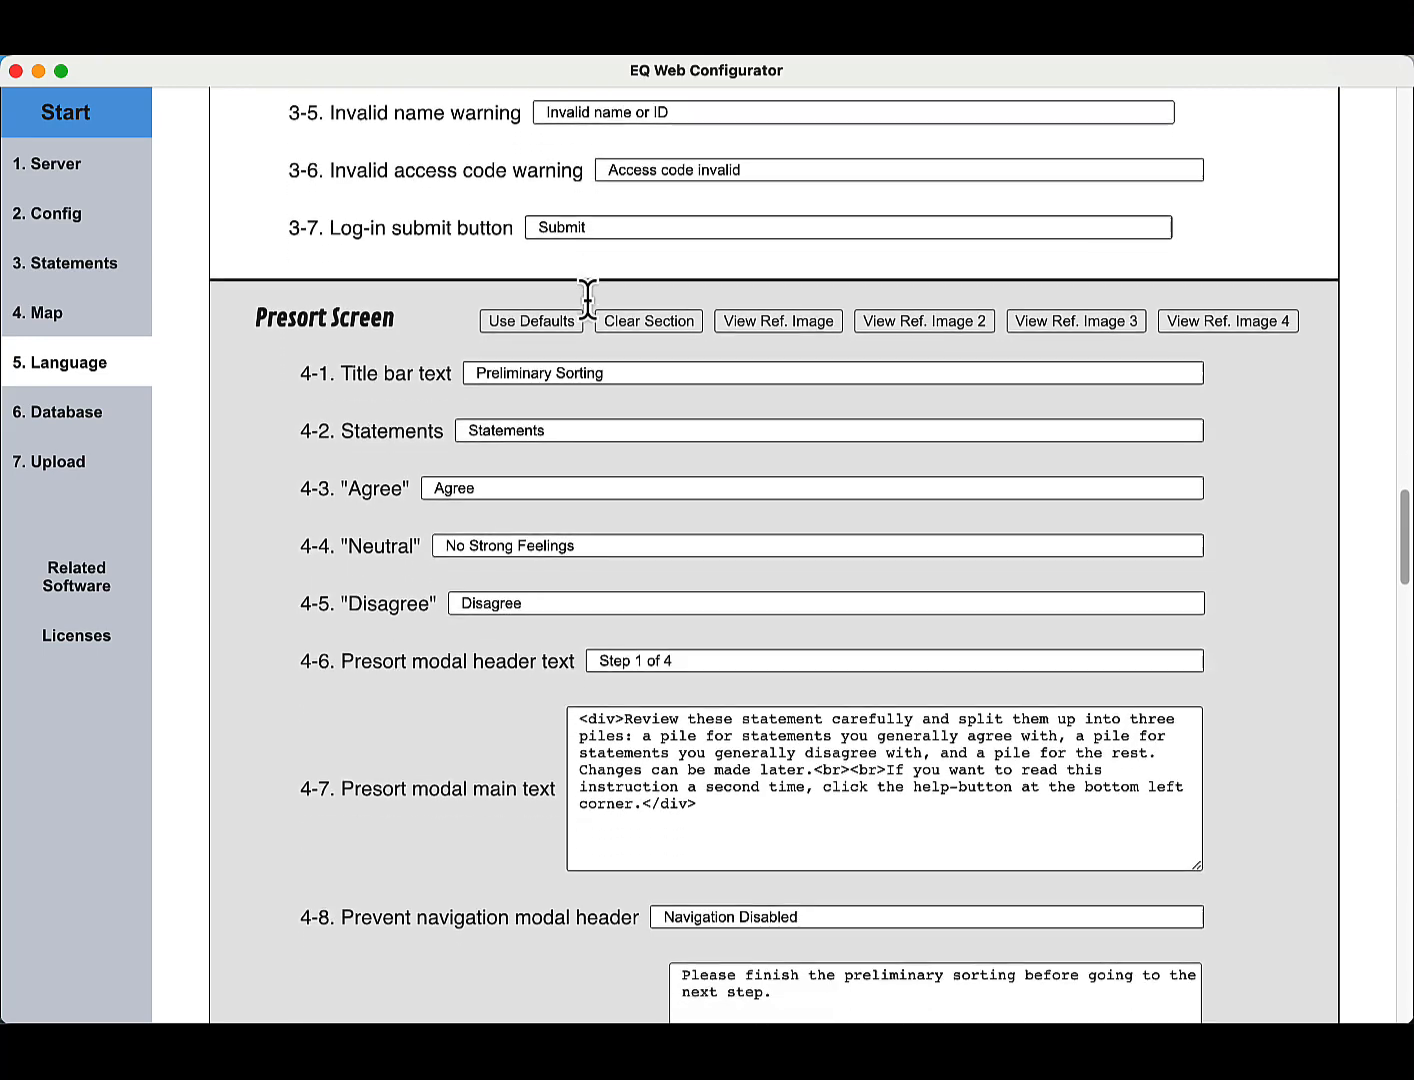
scroll(586, 298, "down", 4)
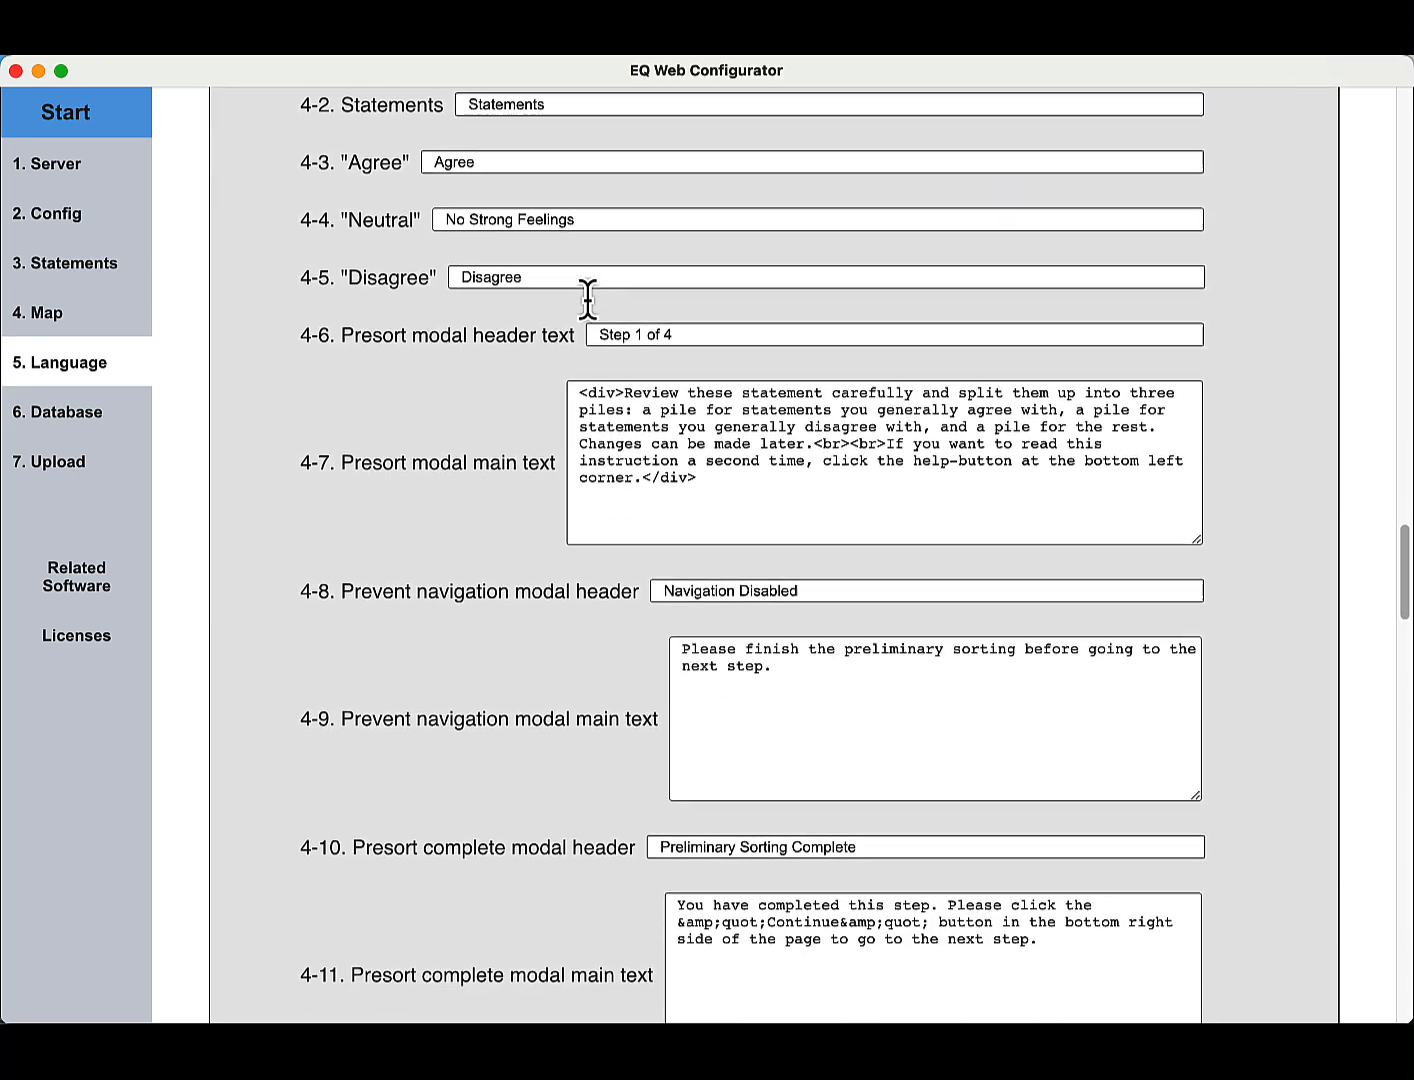
scroll(587, 298, "up", 3)
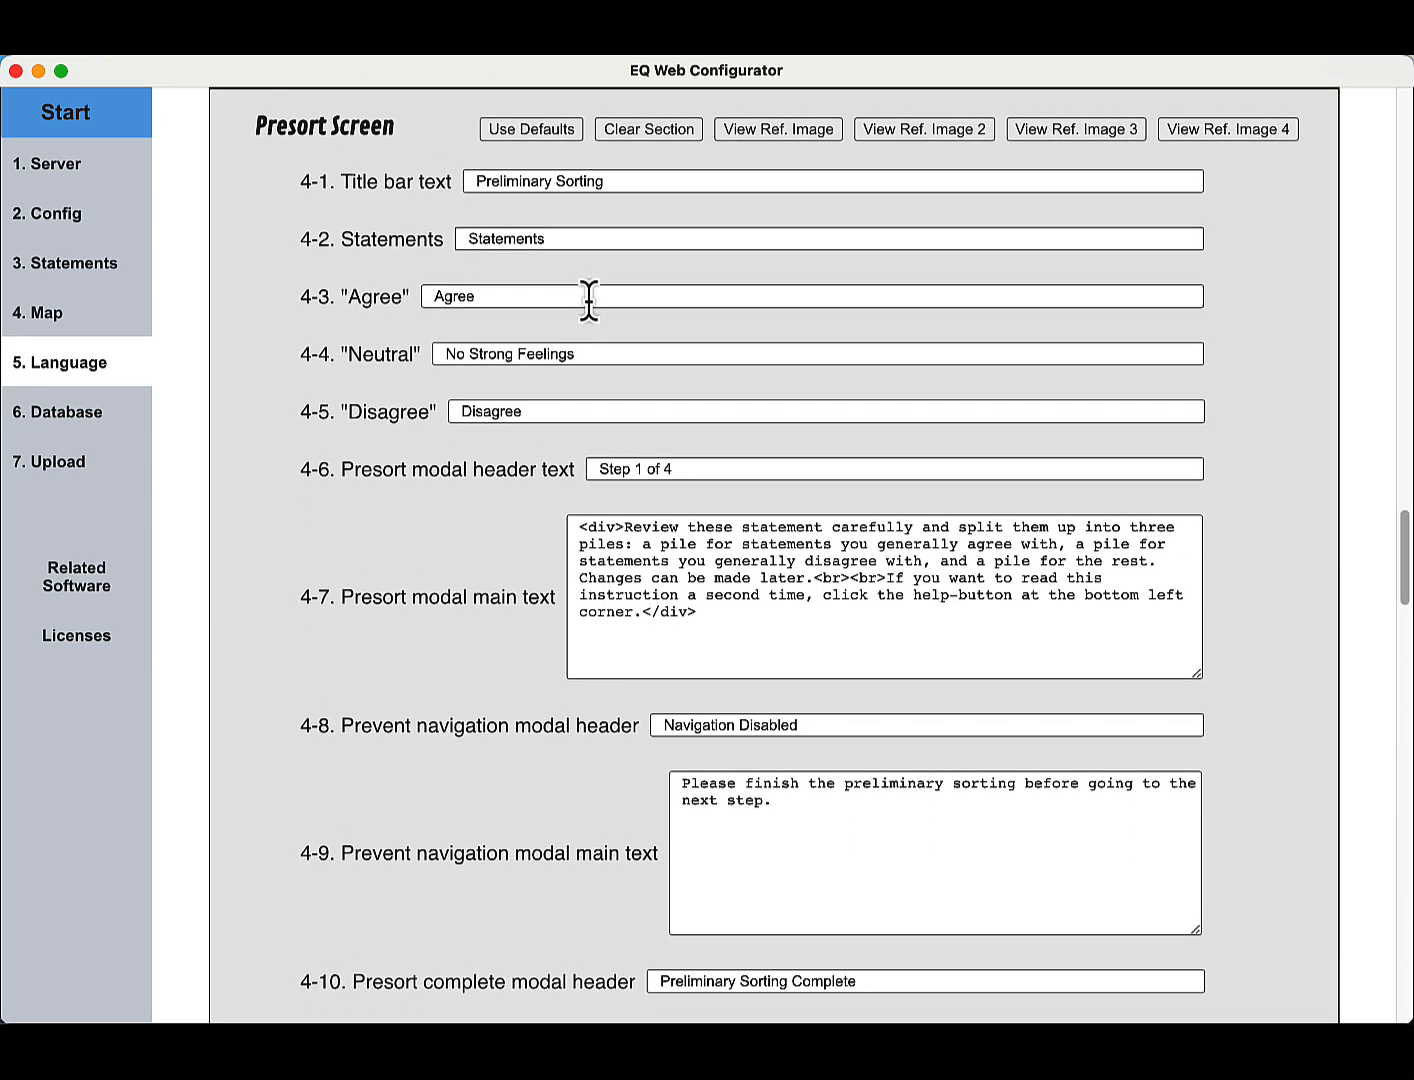
scroll(587, 300, "down", 5)
scroll(587, 300, "down", 2)
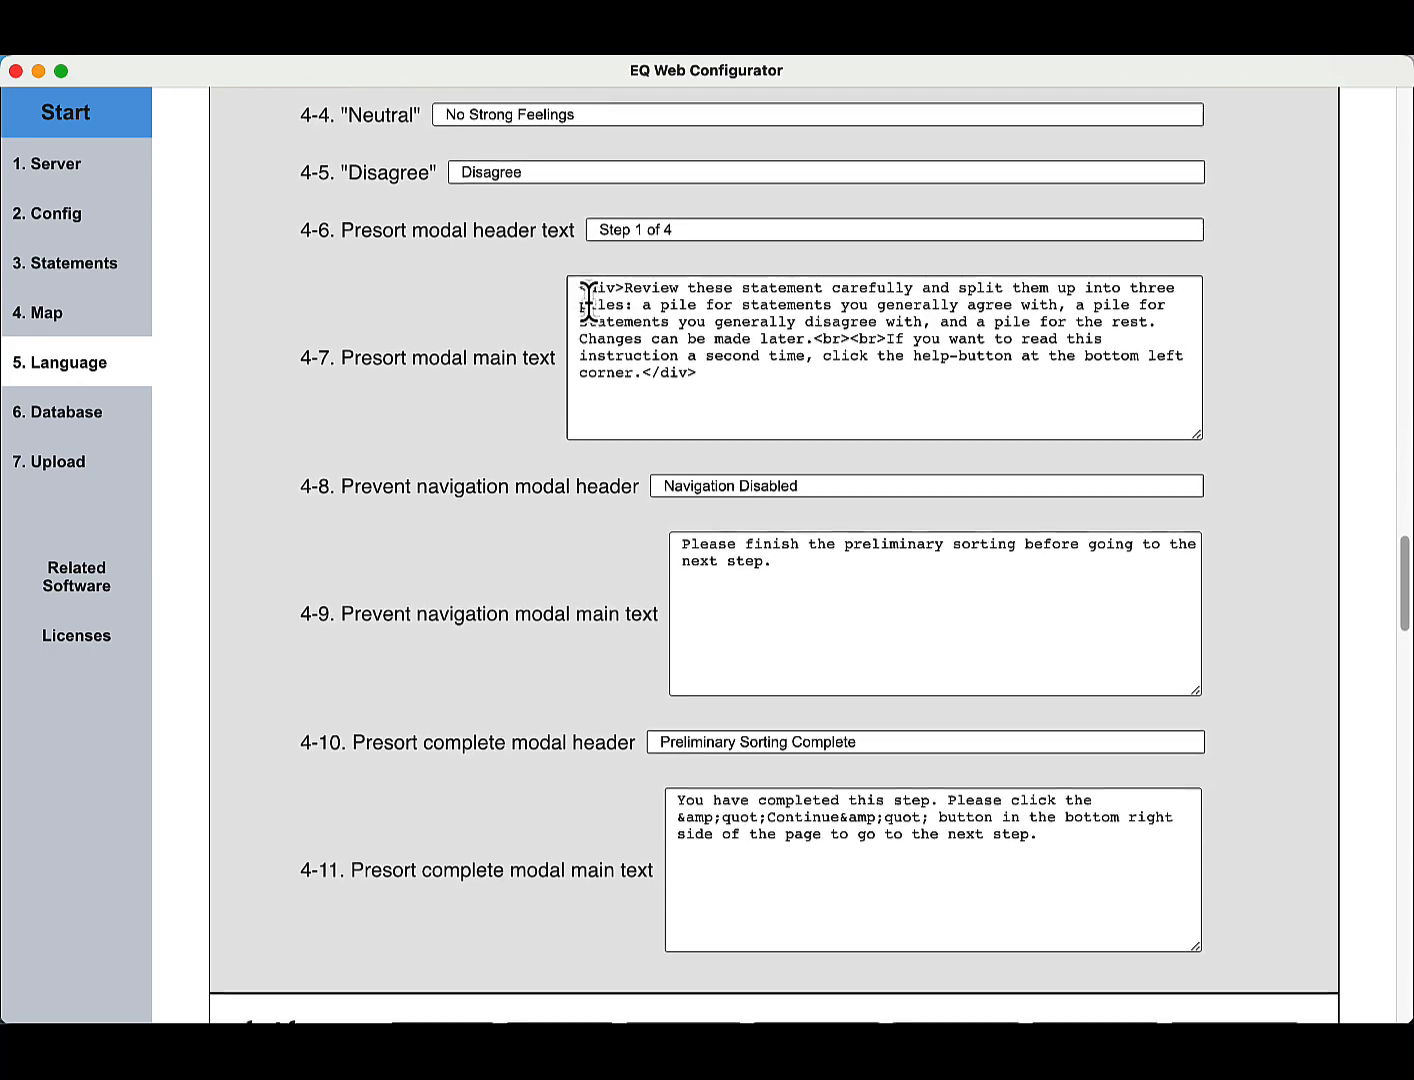
scroll(587, 301, "down", 7)
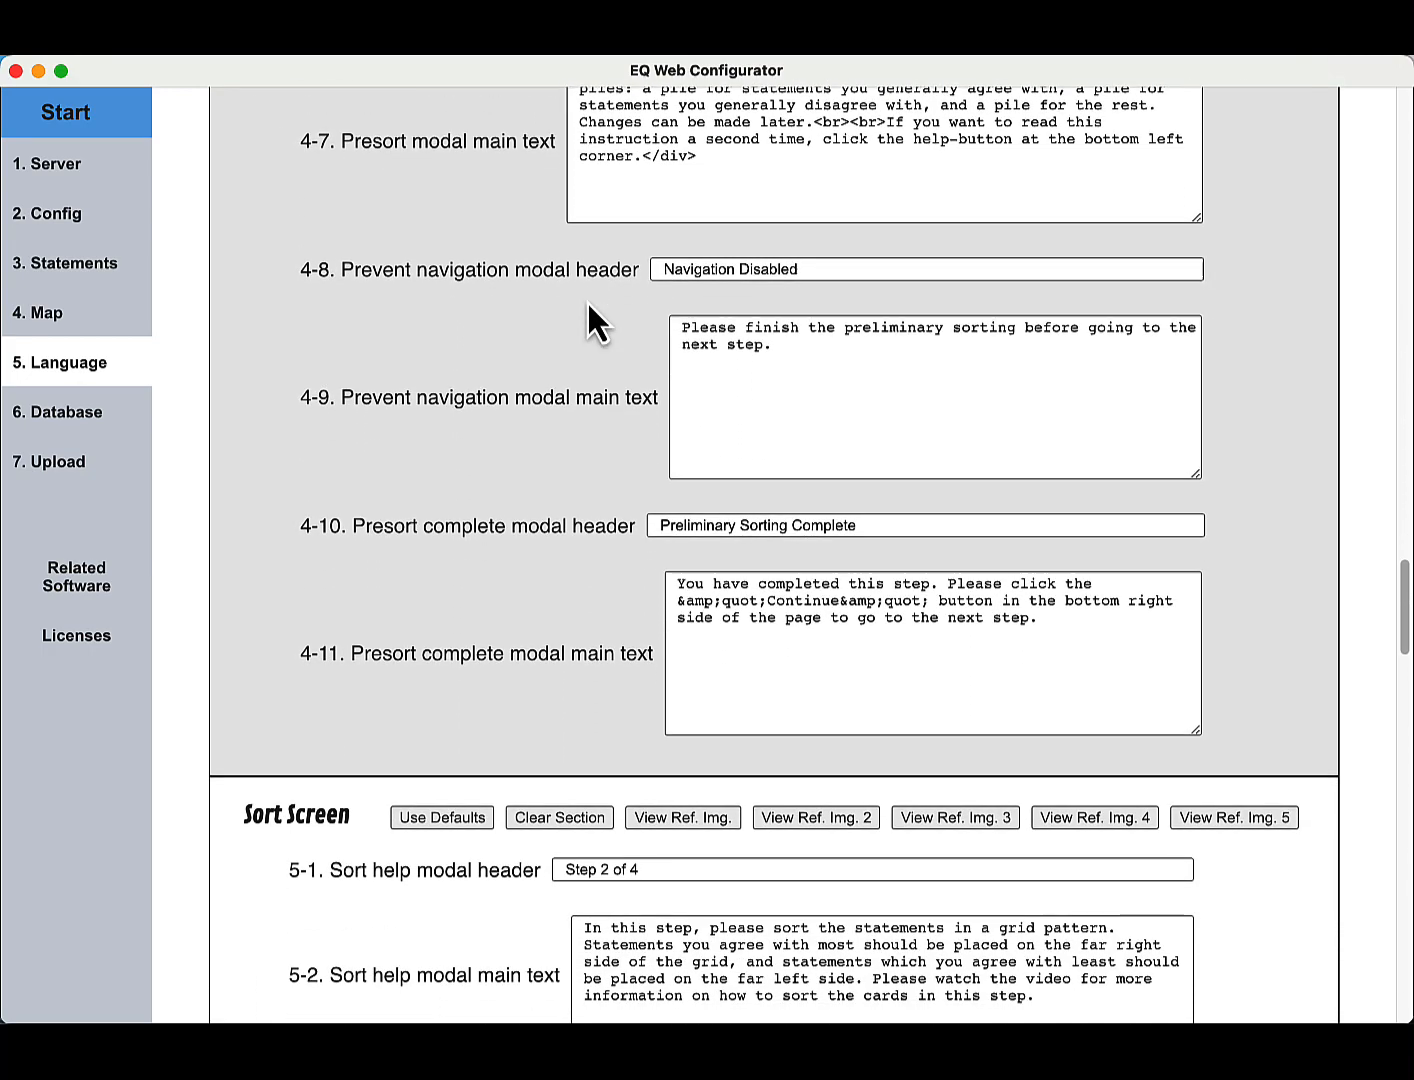
- Review the Sort, Postsort, Questionnaire and Submit Screen texts through to the fallback and goodbye messages
scroll(588, 304, "down", 10)
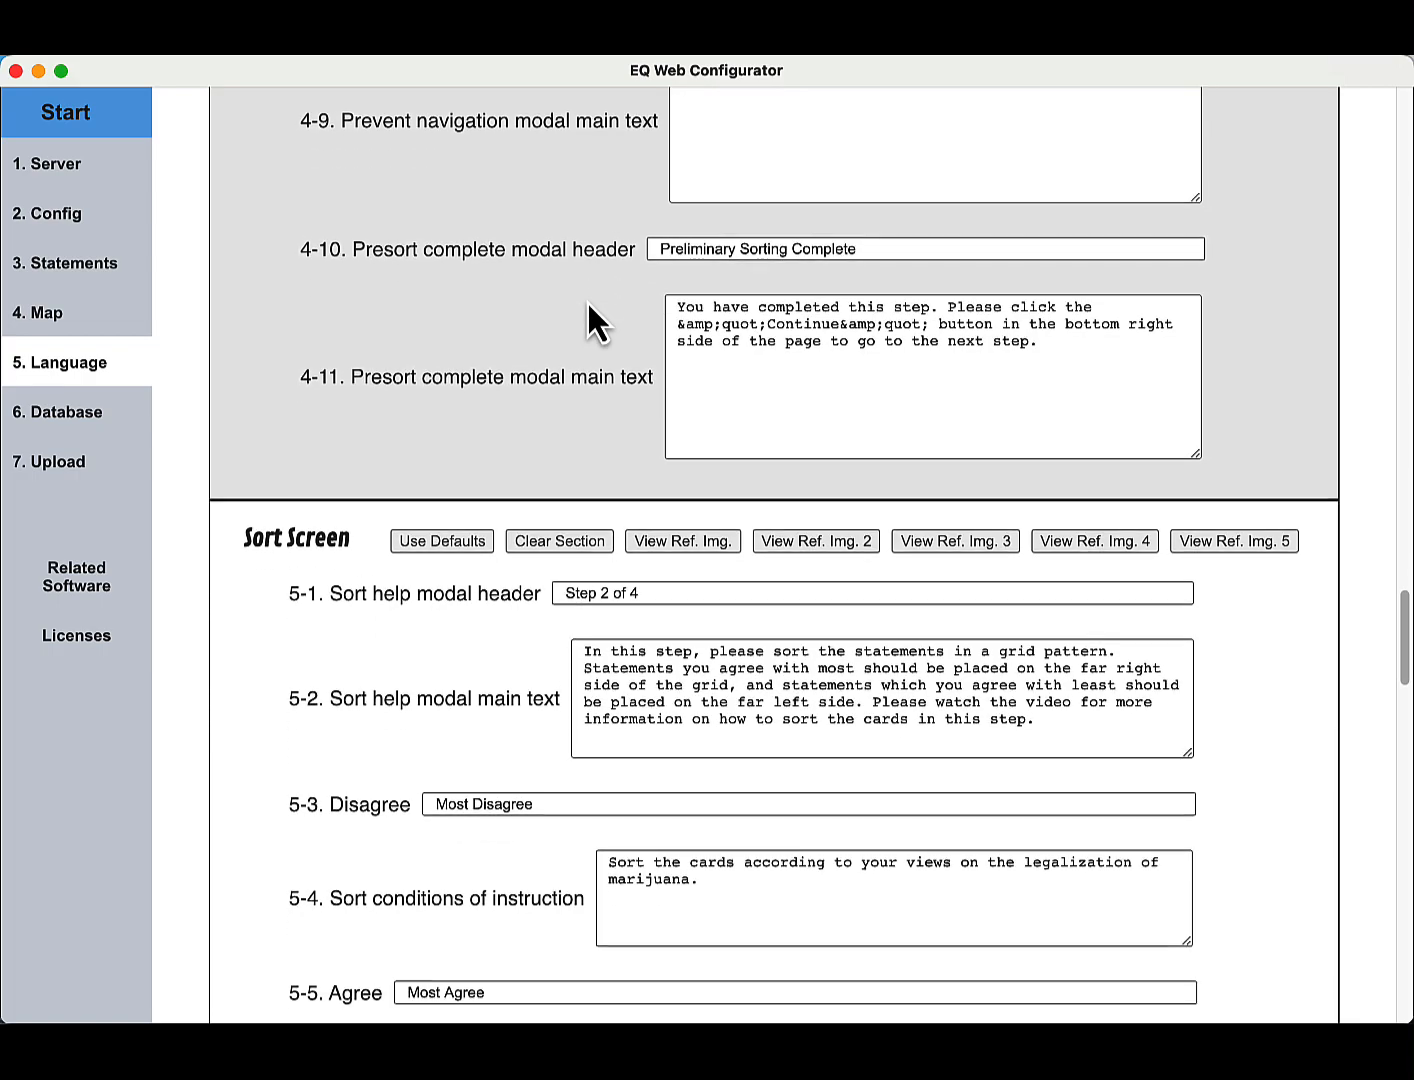
scroll(587, 301, "down", 8)
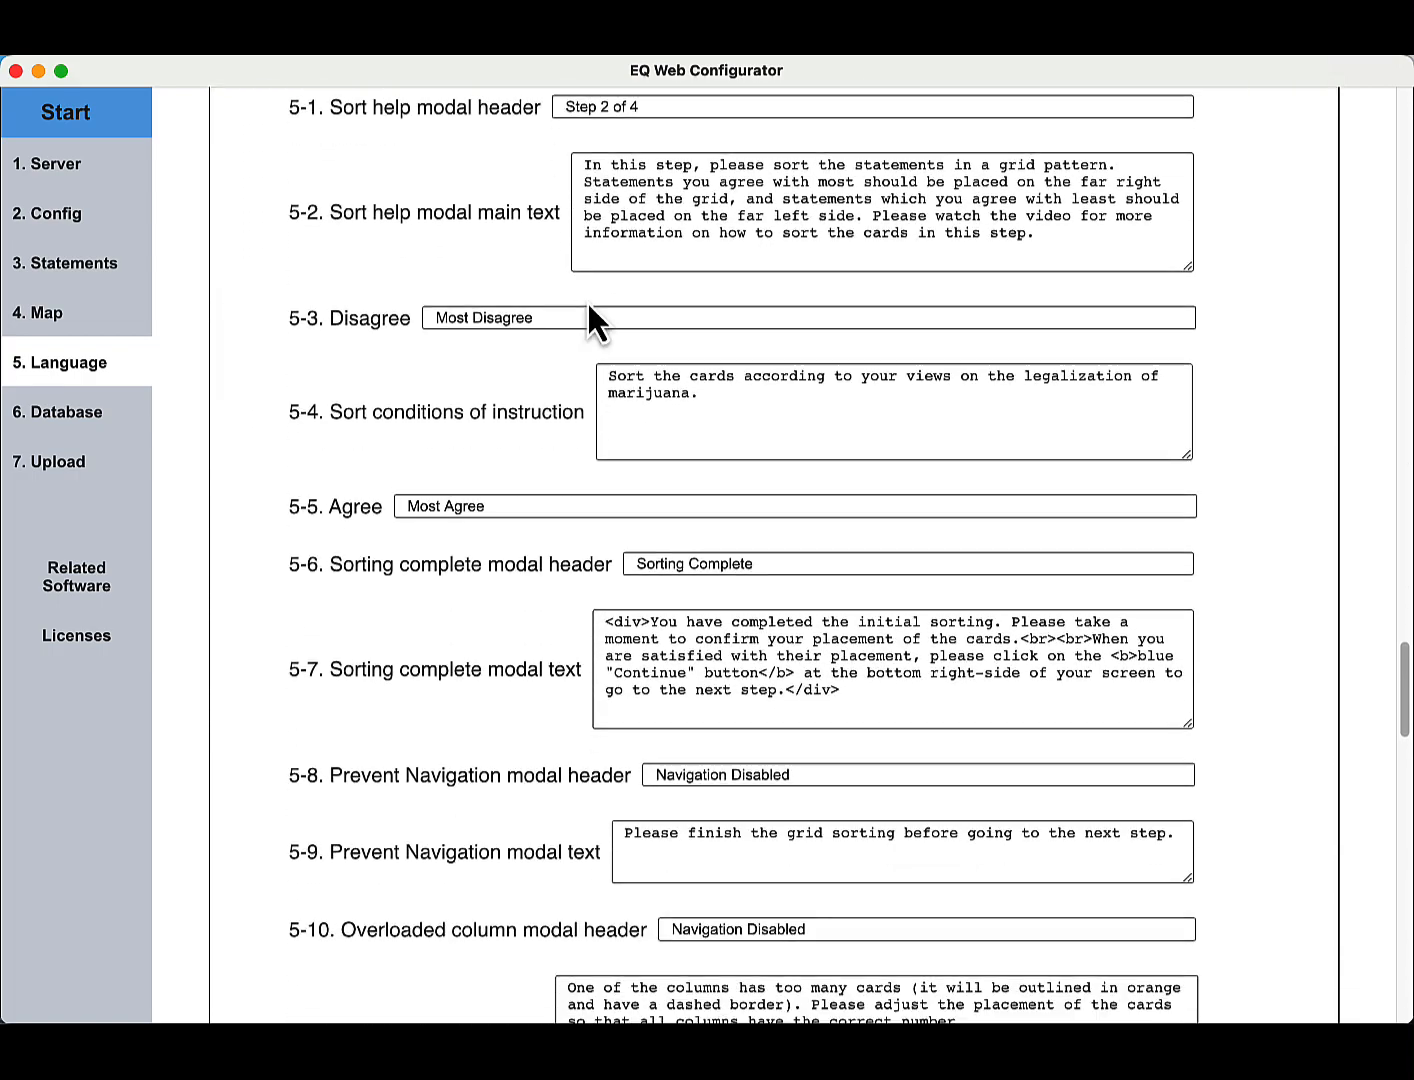
scroll(586, 300, "down", 12)
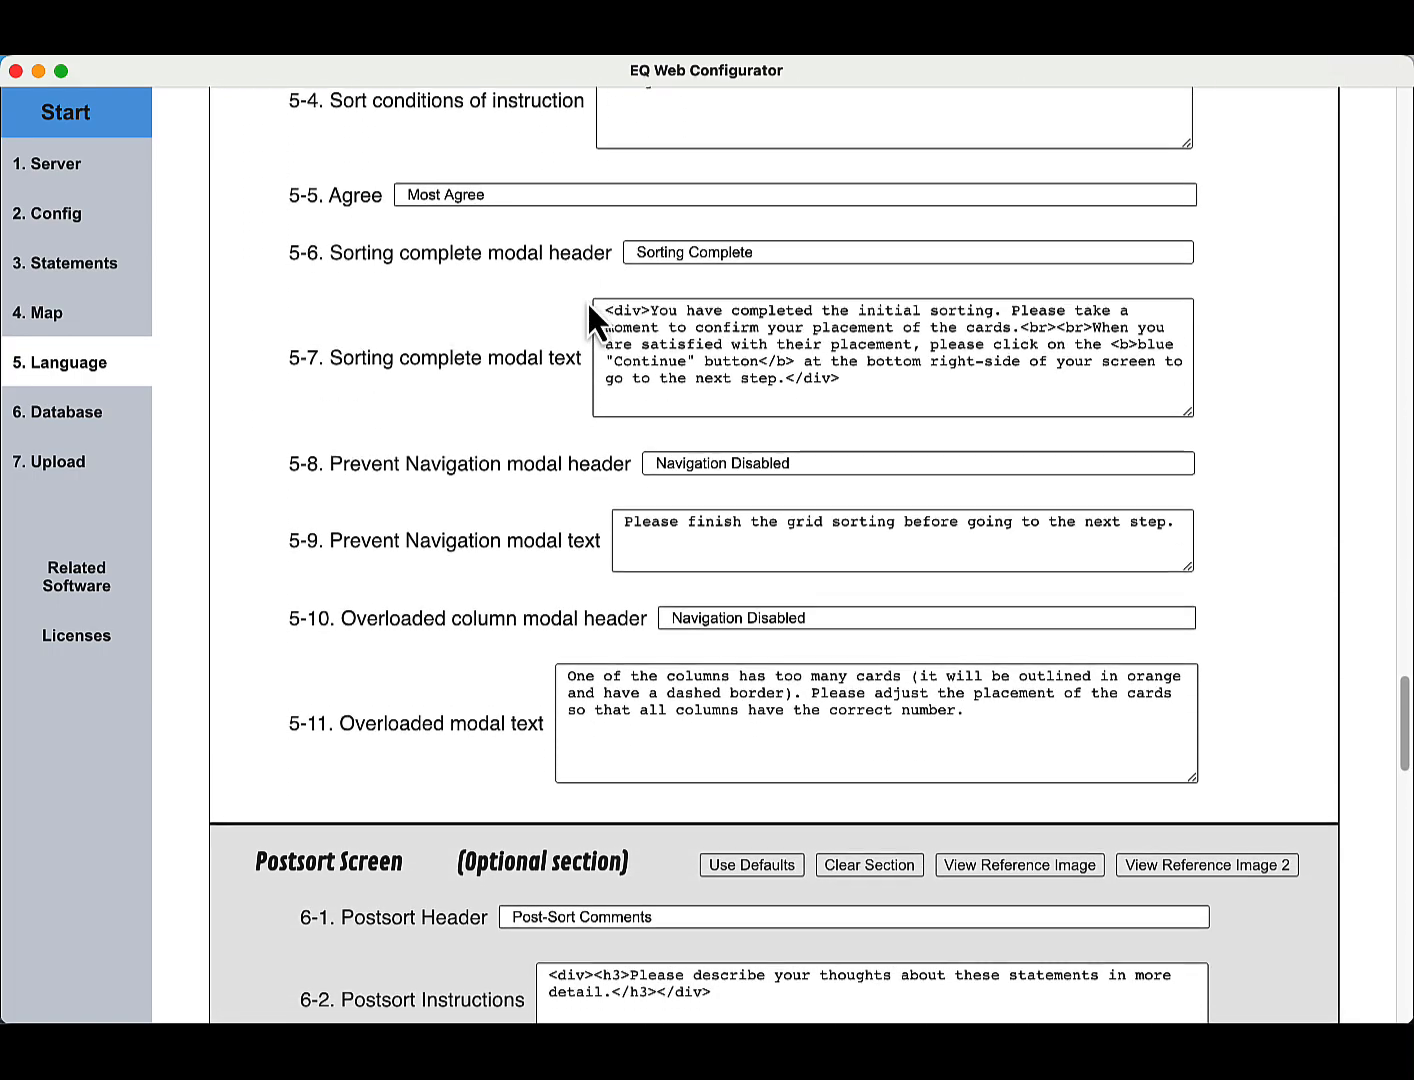
scroll(586, 300, "down", 9)
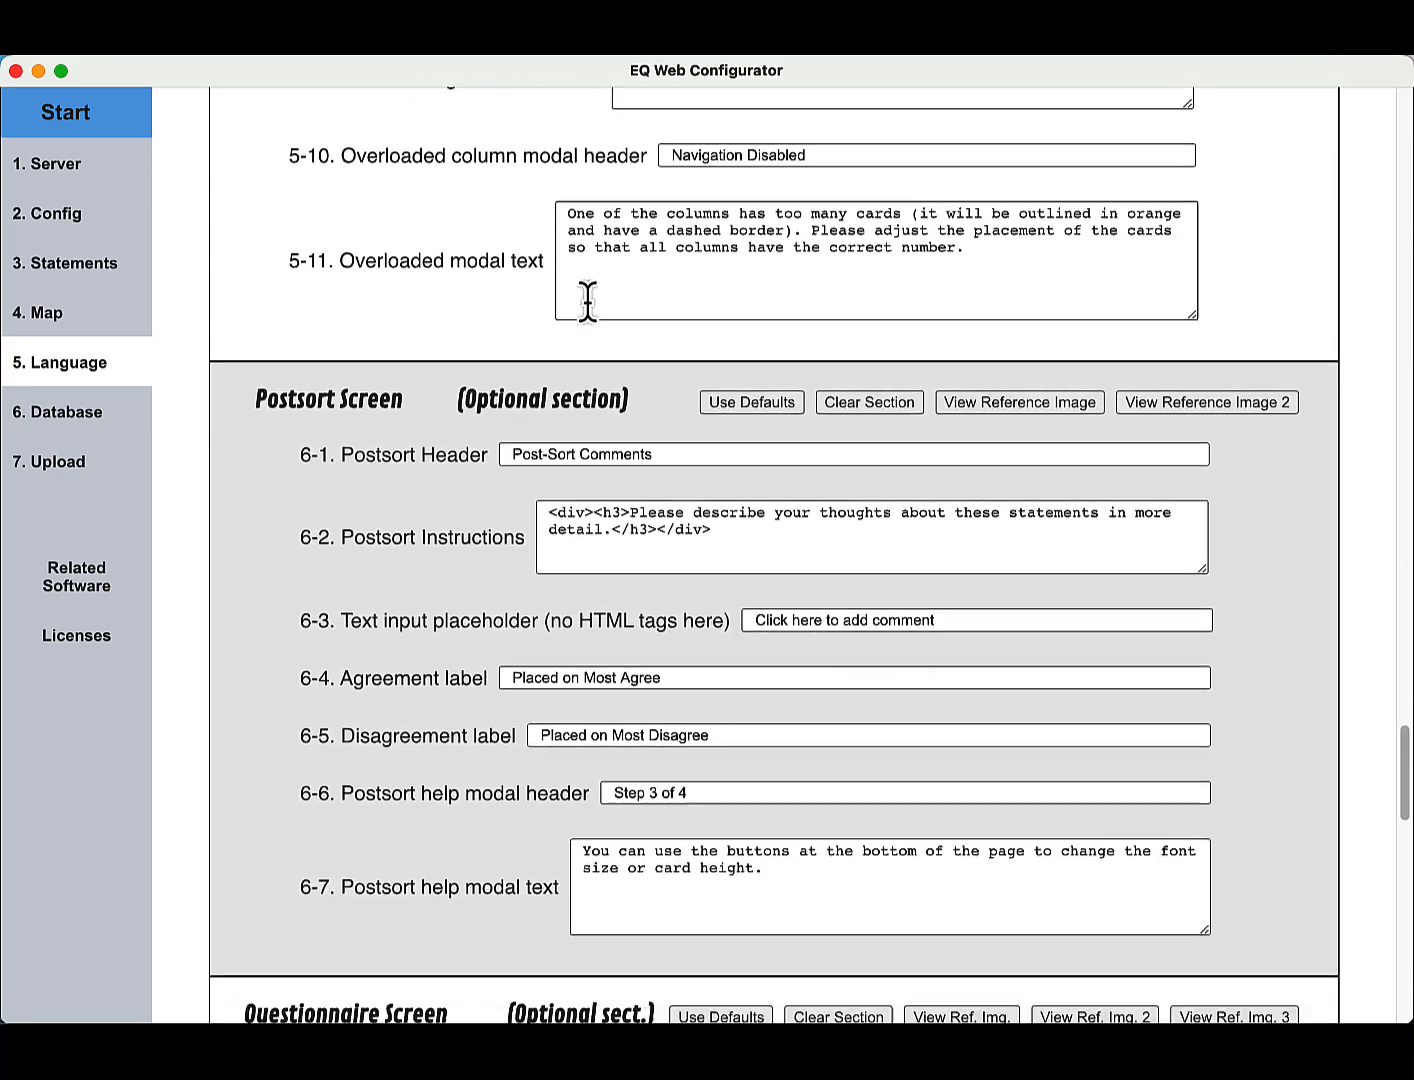
scroll(587, 301, "down", 7)
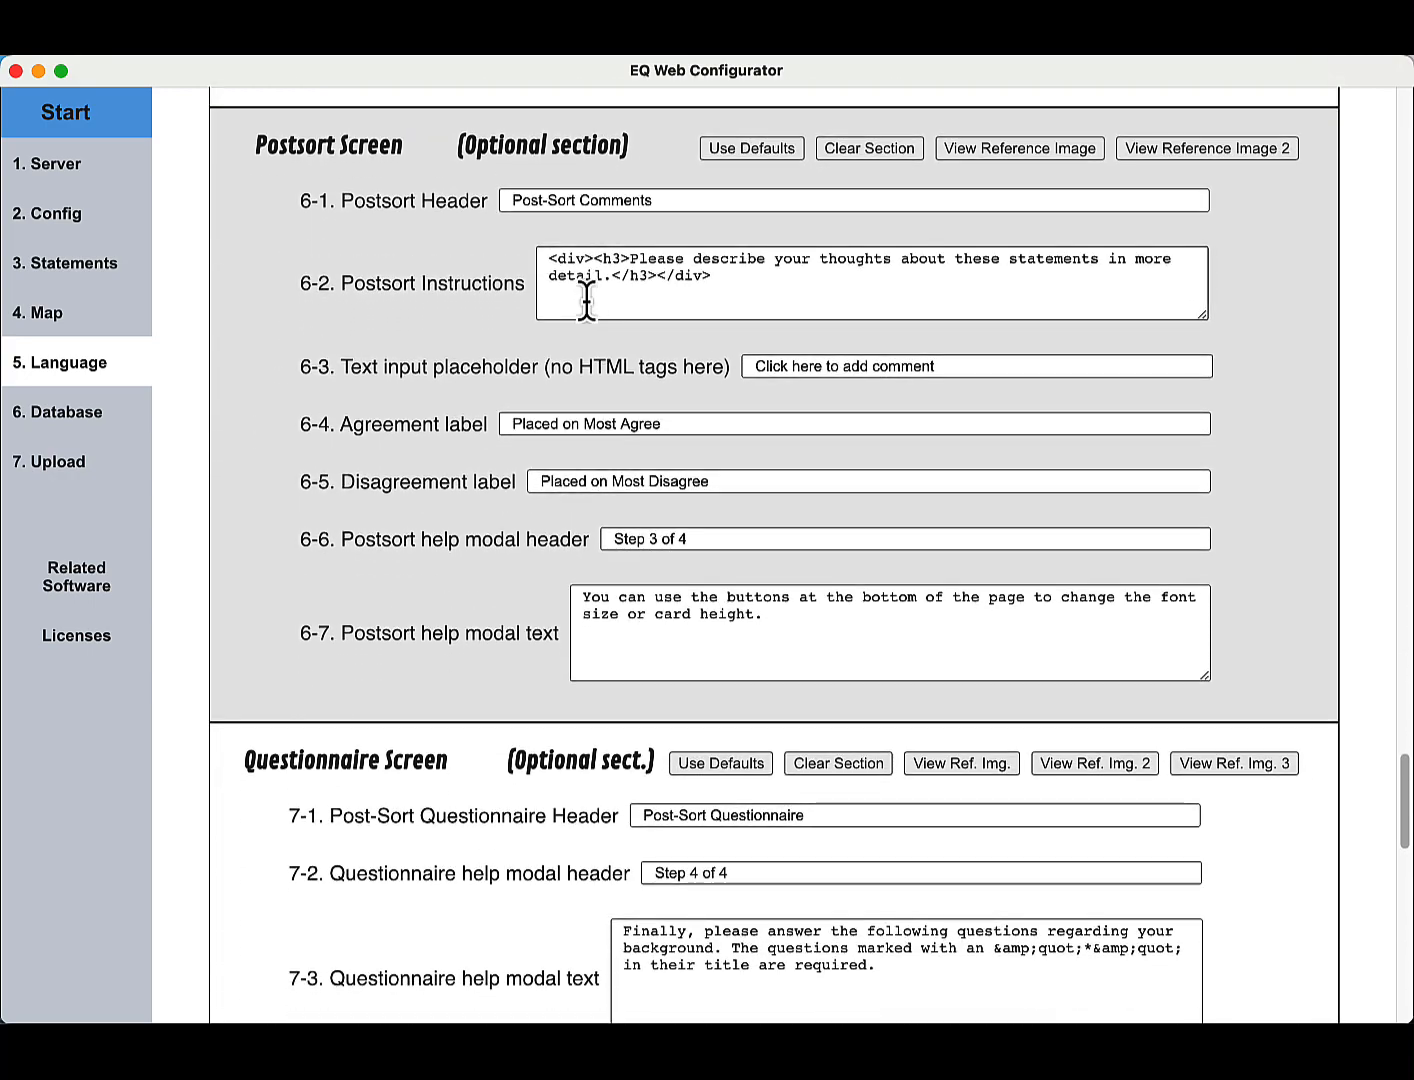
scroll(587, 300, "down", 6)
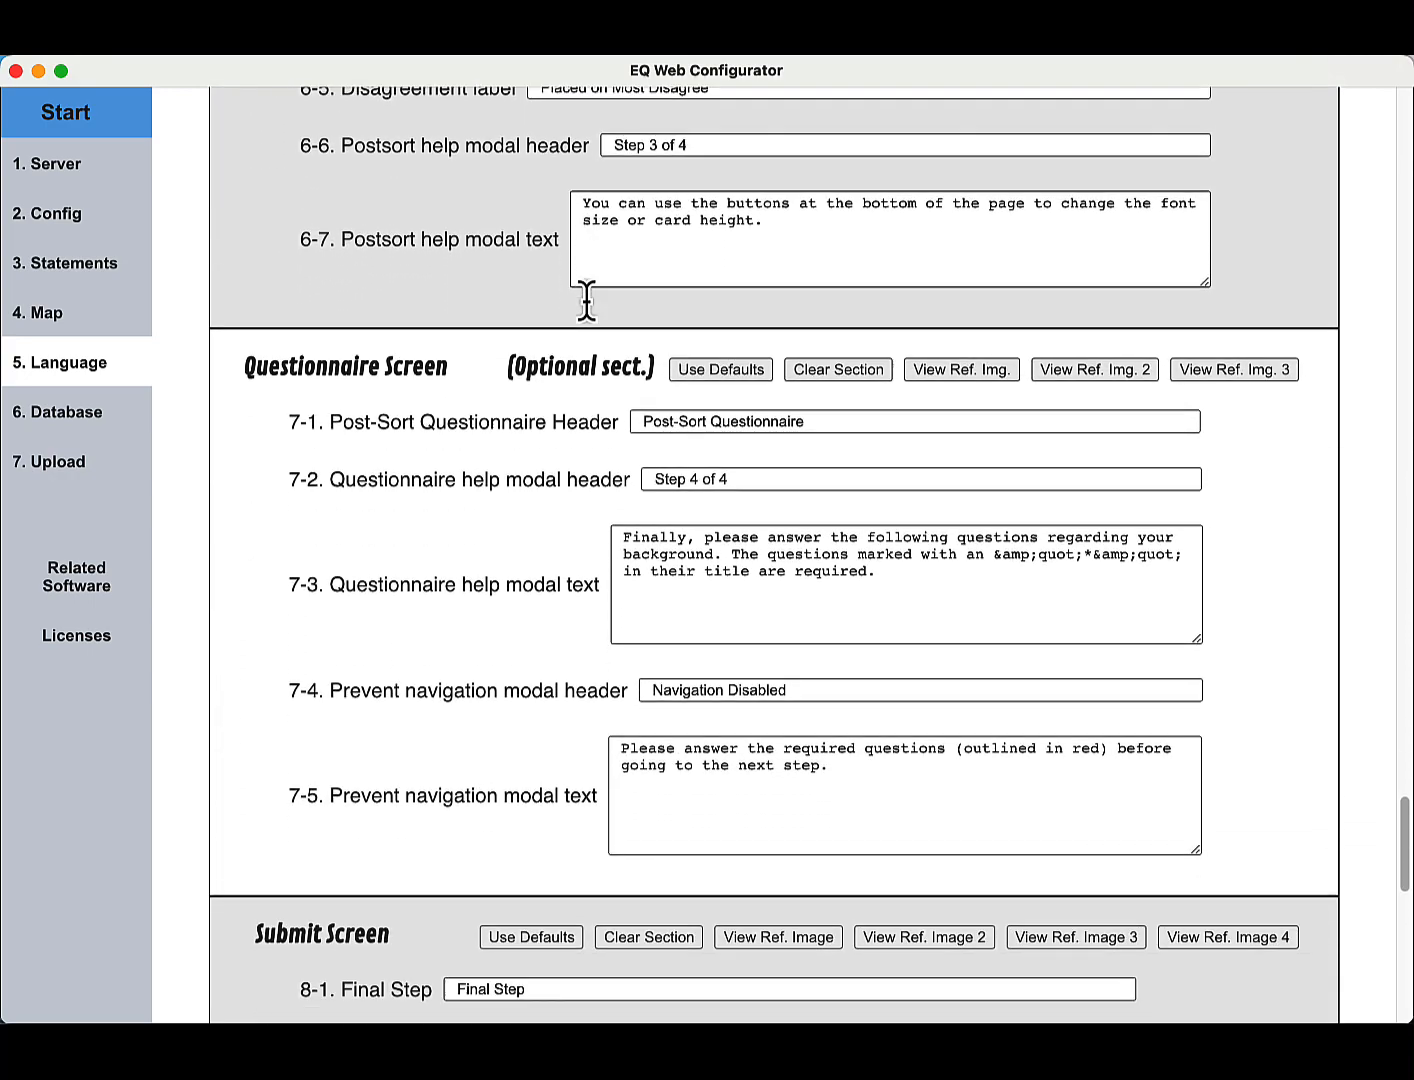
scroll(587, 301, "down", 6)
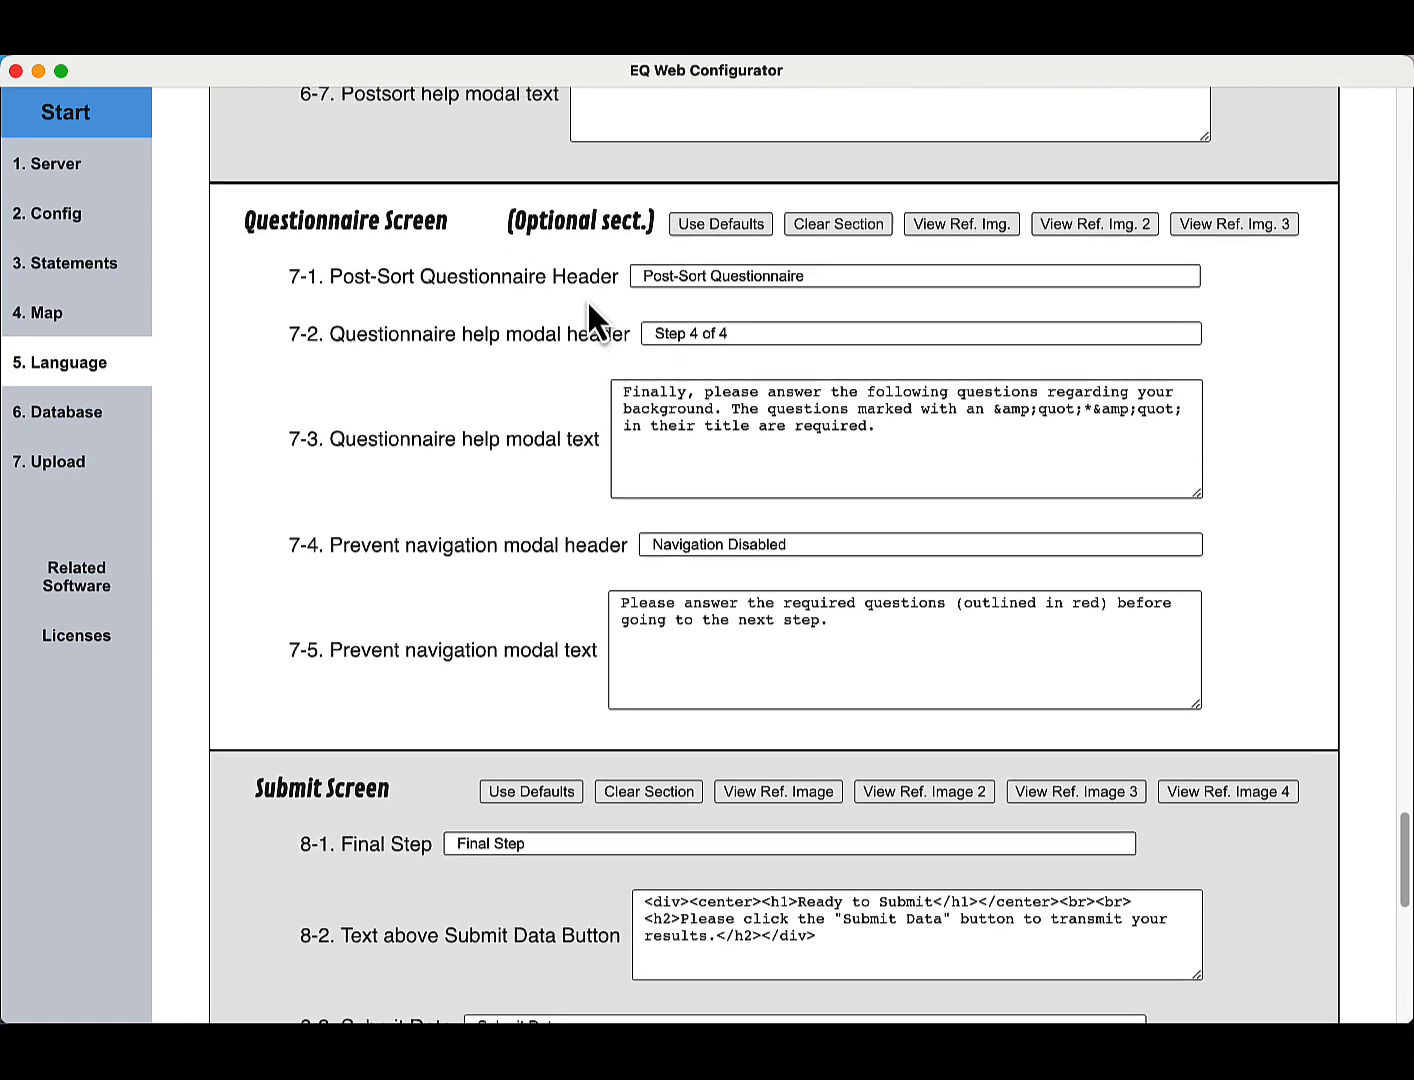
scroll(587, 300, "down", 9)
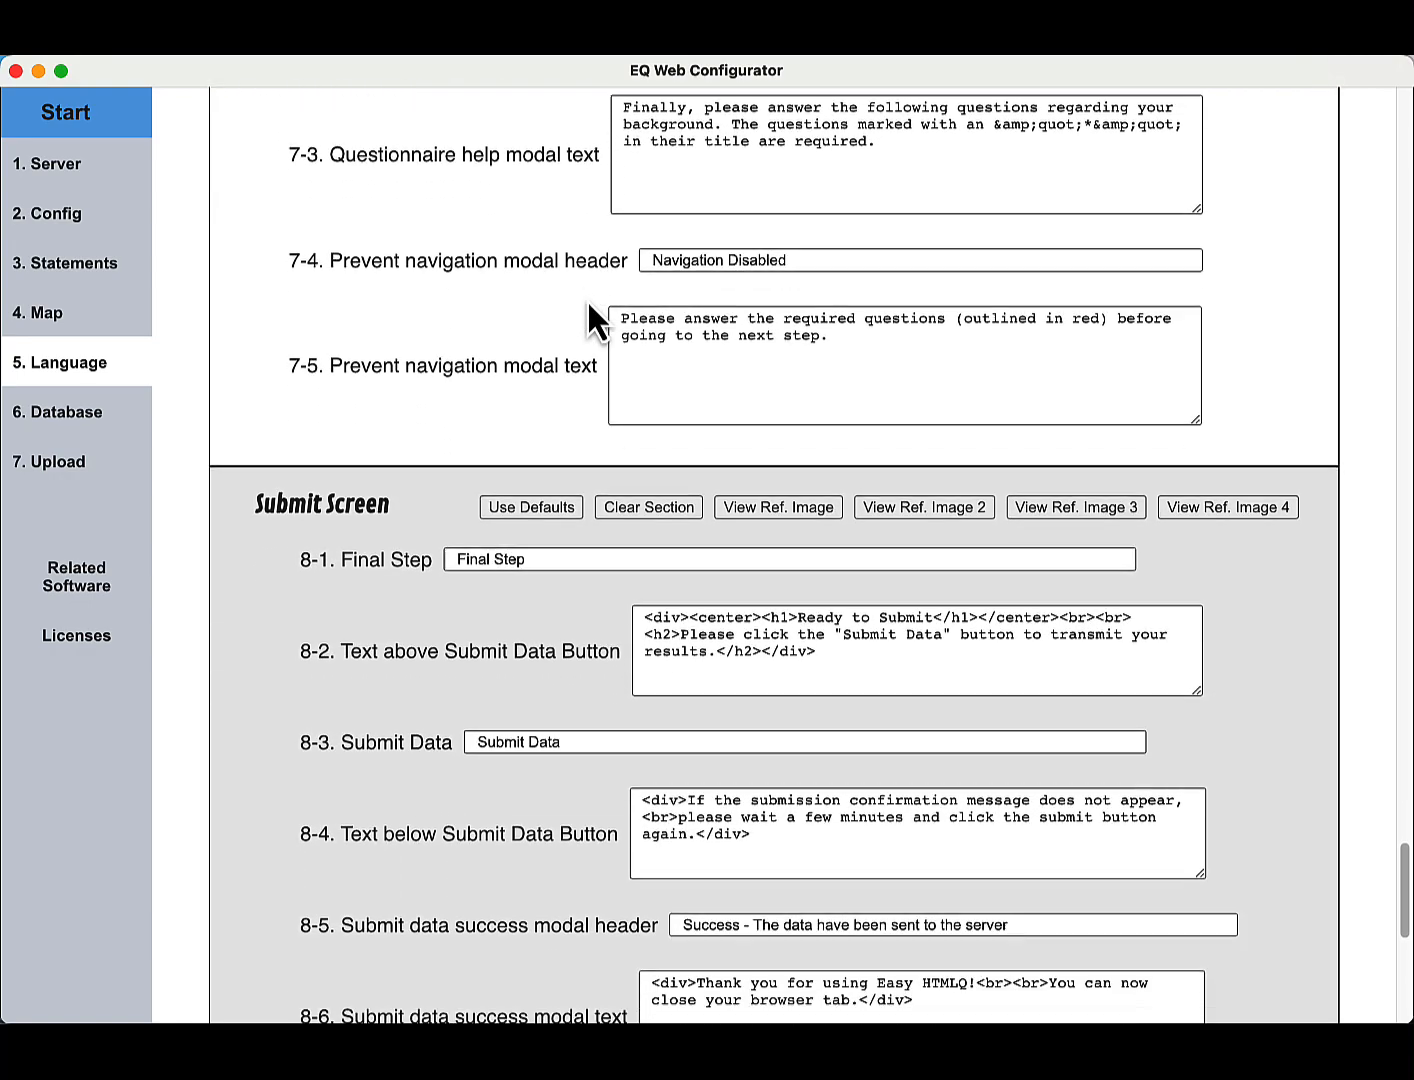
scroll(587, 304, "down", 15)
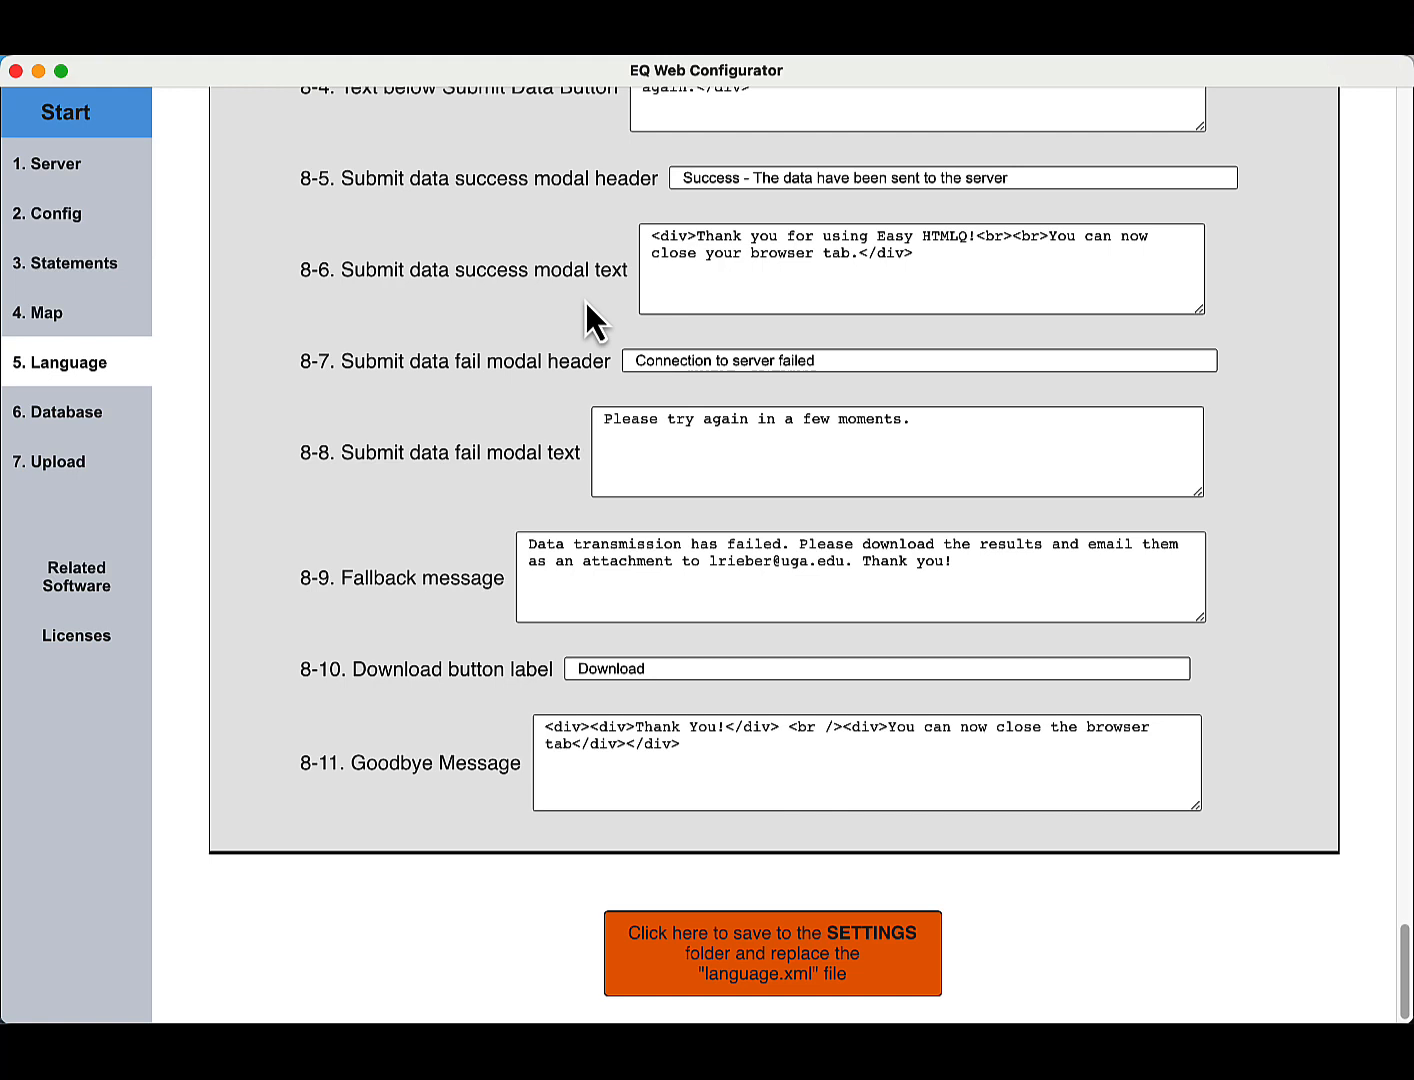
- Save the language texts as language.xml in the project's settings folder, replacing the existing file
scroll(586, 302, "down", 1)
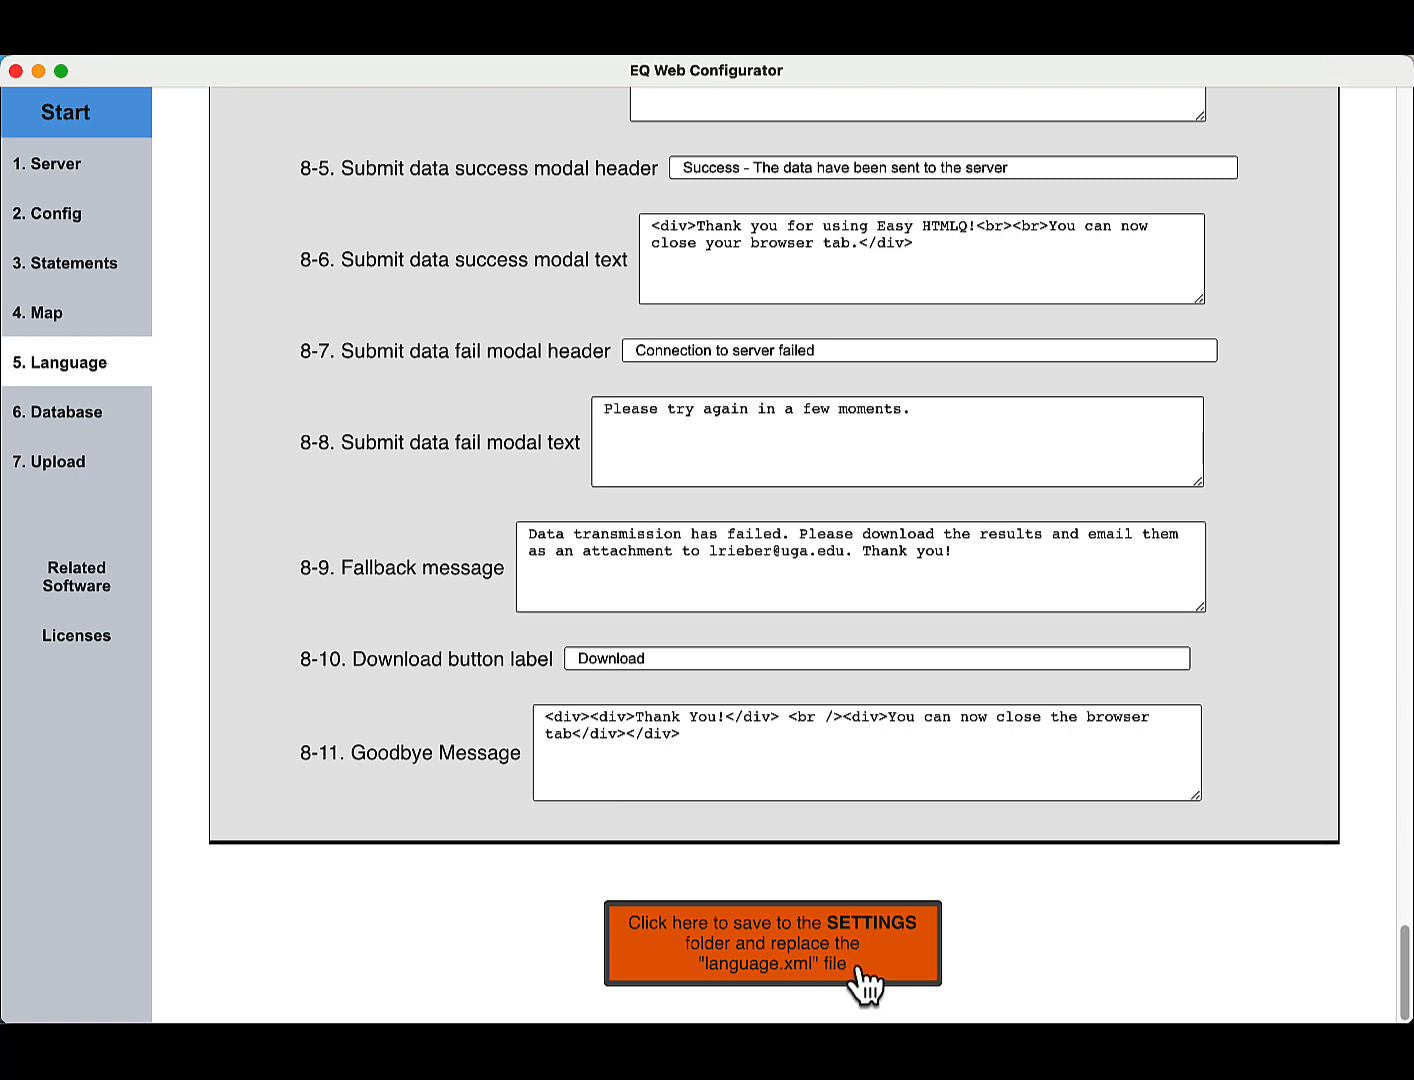
left_click(829, 936)
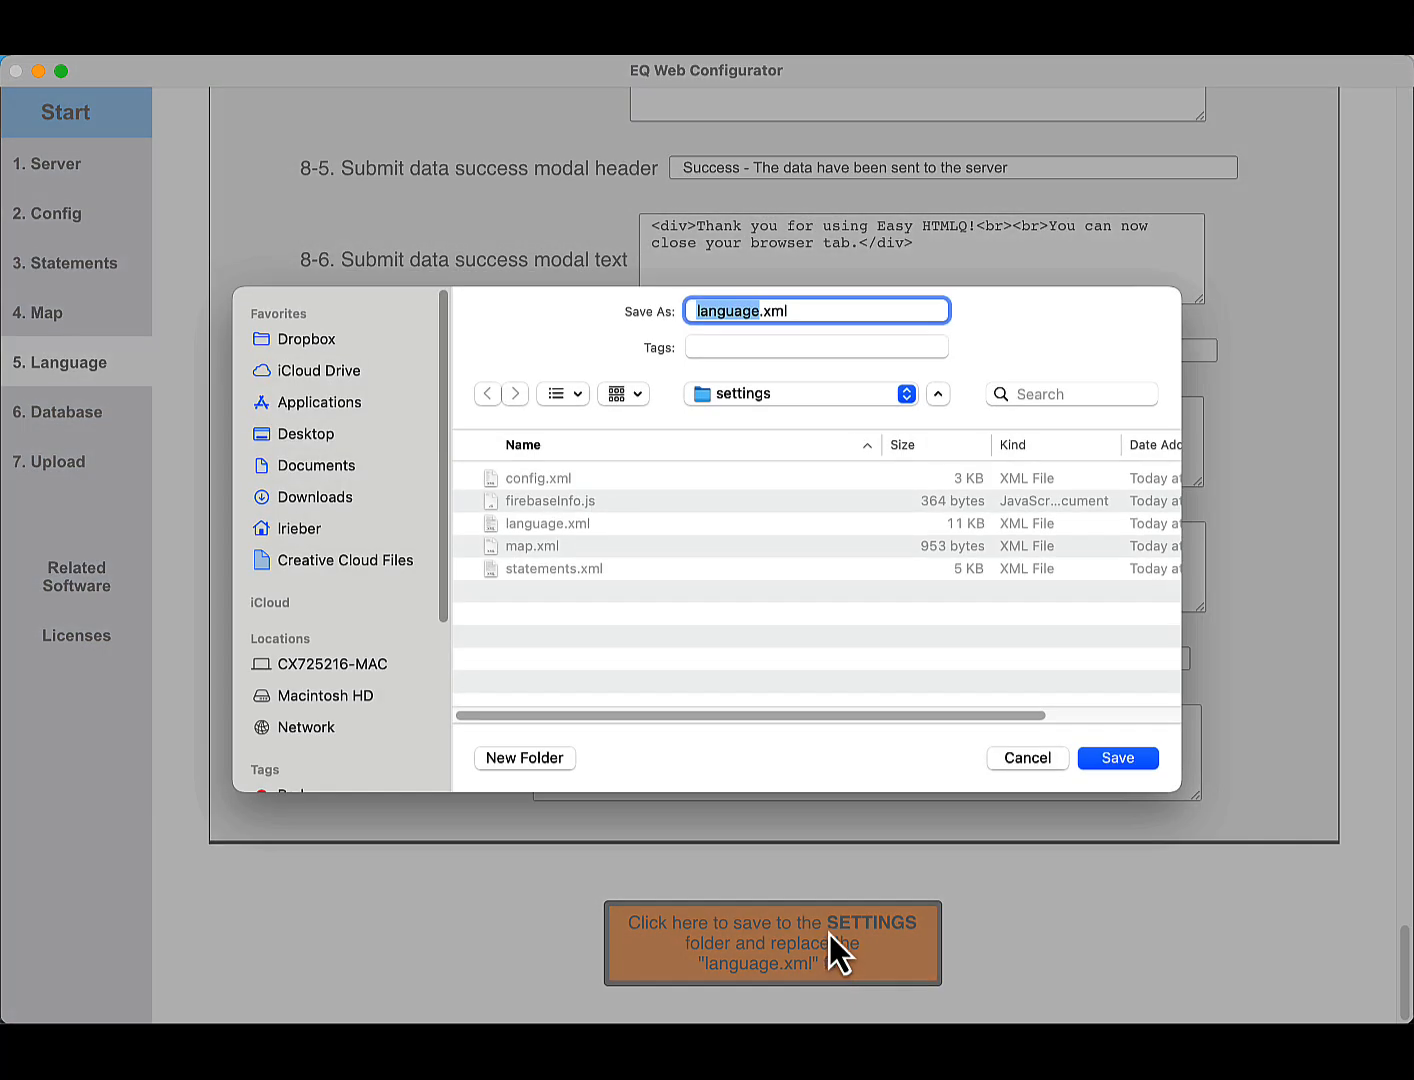
left_click(802, 395)
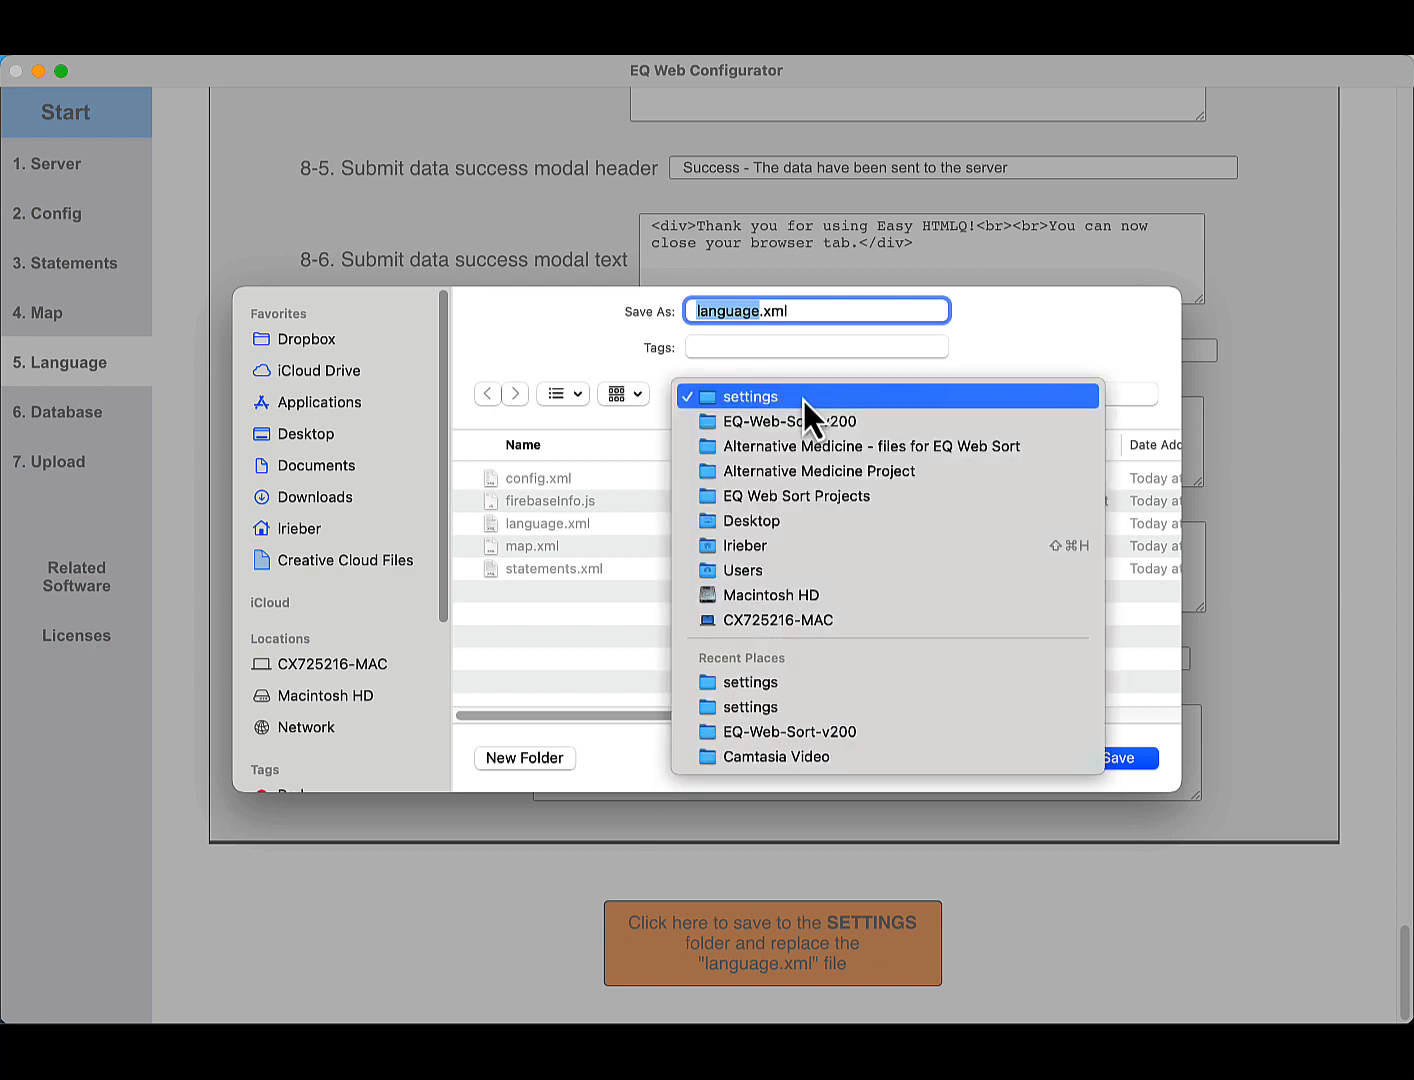
left_click(803, 400)
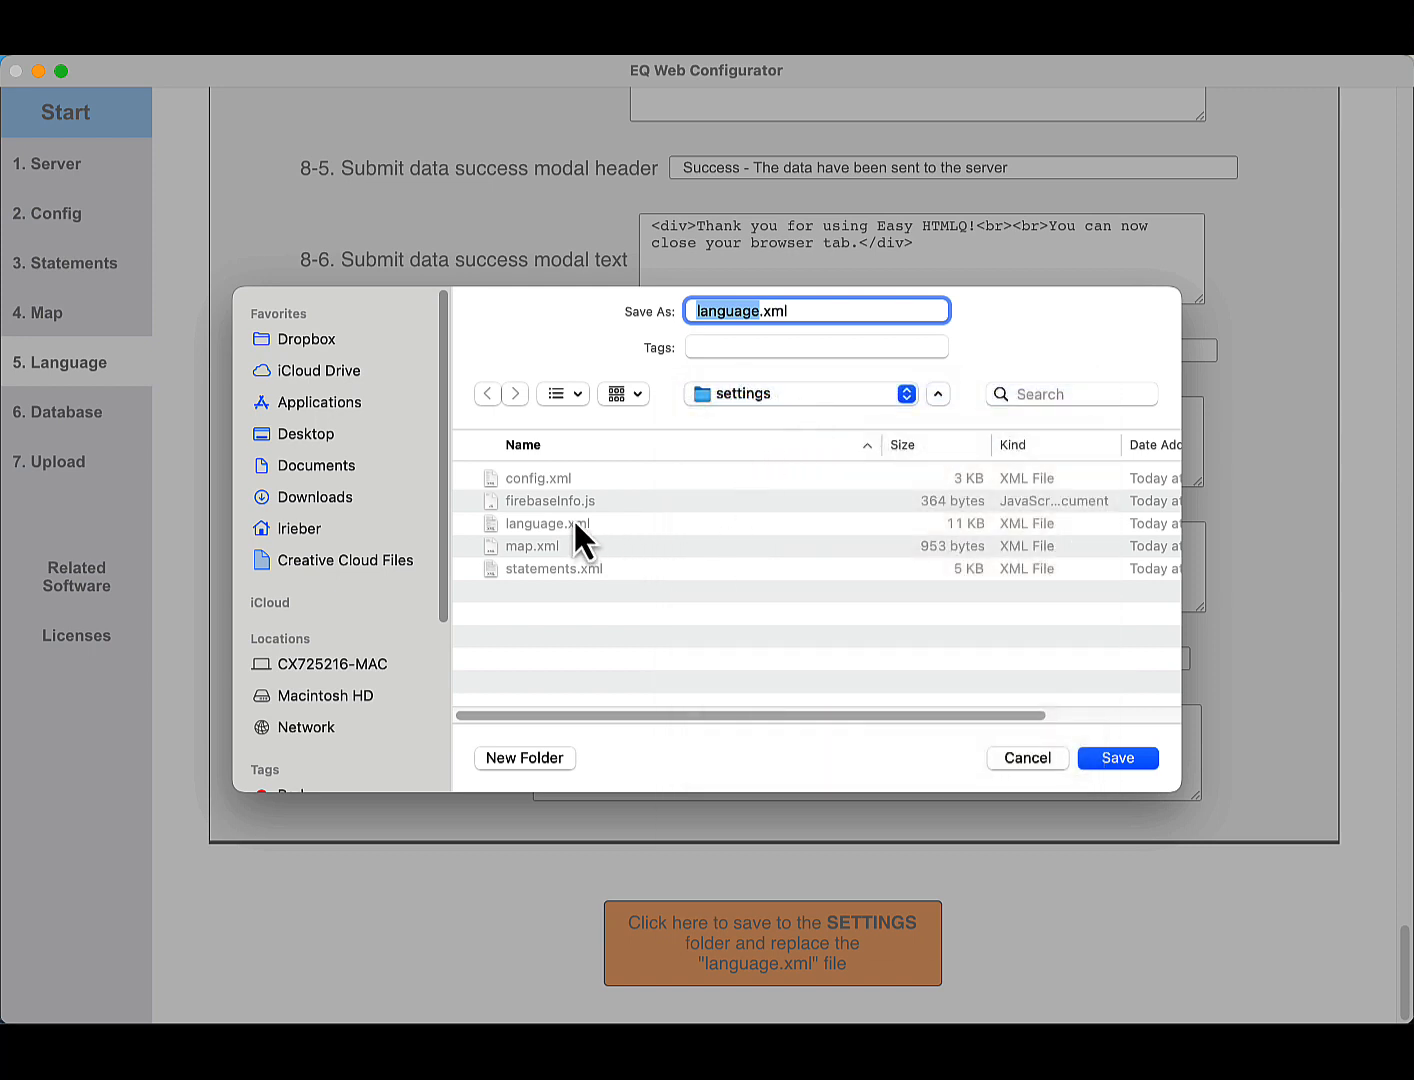
left_click(1114, 763)
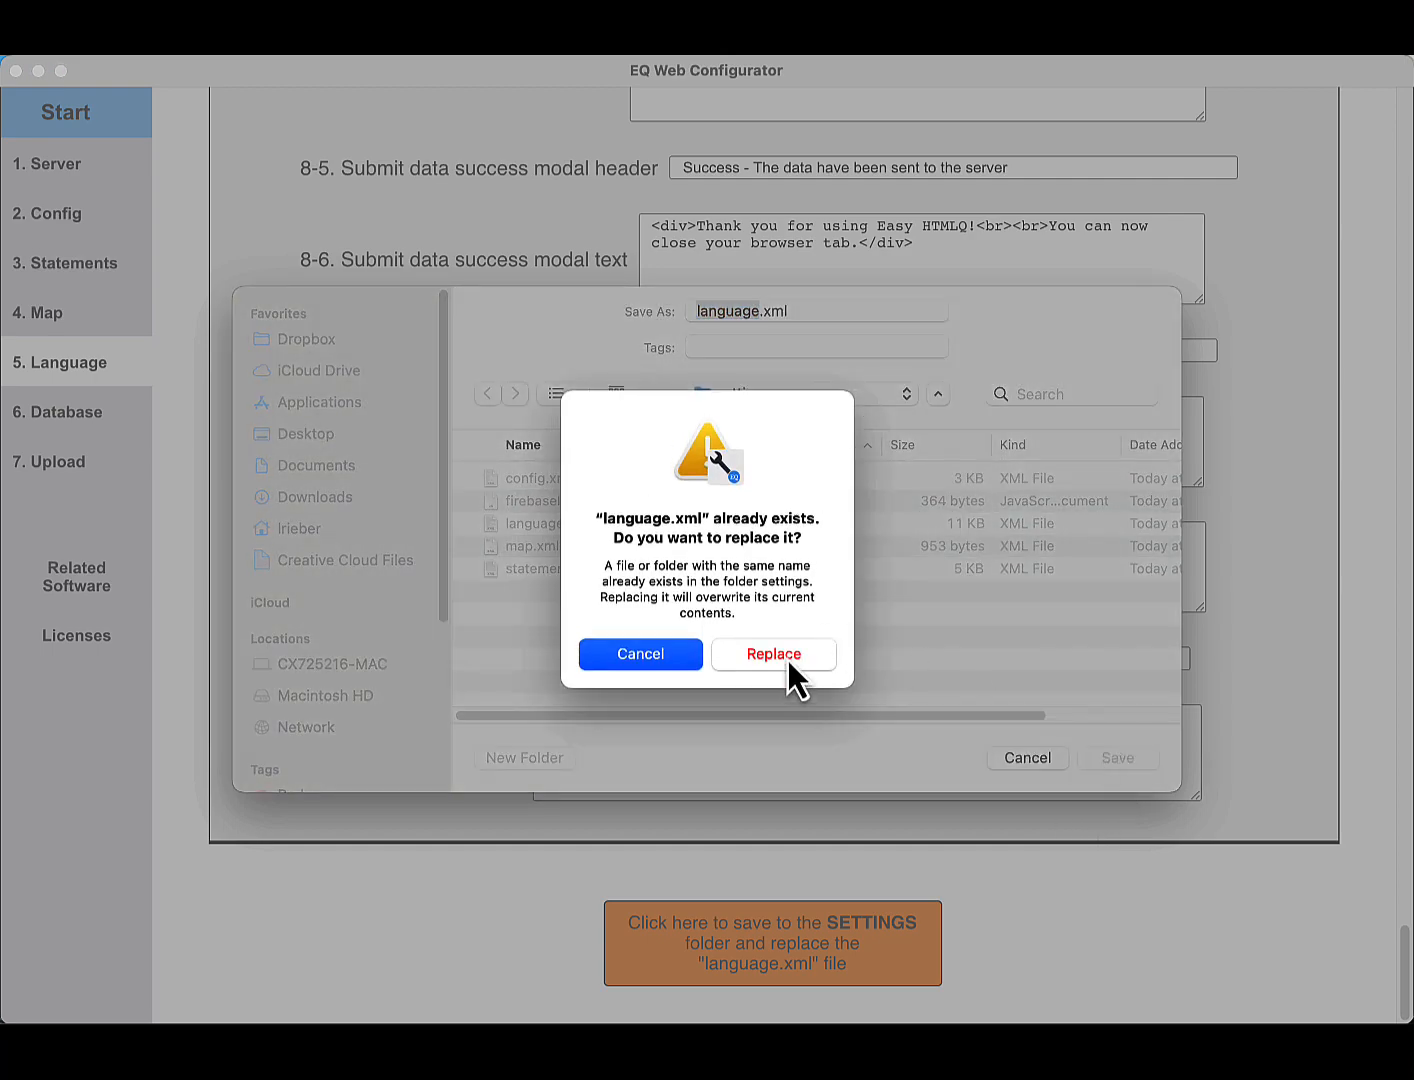
left_click(787, 660)
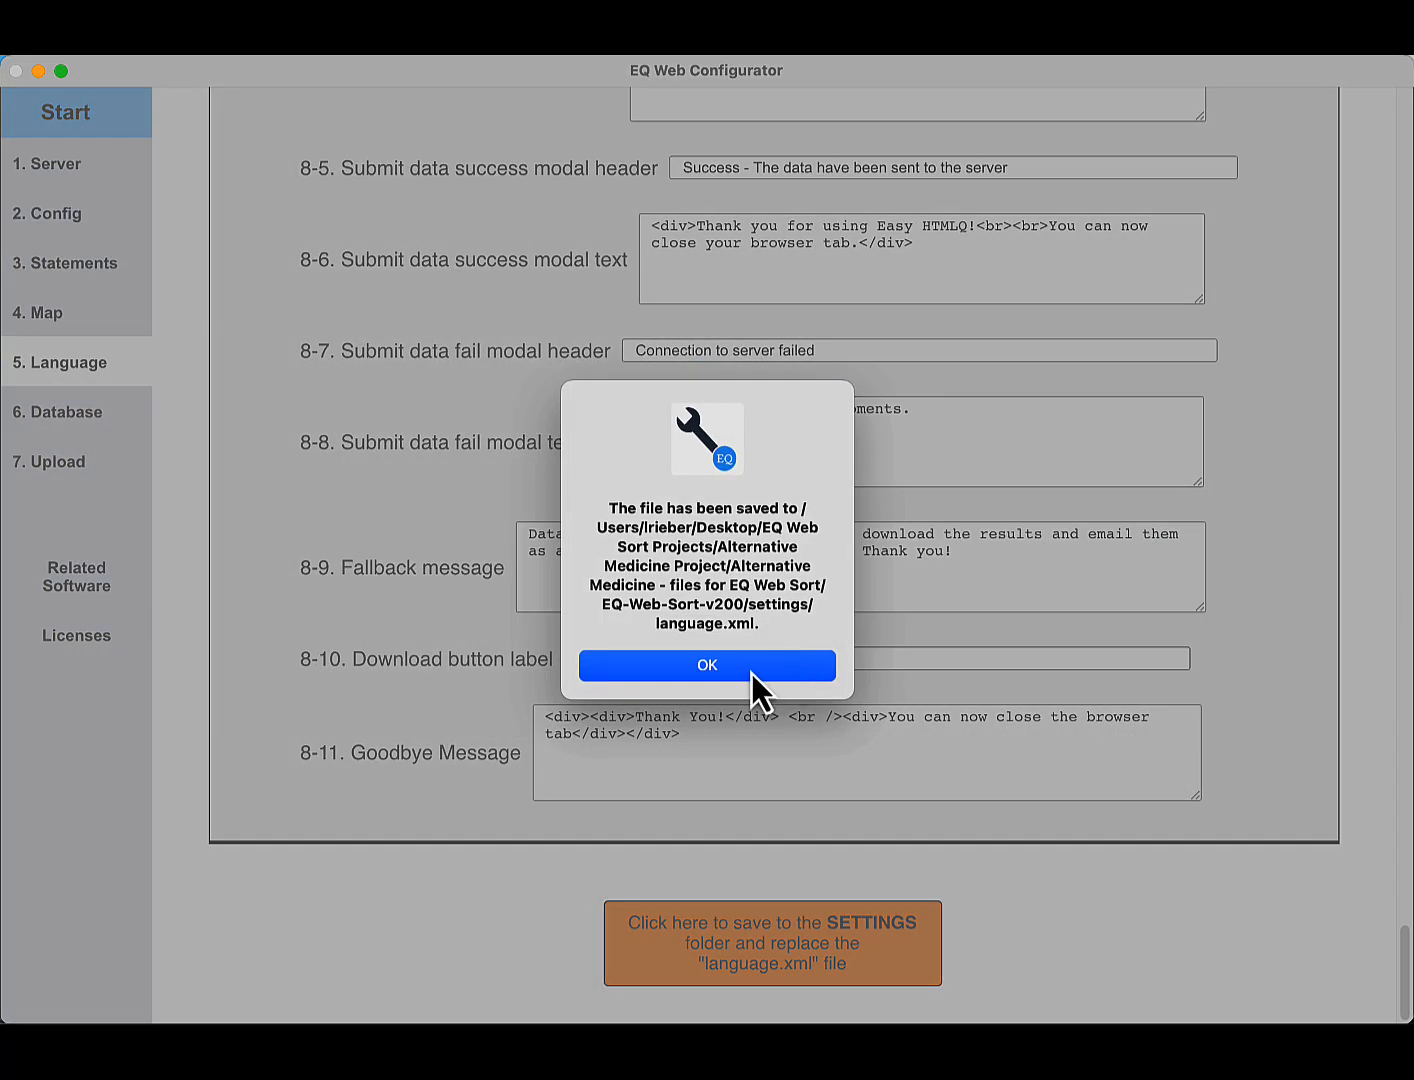
left_click(751, 671)
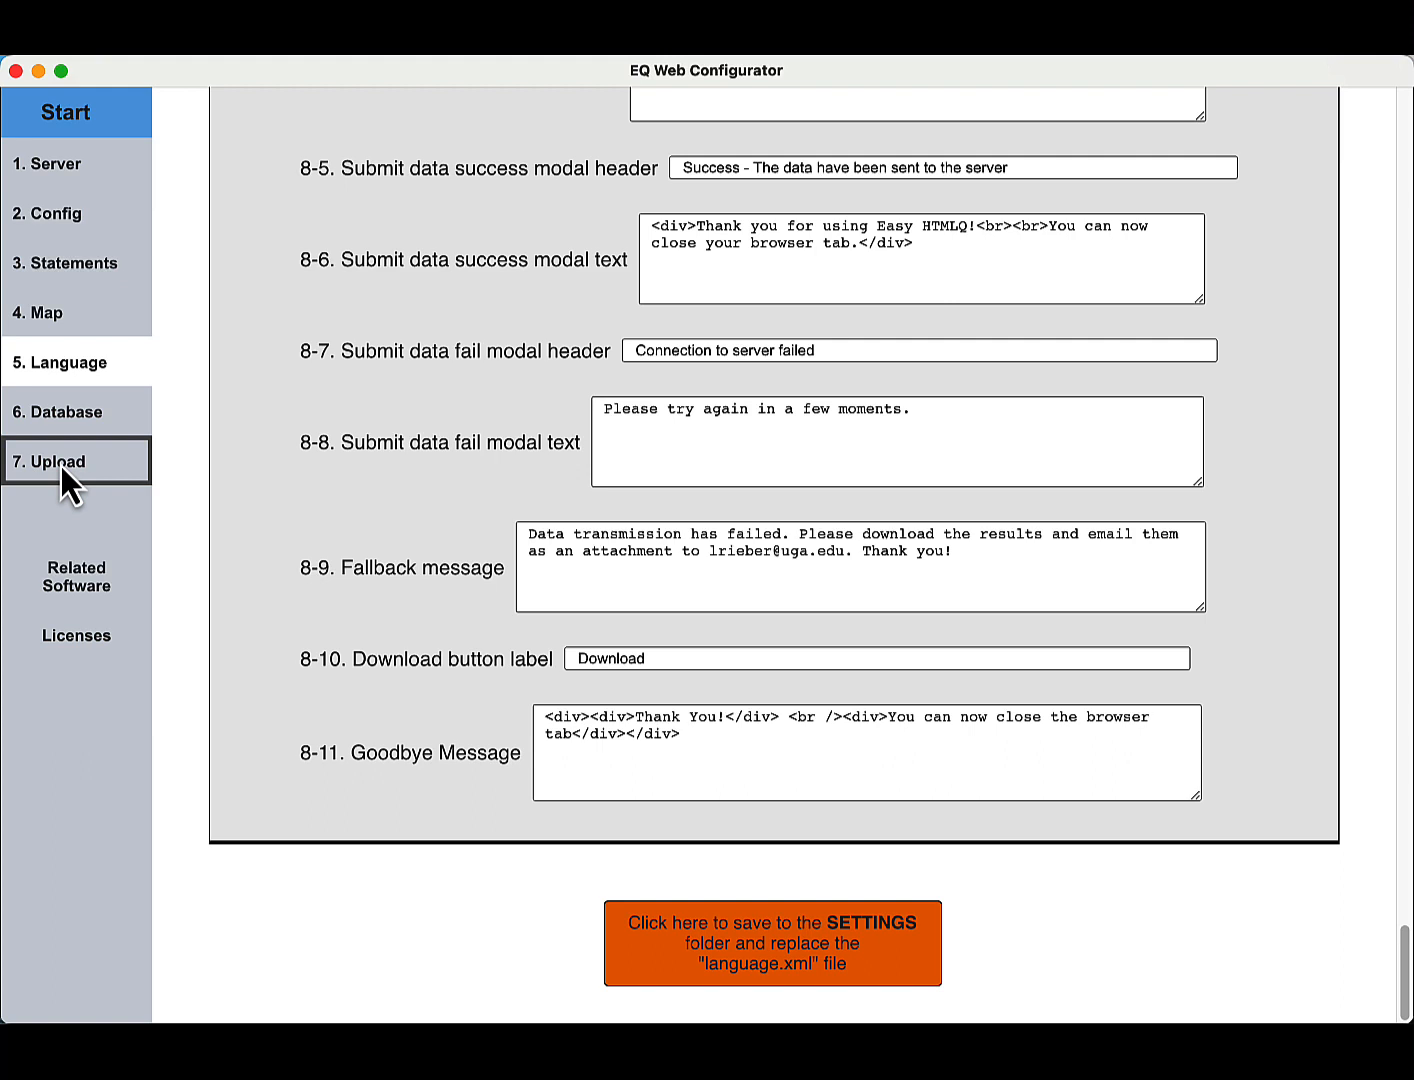
left_click(58, 174)
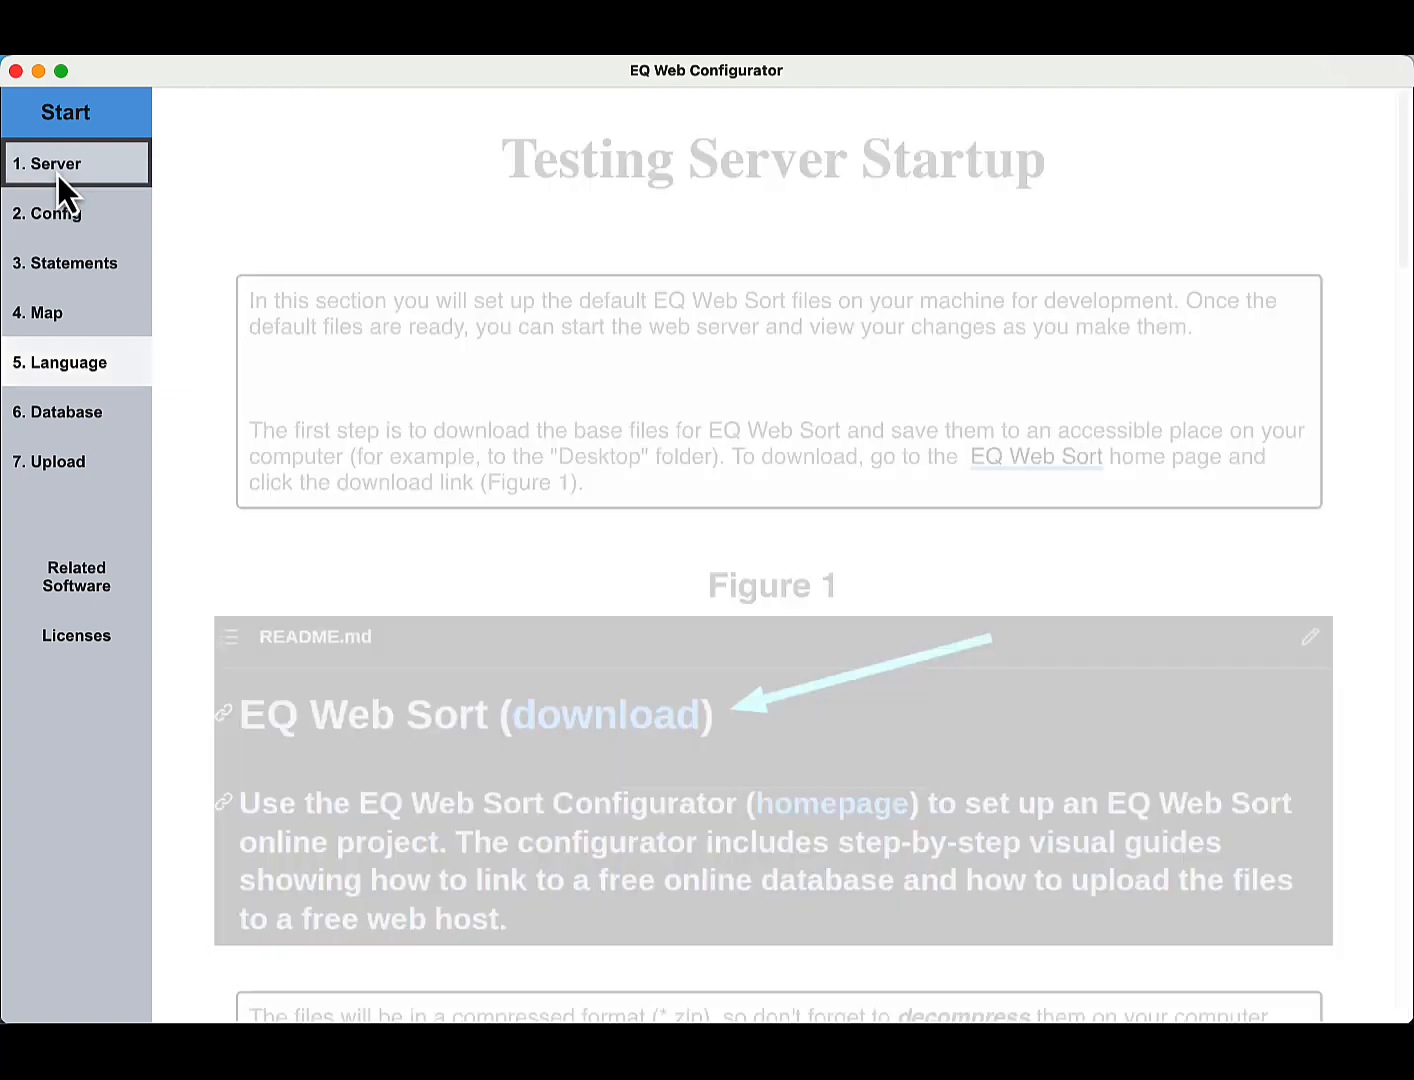
scroll(839, 460, "down", 15)
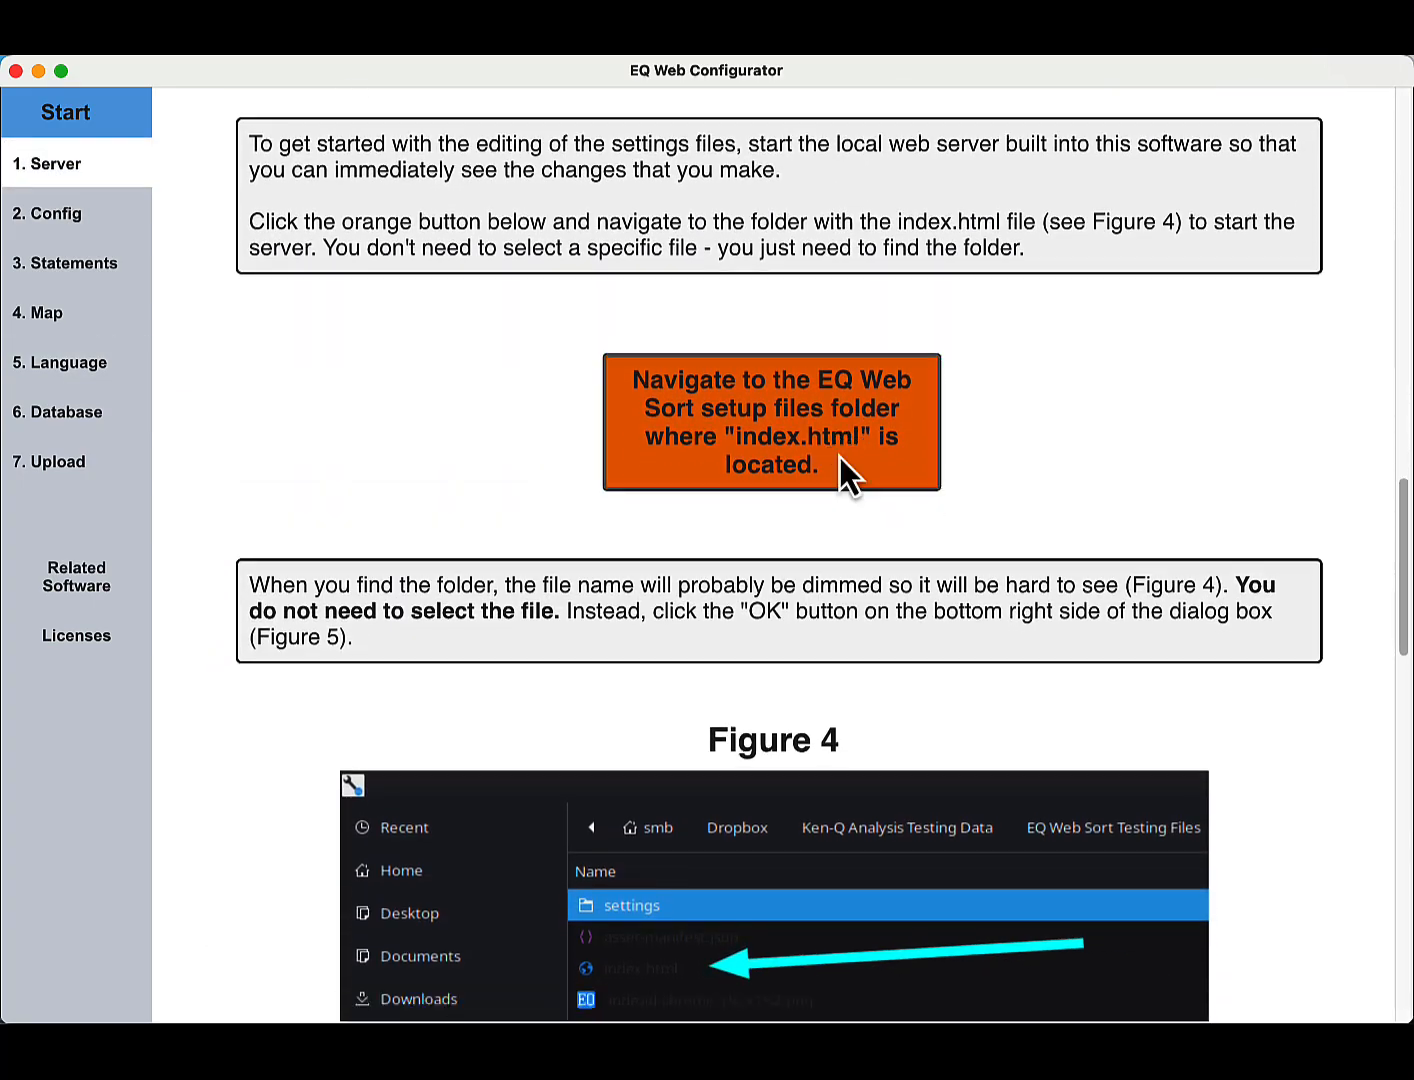
scroll(838, 457, "down", 20)
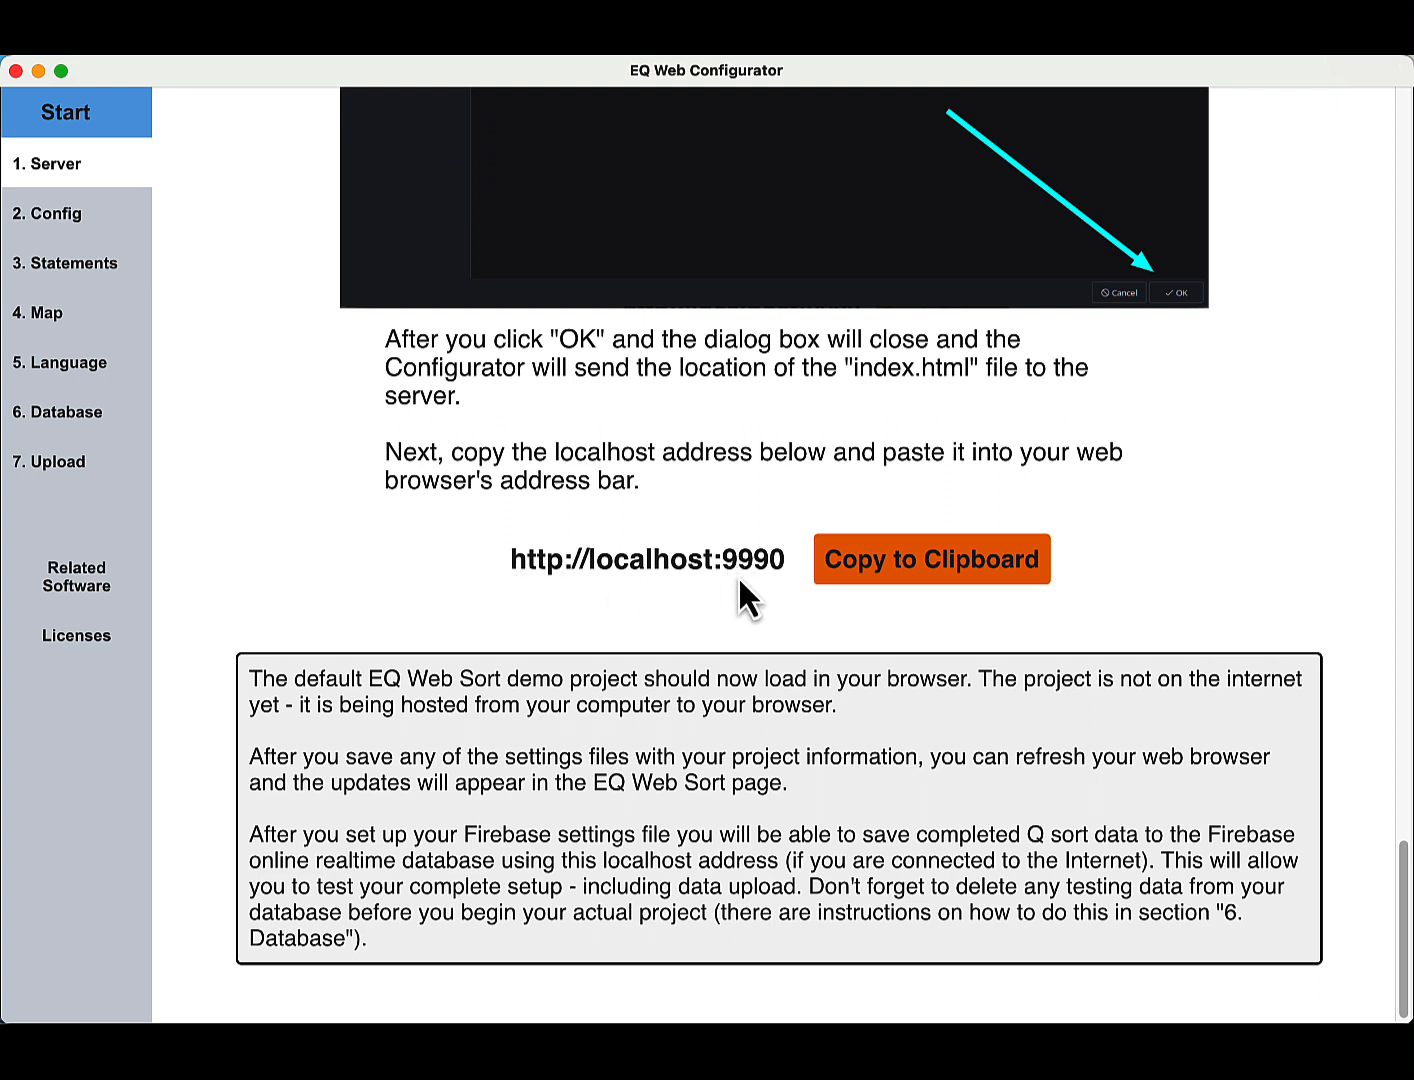
left_click(934, 565)
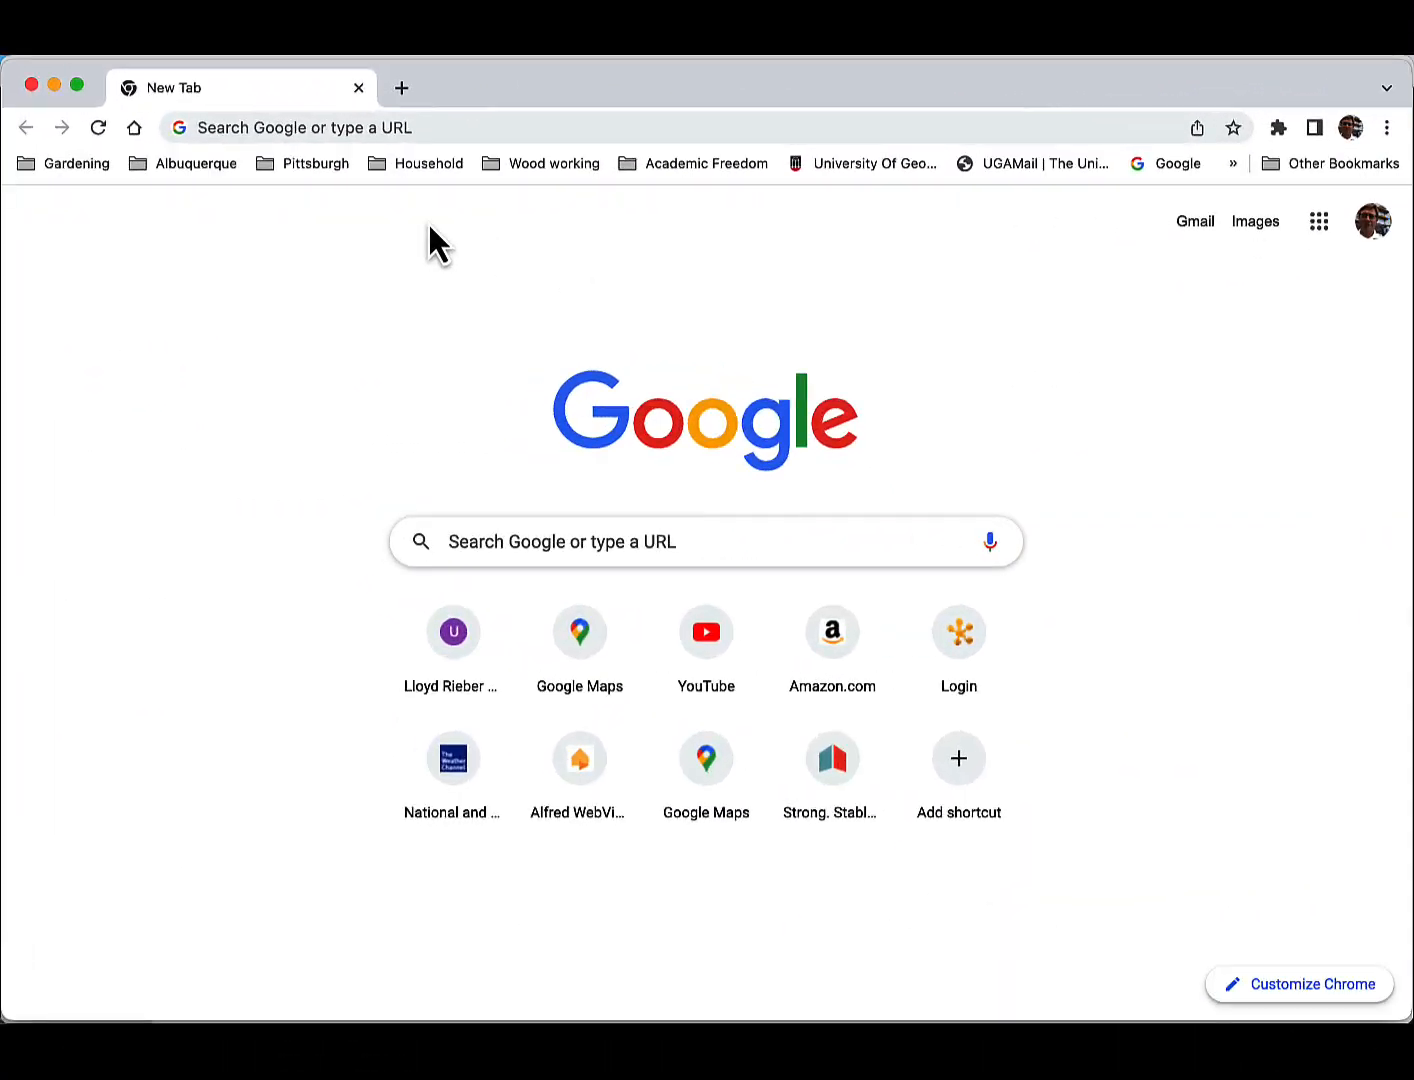
left_click(416, 128)
key("super+v")
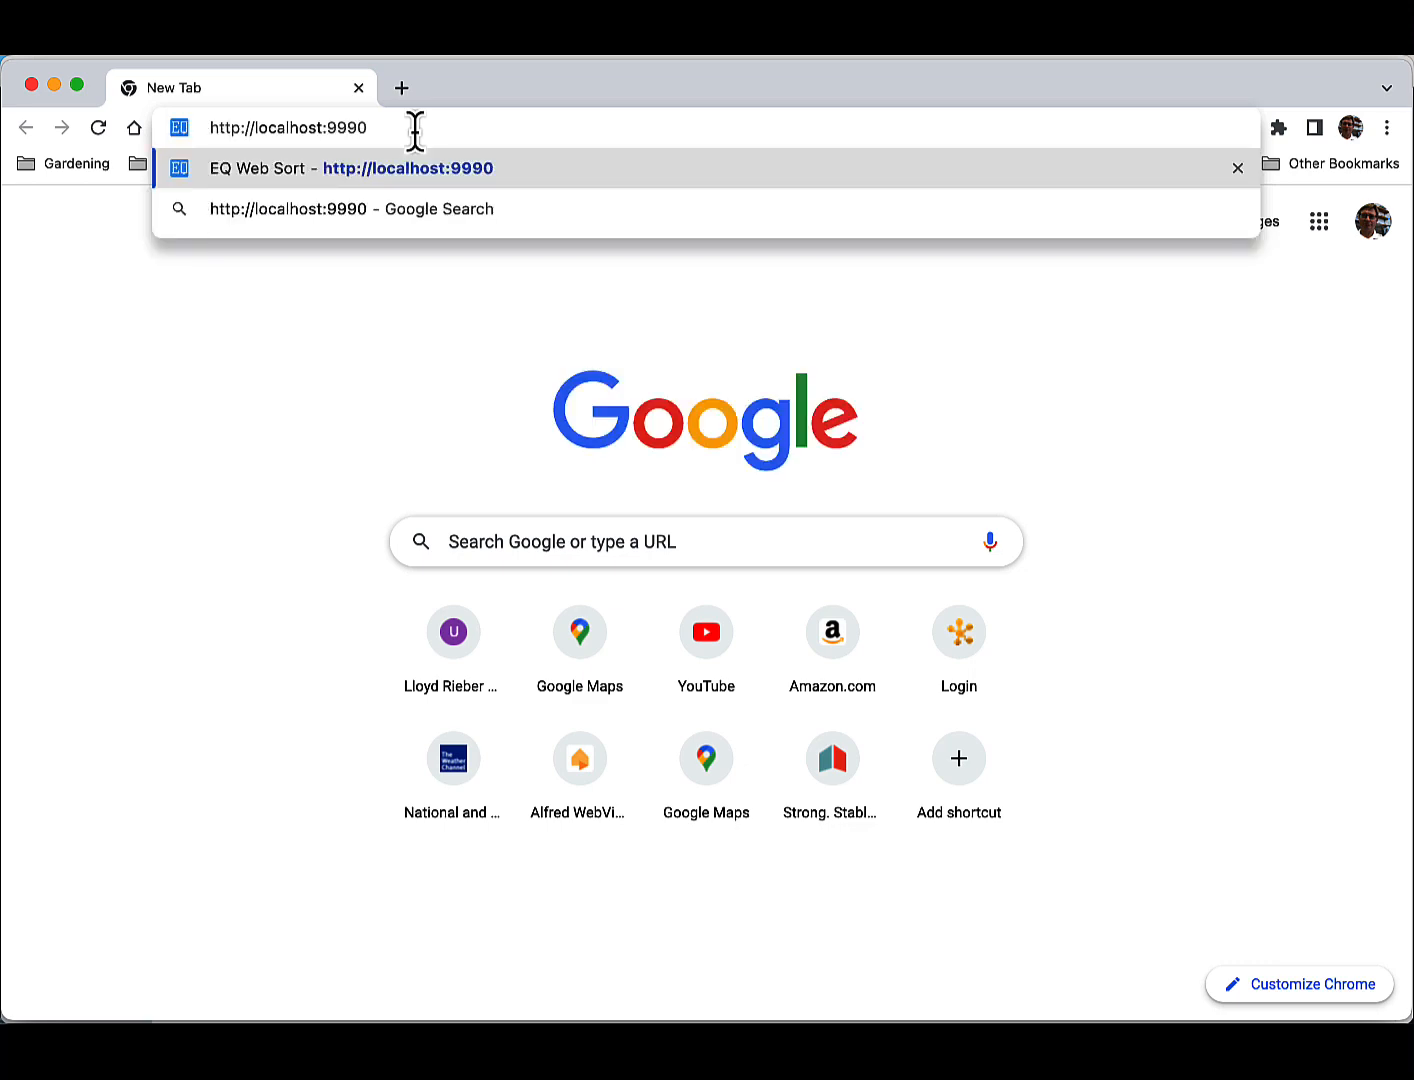
key("Return")
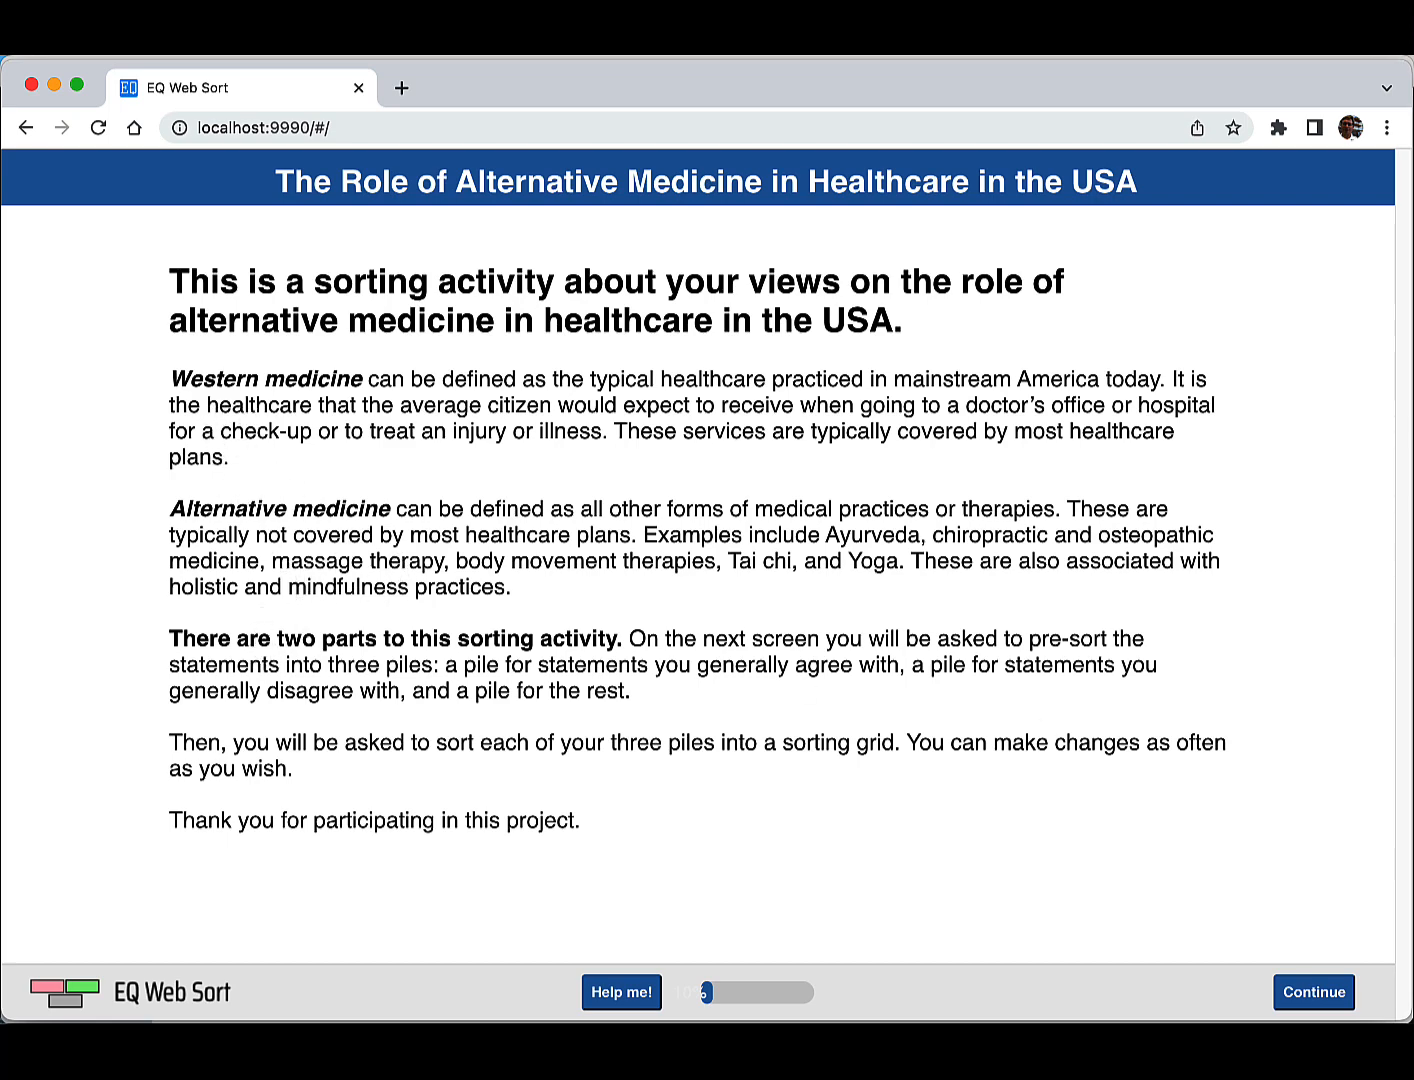
- Continue to Preliminary Sorting, dismiss the Step 1 of 4 instructions, and place the first statements in the No Strong Feelings, Agree and Disagree piles
left_click(1304, 998)
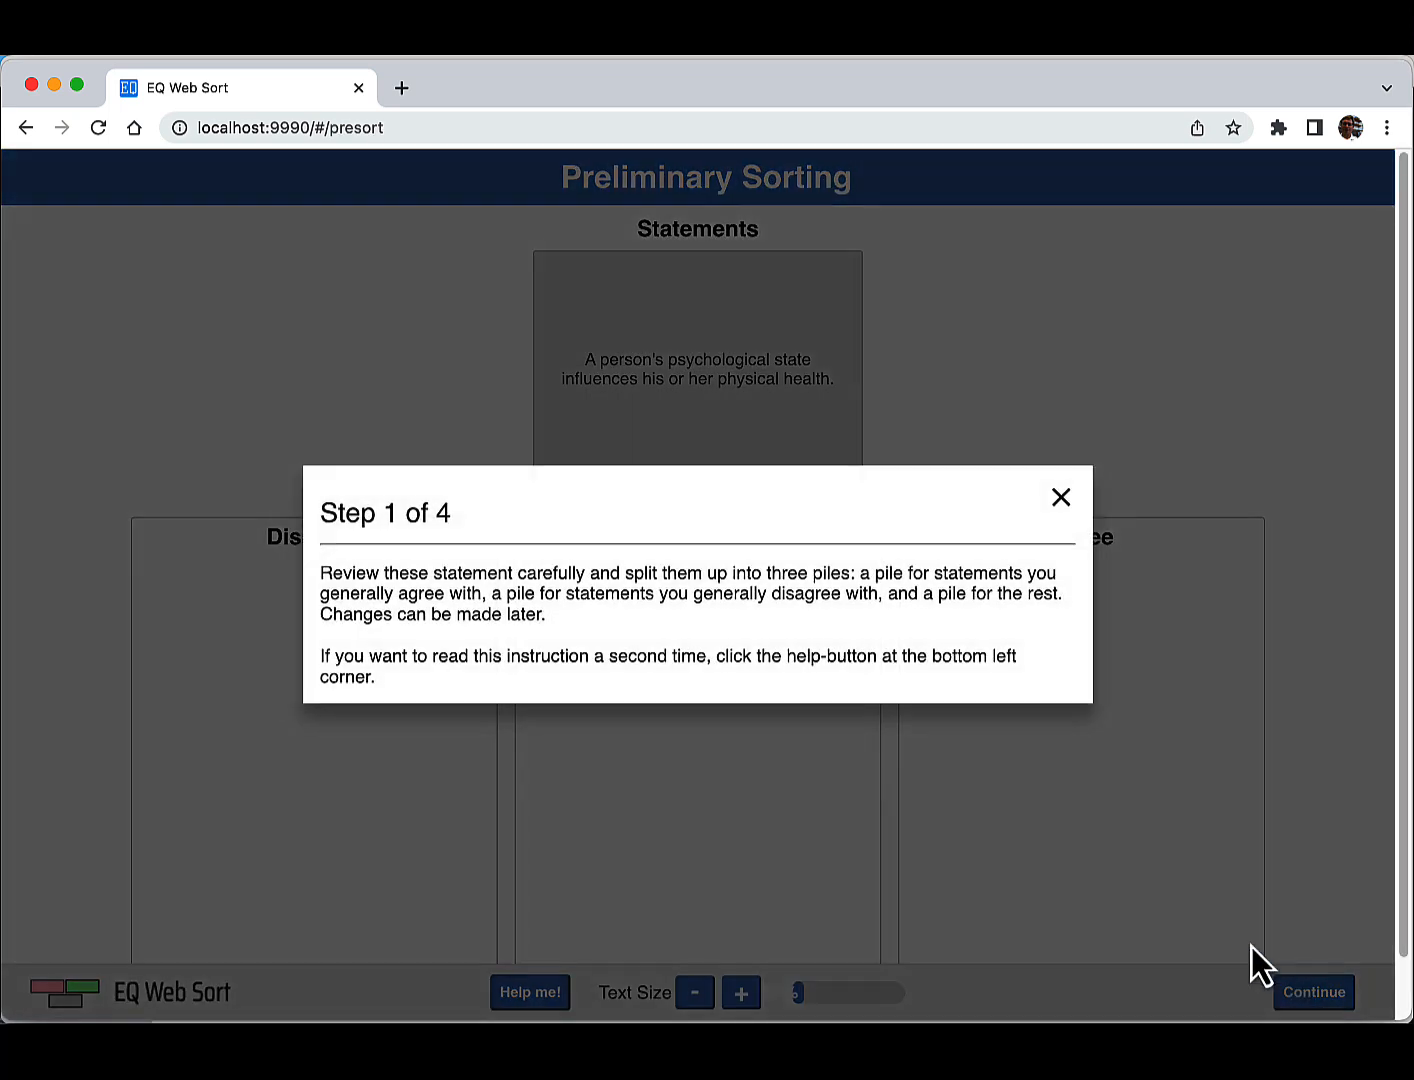
left_click(1059, 500)
left_click_drag(682, 386, 688, 586)
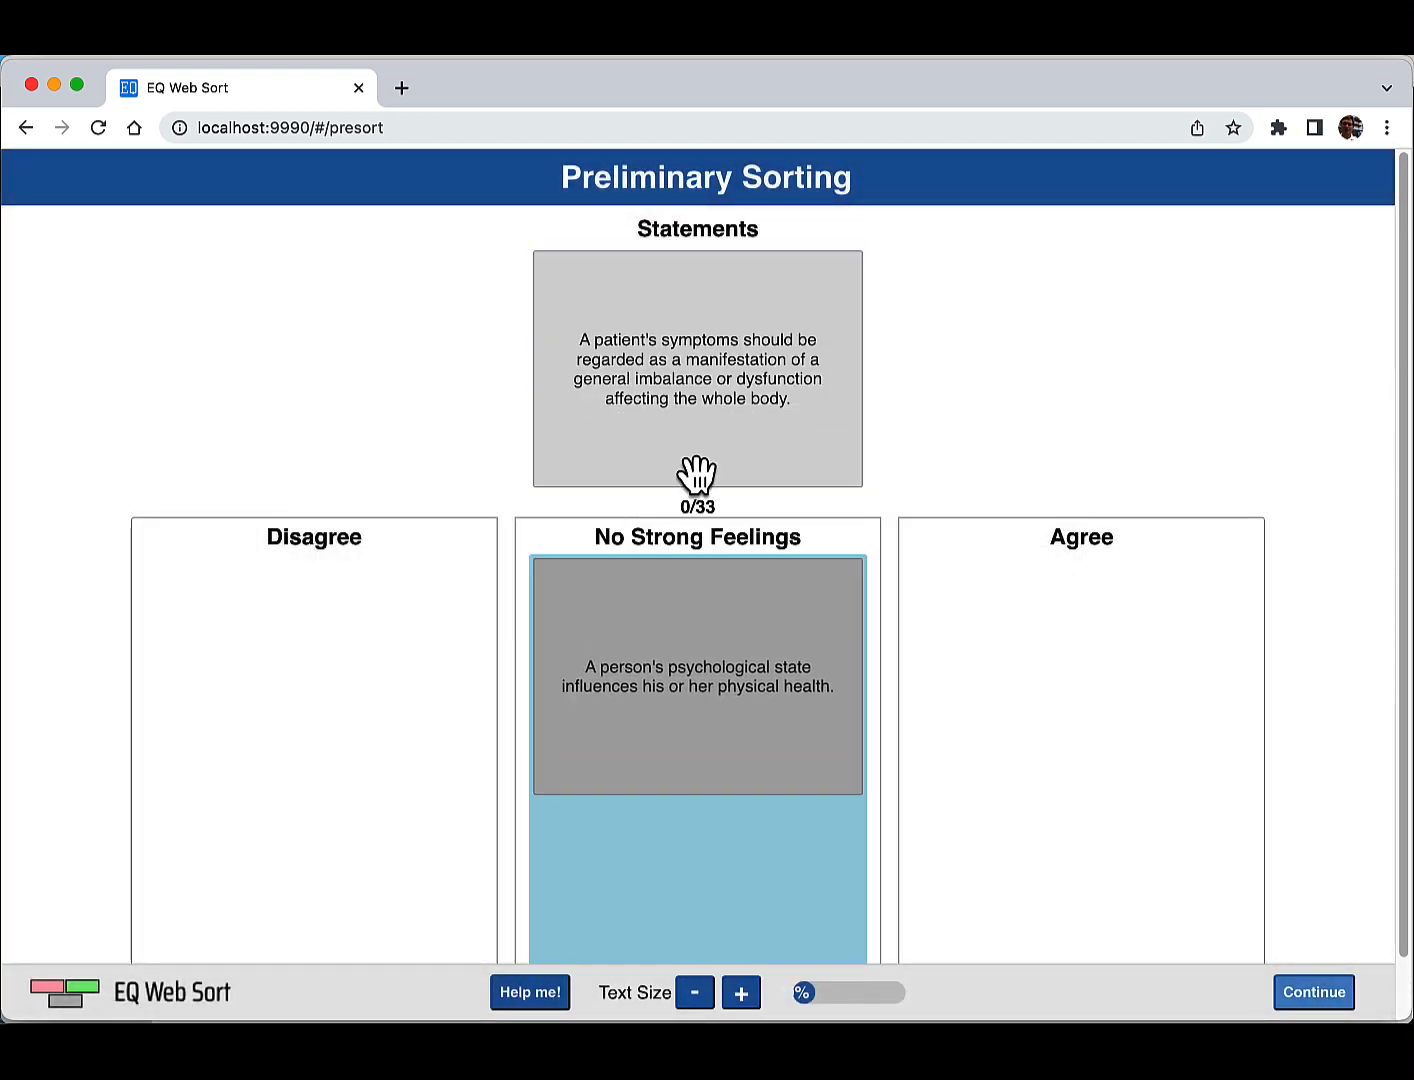
left_click_drag(697, 474, 417, 650)
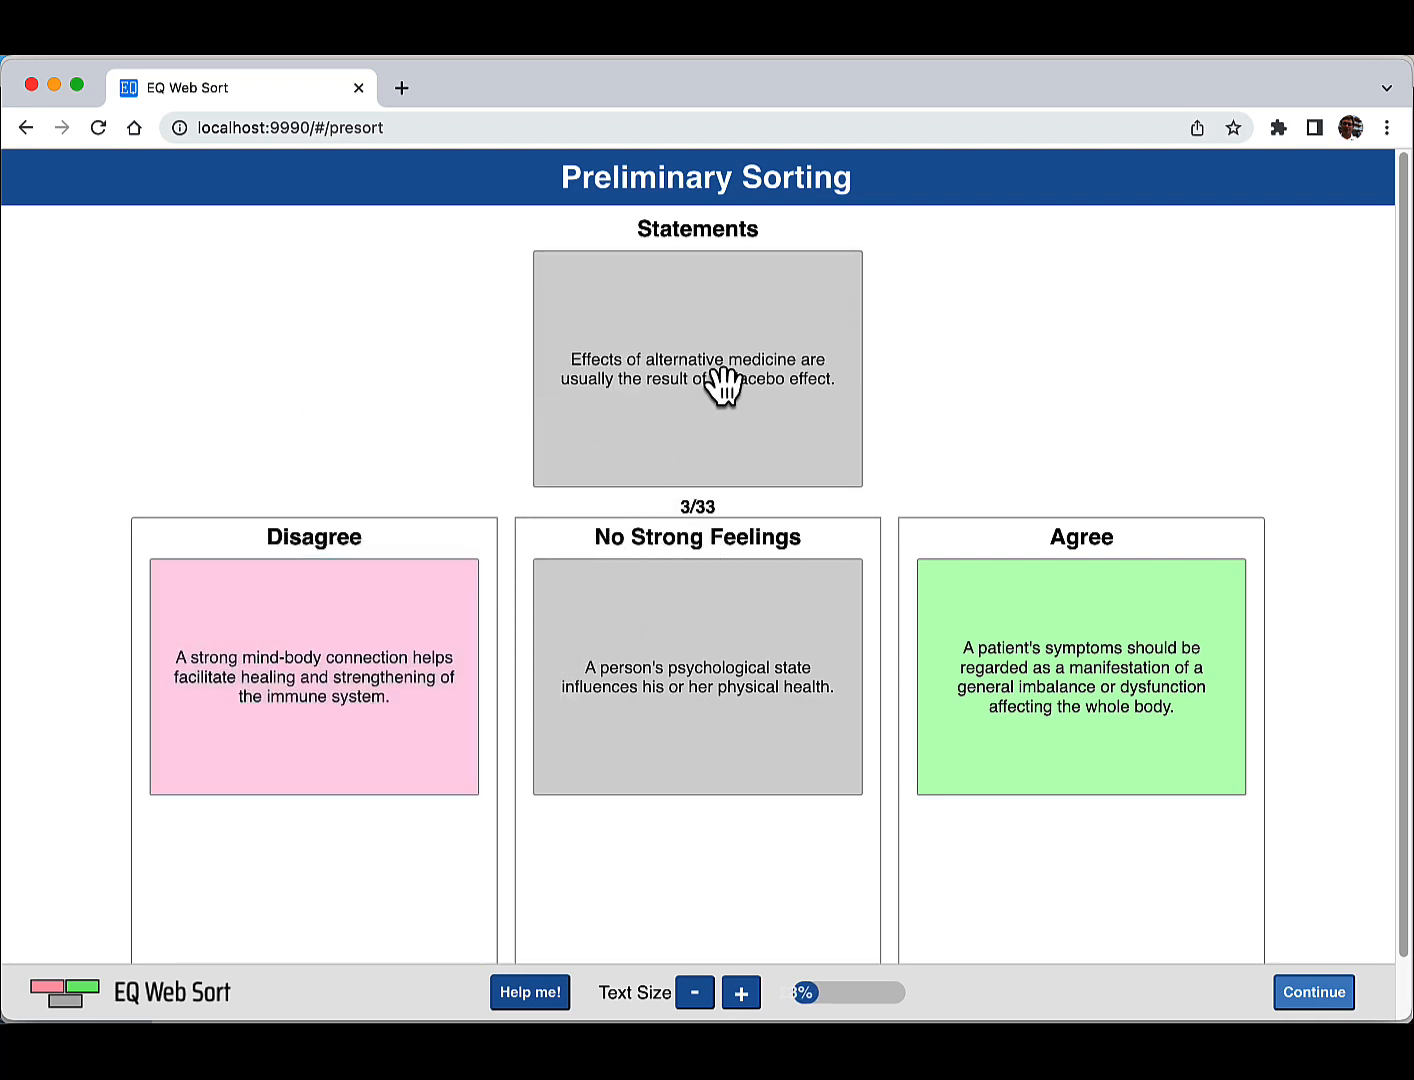